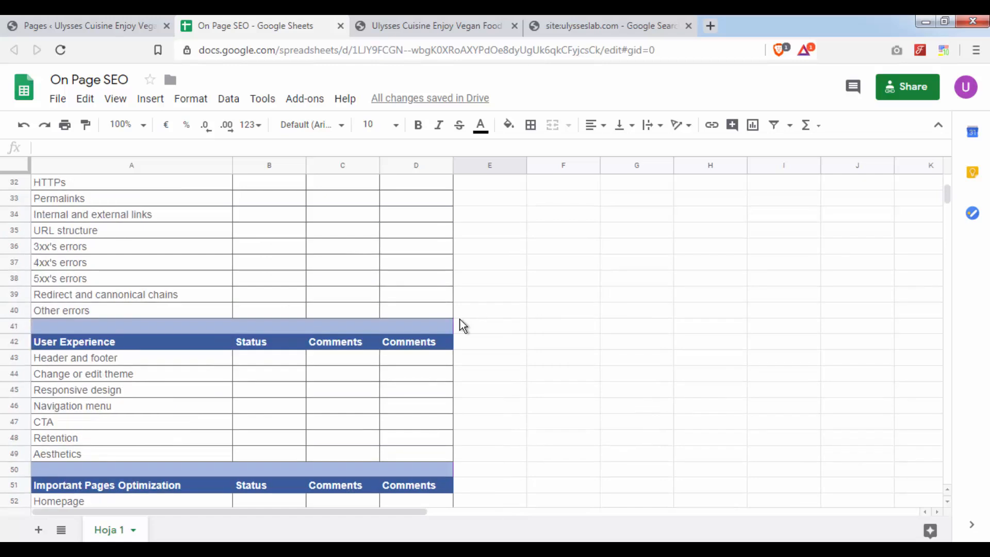
# Look through the On Page SEO checklist, from Website Info and Backup down to the User Experience and page optimization sections.
pyautogui.scroll(-3, 201, 306)
pyautogui.scroll(5, 232, 299)
pyautogui.scroll(2, 246, 301)
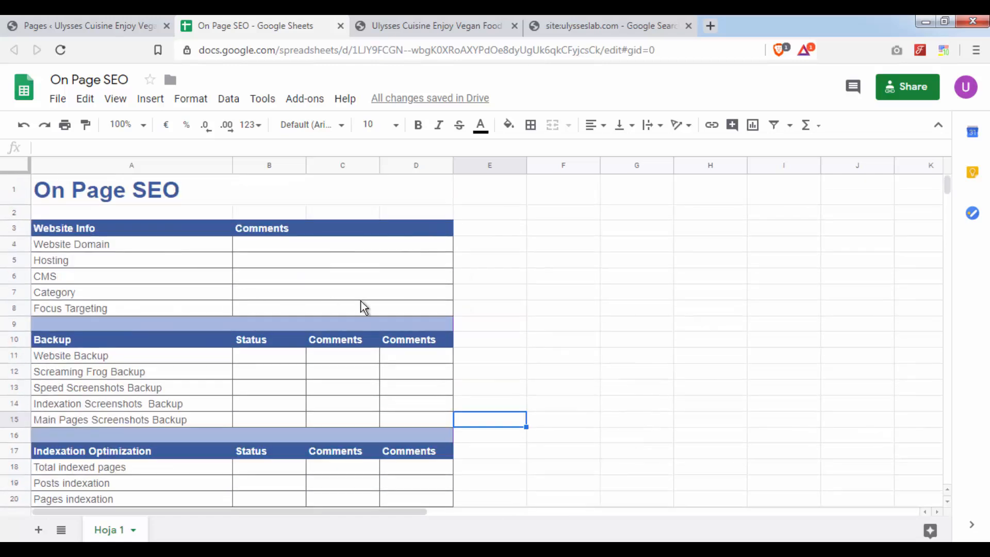
pyautogui.click(528, 312)
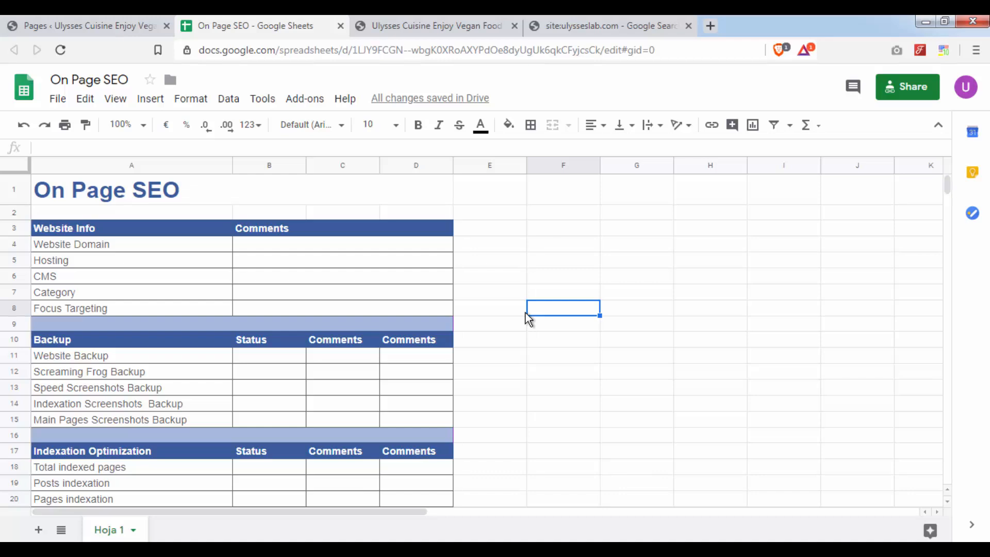
pyautogui.click(525, 312)
pyautogui.scroll(-6, 487, 324)
pyautogui.scroll(5, 494, 323)
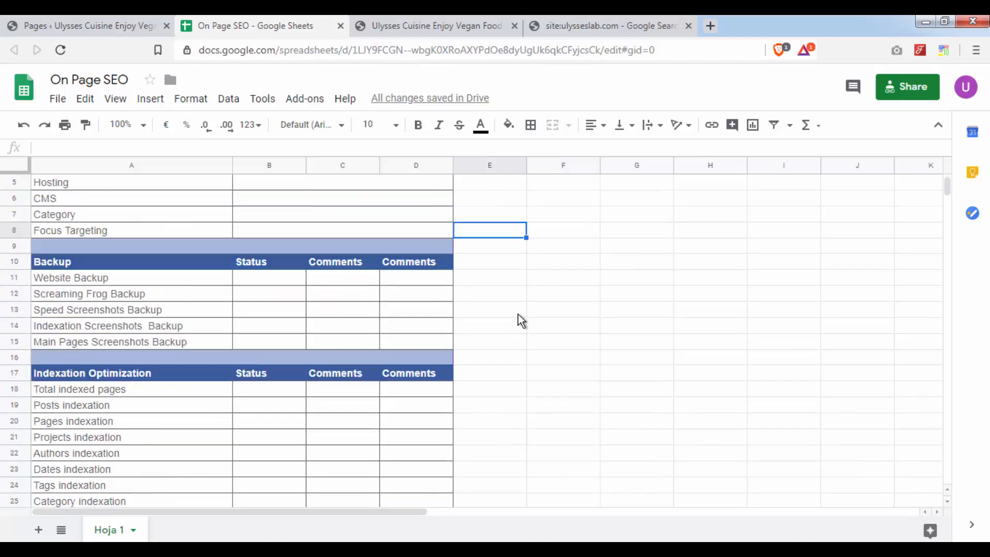
pyautogui.scroll(2, 521, 320)
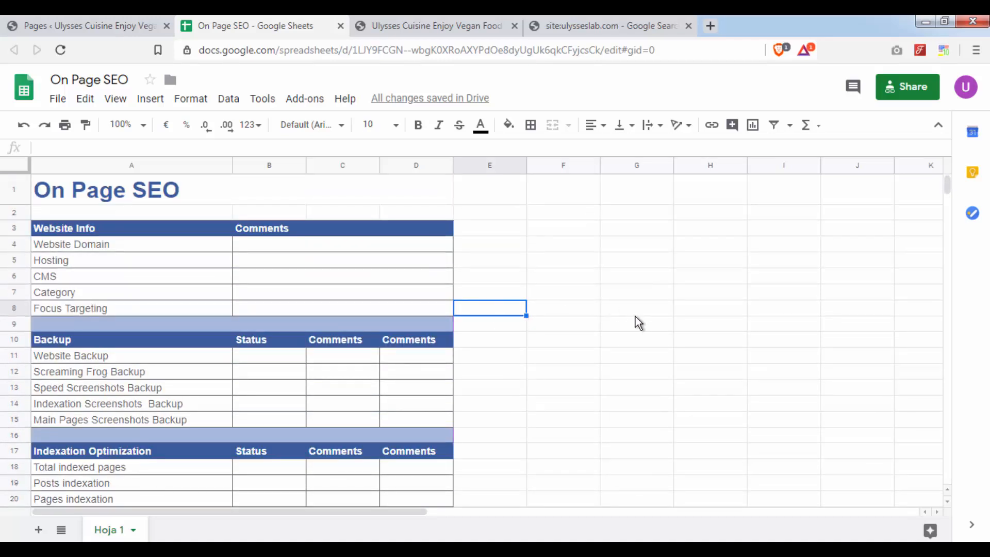
# Switch to the Ulysses vegan cuisine website and review its home page from the header down to the restaurant locations.
pyautogui.click(431, 29)
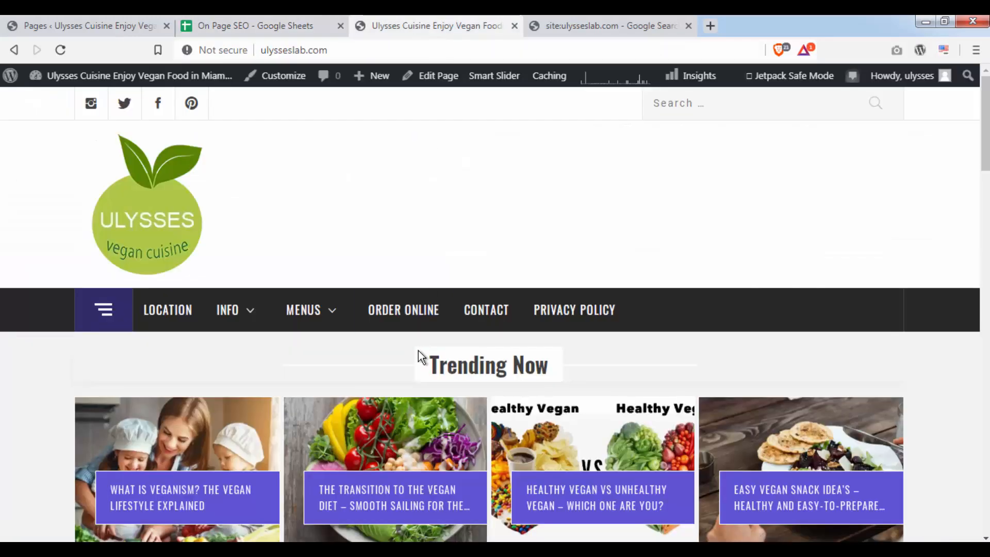
pyautogui.scroll(-15, 1, 276)
pyautogui.scroll(12, 2, 274)
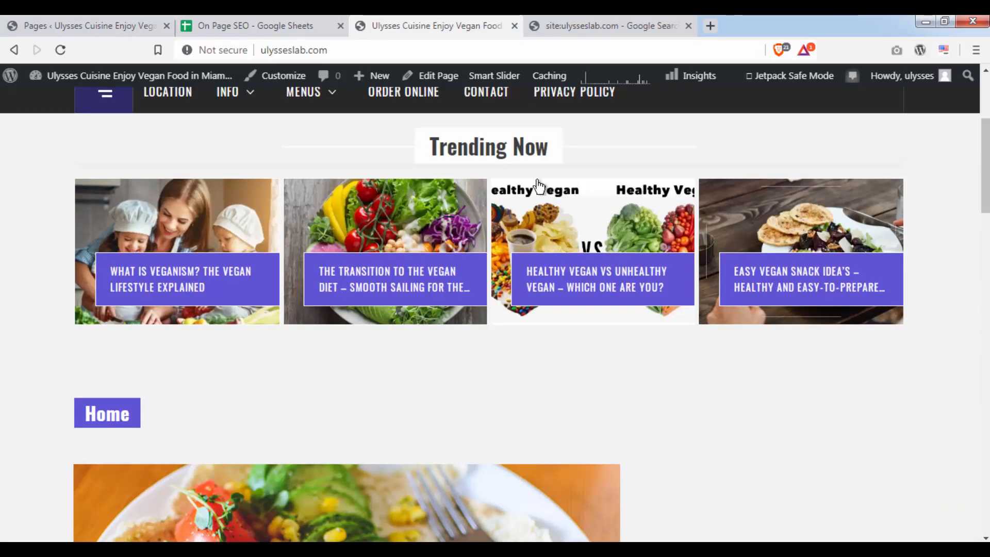
pyautogui.scroll(5, 2, 170)
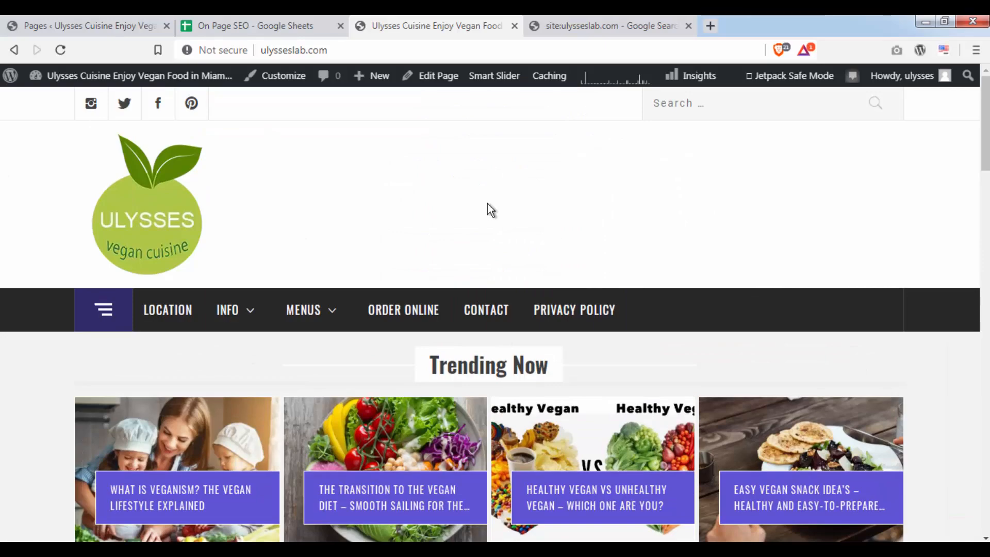
pyautogui.scroll(-15, 487, 203)
pyautogui.scroll(3, 608, 240)
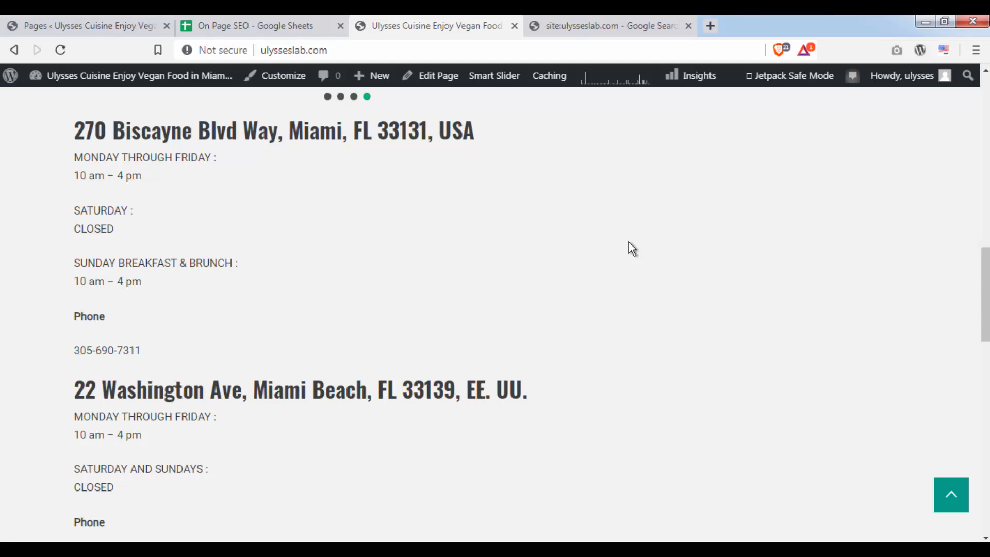
pyautogui.scroll(8, 539, 201)
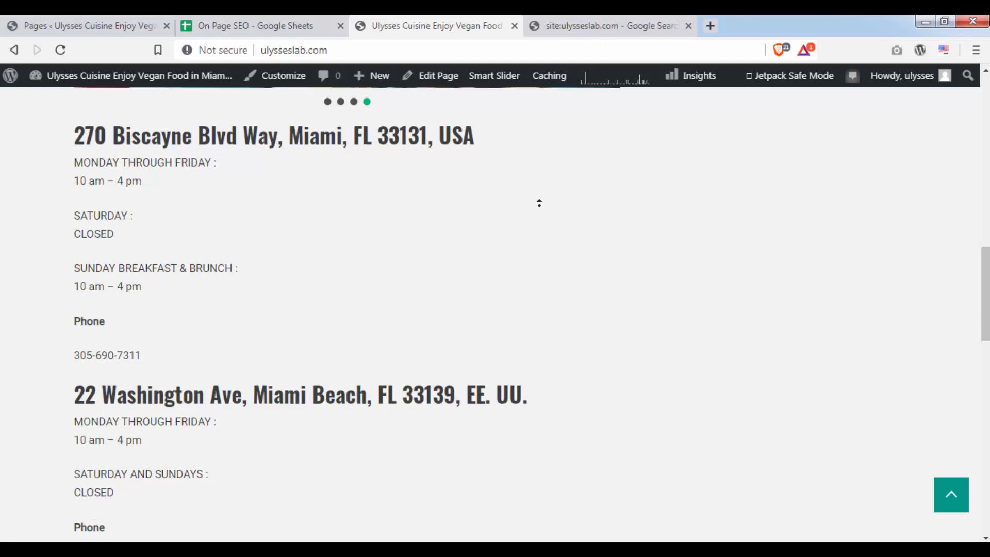
pyautogui.scroll(5, 511, 174)
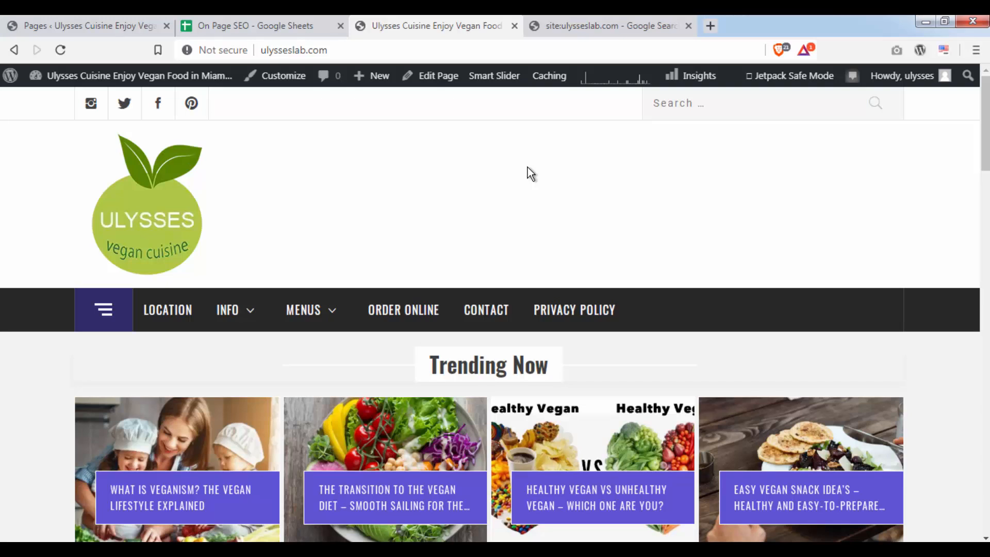
# Return to the On Page SEO sheet and examine the Website Info and Backup sections.
pyautogui.click(257, 27)
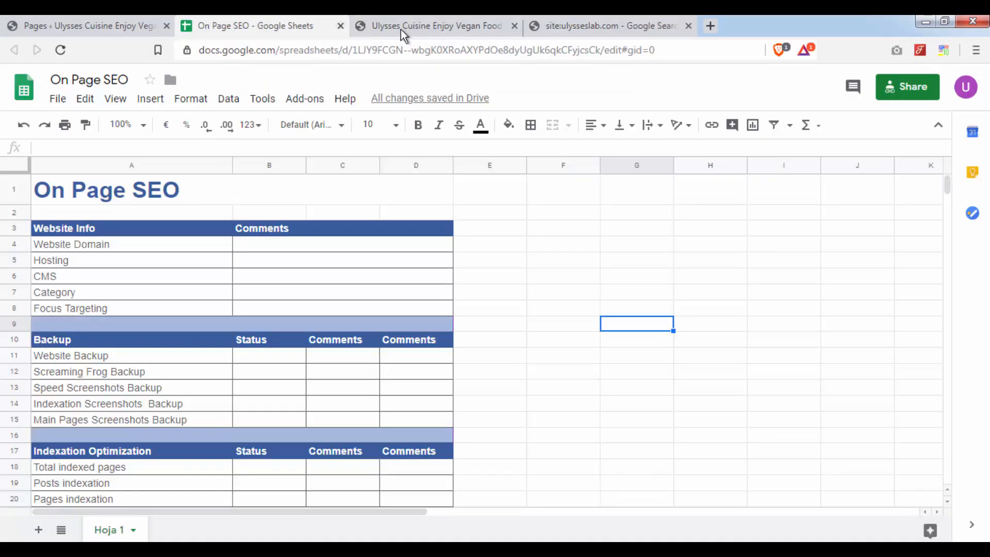
pyautogui.click(463, 219)
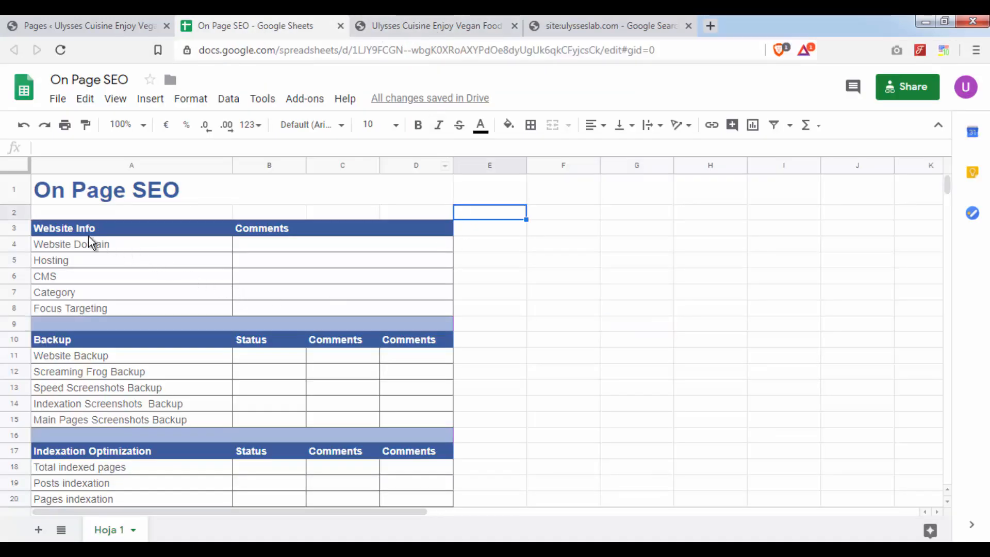
pyautogui.moveTo(87, 232); pyautogui.dragTo(268, 323)
pyautogui.moveTo(112, 342); pyautogui.dragTo(413, 421)
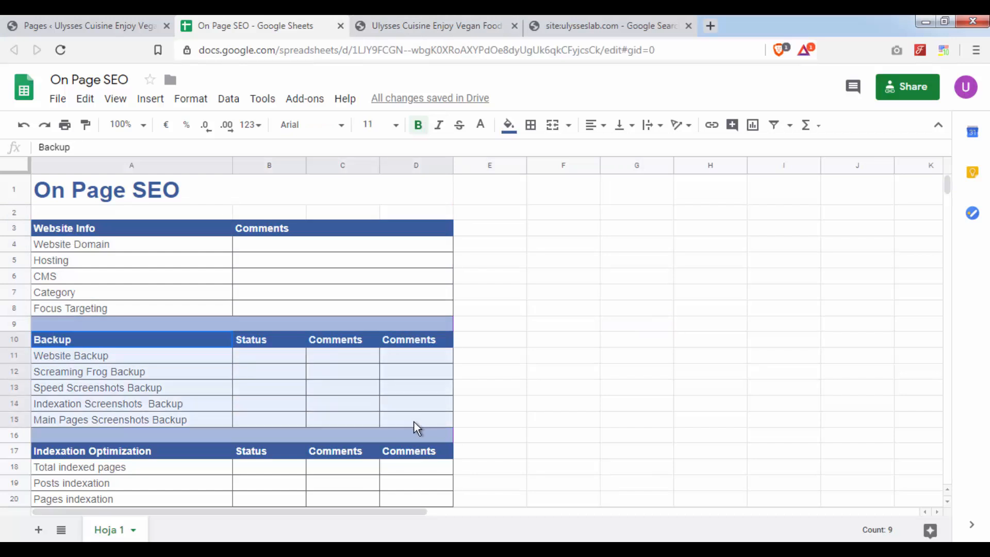
pyautogui.click(460, 419)
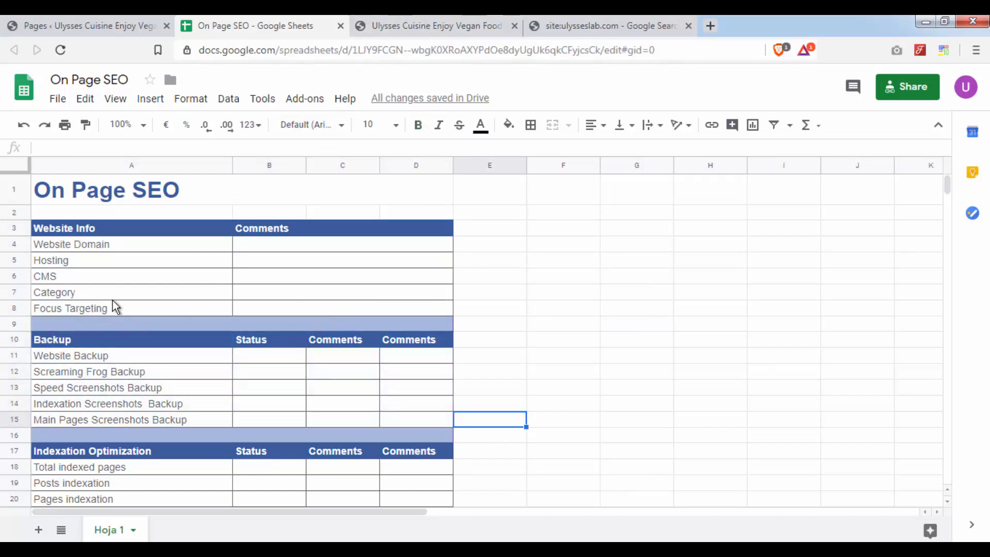
# Check the site's address on its home page and enter ulysseslab.com as the Website Domain comment in the sheet.
pyautogui.click(261, 256)
pyautogui.click(64, 247)
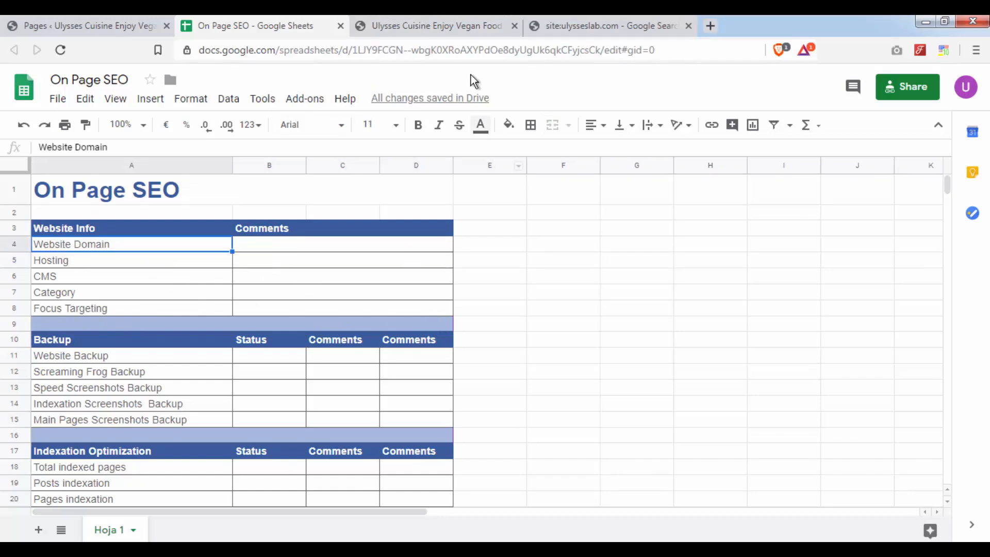
pyautogui.click(419, 30)
pyautogui.click(293, 50)
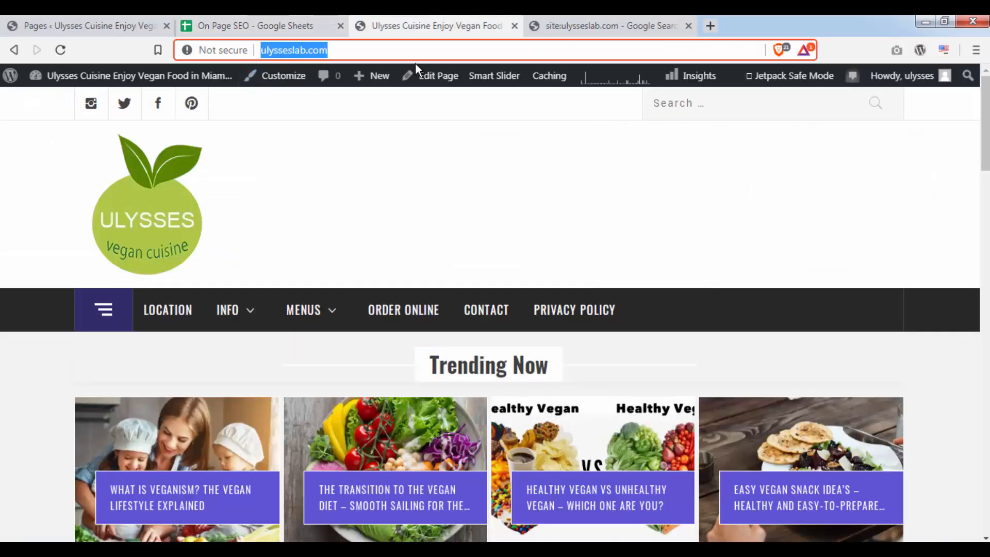
pyautogui.click(293, 26)
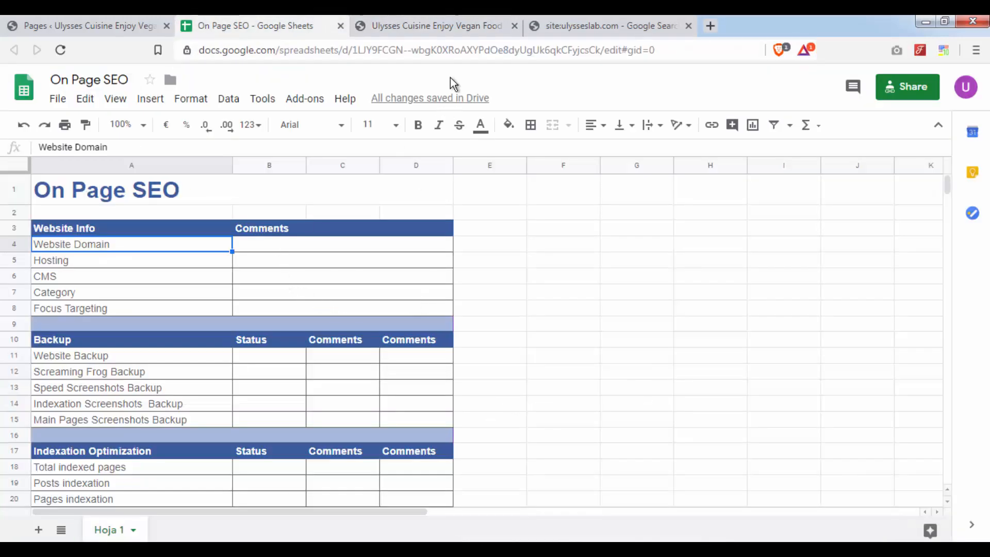
pyautogui.click(392, 25)
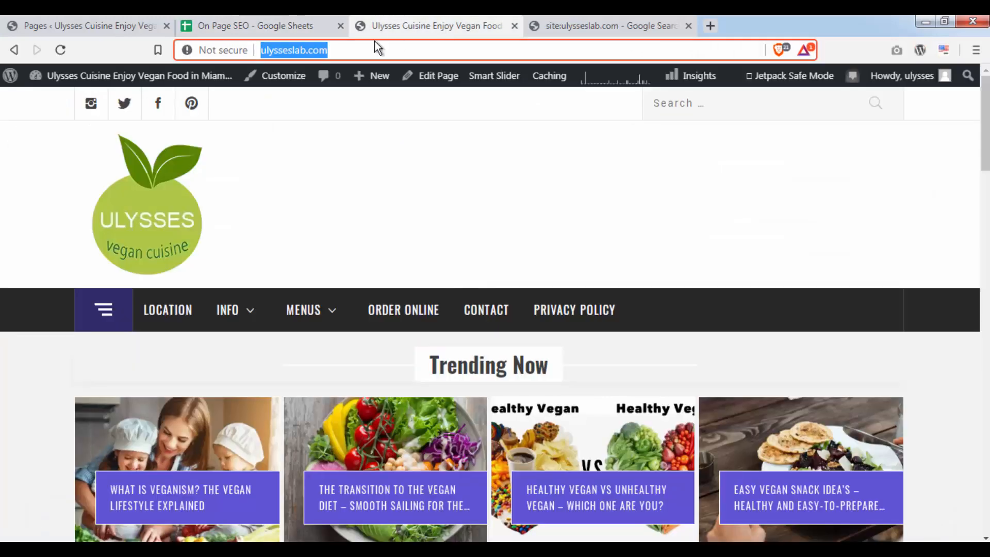
pyautogui.click(257, 25)
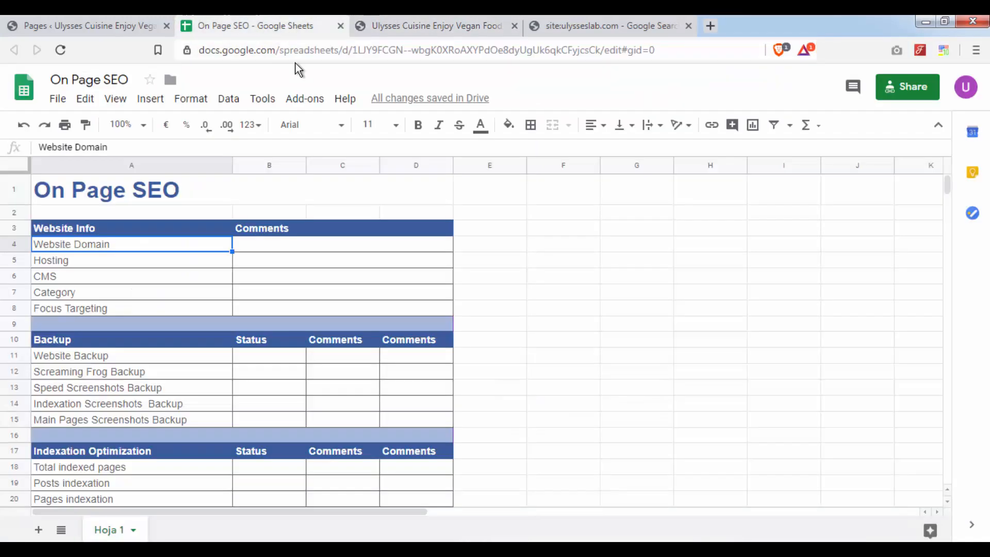
pyautogui.click(271, 246)
pyautogui.write('ulysses')
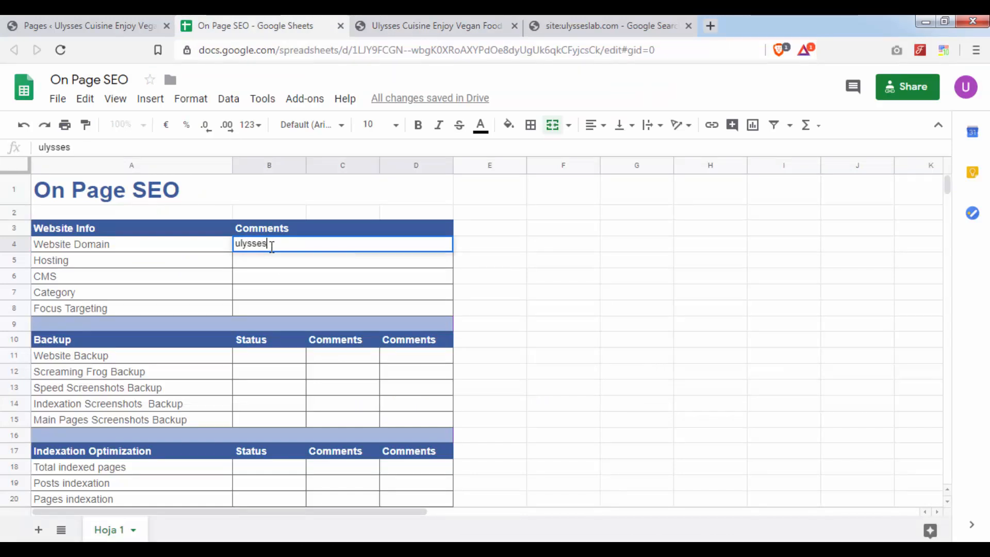
pyautogui.write('lab.com')
pyautogui.click(636, 292)
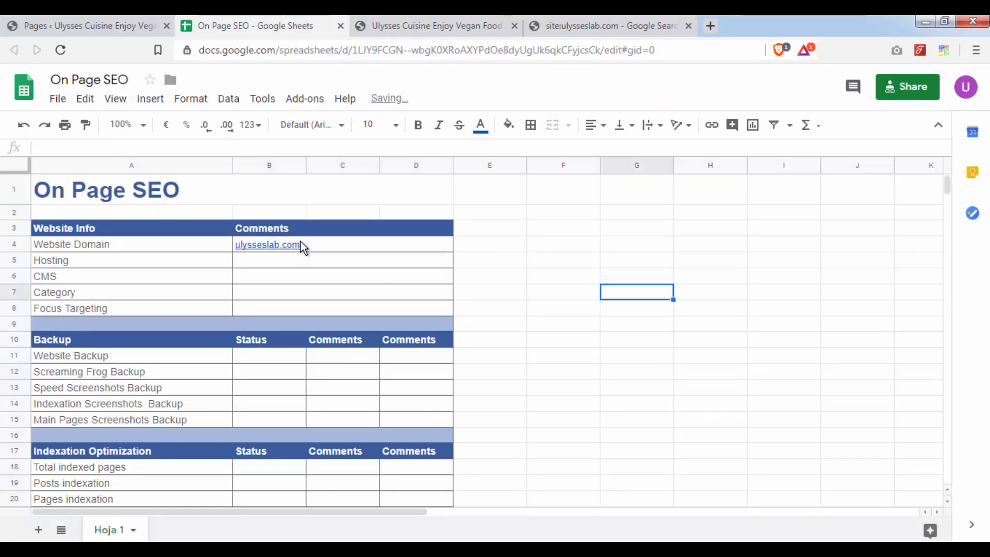
# Inspect the technologies behind the ulysseslab.com site with the Wappalyzer extension.
pyautogui.click(298, 243)
pyautogui.click(257, 255)
pyautogui.click(434, 27)
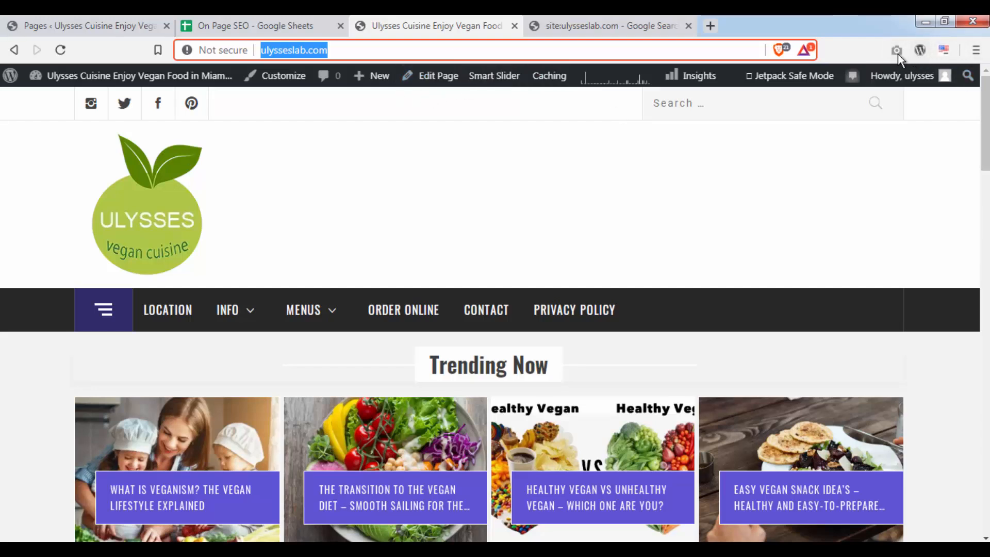
pyautogui.click(303, 23)
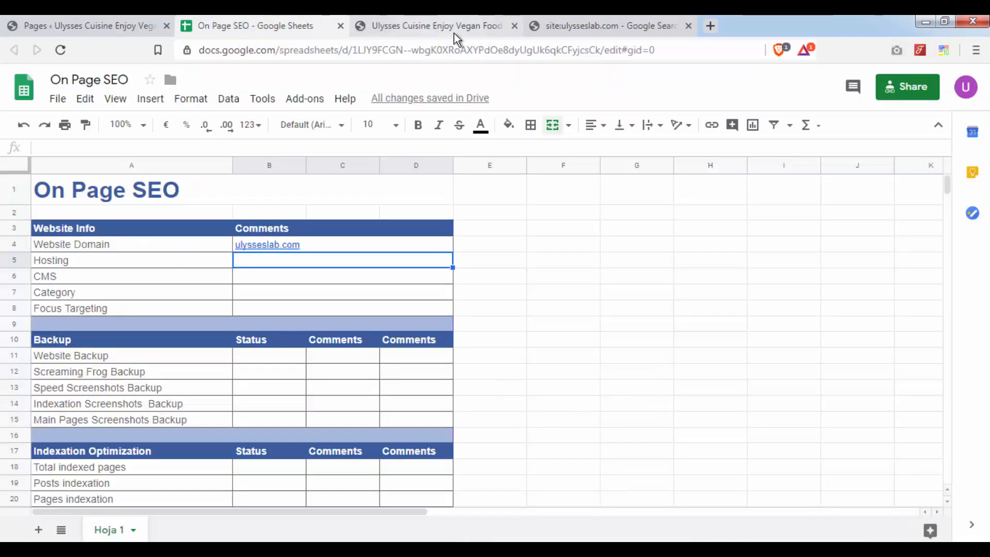
pyautogui.click(453, 29)
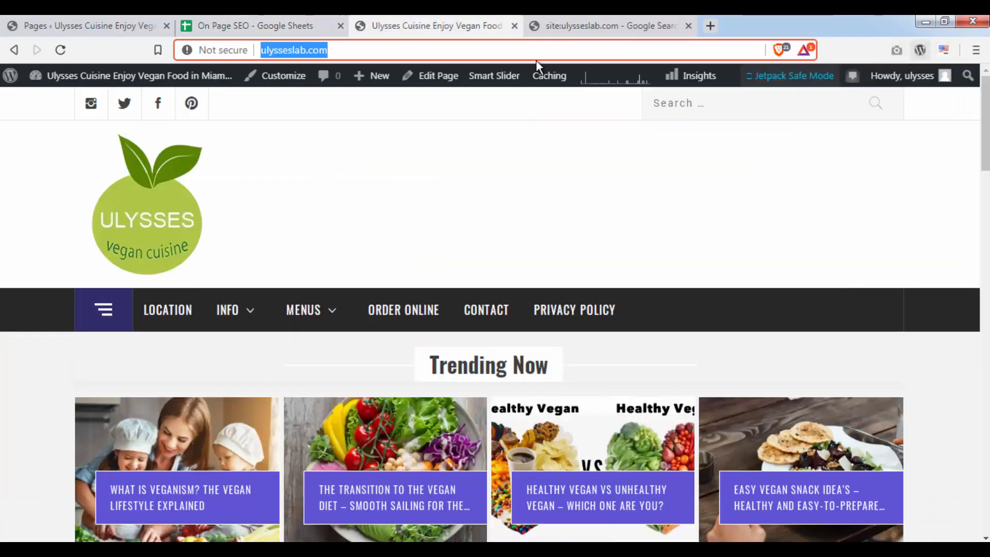
pyautogui.click(249, 29)
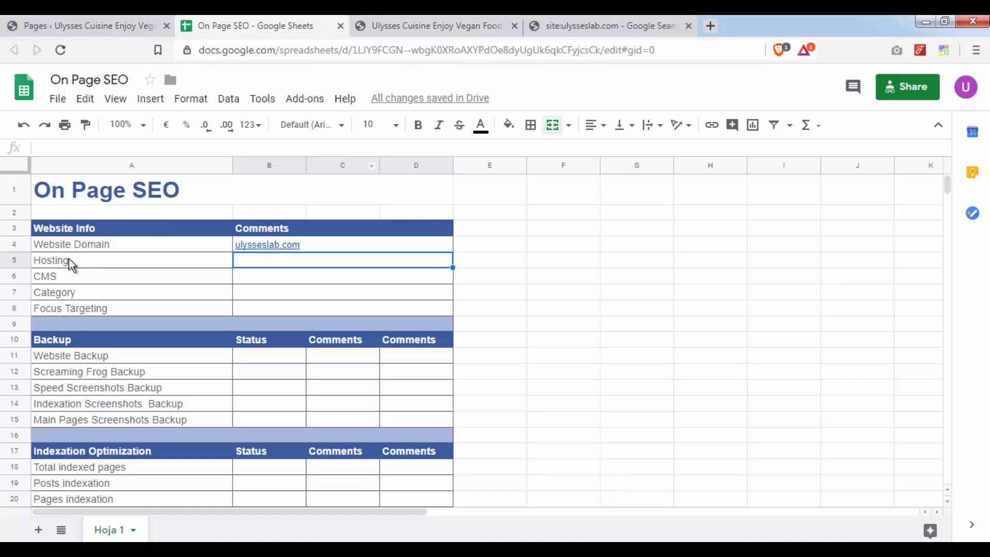
pyautogui.click(69, 260)
pyautogui.click(412, 25)
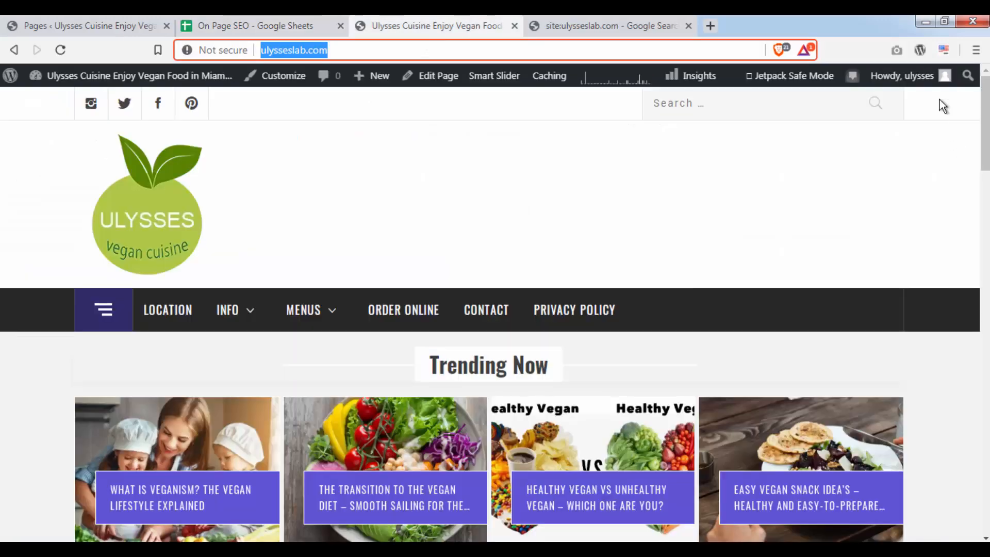
pyautogui.click(920, 50)
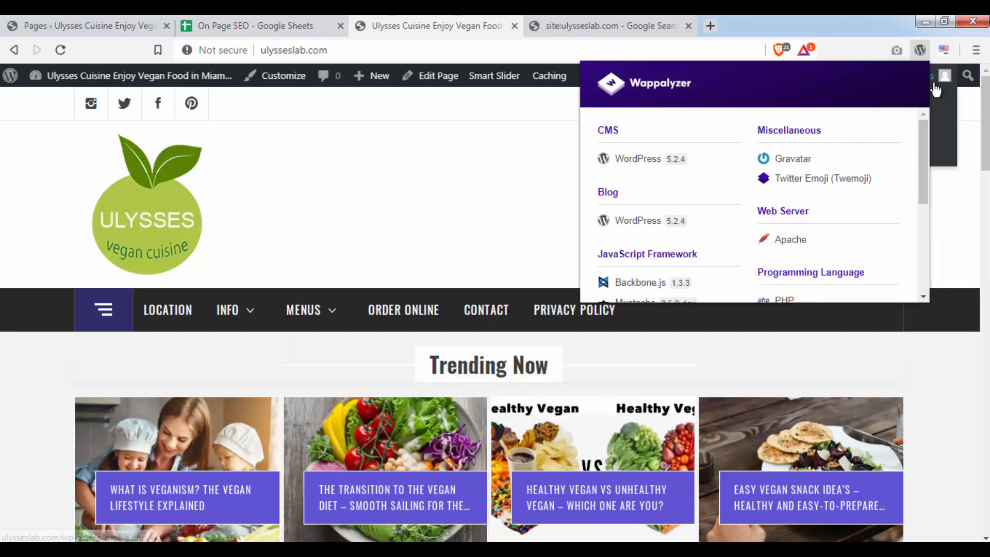
# View the site's server details in the IP Whois & Flags extension and look over the plugin's home page.
pyautogui.click(951, 47)
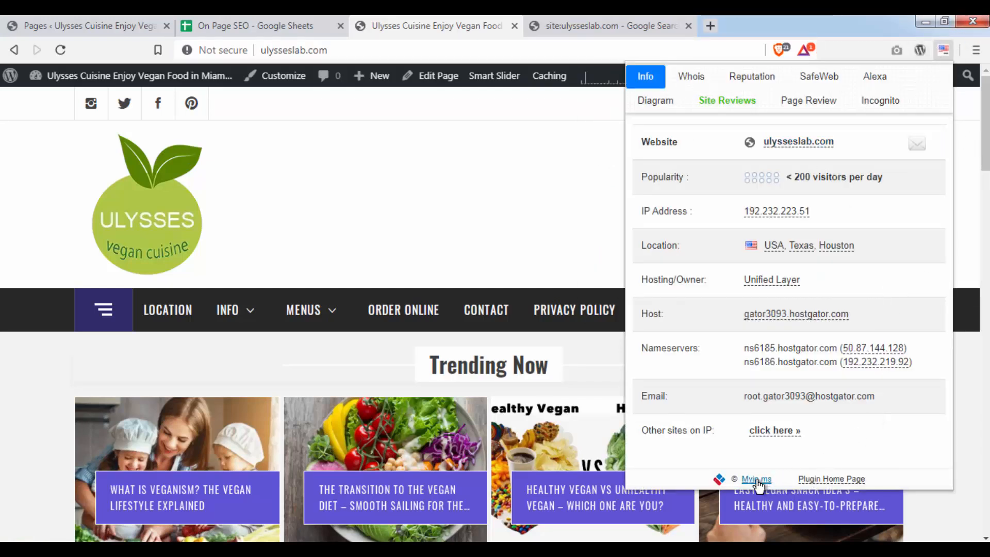
pyautogui.click(838, 479)
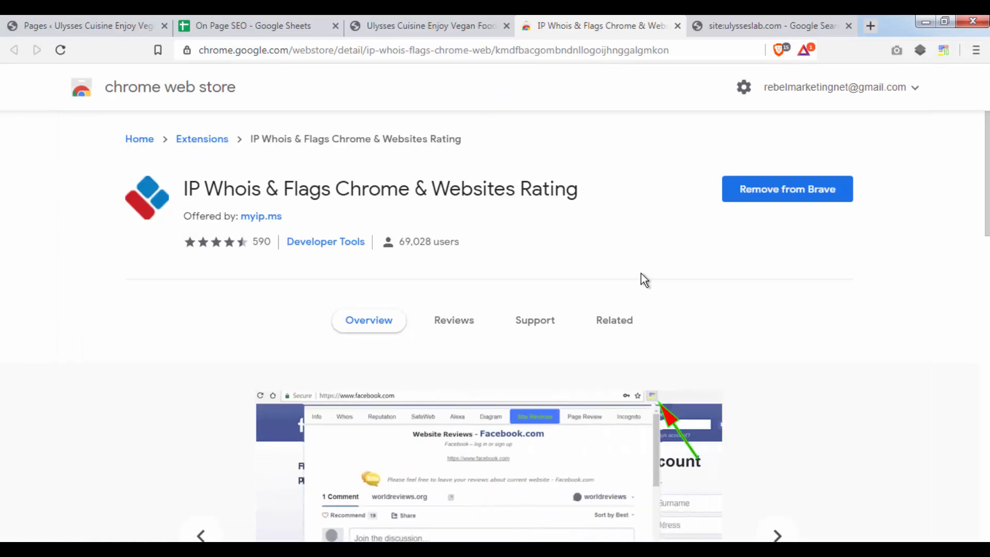
pyautogui.scroll(-2, 641, 273)
pyautogui.scroll(2, 641, 273)
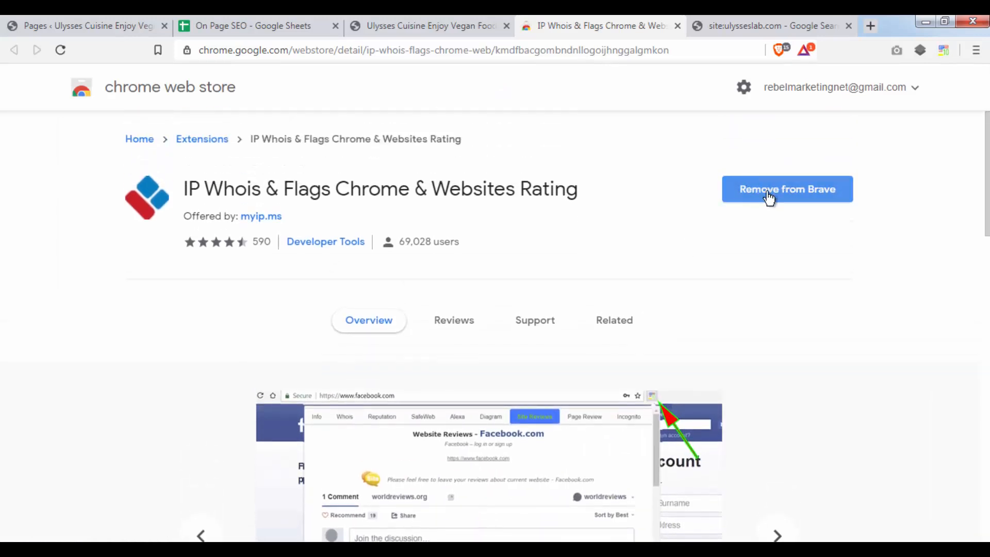
# Return to the ulysseslab.com site and look up its host in the IP Whois & Flags extension.
pyautogui.click(408, 26)
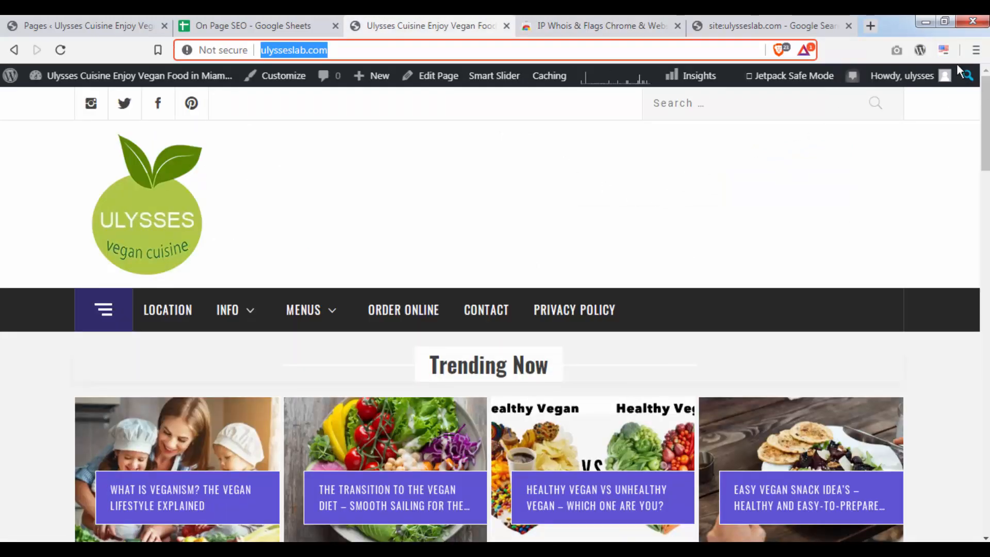
pyautogui.click(944, 49)
pyautogui.moveTo(850, 314); pyautogui.dragTo(480, 208)
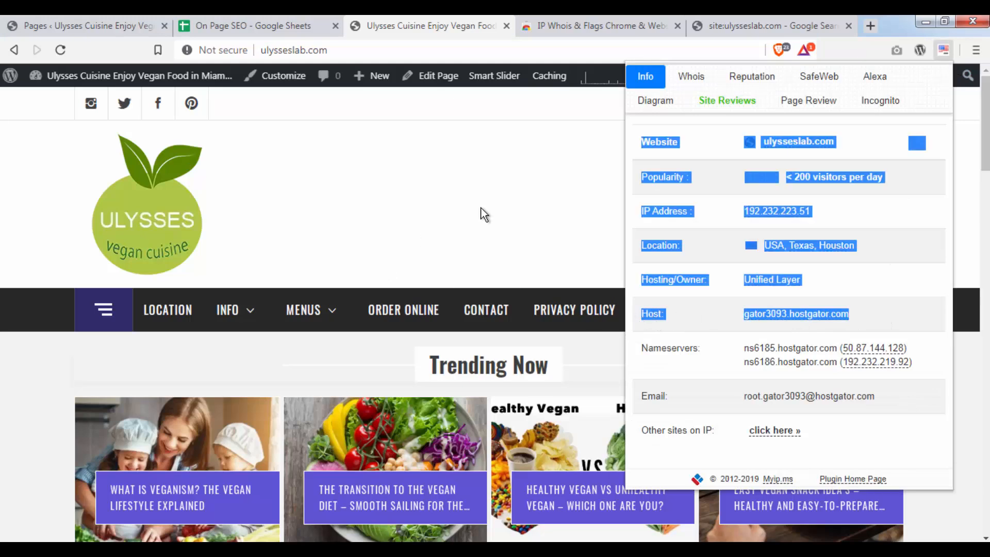
# Enter hostgator as the Hosting comment in the On Page SEO sheet.
pyautogui.click(271, 27)
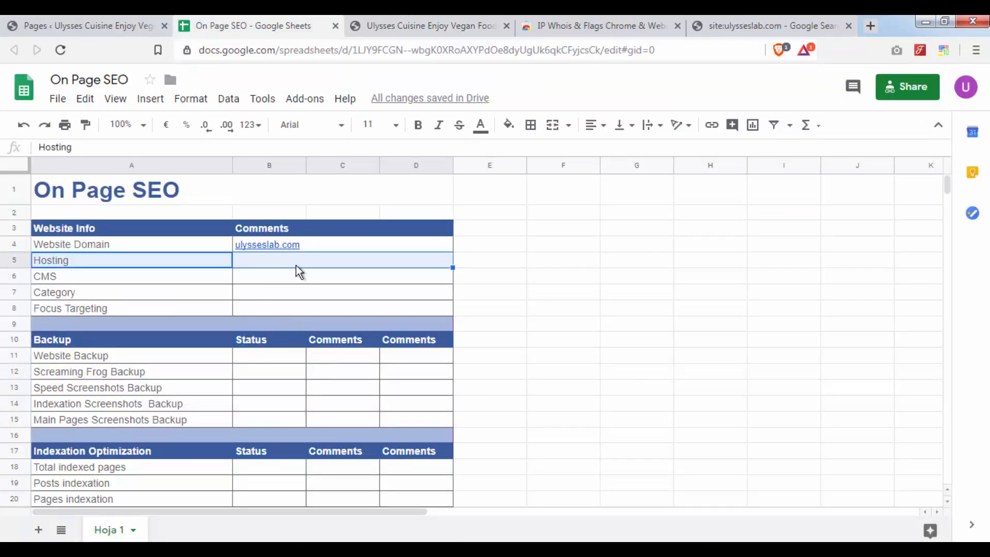
pyautogui.click(296, 265)
pyautogui.write('hoistgato')
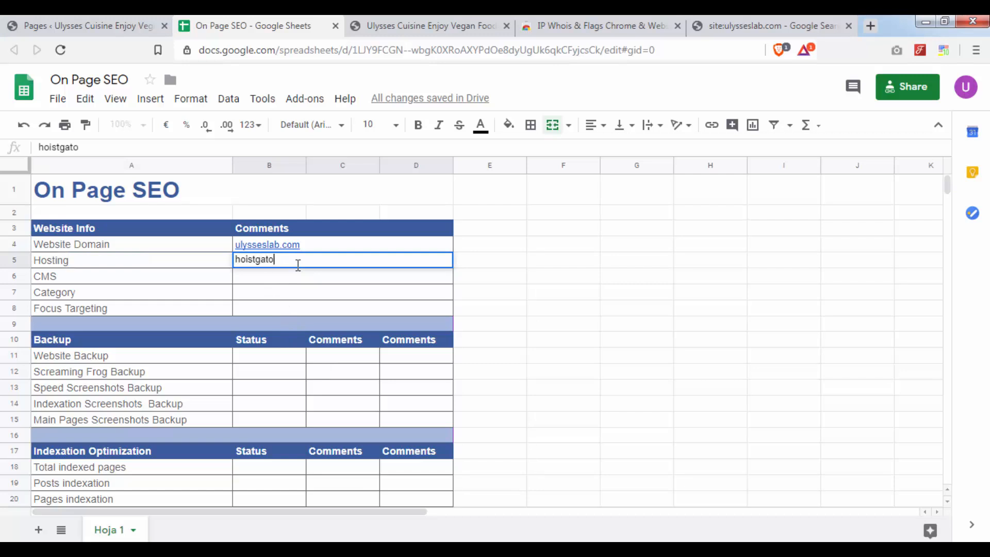
pyautogui.press('BackSpace')
pyautogui.press('BackSpace')
pyautogui.press('BackSpace')
pyautogui.press('BackSpace')
pyautogui.press('BackSpace')
pyautogui.press('BackSpace')
pyautogui.press('BackSpace')
pyautogui.write('stg')
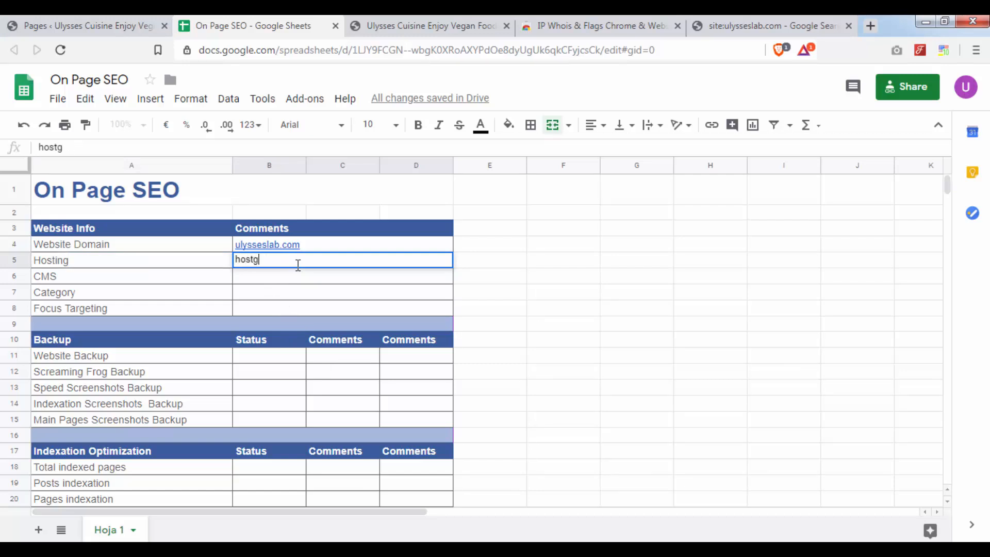
pyautogui.write('ator')
pyautogui.click(370, 384)
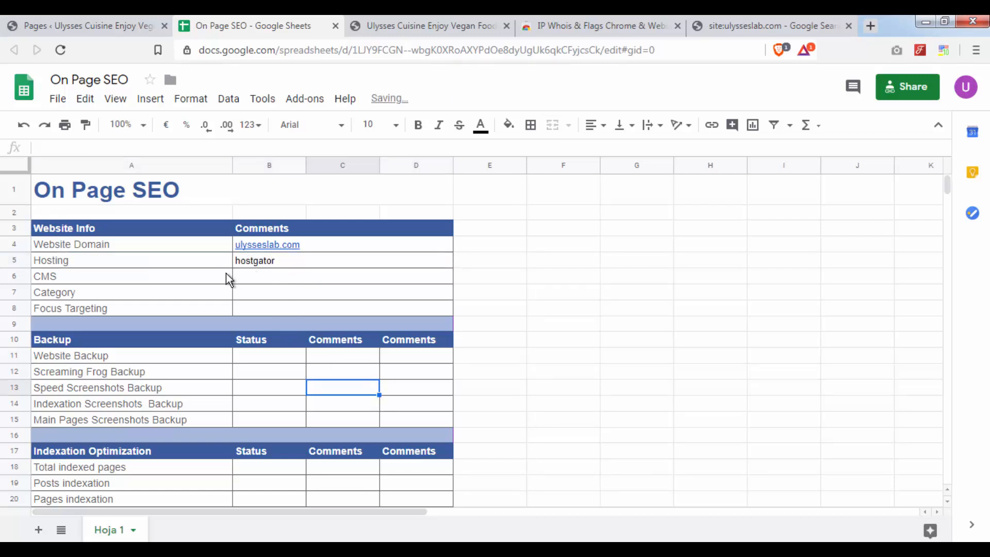
# Look over the ulysseslab.com home page and check the site's CMS with the Wappalyzer extension.
pyautogui.click(122, 282)
pyautogui.click(356, 24)
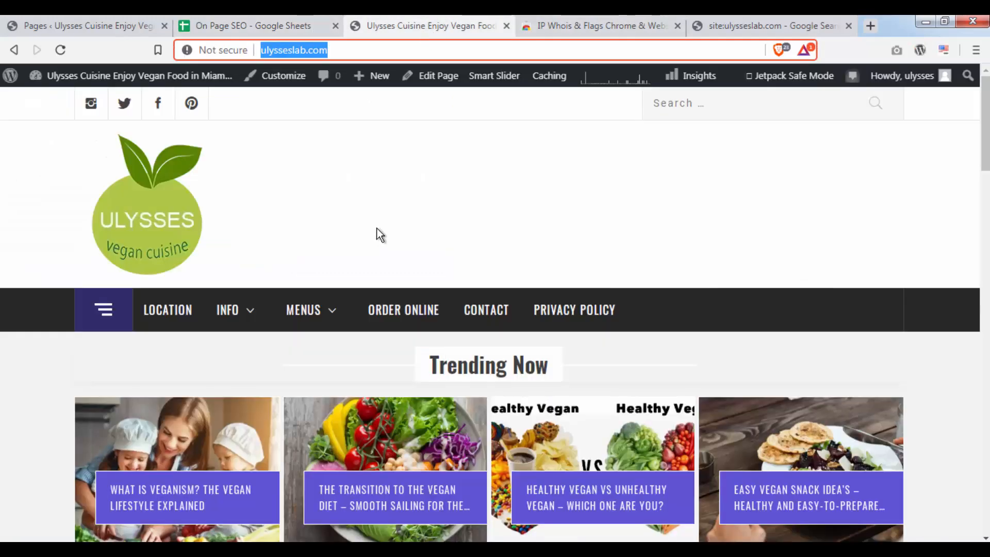
pyautogui.scroll(-1, 70, 264)
pyautogui.scroll(-10, 71, 260)
pyautogui.scroll(12, 72, 259)
pyautogui.click(253, 27)
pyautogui.click(412, 23)
pyautogui.click(262, 23)
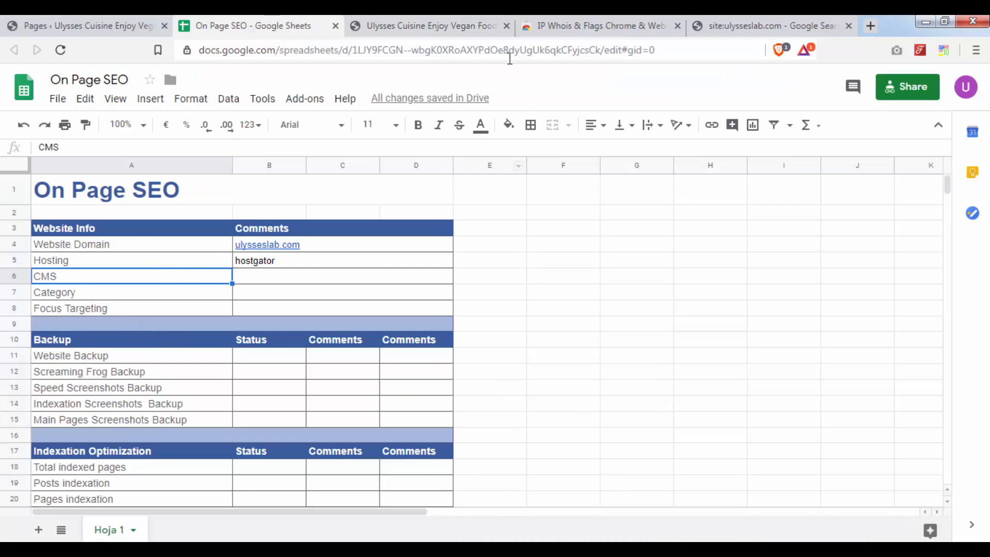
pyautogui.click(447, 27)
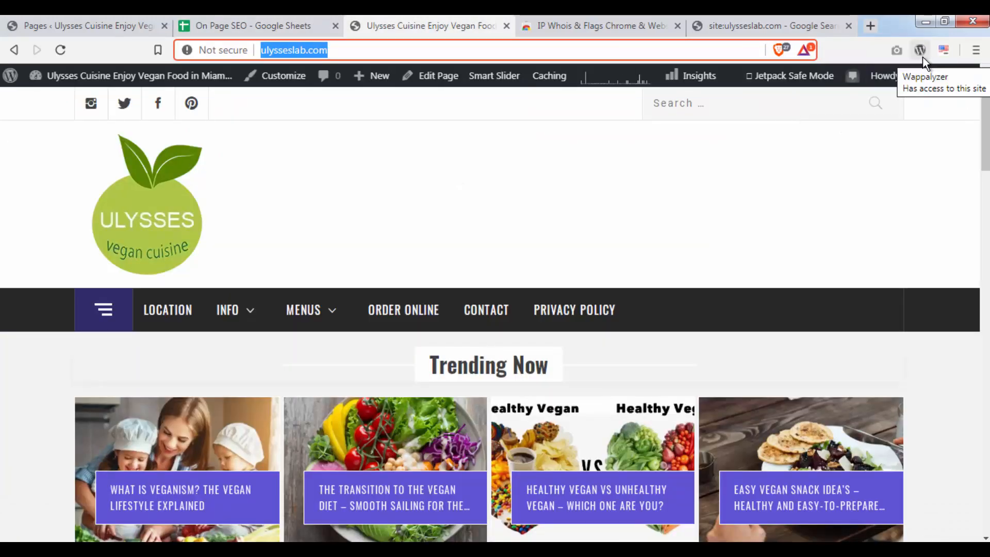
pyautogui.click(921, 56)
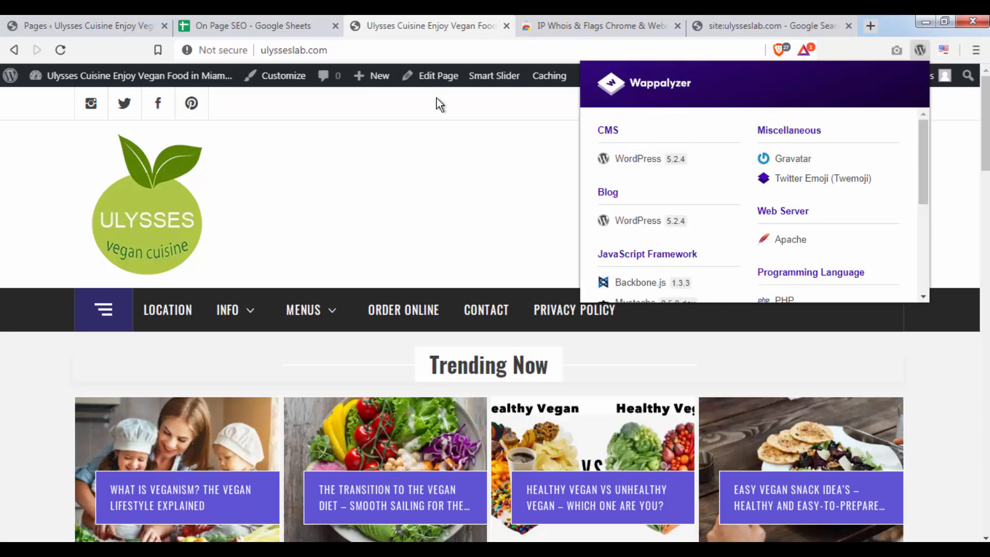
# Enter wordpress as the CMS comment in the On Page SEO sheet.
pyautogui.click(287, 36)
pyautogui.click(324, 278)
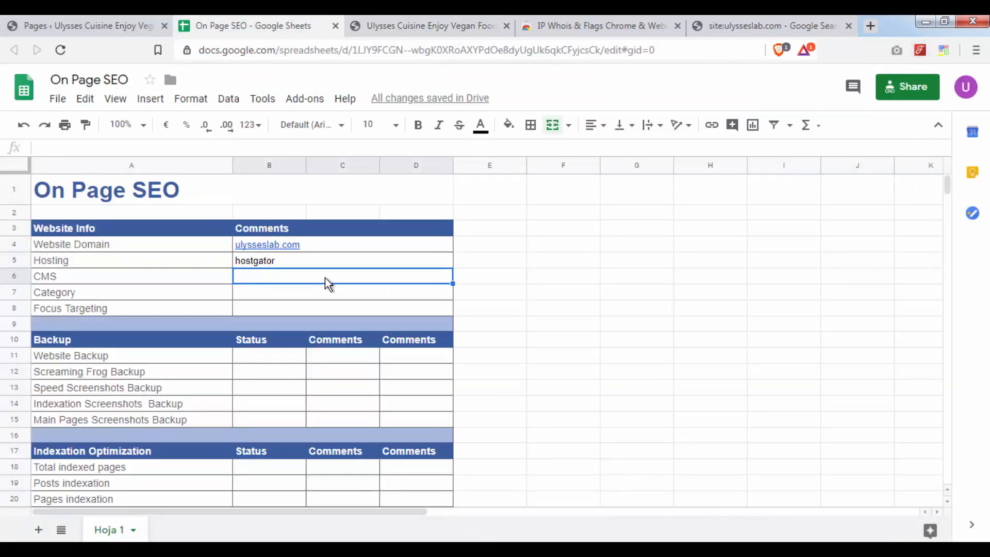
pyautogui.write('wordpress')
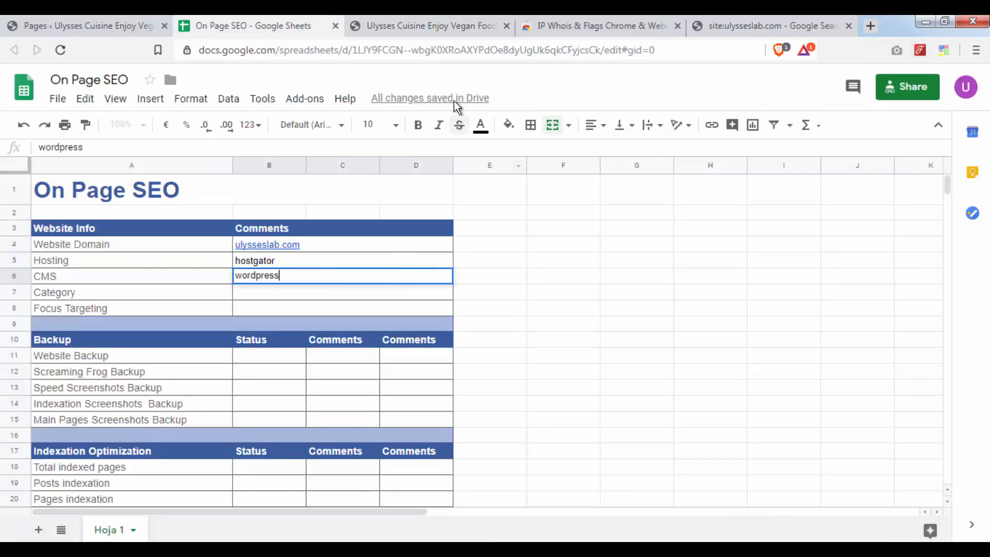
# Look through the ulysseslab.com home page down to its footer.
pyautogui.click(410, 28)
pyautogui.scroll(-10, 946, 305)
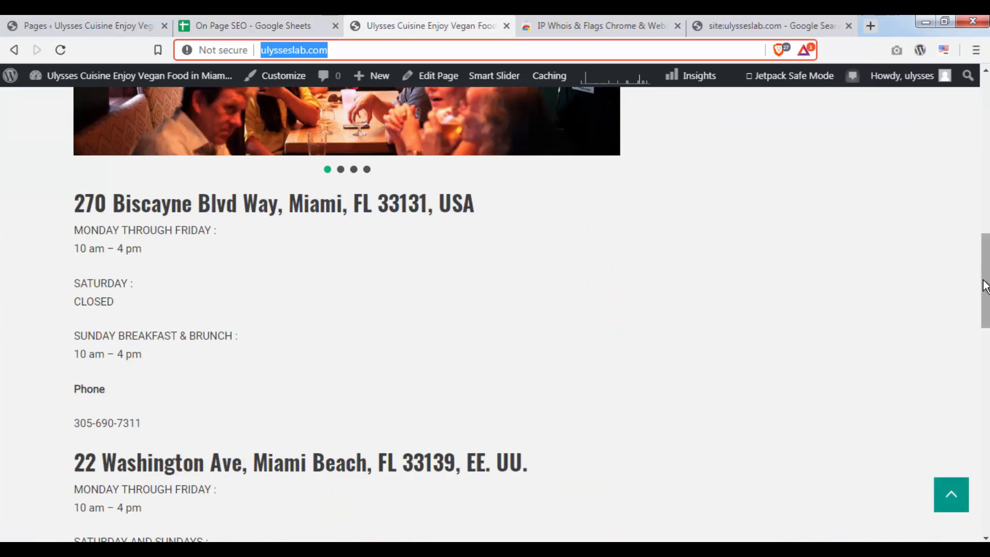
pyautogui.moveTo(983, 282); pyautogui.dragTo(984, 500)
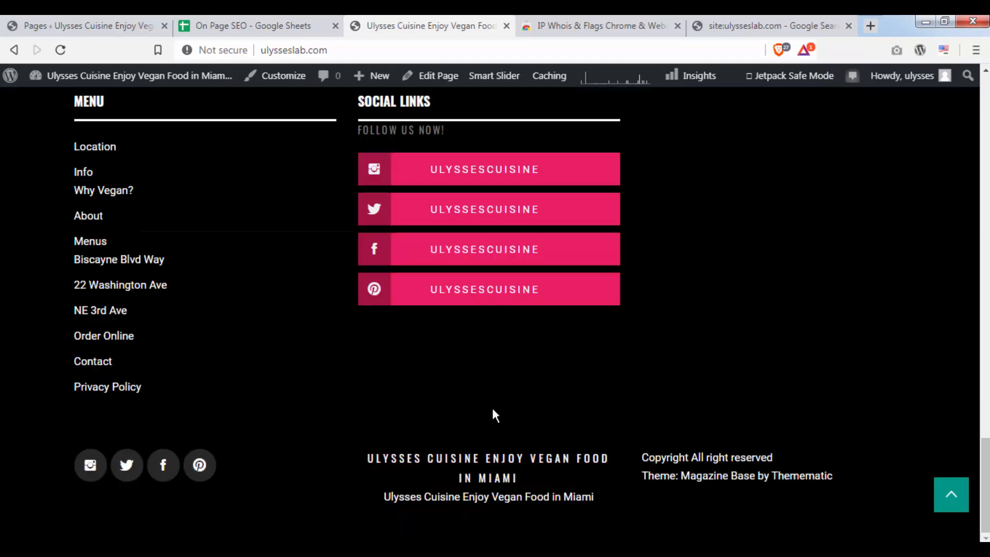
pyautogui.scroll(20, 693, 403)
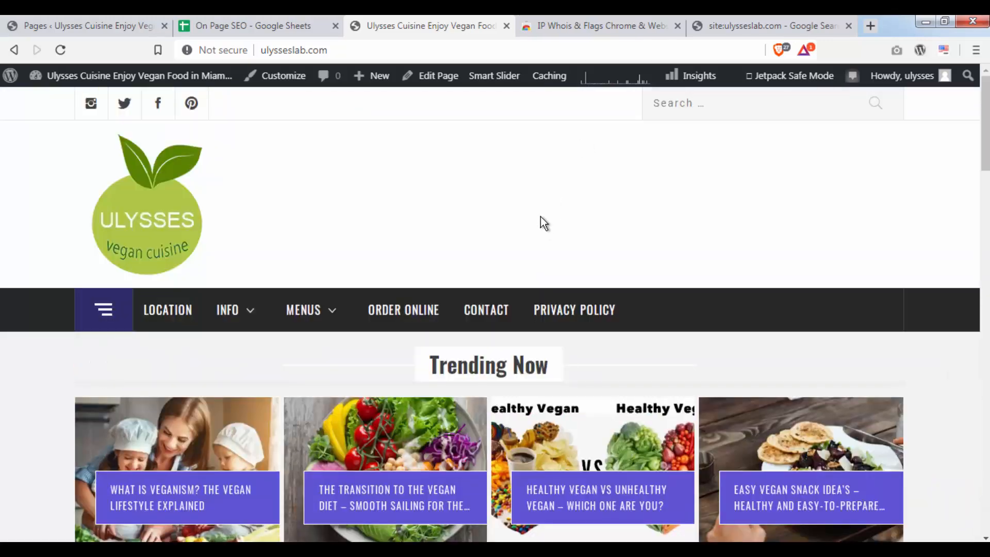
# View the home page's source code, search it for wordpress and highlight the generator meta tag line.
pyautogui.hotkey('ctrl', 'u')
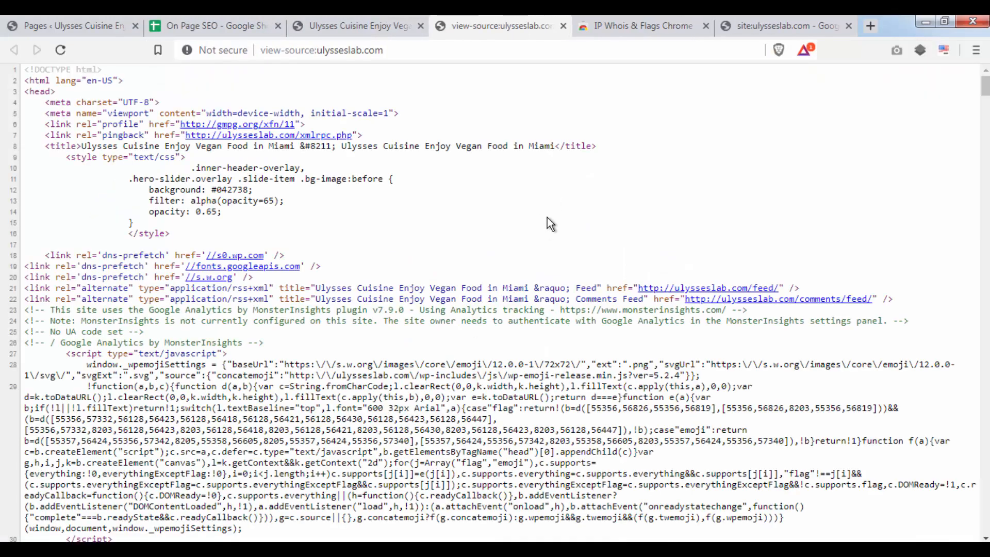
pyautogui.hotkey('ctrl', 'f')
pyautogui.write('wod')
pyautogui.press('BackSpace')
pyautogui.press('BackSpace')
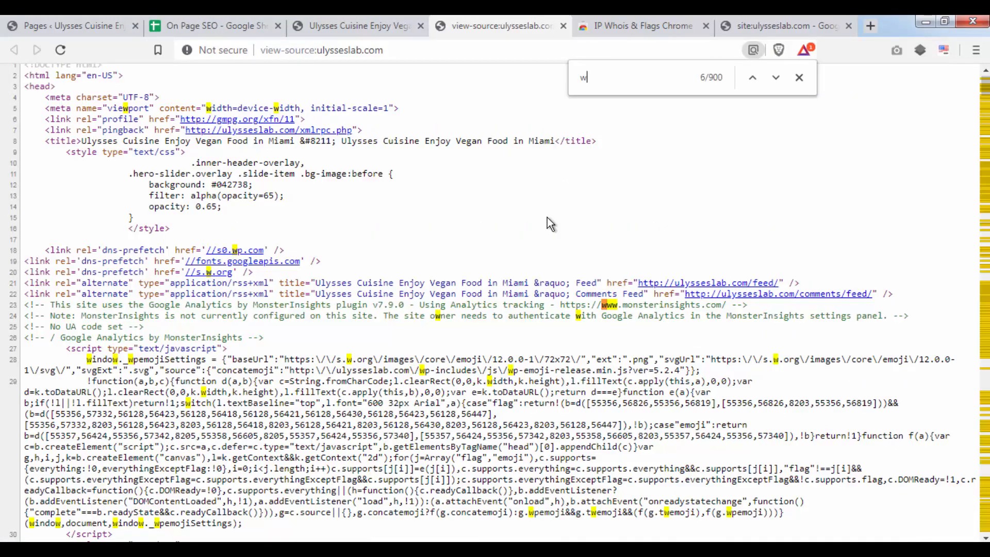
pyautogui.write('ordpress')
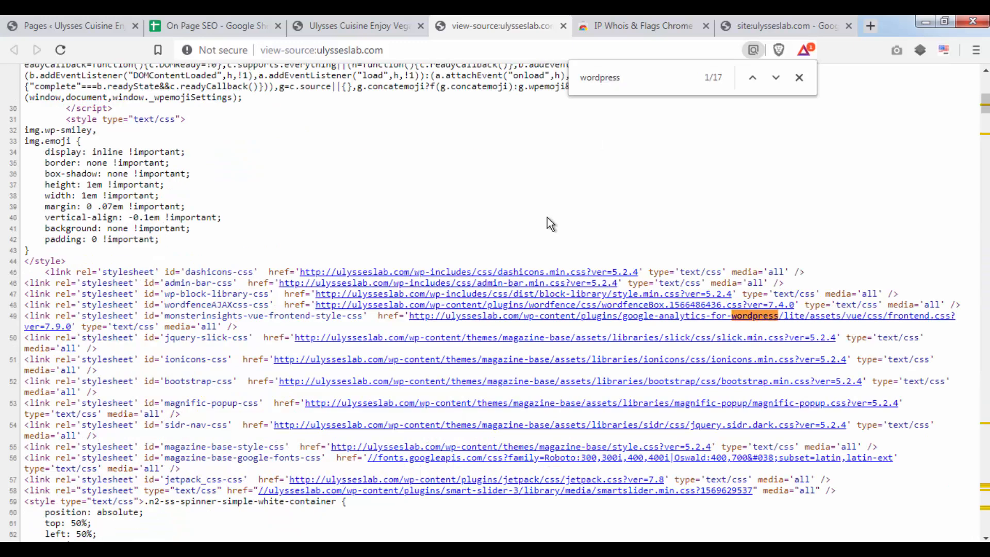
pyautogui.press('Return')
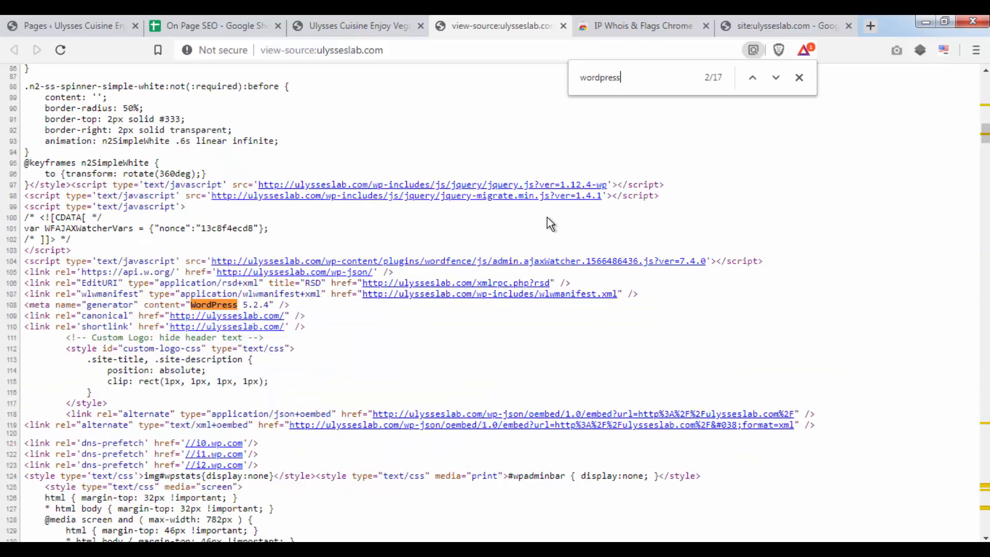
pyautogui.tripleClick(268, 306)
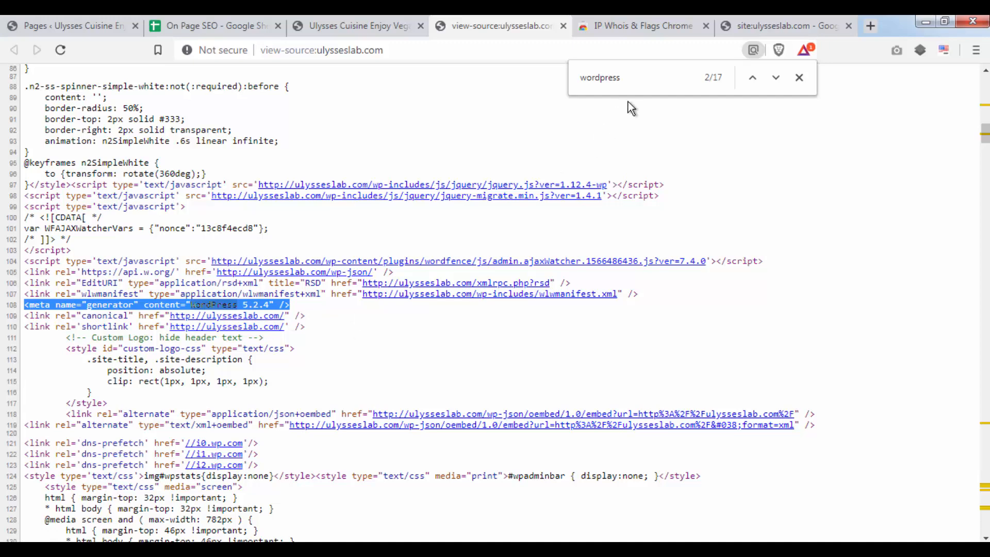
# Search the page source for squaresp, close the search and return to the On Page SEO sheet.
pyautogui.click(656, 82)
pyautogui.write('squaresp')
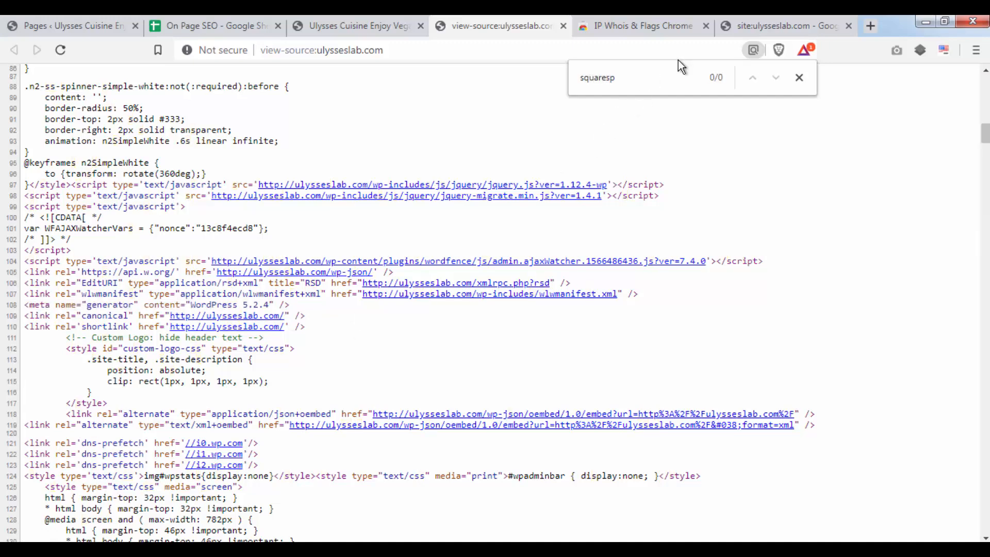
pyautogui.press('Escape')
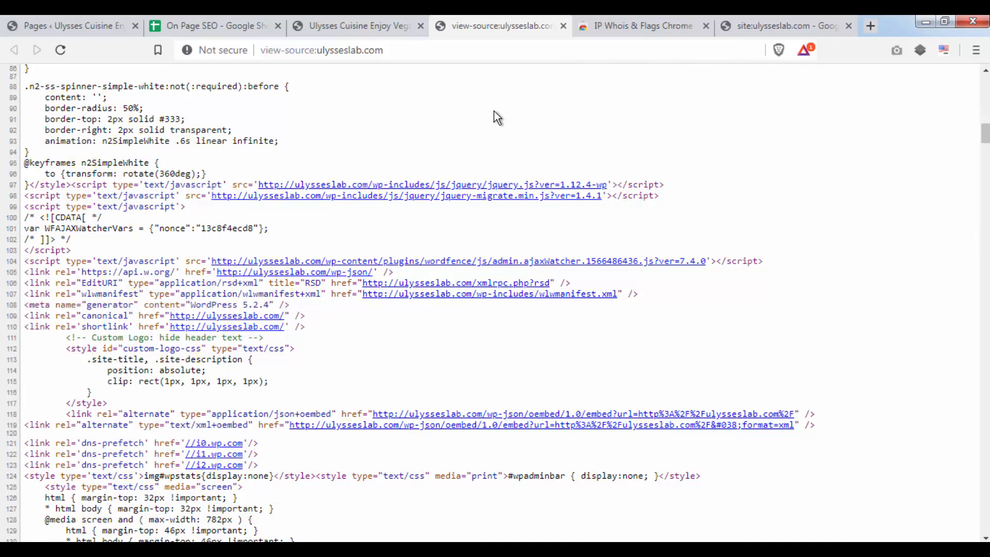
pyautogui.click(354, 28)
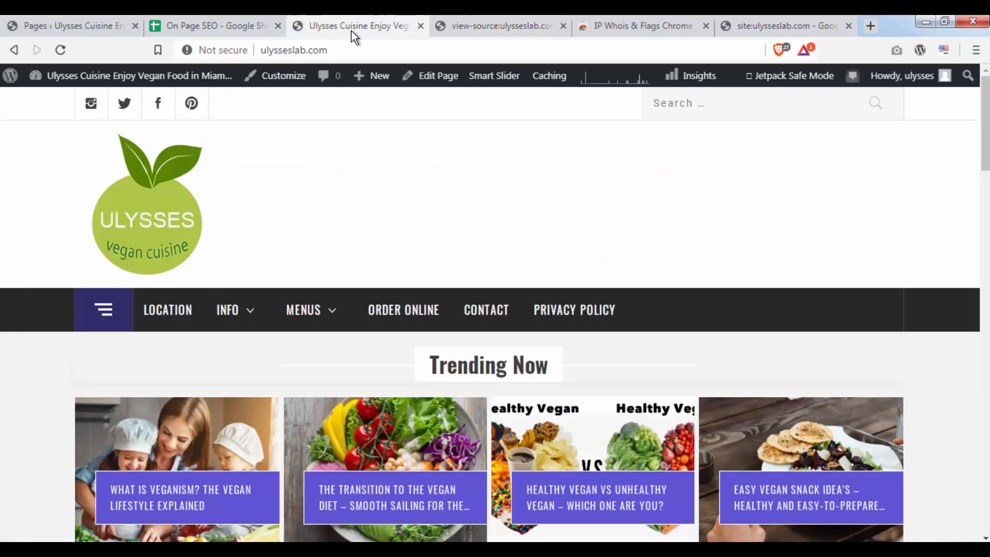
pyautogui.click(196, 26)
pyautogui.click(546, 312)
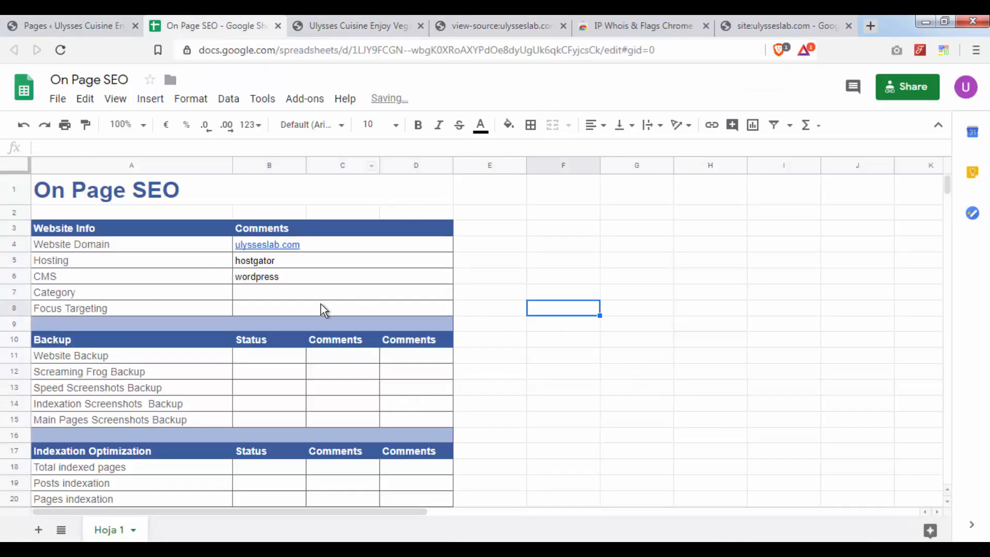
# Check the home page content for the site's category and enter restaurant as the Category comment.
pyautogui.click(292, 298)
pyautogui.click(126, 296)
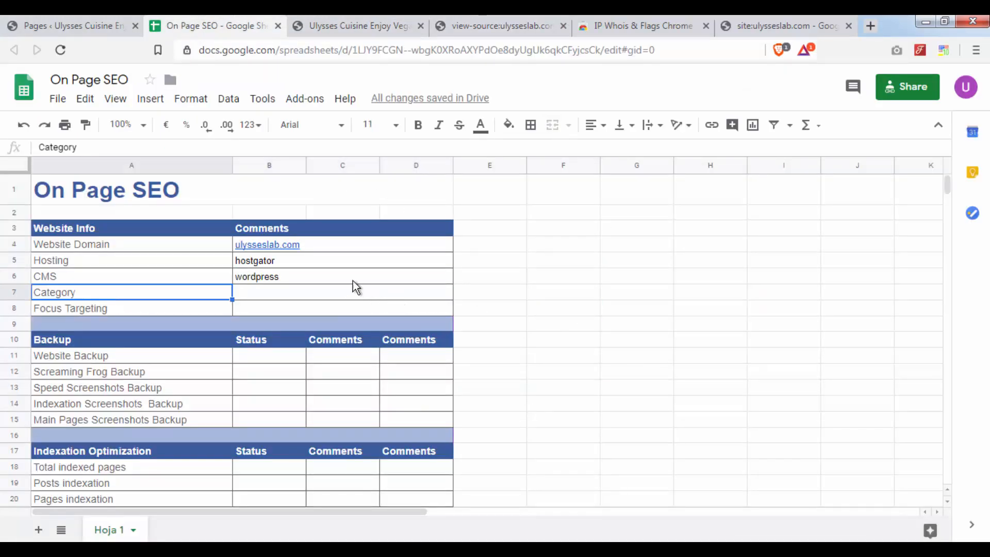
pyautogui.click(327, 23)
pyautogui.scroll(-20, 505, 267)
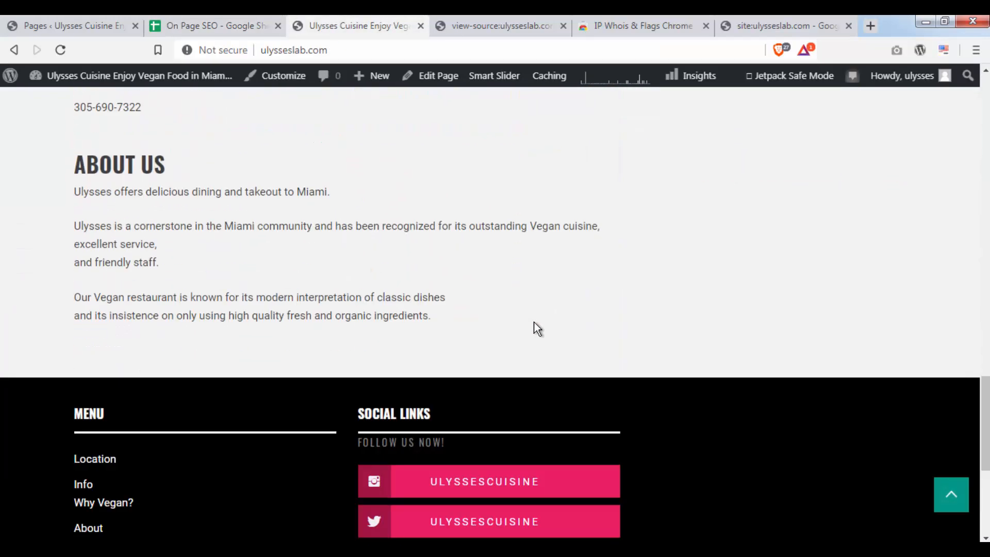
pyautogui.scroll(10, 538, 328)
pyautogui.click(246, 23)
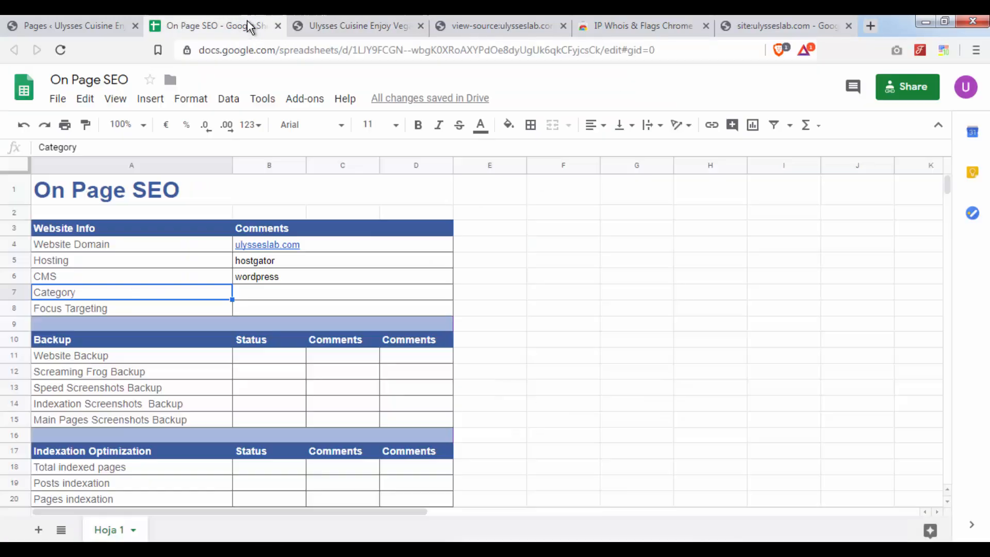
pyautogui.click(333, 290)
pyautogui.write('res')
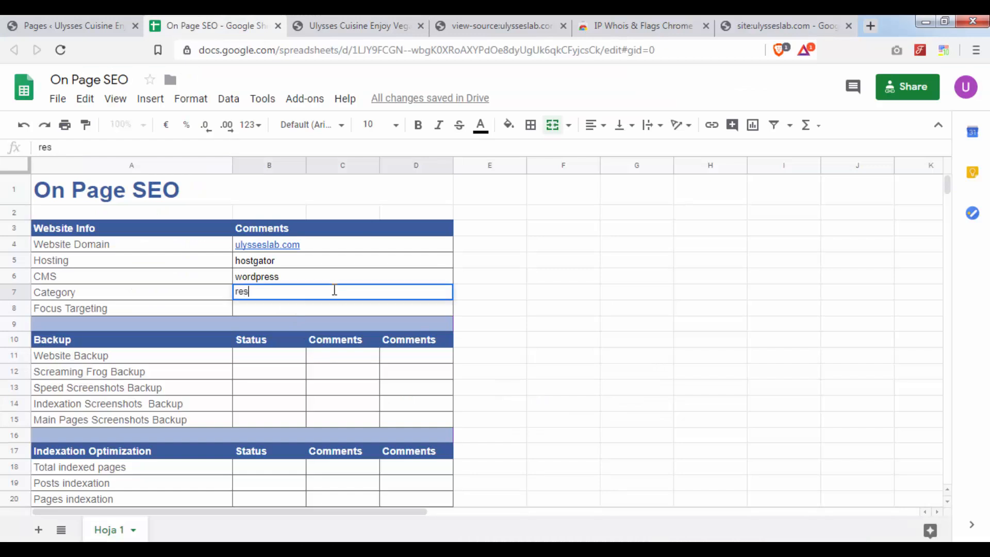
pyautogui.write('taurant')
pyautogui.click(482, 402)
# Rename the Focus Targeting label in the Website Info section to Main Keyword (s).
pyautogui.click(168, 309)
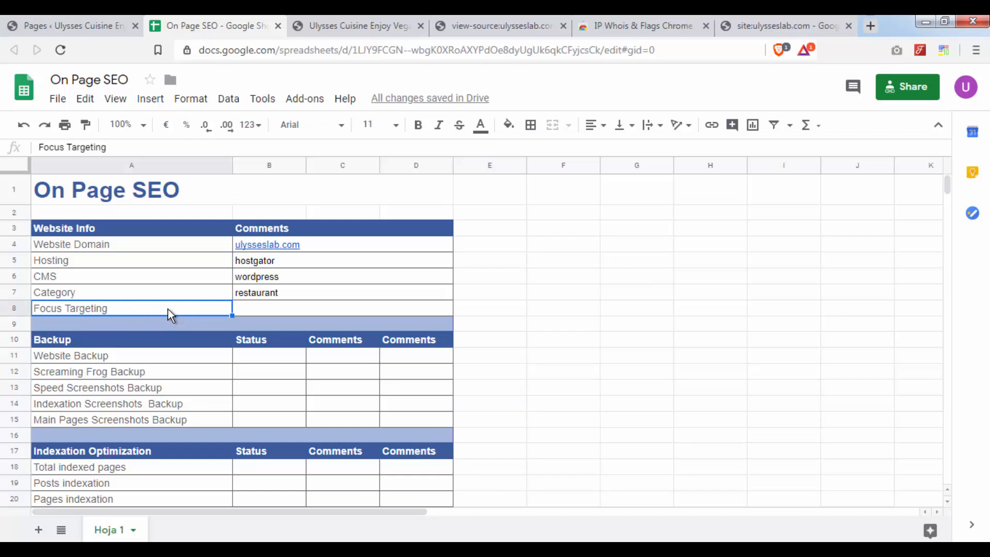
pyautogui.doubleClick(168, 309)
pyautogui.moveTo(130, 308); pyautogui.dragTo(26, 300)
pyautogui.write('MAIN')
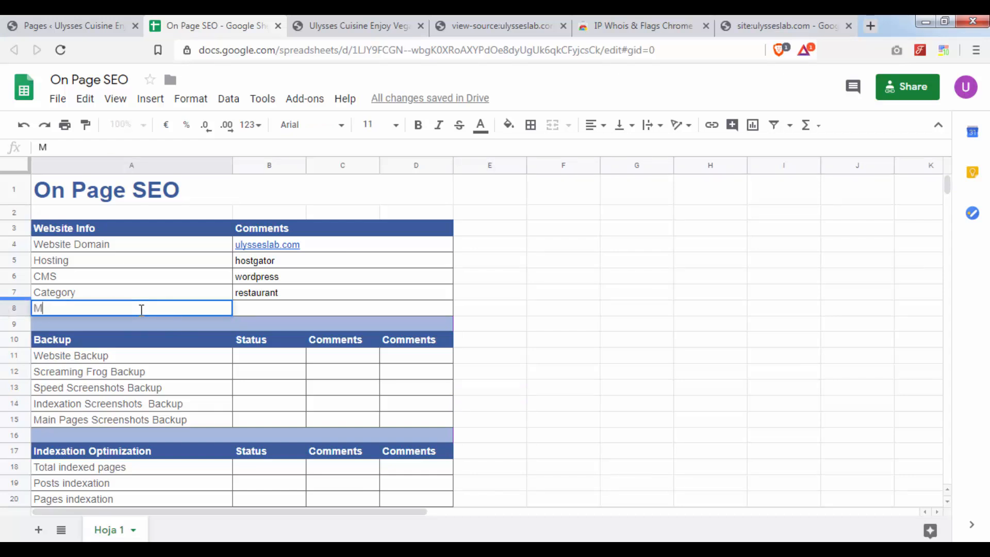
pyautogui.press('BackSpace')
pyautogui.press('BackSpace')
pyautogui.press('BackSpace')
pyautogui.write('ain Keyword*(')
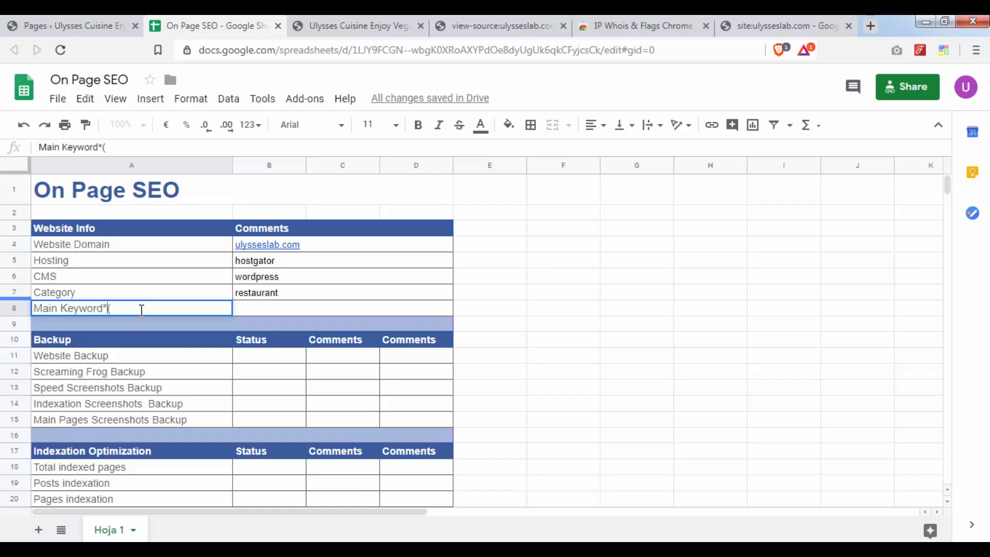
pyautogui.press('BackSpace')
pyautogui.write('(s(')
pyautogui.press('Return')
pyautogui.doubleClick(141, 310)
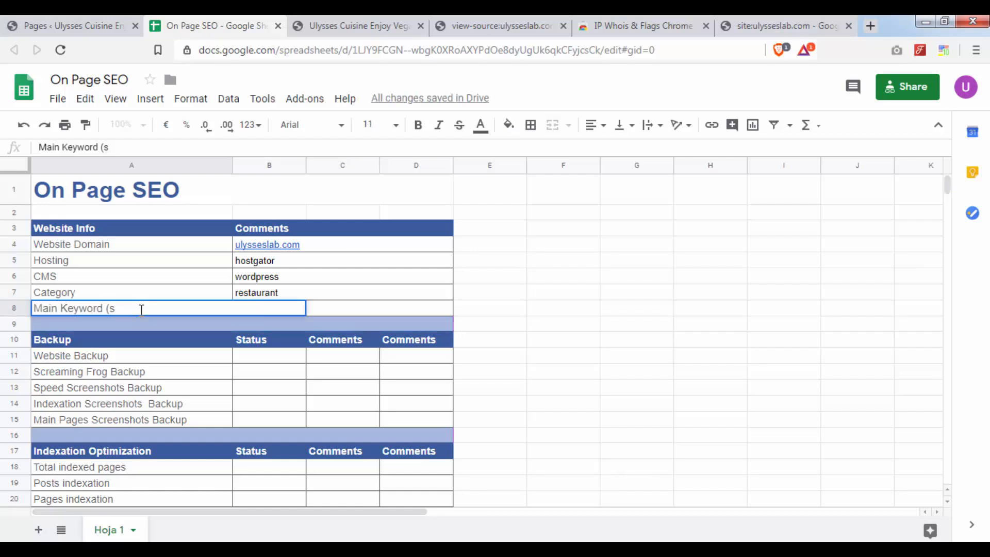
pyautogui.press('Return')
pyautogui.click(140, 310)
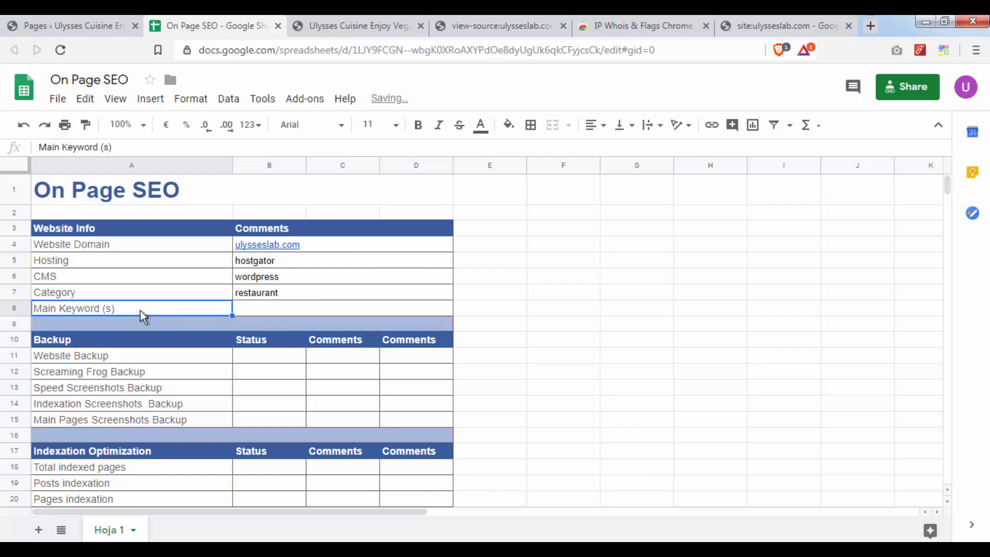
# Examine the ulysseslab.com home page content, including the location details, for clues to the site's main keyword.
pyautogui.click(253, 307)
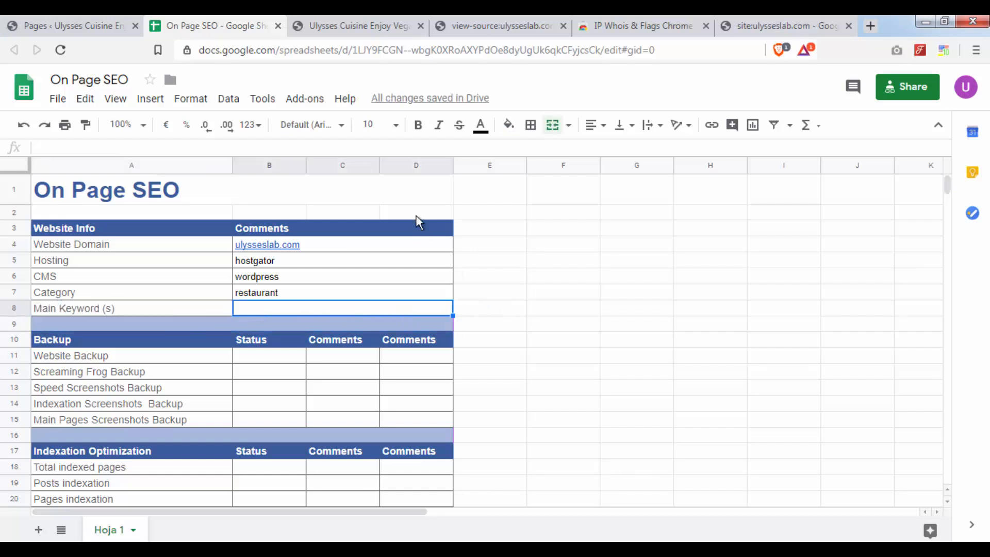
pyautogui.click(367, 31)
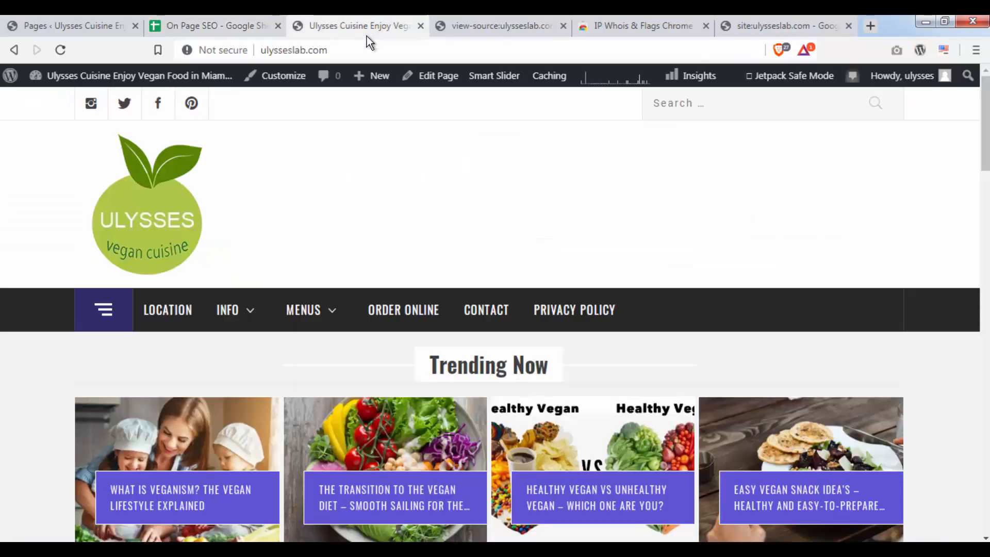
pyautogui.scroll(-6, 439, 241)
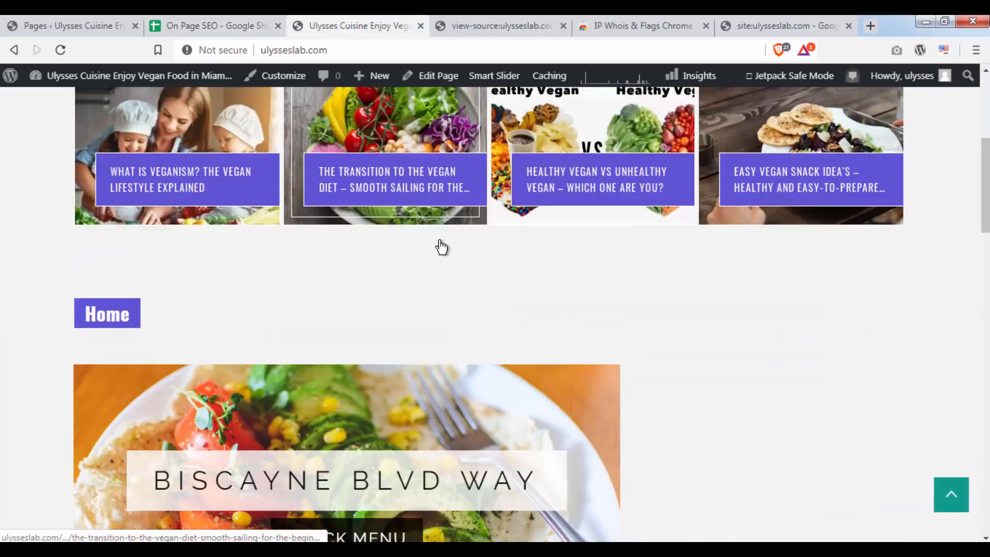
pyautogui.scroll(5, 439, 248)
pyautogui.click(181, 255)
pyautogui.scroll(-15, 6, 388)
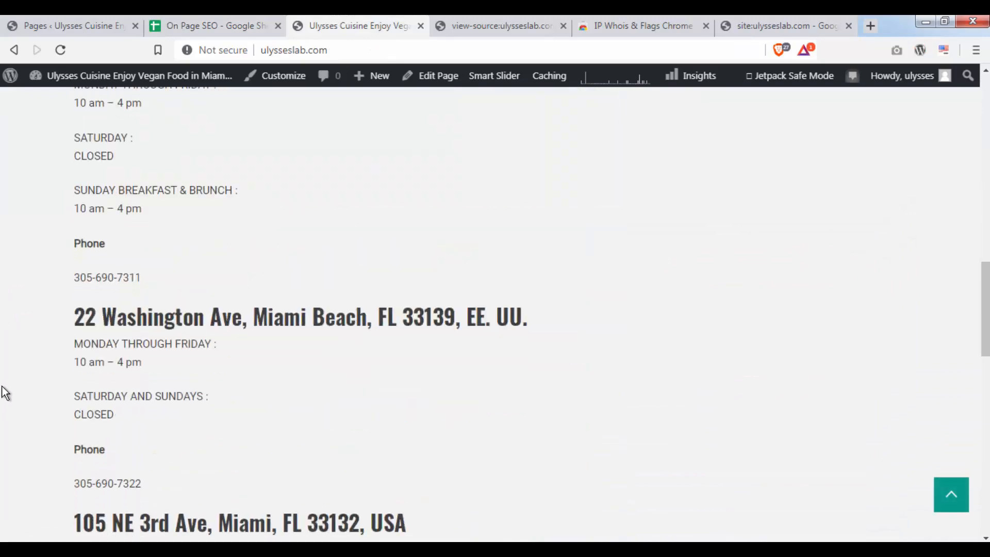
pyautogui.scroll(15, 6, 387)
pyautogui.hotkey('alt', 'Left')
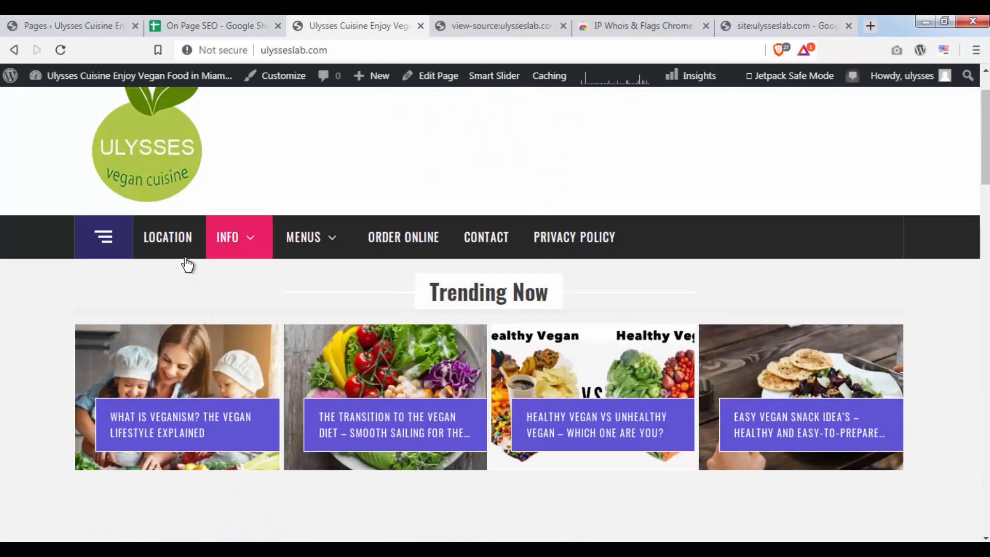
# Open the site's About page and examine its introductory paragraphs for keyword ideas.
pyautogui.moveTo(223, 242)
pyautogui.click(239, 313)
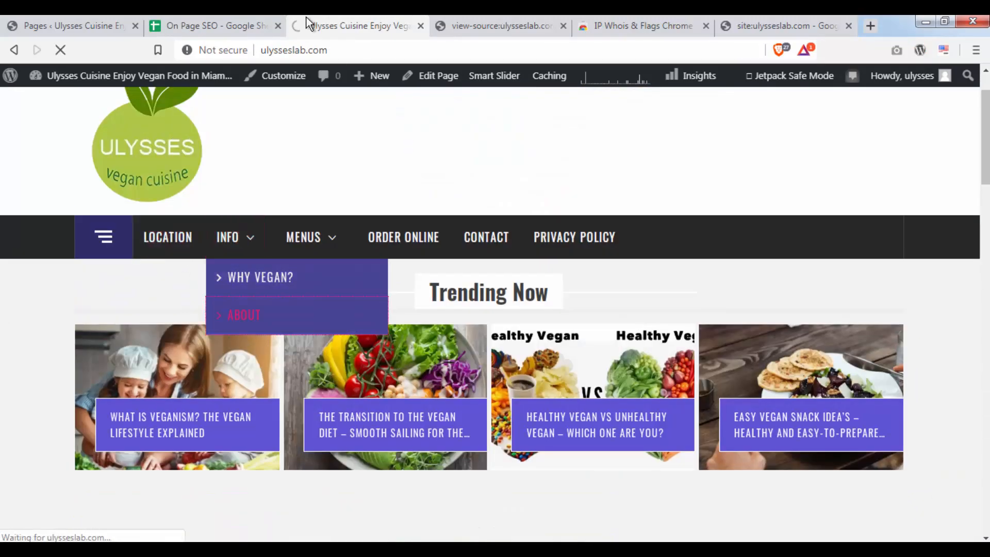
pyautogui.click(223, 23)
pyautogui.click(357, 28)
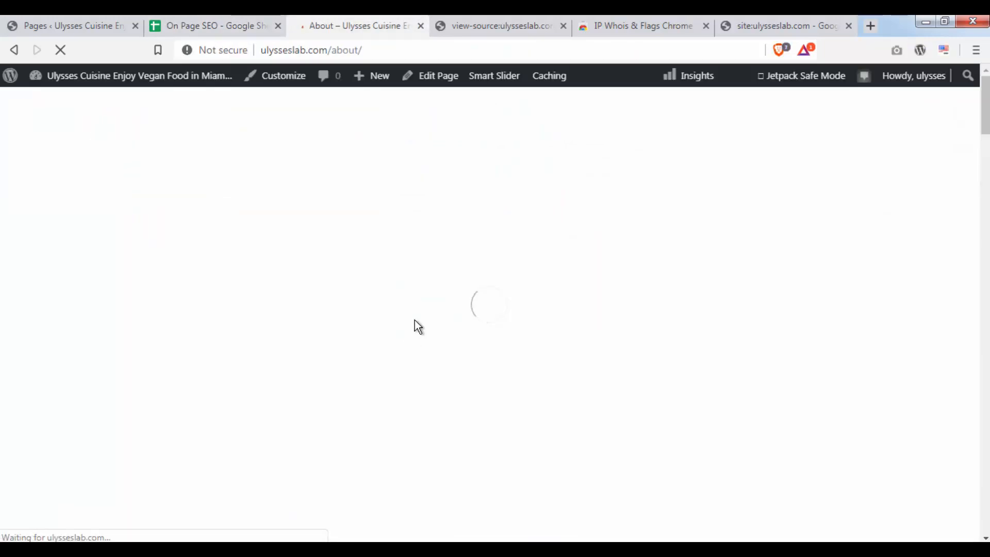
pyautogui.scroll(-5, 415, 319)
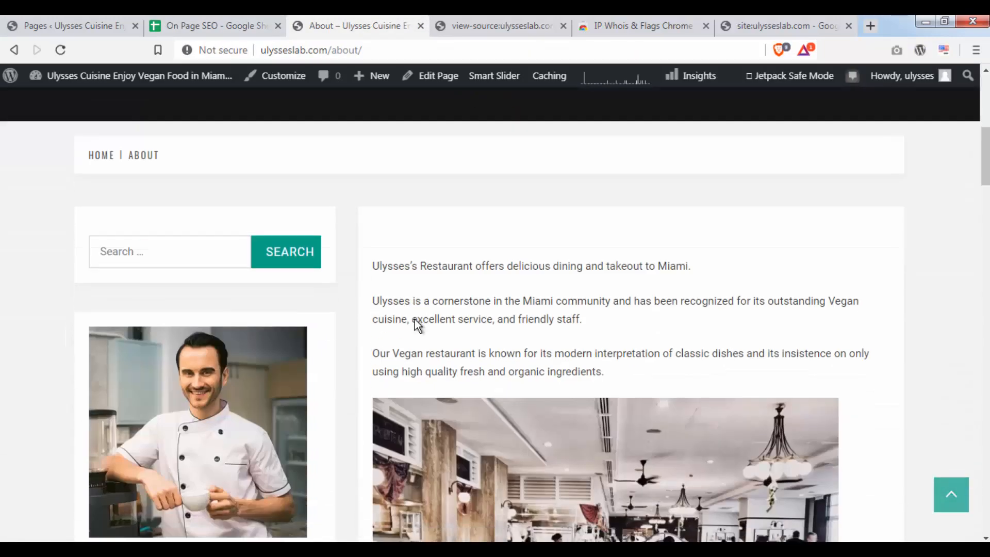
pyautogui.moveTo(382, 249); pyautogui.dragTo(670, 348)
pyautogui.scroll(-10, 667, 344)
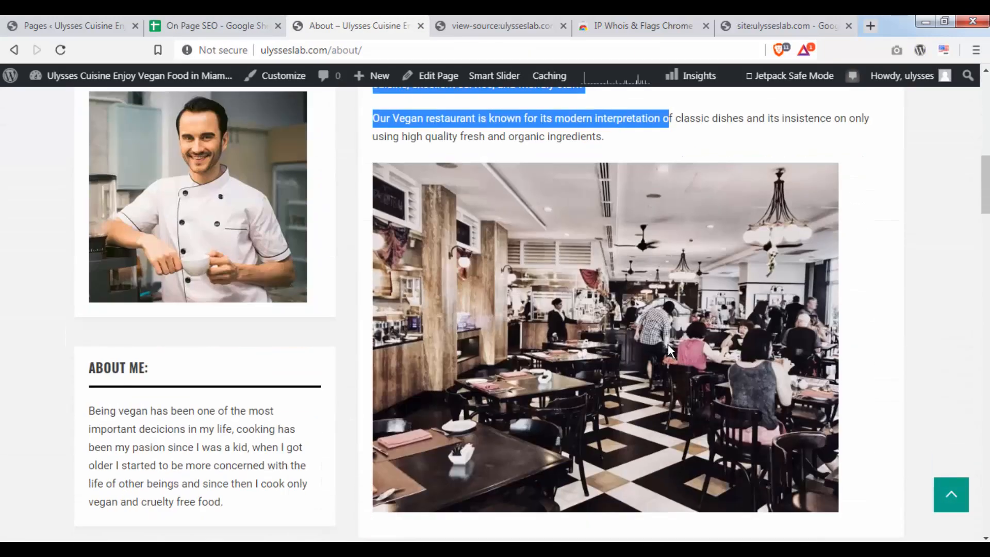
pyautogui.scroll(10, 640, 366)
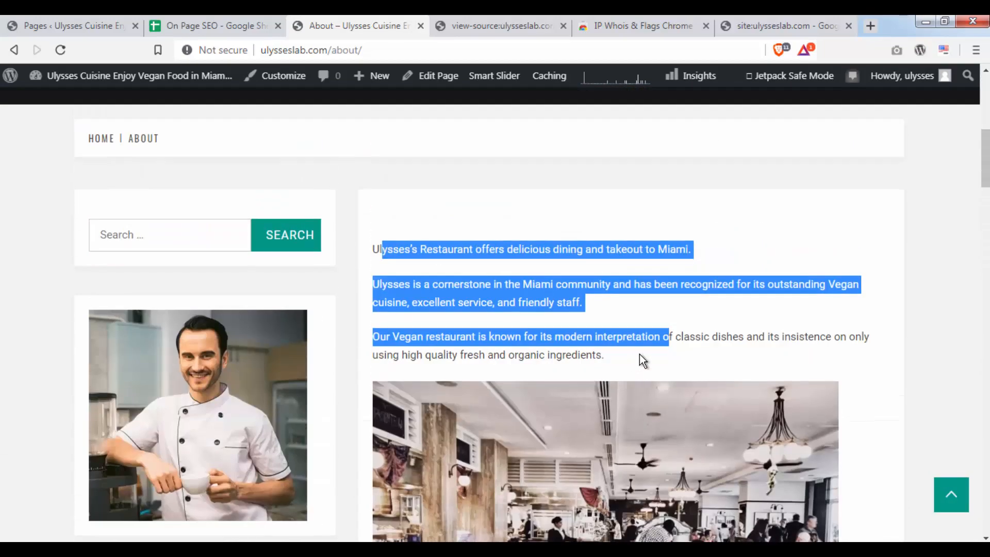
# Highlight the words Miami and Restaurant in the first sentence of the About page text.
pyautogui.moveTo(622, 354); pyautogui.dragTo(397, 251)
pyautogui.click(439, 267)
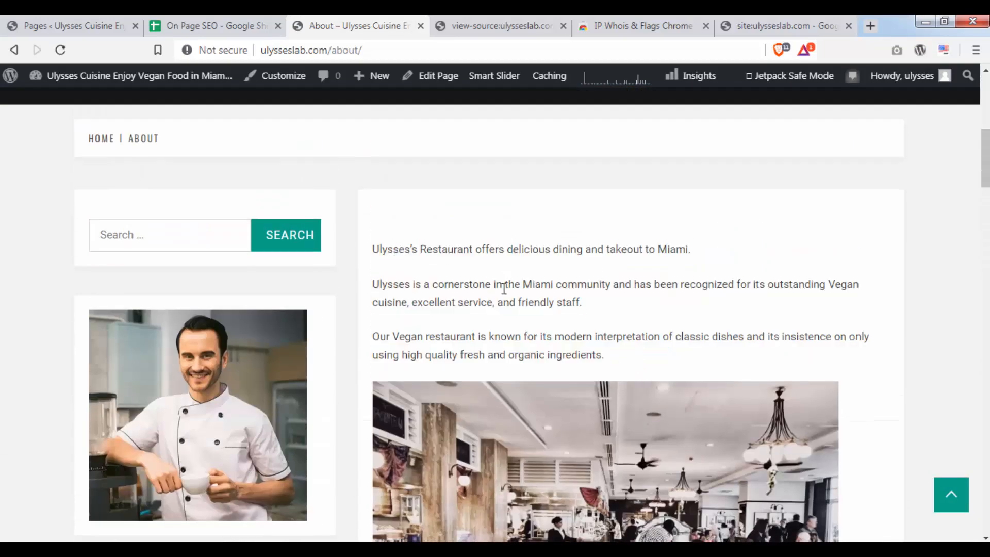
pyautogui.moveTo(376, 250); pyautogui.dragTo(670, 356)
pyautogui.doubleClick(672, 250)
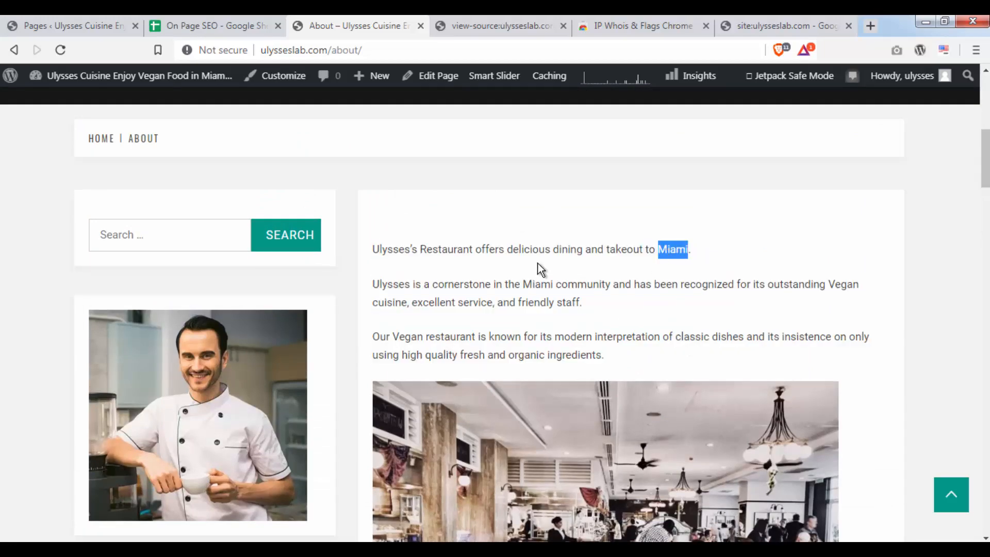
pyautogui.doubleClick(445, 249)
pyautogui.scroll(8, 155, 253)
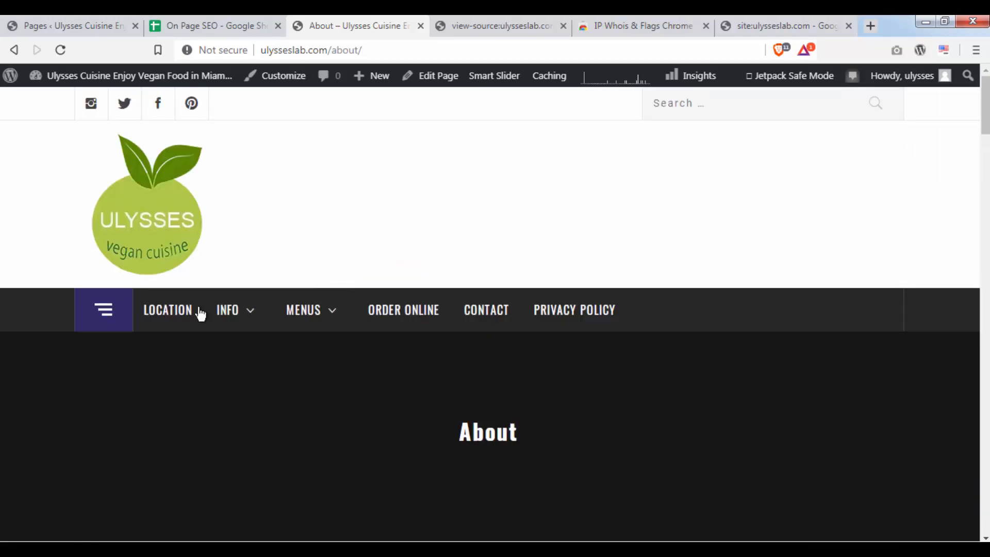
pyautogui.scroll(-8, 199, 314)
# Return to the On Page SEO sheet and enter vegan restaurant in Miami as the Main Keyword (s) comment.
pyautogui.click(239, 25)
pyautogui.click(308, 312)
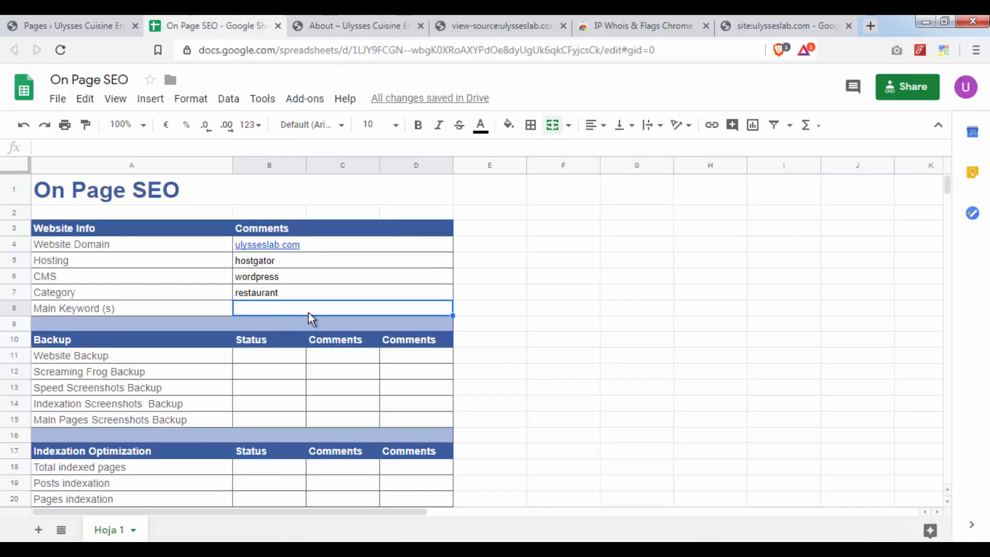
pyautogui.write('vegan')
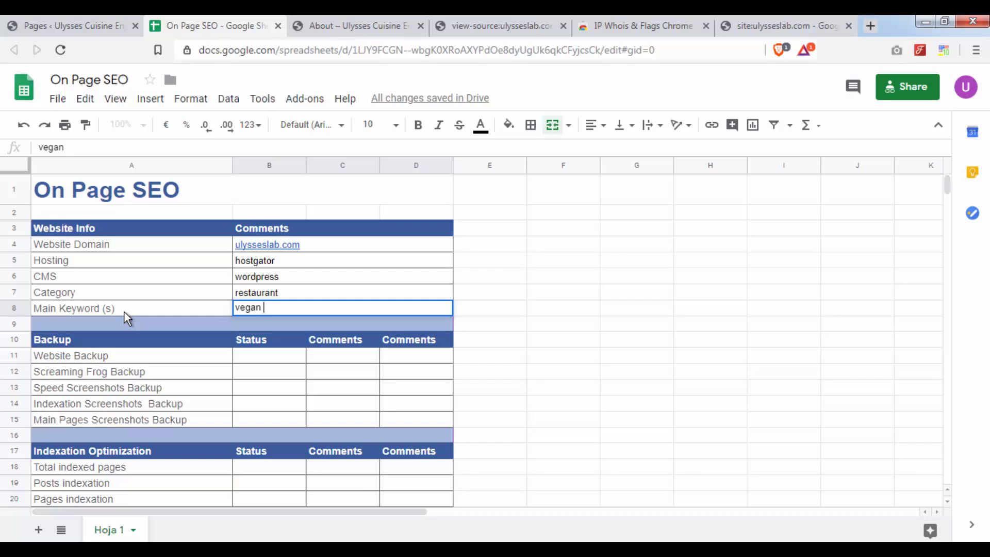
pyautogui.write('restaurant mia')
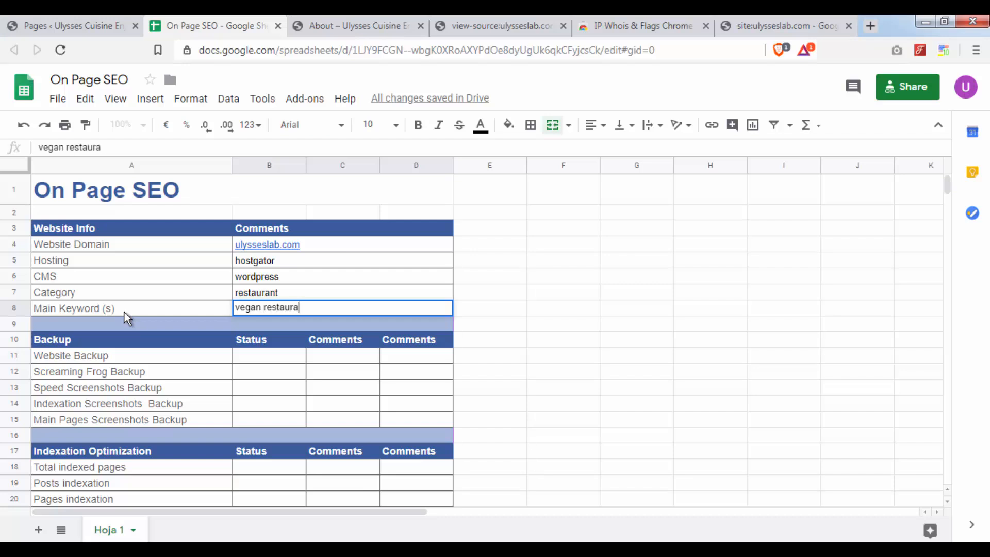
pyautogui.press('BackSpace')
pyautogui.press('BackSpace')
pyautogui.press('BackSpace')
pyautogui.write('in Miami')
pyautogui.click(516, 372)
# Review the Backup section's items, from Website Backup to Main Pages Screenshots Backup.
pyautogui.moveTo(121, 356); pyautogui.dragTo(441, 423)
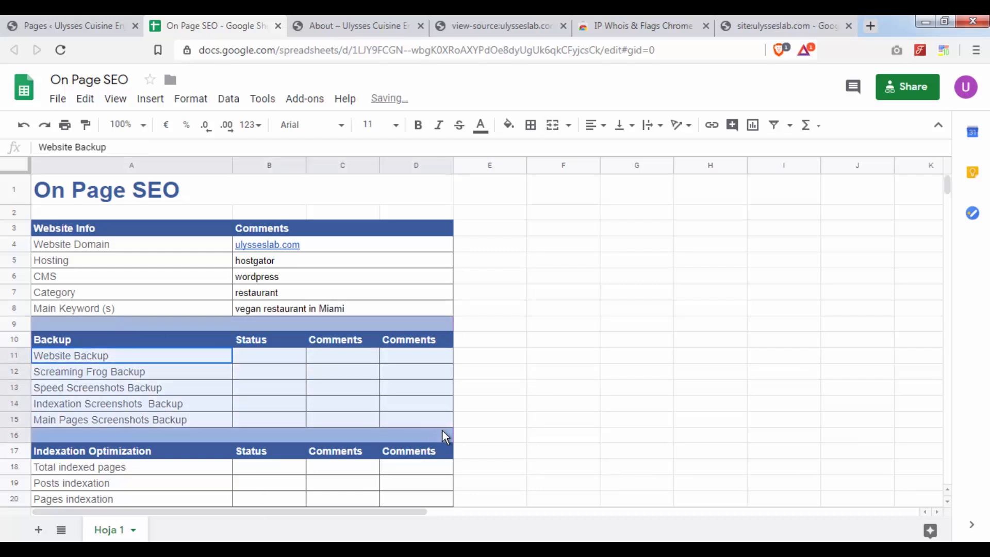
pyautogui.click(471, 424)
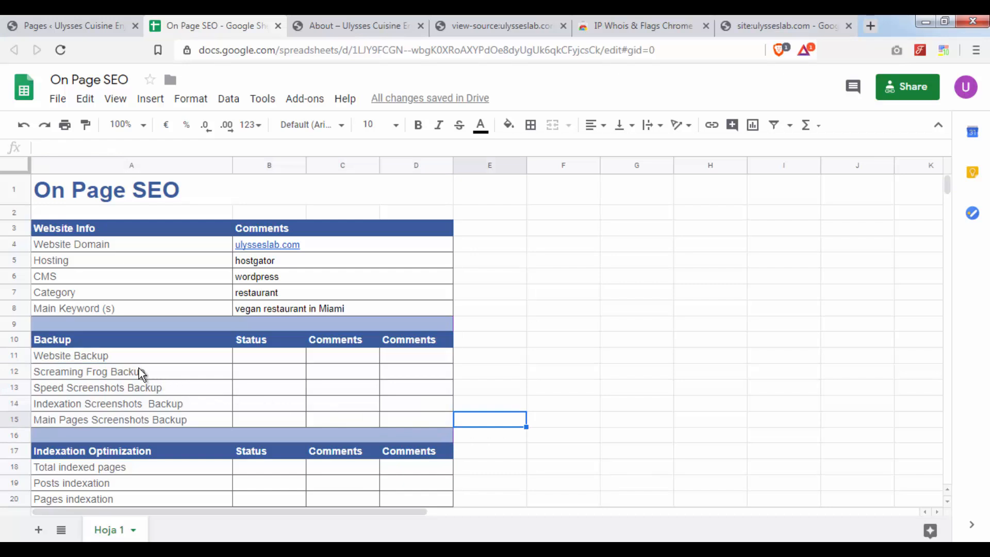
pyautogui.moveTo(131, 355); pyautogui.dragTo(212, 419)
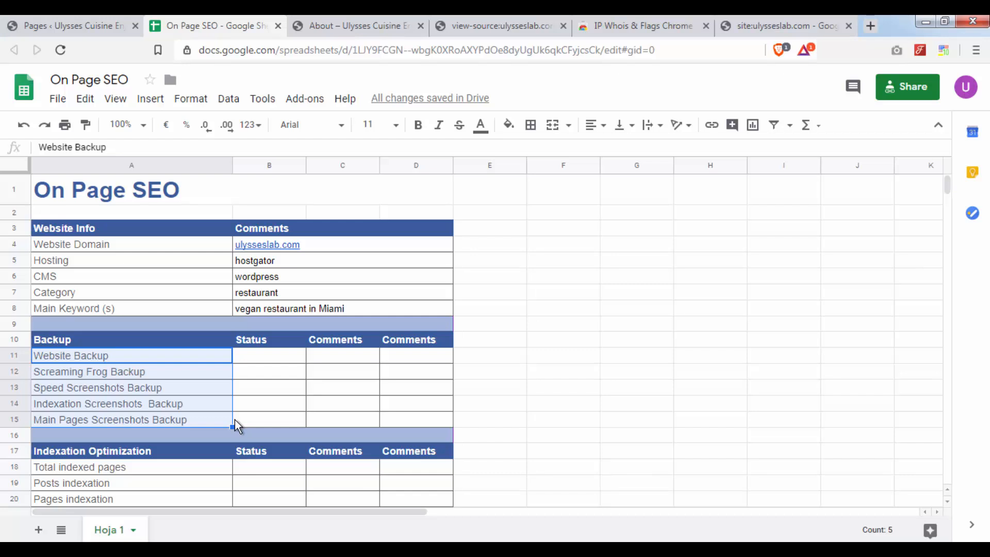
pyautogui.click(298, 418)
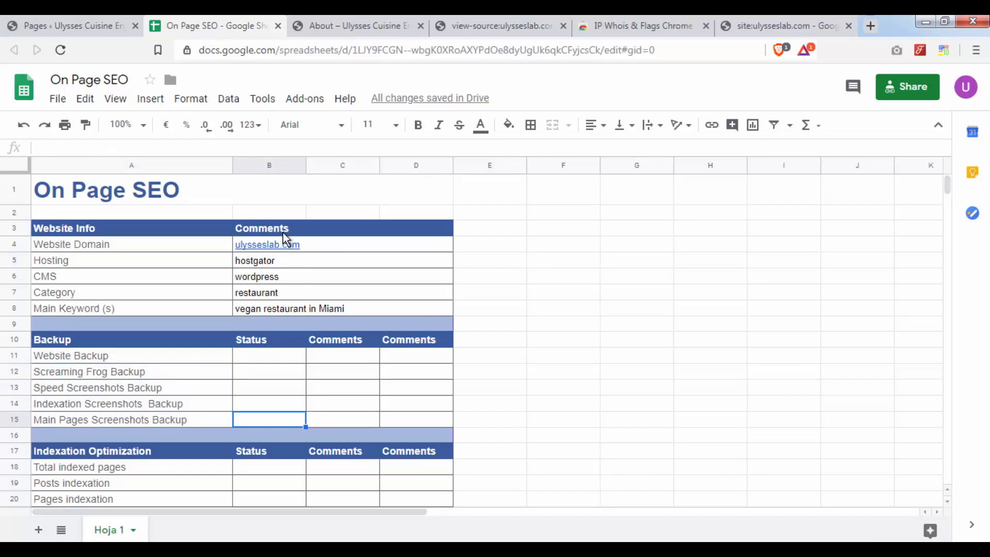
pyautogui.moveTo(155, 361); pyautogui.dragTo(214, 410)
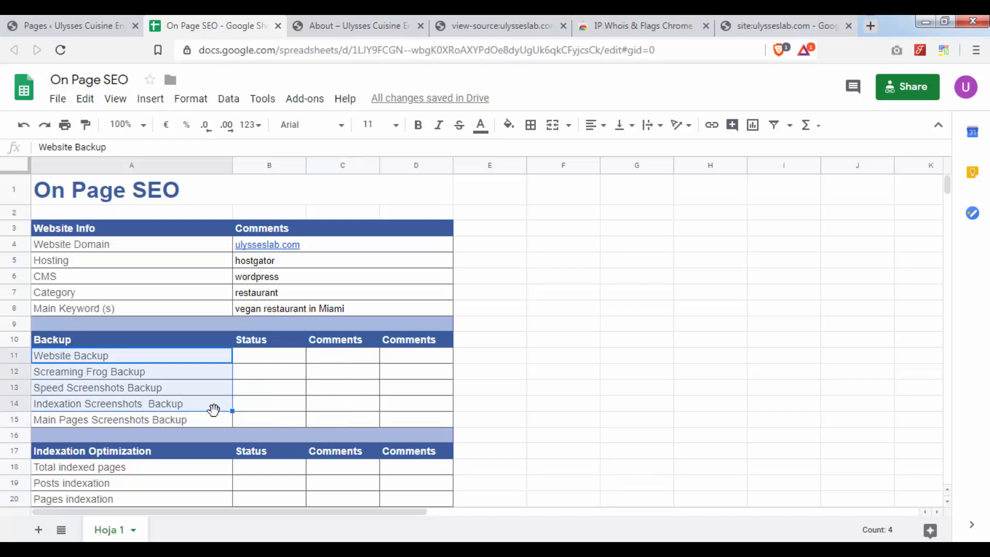
# Switch to the ulysseslab.com site and open its WordPress dashboard.
pyautogui.click(348, 26)
pyautogui.click(191, 154)
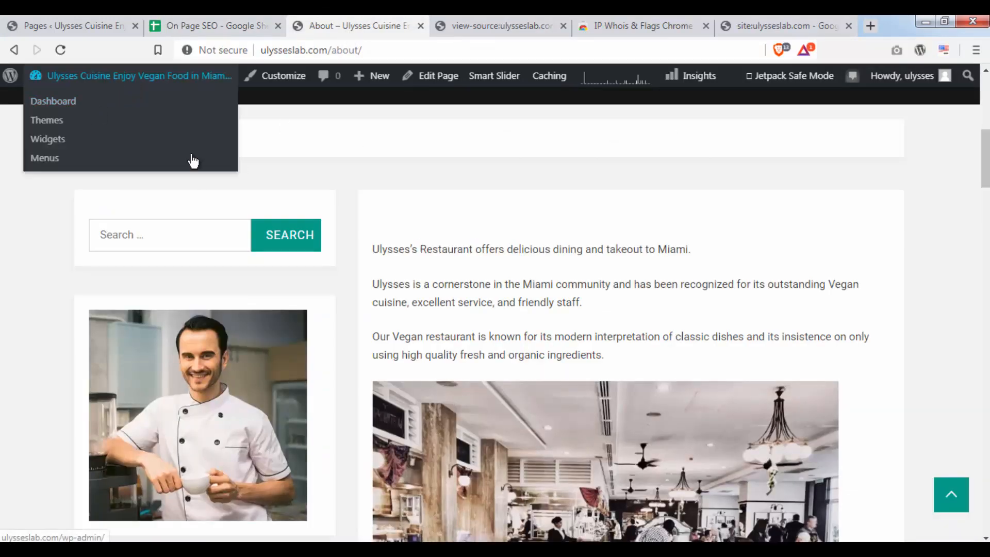
pyautogui.moveTo(49, 82)
pyautogui.click(65, 102)
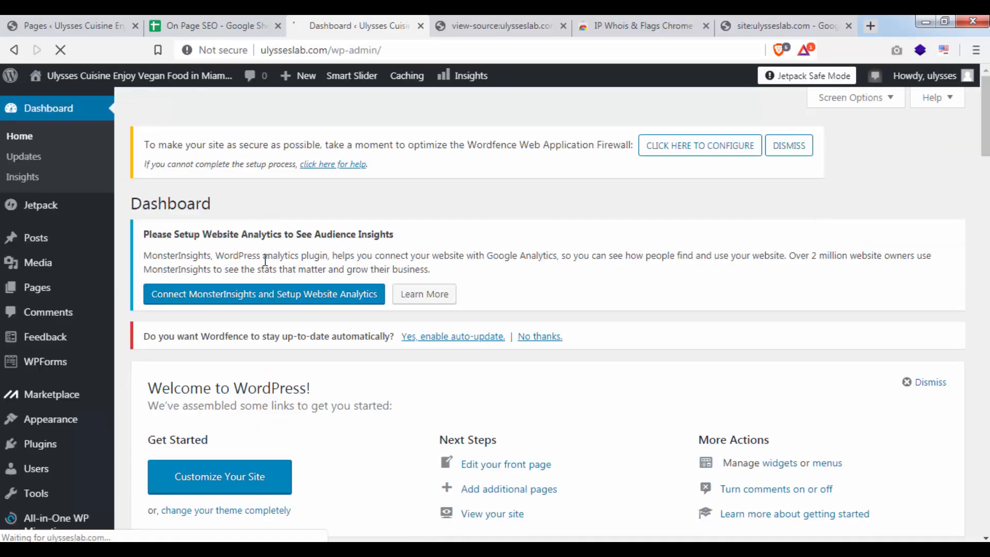
# Start adding a new WordPress plugin and search the plugin directory for updraft.
pyautogui.scroll(-5, 171, 312)
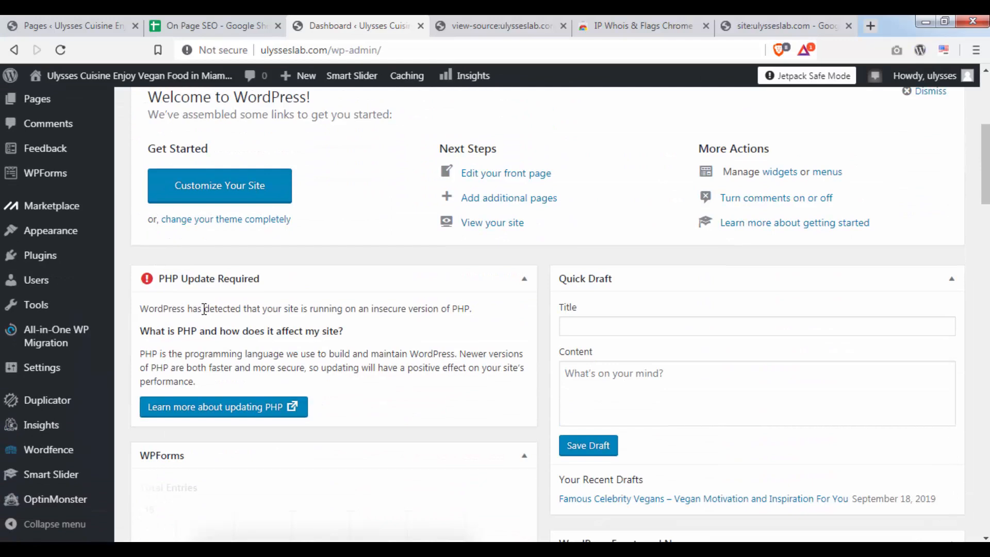
pyautogui.moveTo(82, 255)
pyautogui.click(141, 279)
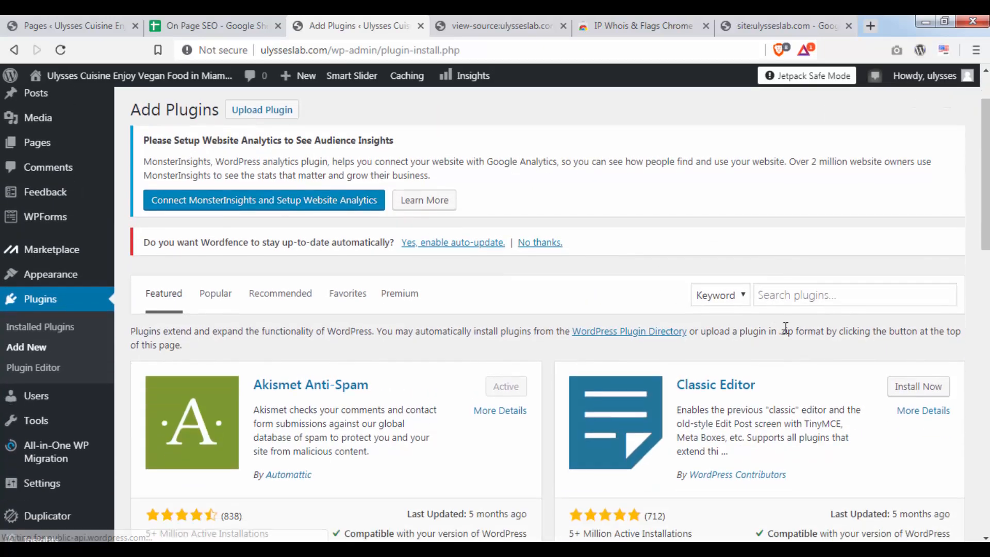
pyautogui.click(818, 294)
pyautogui.write('up')
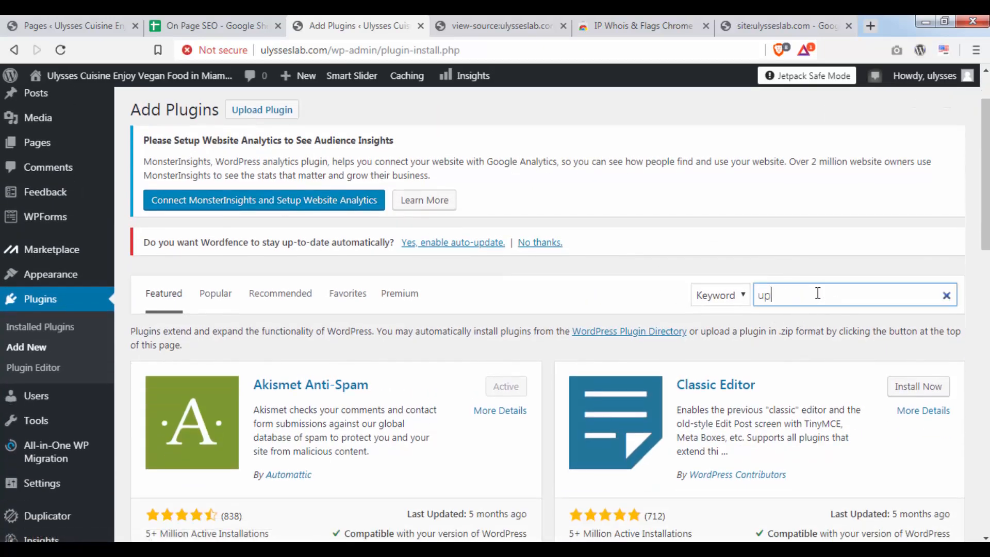
pyautogui.write('draft')
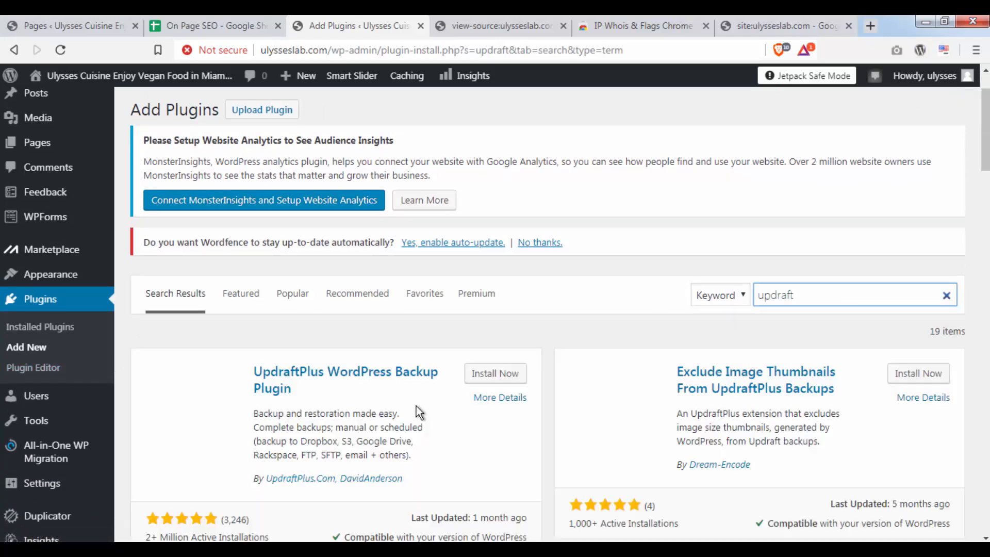
# Install and activate the UpdraftPlus WordPress Backup Plugin.
pyautogui.scroll(-1, 459, 366)
pyautogui.click(493, 303)
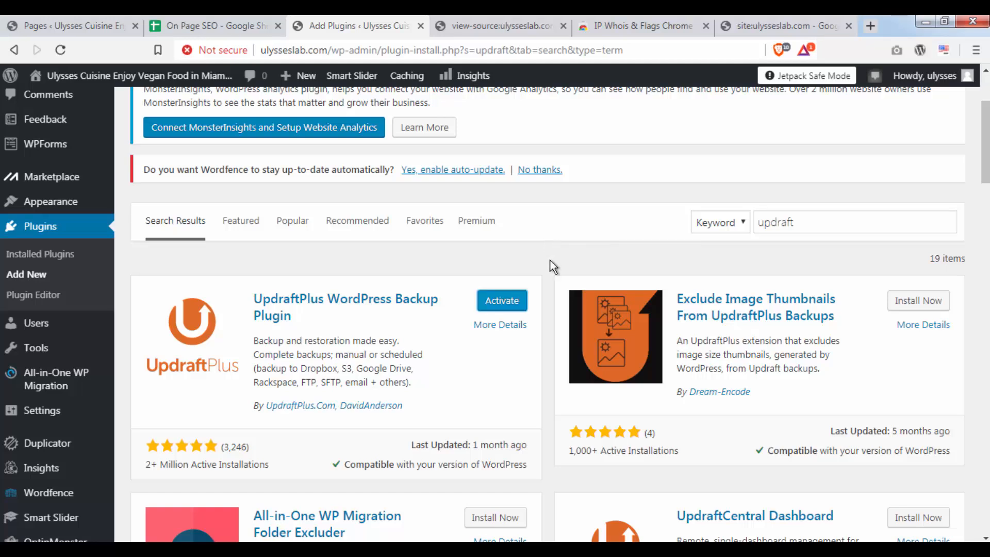
pyautogui.click(514, 302)
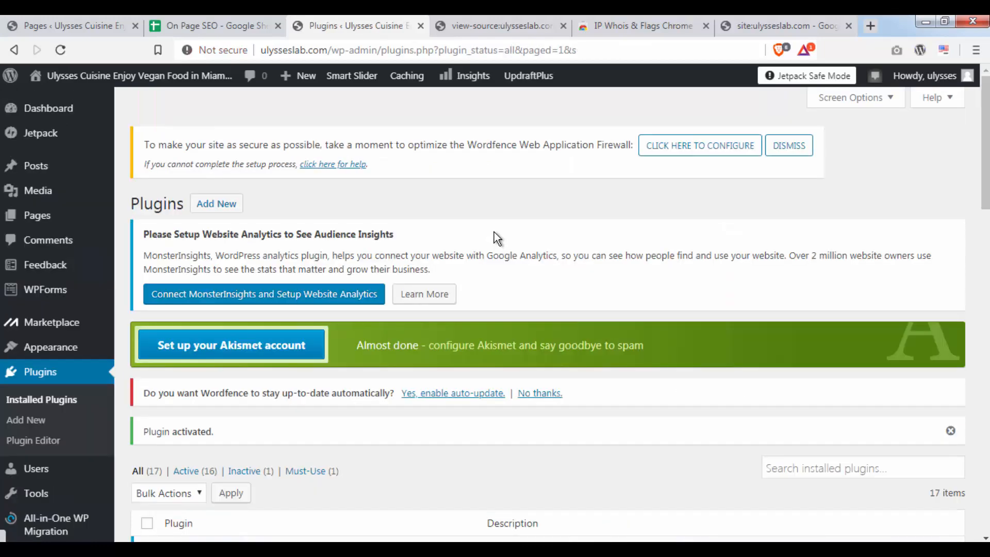
# Look through the installed plugins list and open the UpdraftPlus Backups settings page.
pyautogui.scroll(-10, 494, 231)
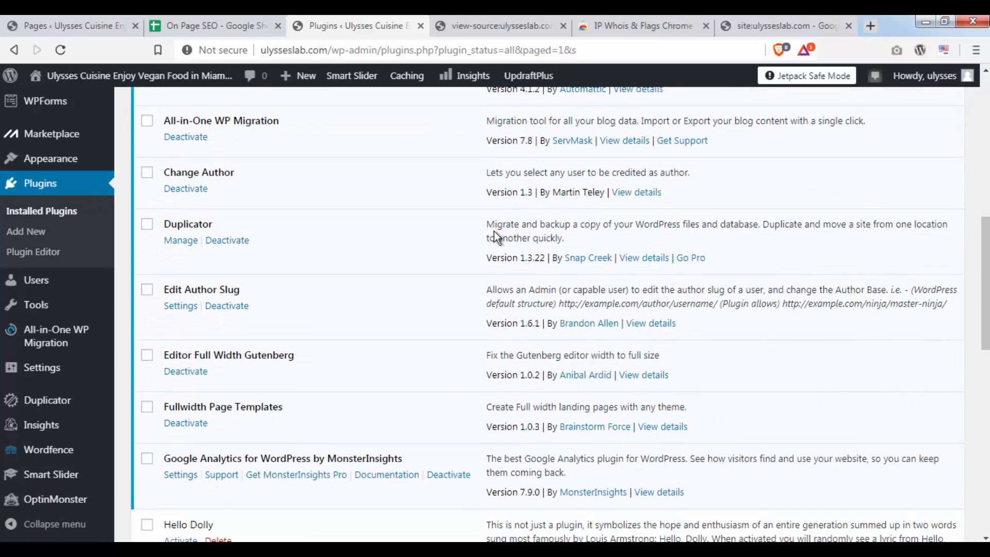
pyautogui.scroll(3, 491, 227)
pyautogui.scroll(-12, 491, 227)
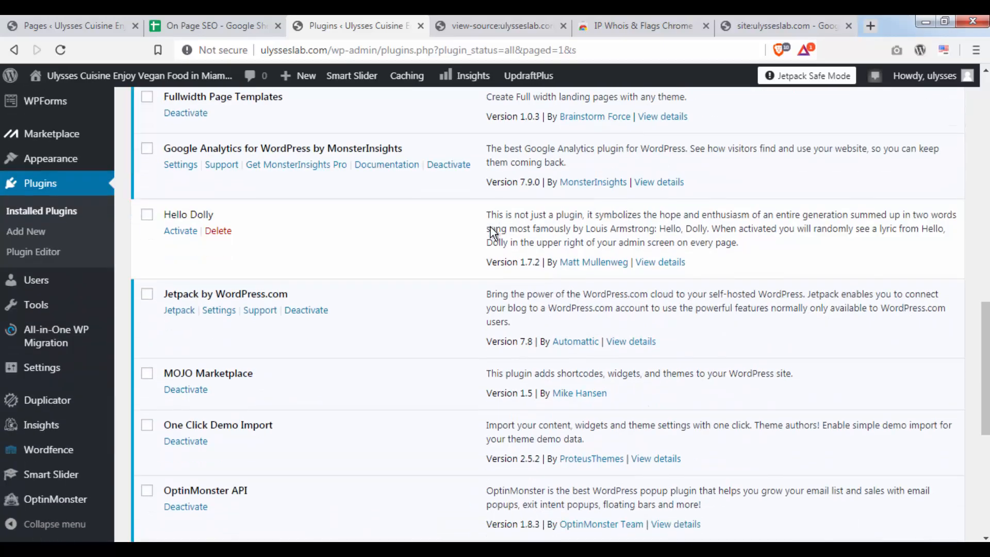
pyautogui.scroll(-3, 491, 225)
pyautogui.scroll(15, 290, 230)
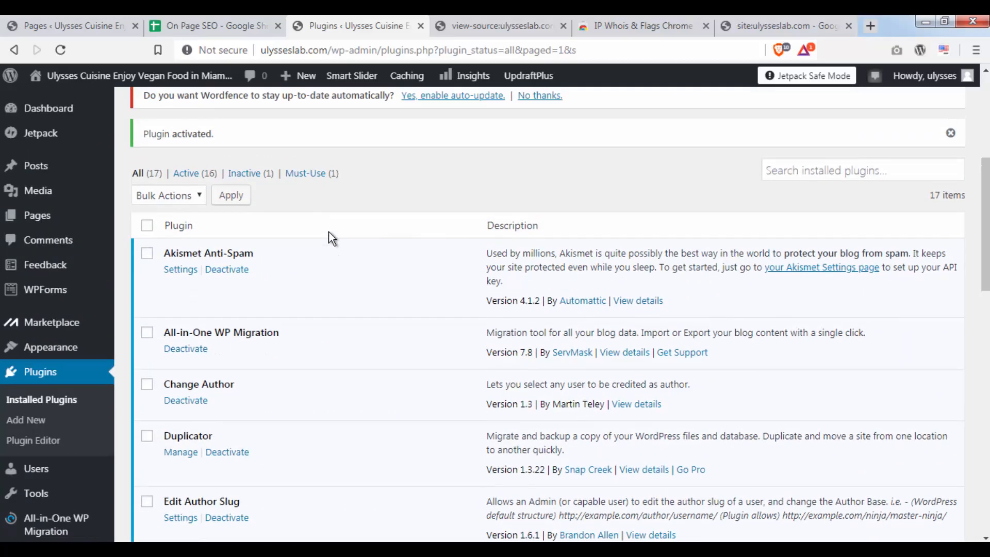
pyautogui.scroll(-3, 348, 226)
pyautogui.moveTo(72, 345)
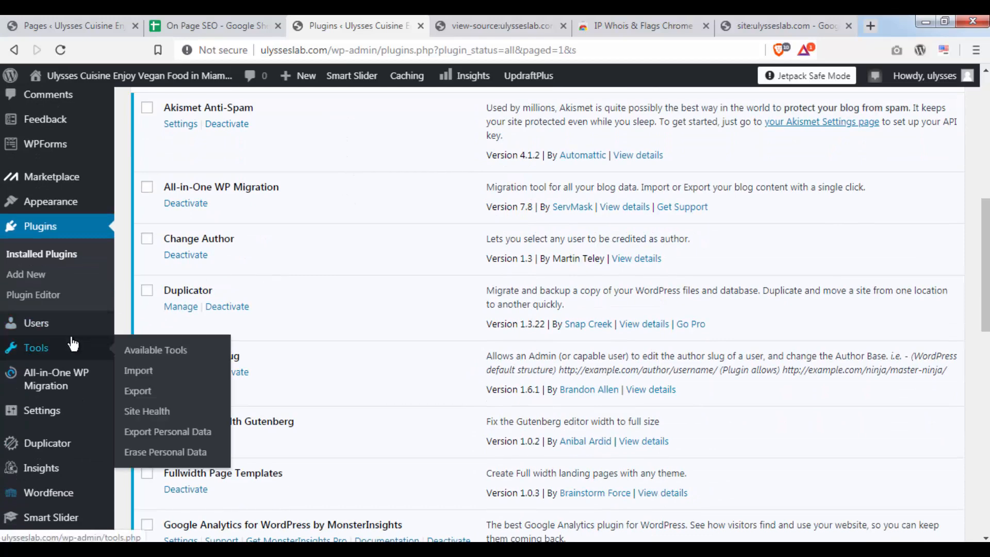
pyautogui.moveTo(65, 411)
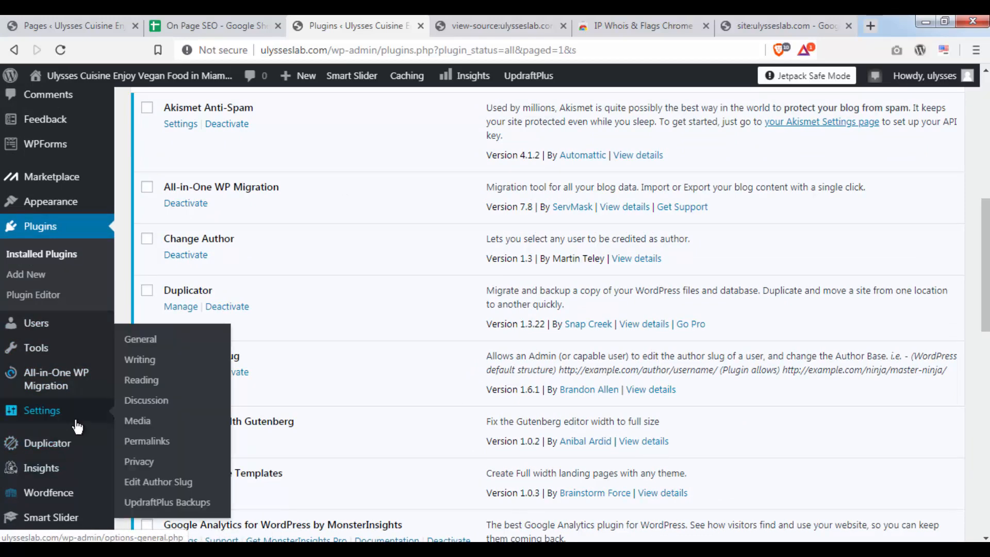
pyautogui.click(165, 503)
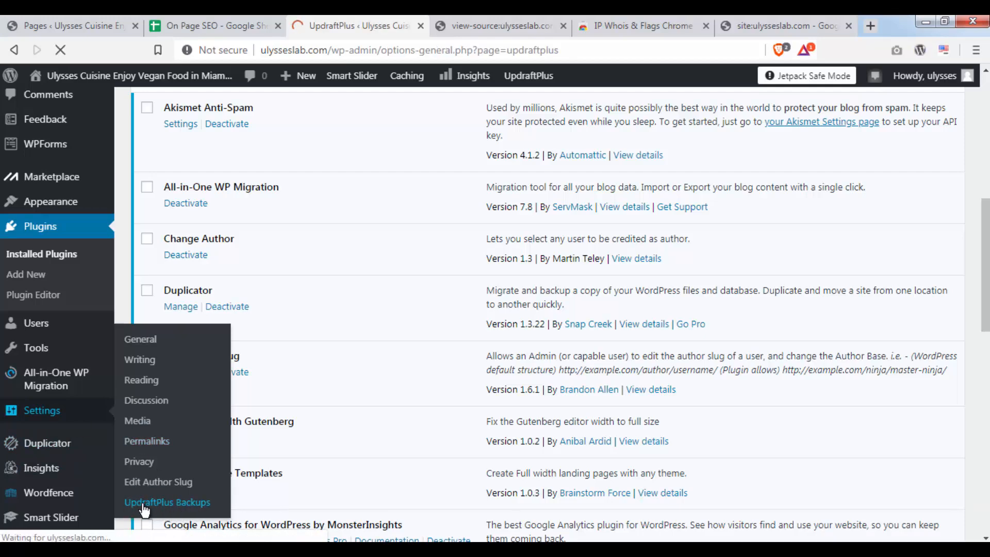
# Run a new UpdraftPlus backup that includes the database and the files, and dismiss the completion notice.
pyautogui.scroll(-4, 603, 336)
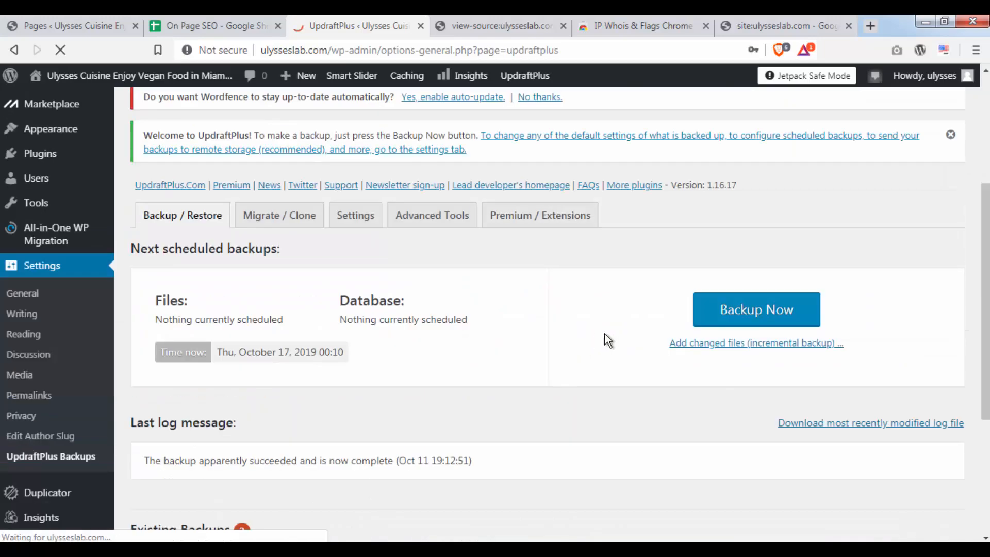
pyautogui.tripleClick(150, 250)
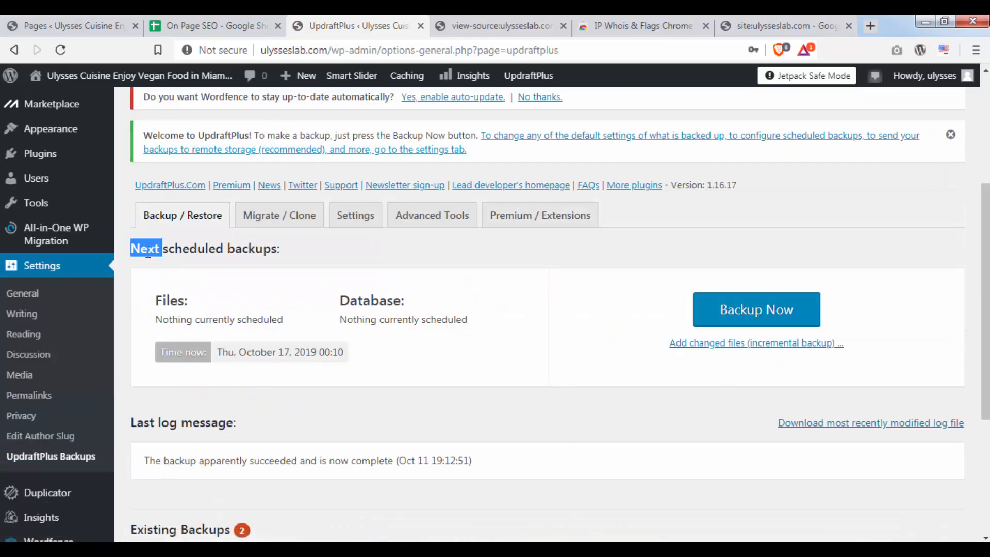
pyautogui.click(499, 347)
pyautogui.click(761, 316)
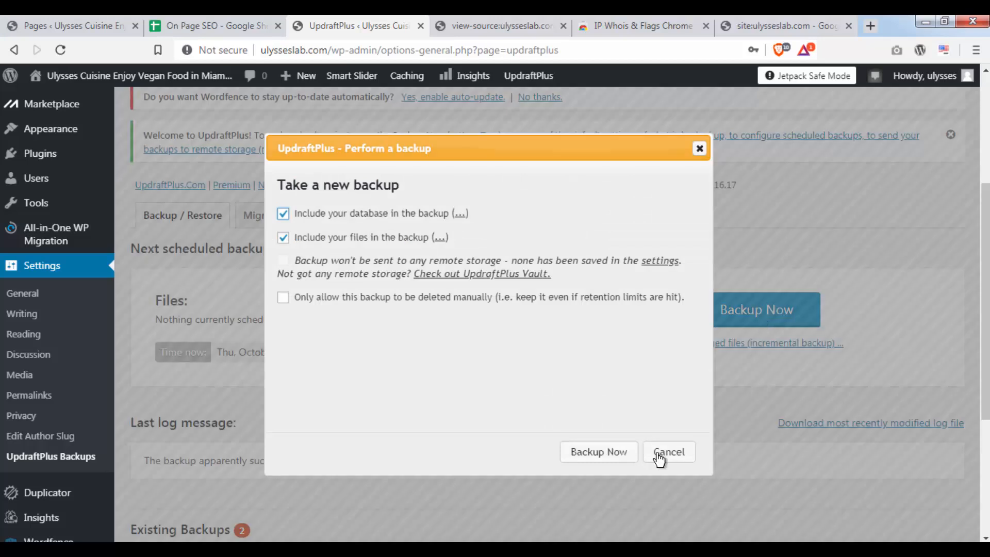
pyautogui.click(598, 454)
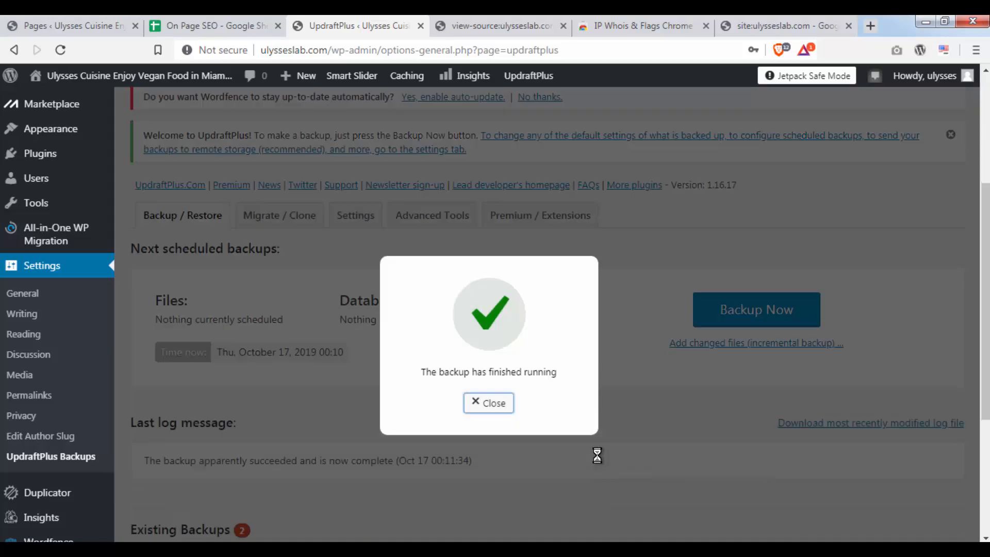
pyautogui.click(494, 404)
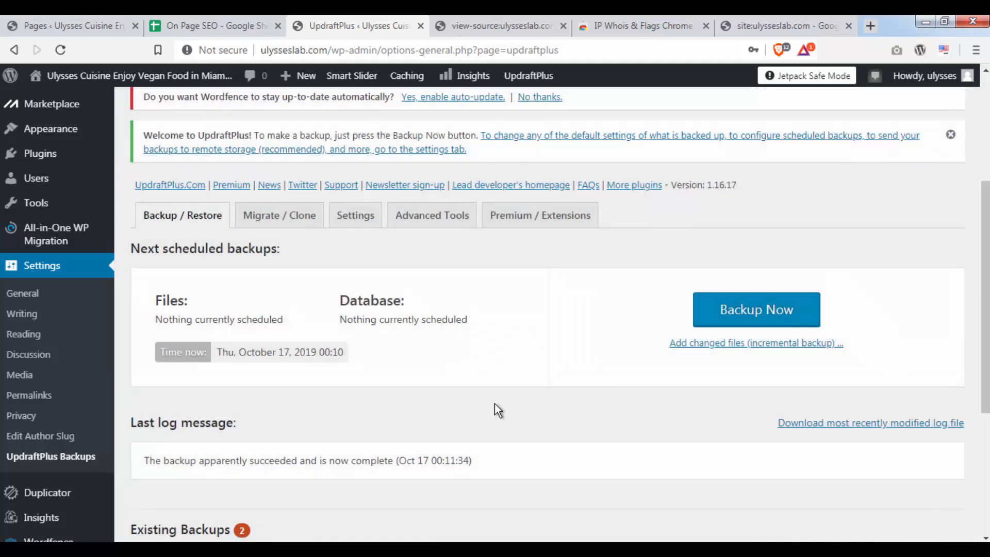
# Examine the Oct 17, 2019 0:11 entry under Existing Backups, including its raw backup history and available data components.
pyautogui.scroll(-5, 495, 404)
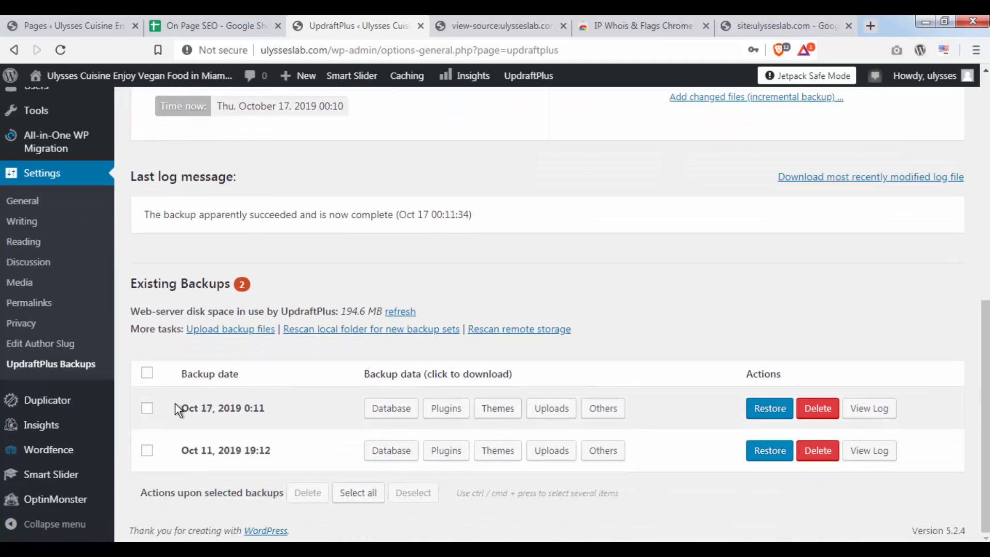
pyautogui.moveTo(175, 404); pyautogui.dragTo(309, 392)
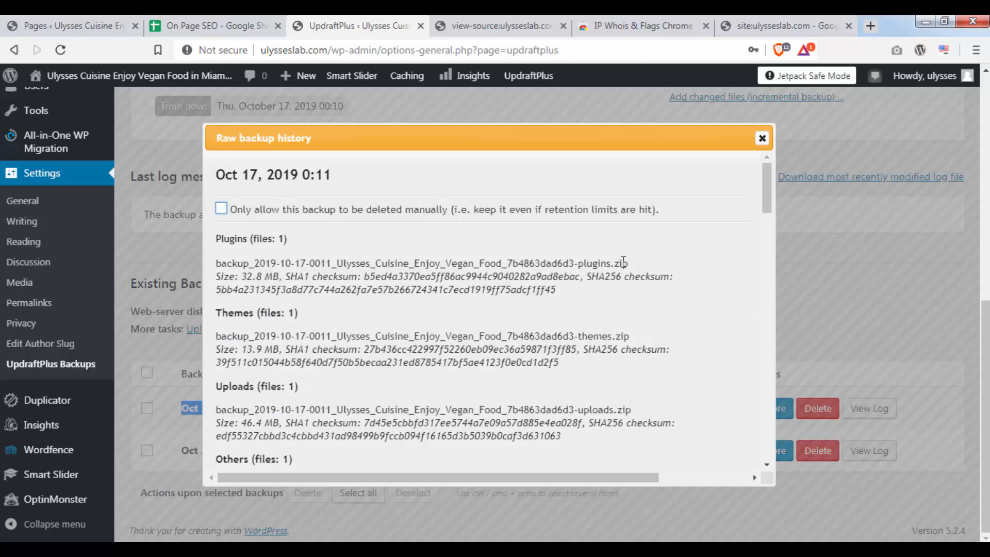
pyautogui.click(761, 145)
pyautogui.click(520, 365)
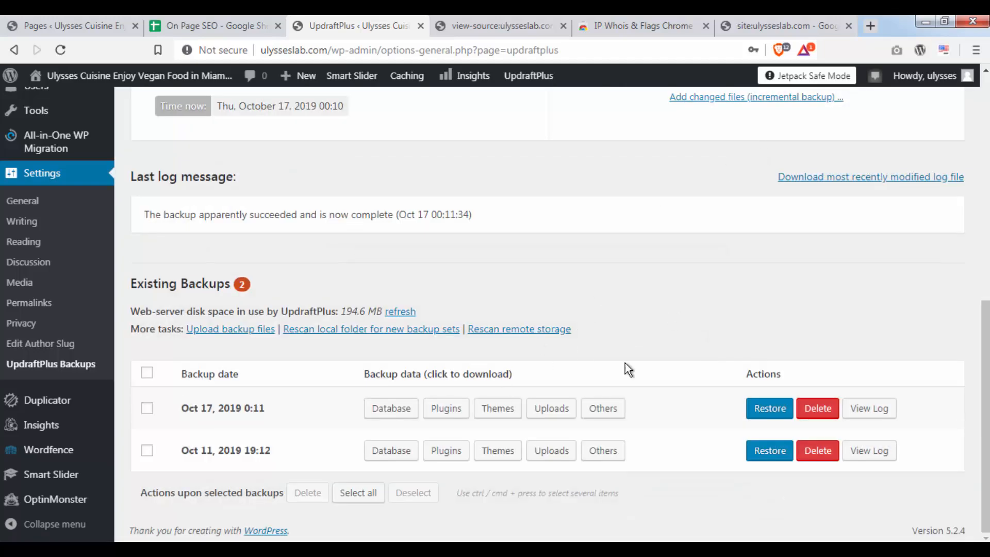
pyautogui.scroll(1, 562, 335)
pyautogui.scroll(-1, 559, 338)
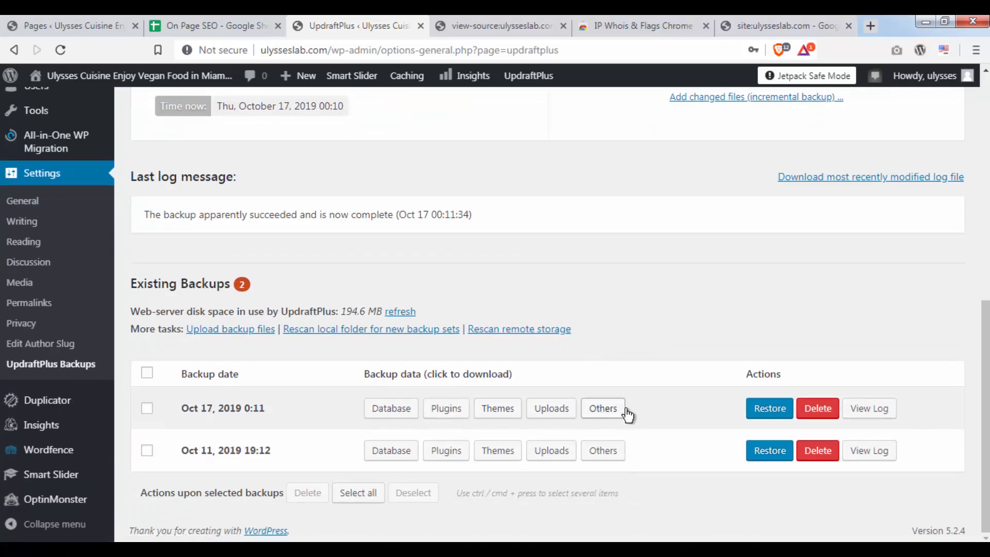
pyautogui.moveTo(625, 413); pyautogui.dragTo(369, 412)
pyautogui.click(710, 262)
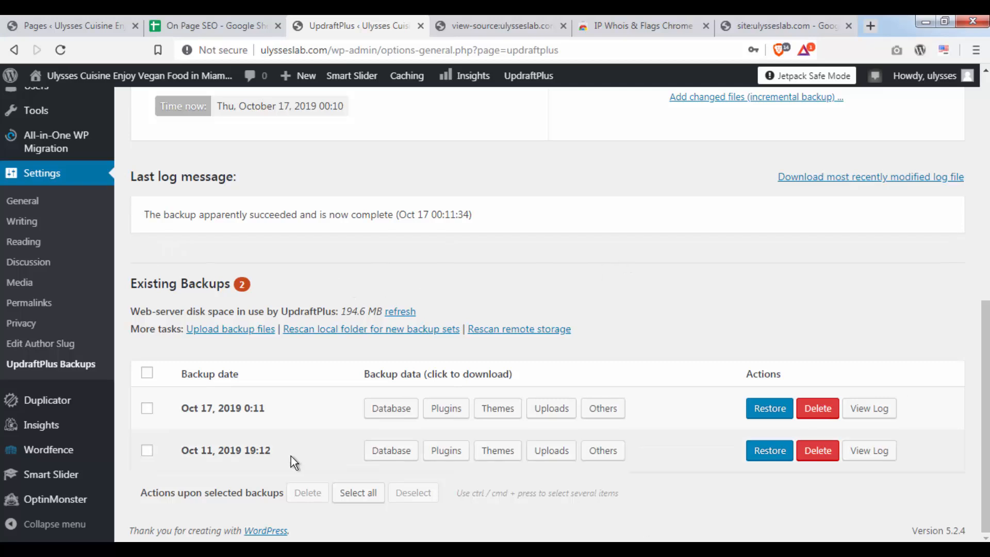
# Prepare the Database, Plugins, Themes, Uploads and Others archives of the Oct 17, 2019 0:11 backup for download.
pyautogui.click(392, 408)
pyautogui.scroll(-2, 441, 388)
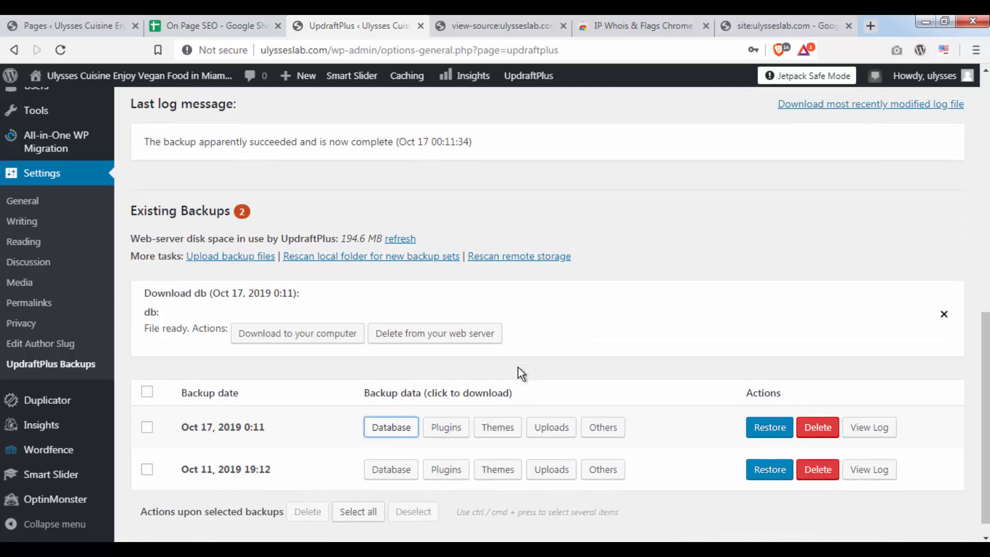
pyautogui.click(454, 426)
pyautogui.scroll(-3, 524, 417)
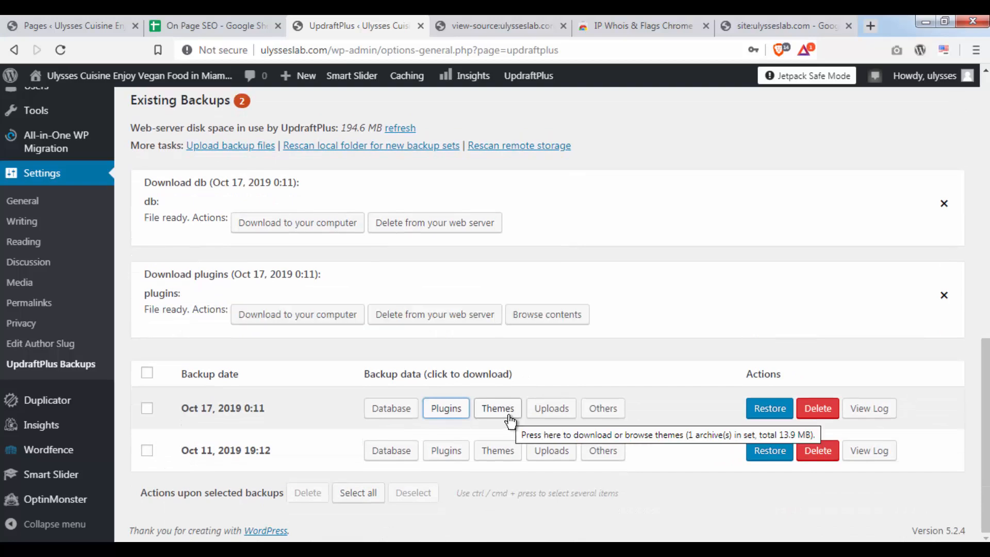
pyautogui.click(508, 414)
pyautogui.scroll(-3, 592, 381)
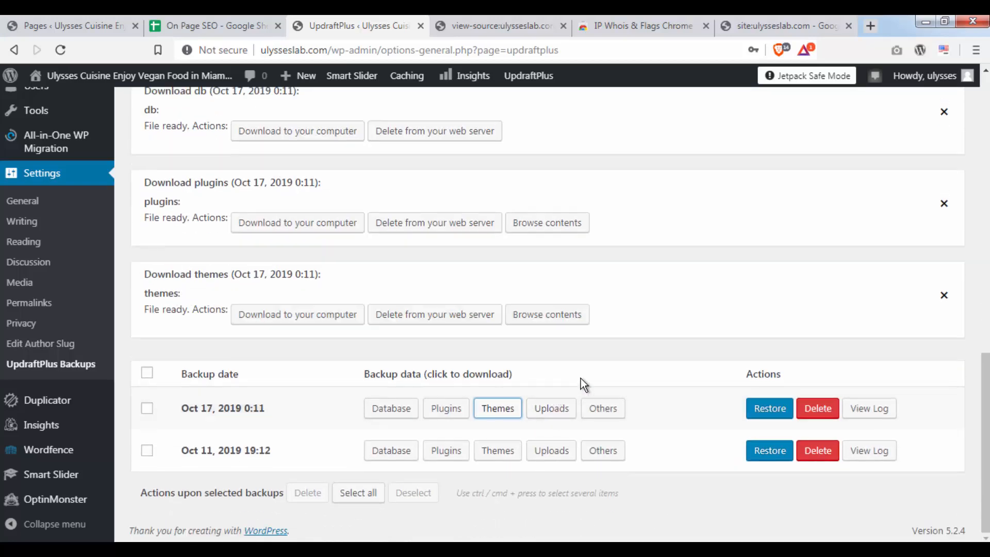
pyautogui.click(551, 408)
pyautogui.scroll(-2, 623, 384)
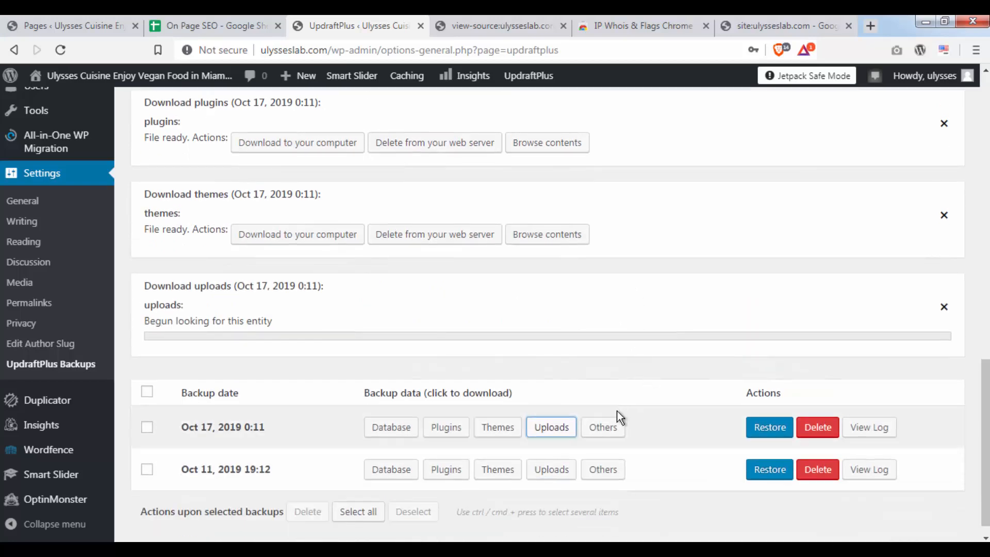
pyautogui.click(613, 432)
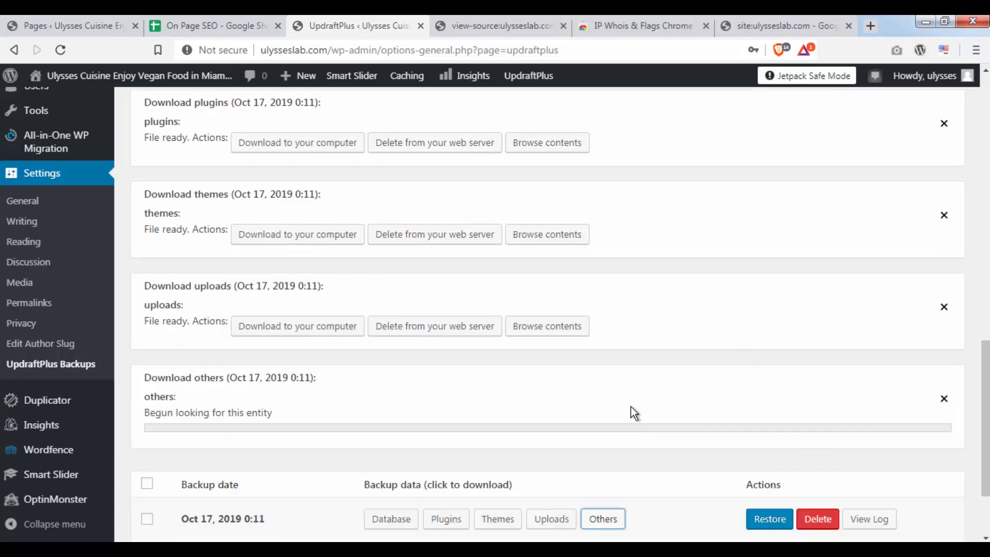
# Start downloading the database archive to the computer and choose the ON PAGE SEO folder inside the desktop's SEO folder as the save location.
pyautogui.scroll(4, 621, 397)
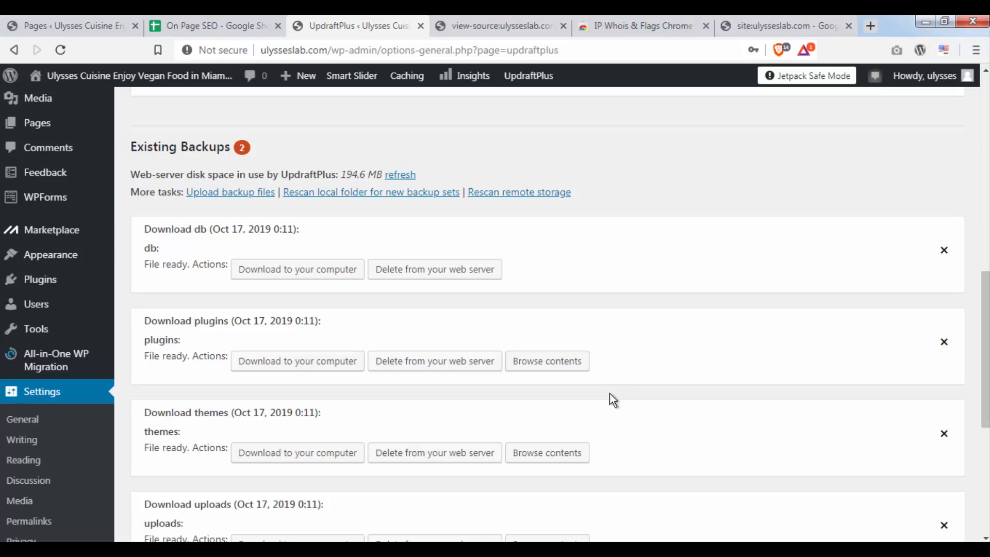
pyautogui.click(327, 273)
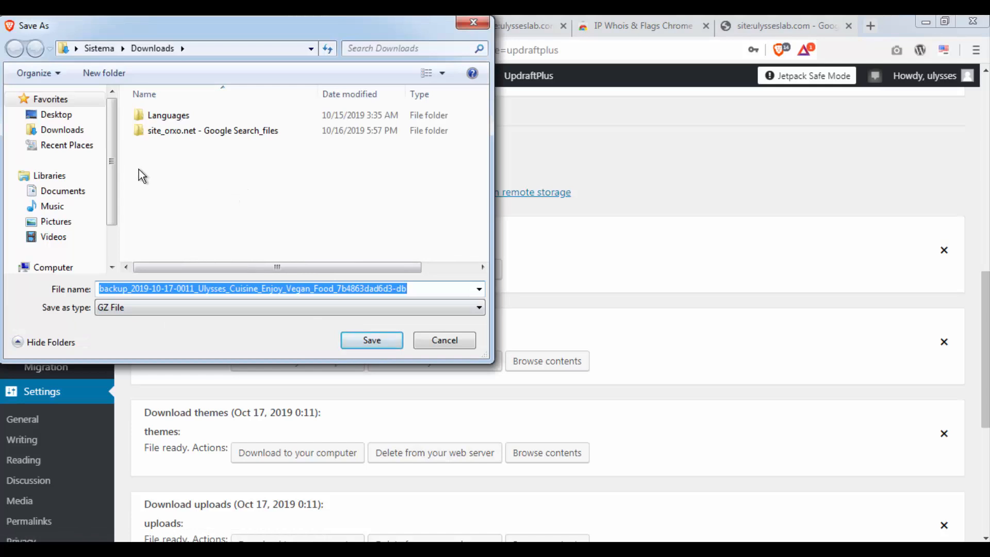
pyautogui.moveTo(111, 211); pyautogui.dragTo(106, 248)
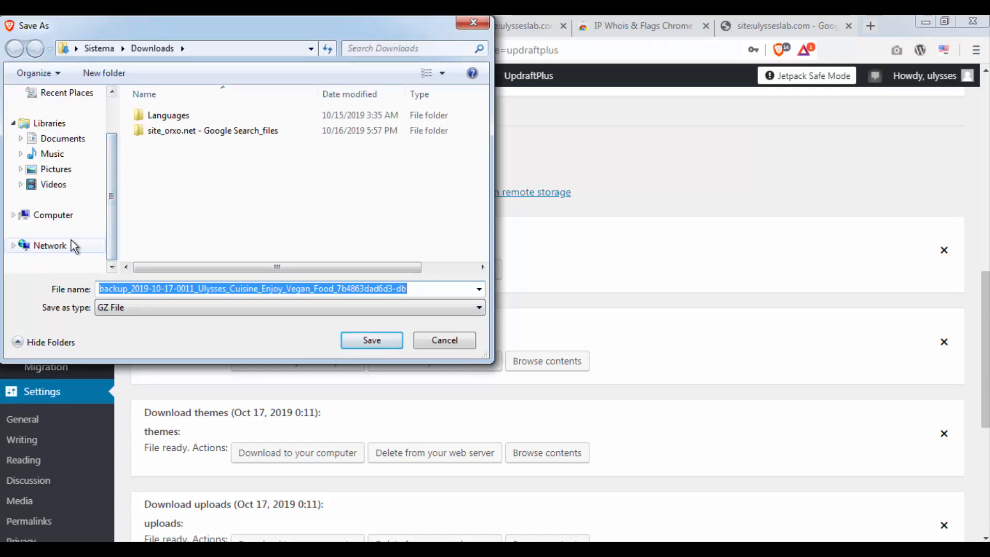
pyautogui.moveTo(108, 212); pyautogui.dragTo(113, 152)
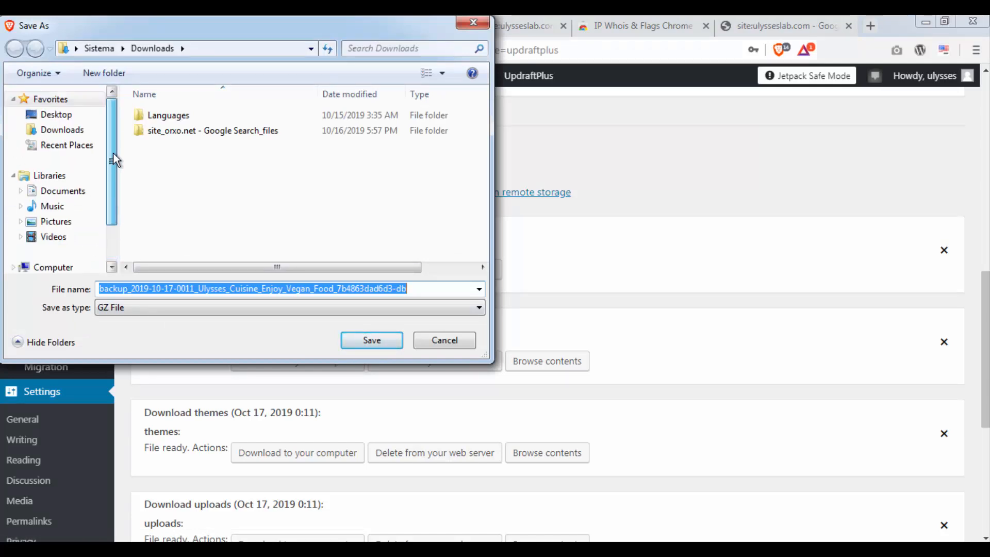
pyautogui.click(72, 114)
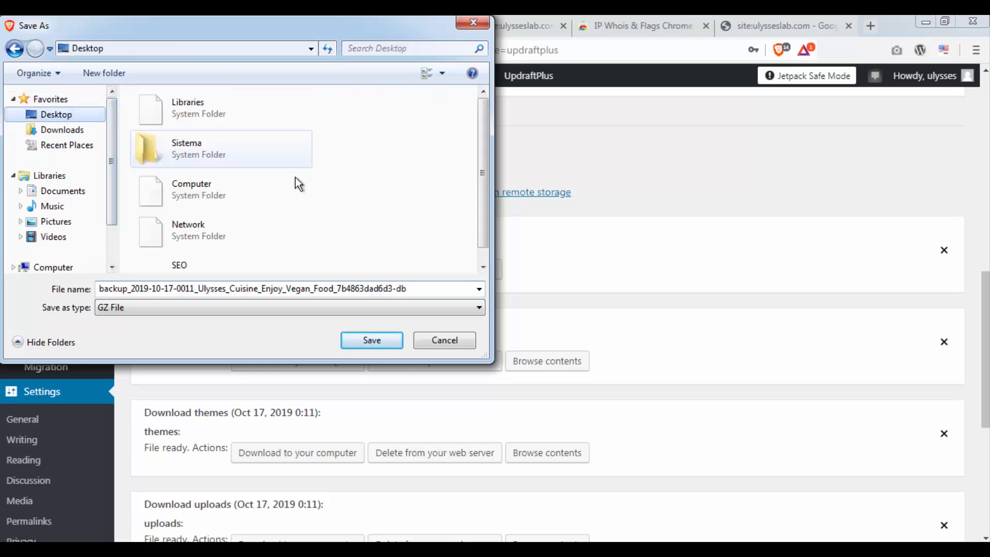
pyautogui.doubleClick(181, 269)
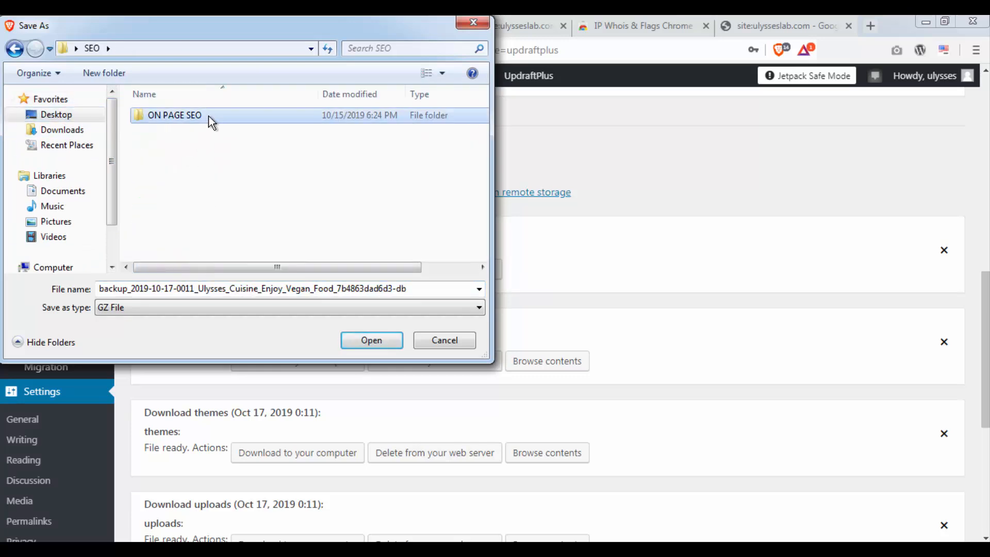
pyautogui.doubleClick(208, 115)
# Create a folder named Wordpress inside ON PAGE SEO and open it.
pyautogui.rightClick(263, 162)
pyautogui.moveTo(352, 321)
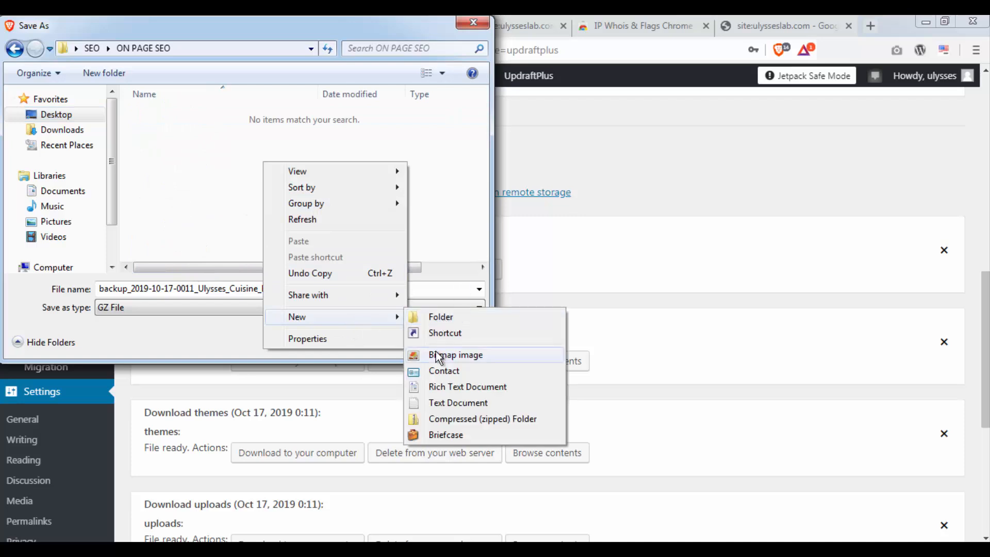
pyautogui.click(456, 316)
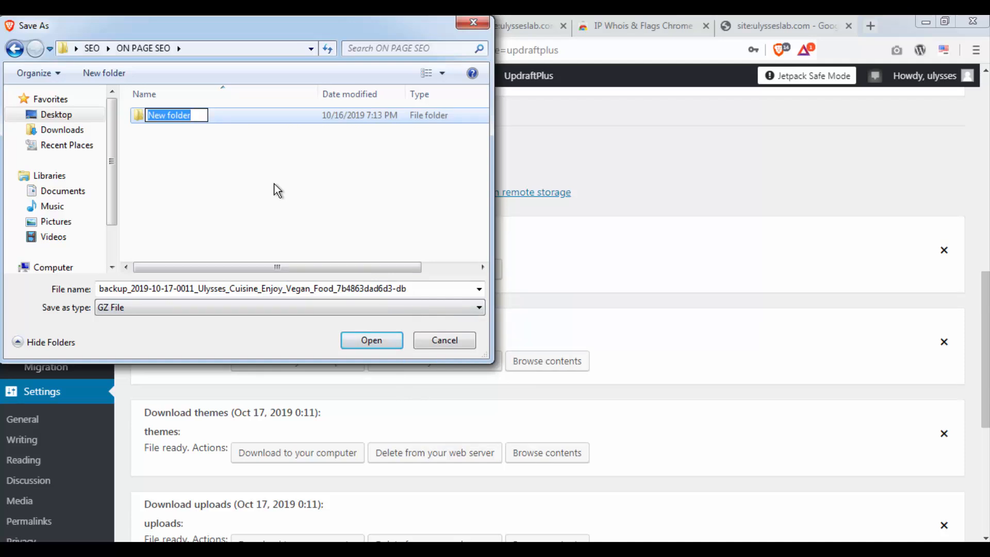
pyautogui.write('Word')
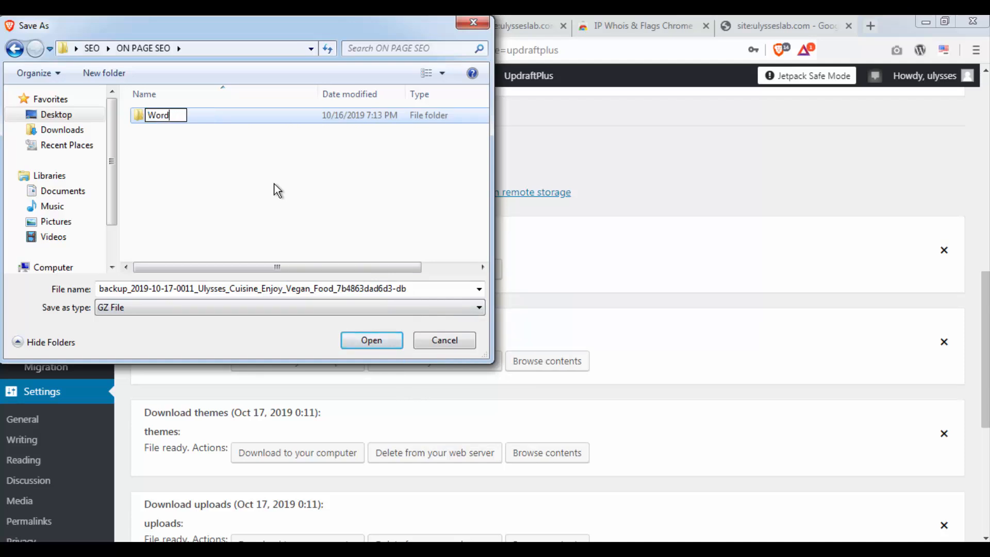
pyautogui.write('press')
pyautogui.press('Return')
pyautogui.press('Return')
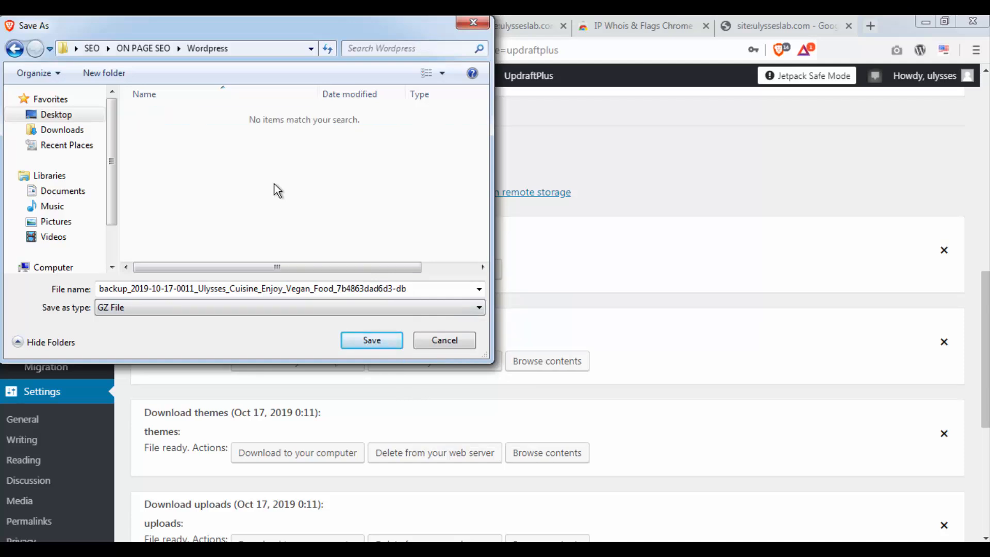
# Create a folder named backup inside the Wordpress folder and open it.
pyautogui.rightClick(316, 183)
pyautogui.moveTo(412, 336)
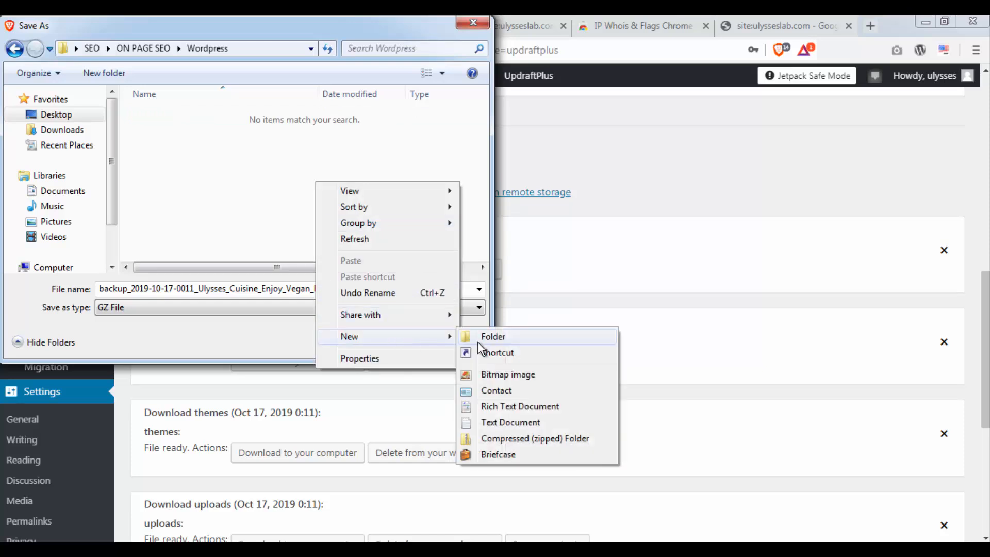
pyautogui.click(515, 336)
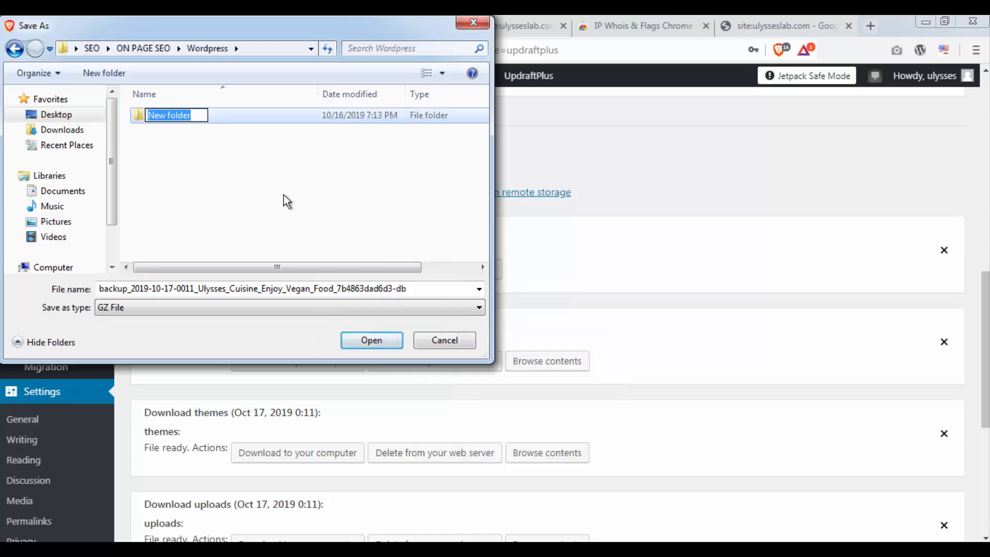
pyautogui.write('back')
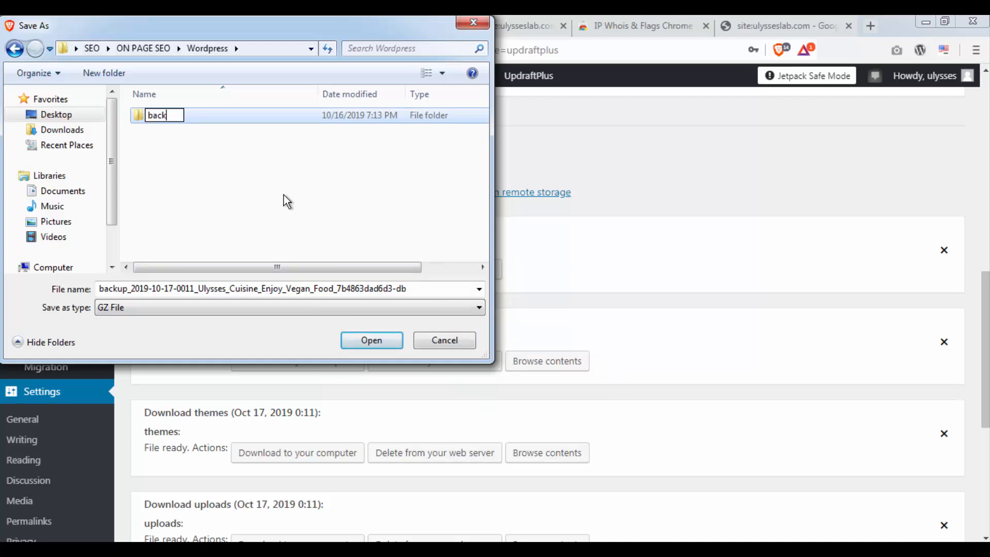
pyautogui.write('up')
pyautogui.click(217, 122)
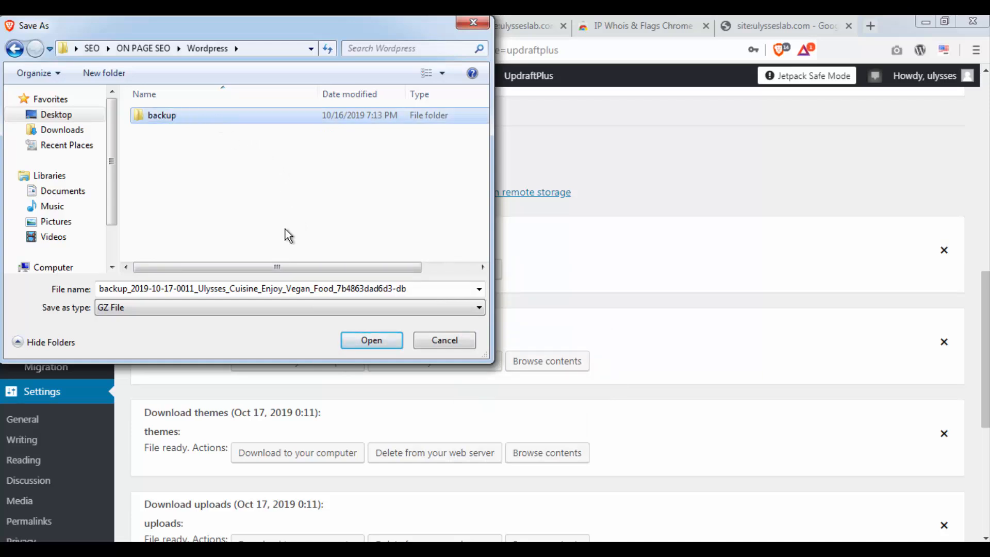
pyautogui.doubleClick(193, 122)
# Create a folder named full website backup inside the backup folder and open it.
pyautogui.rightClick(227, 168)
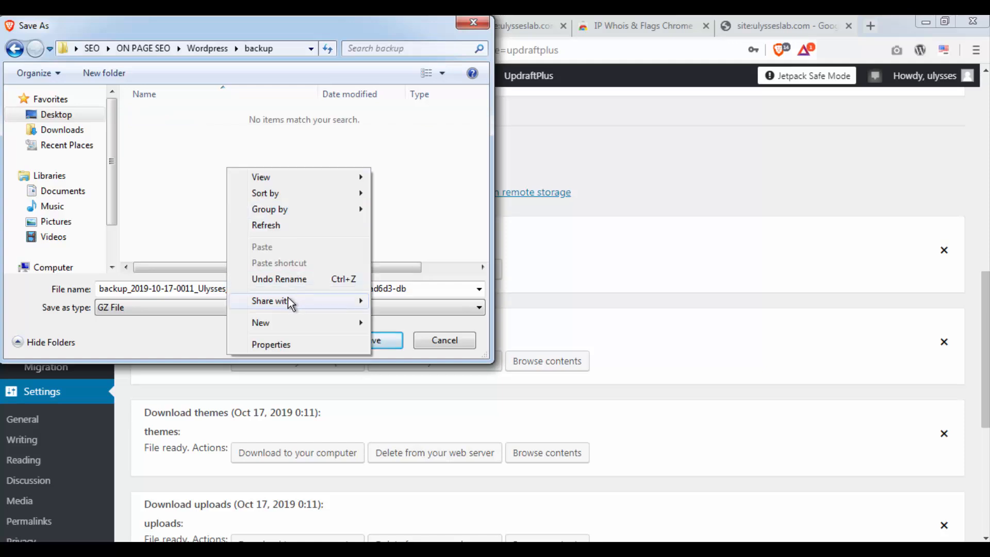
pyautogui.moveTo(313, 327)
pyautogui.click(413, 325)
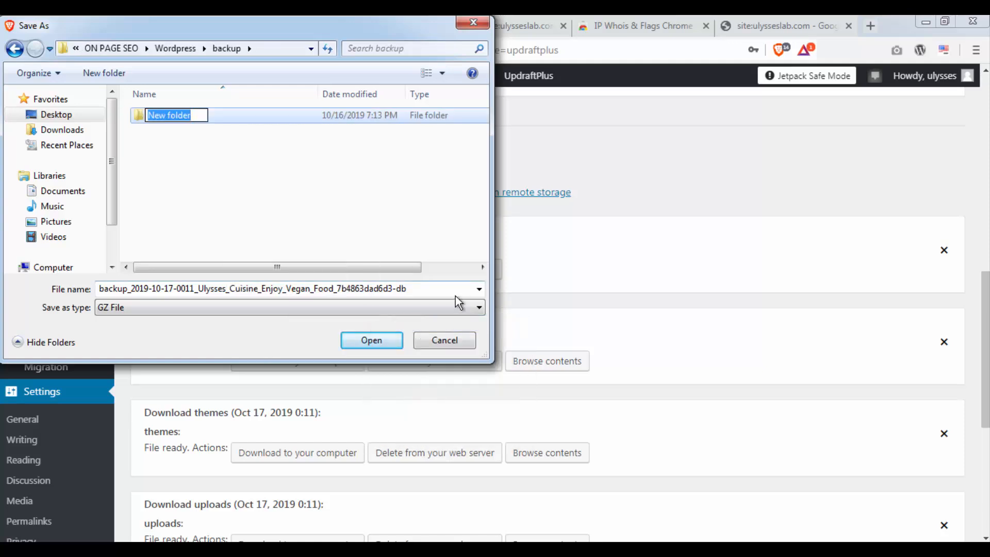
pyautogui.write('full website backup')
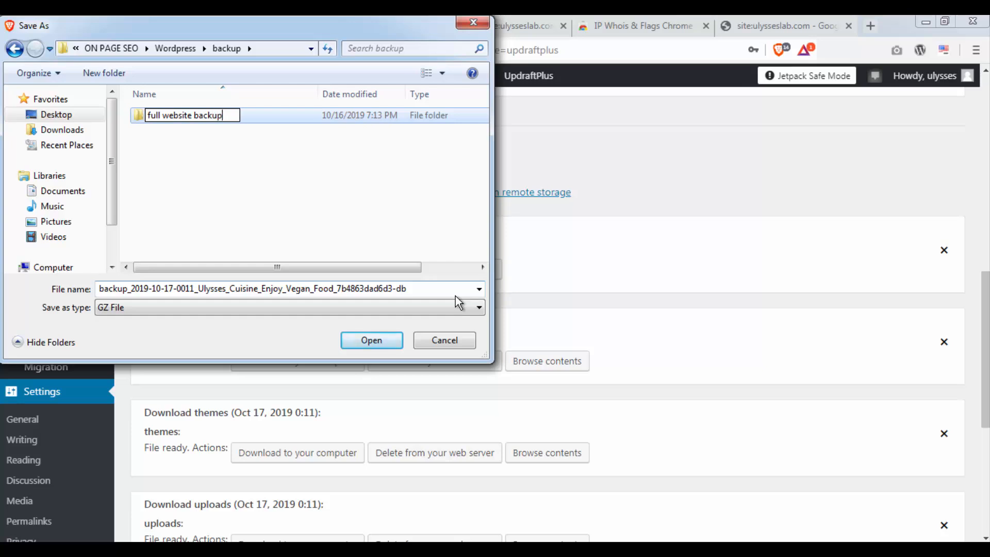
pyautogui.click(283, 118)
pyautogui.doubleClick(223, 119)
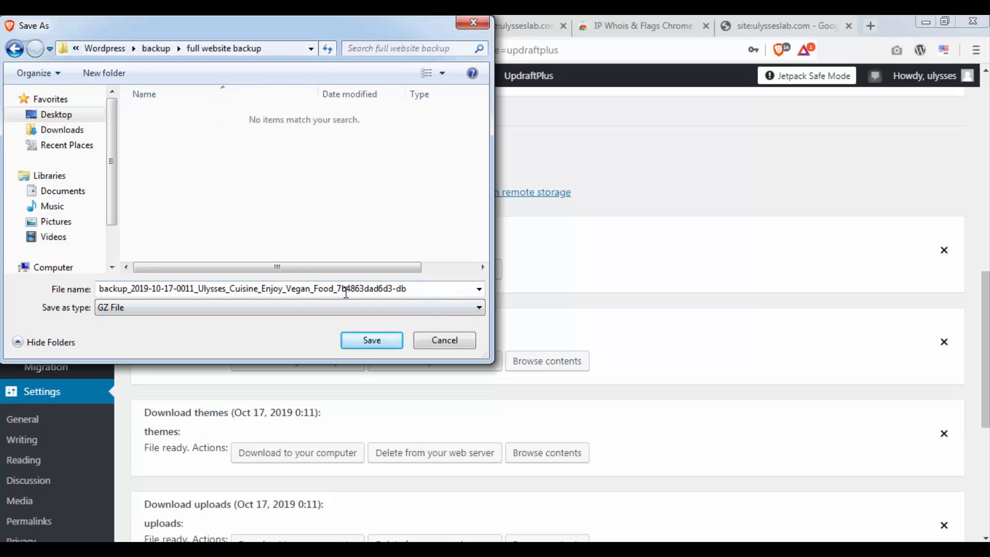
# Save the database archive in the full website backup folder and keep the flagged download.
pyautogui.click(391, 342)
pyautogui.scroll(-1, 485, 340)
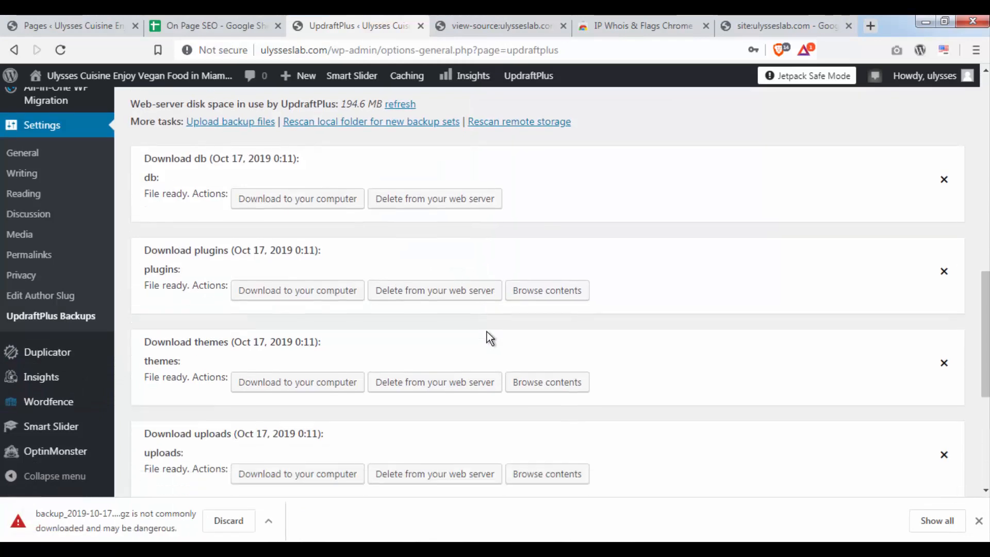
pyautogui.click(268, 521)
pyautogui.click(272, 472)
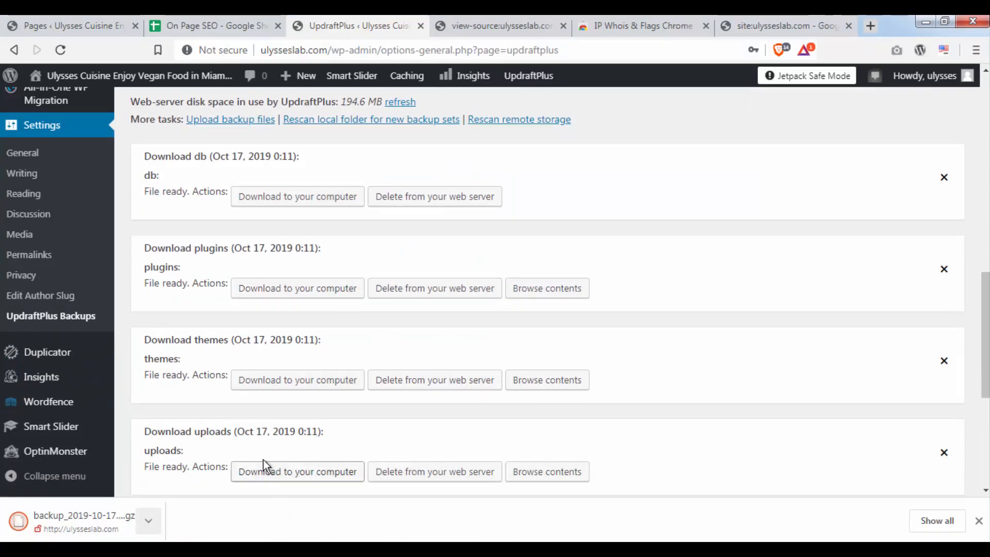
# Download the plugins and themes archives of the Oct 17, 2019 backup into the full website backup folder.
pyautogui.click(309, 291)
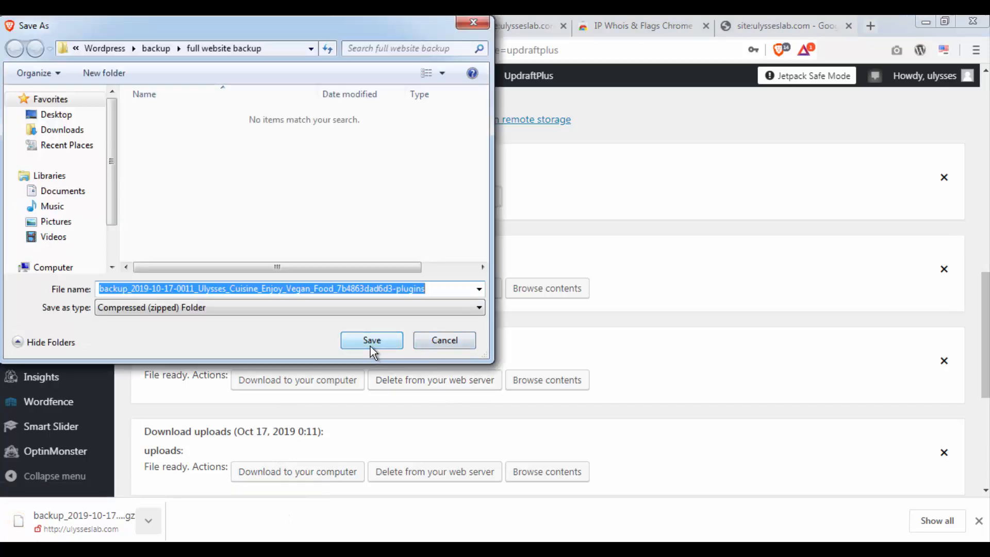
pyautogui.click(370, 342)
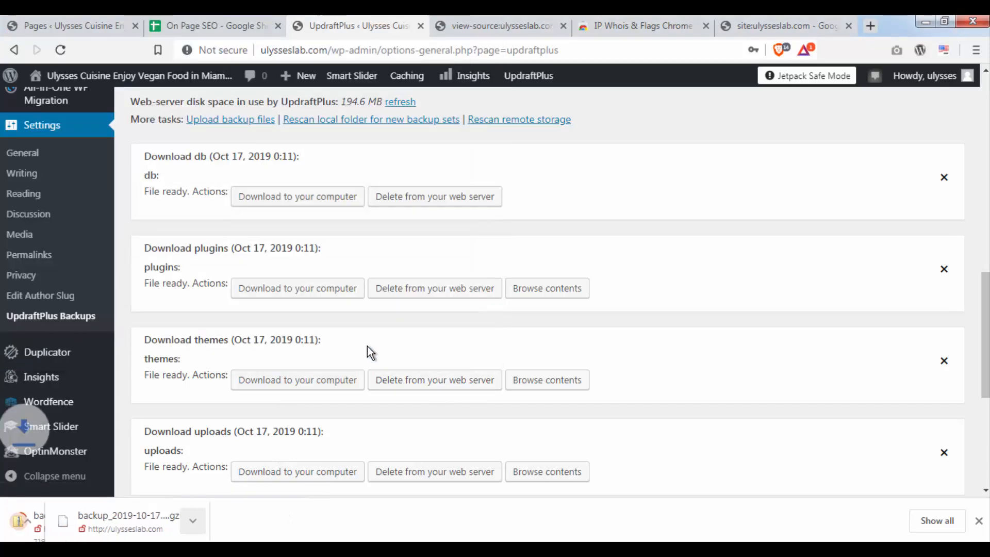
pyautogui.click(308, 382)
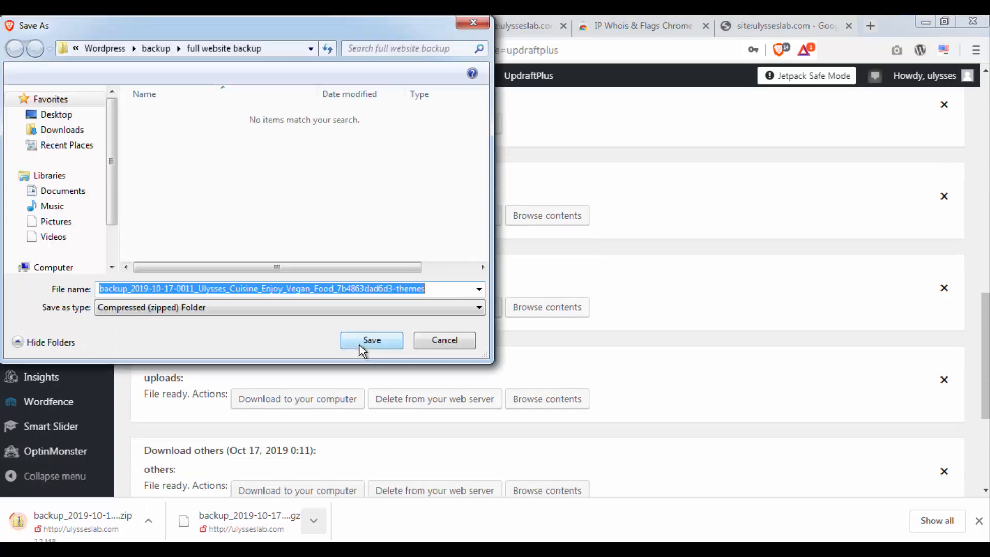
pyautogui.click(374, 342)
# Download the uploads and others archives of the Oct 17, 2019 backup into the full website backup folder.
pyautogui.scroll(-1, 357, 344)
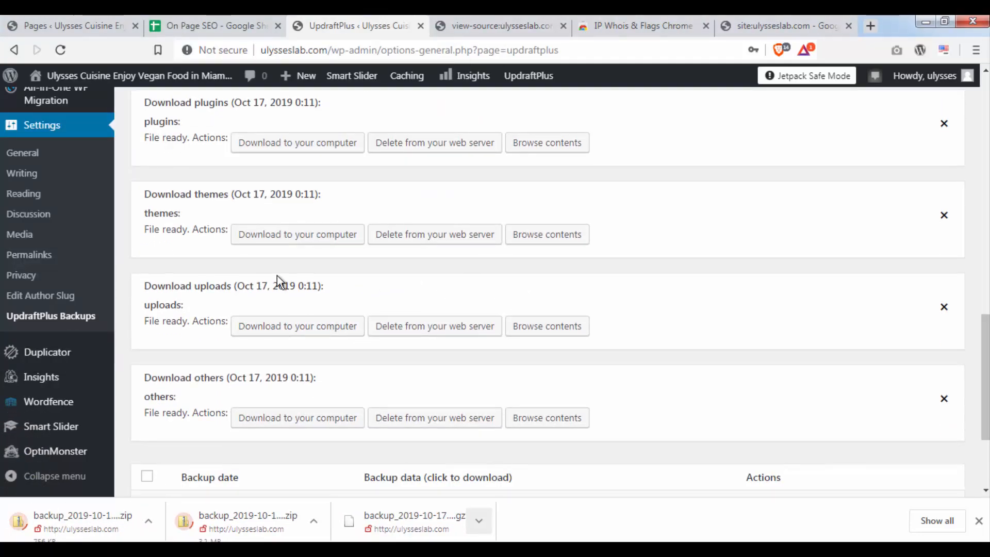
pyautogui.click(330, 333)
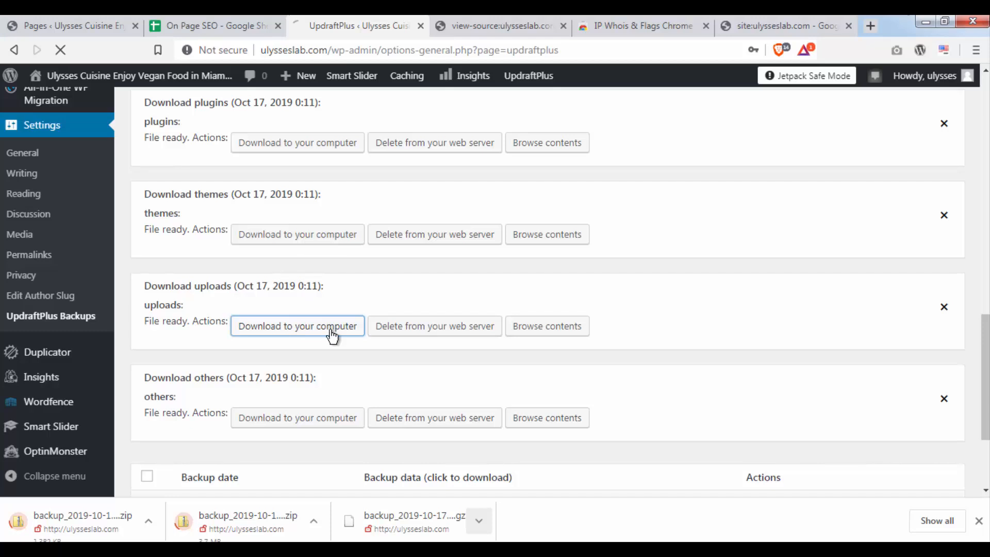
pyautogui.click(371, 337)
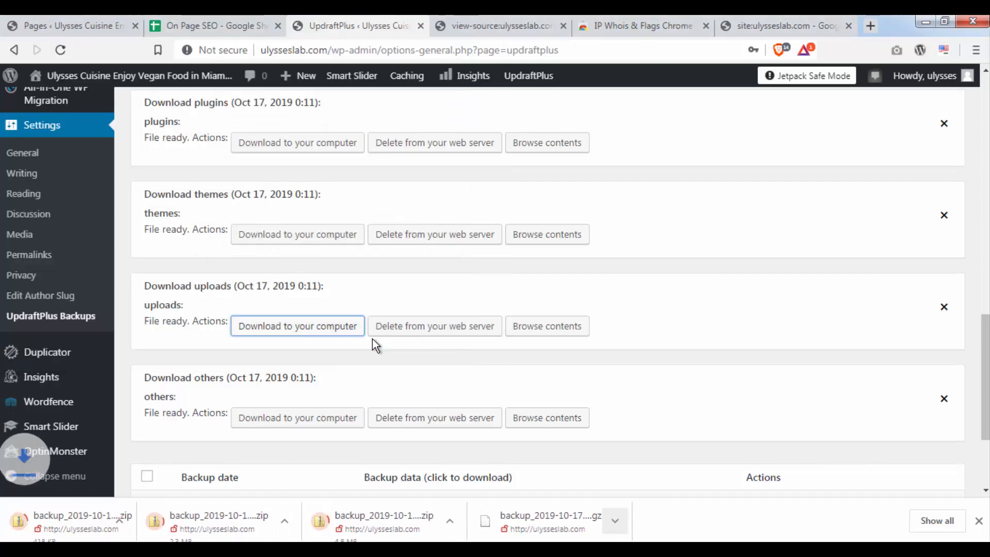
pyautogui.click(310, 416)
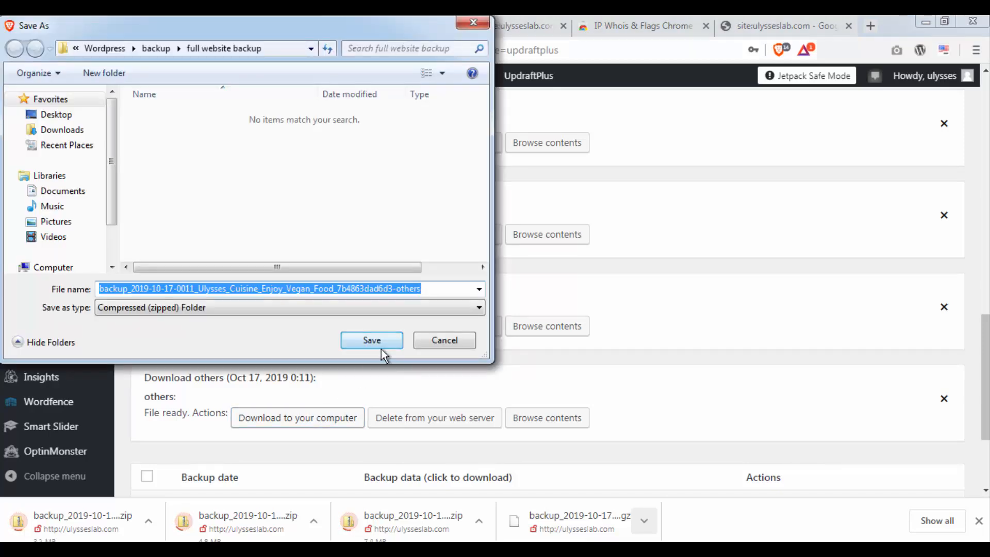
pyautogui.click(378, 343)
# In the On Page SEO spreadsheet, set the Status of Website Backup to ok.
pyautogui.scroll(-3, 373, 365)
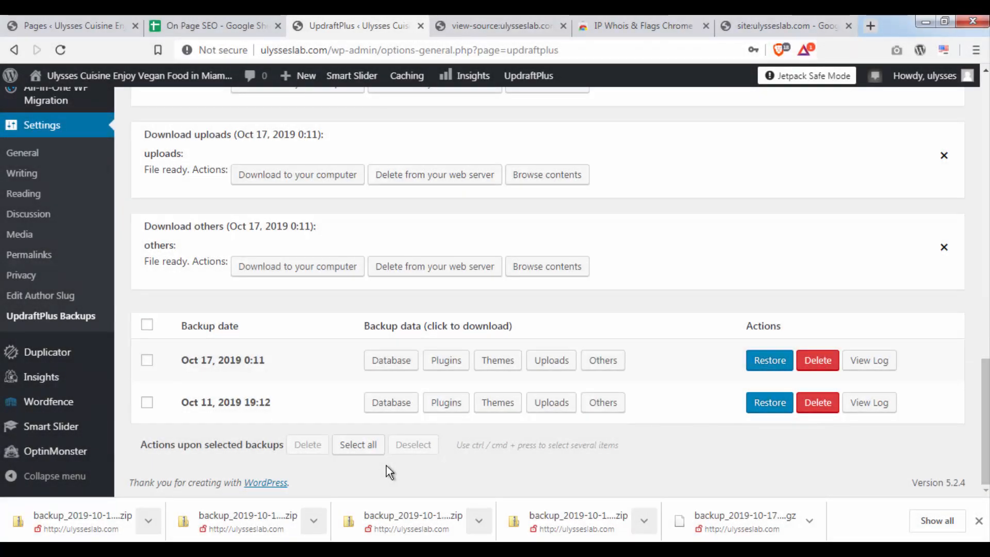
pyautogui.scroll(8, 394, 459)
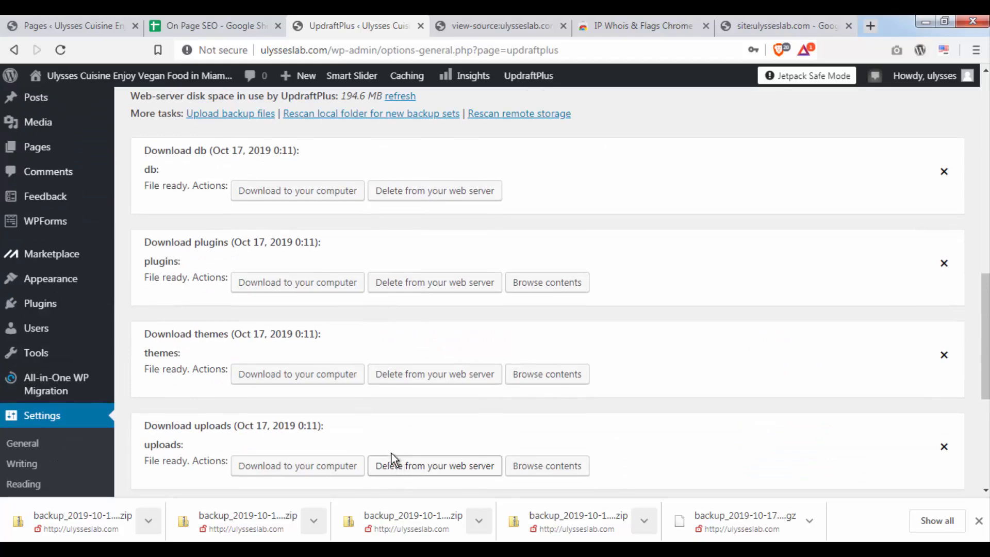
pyautogui.scroll(8, 387, 455)
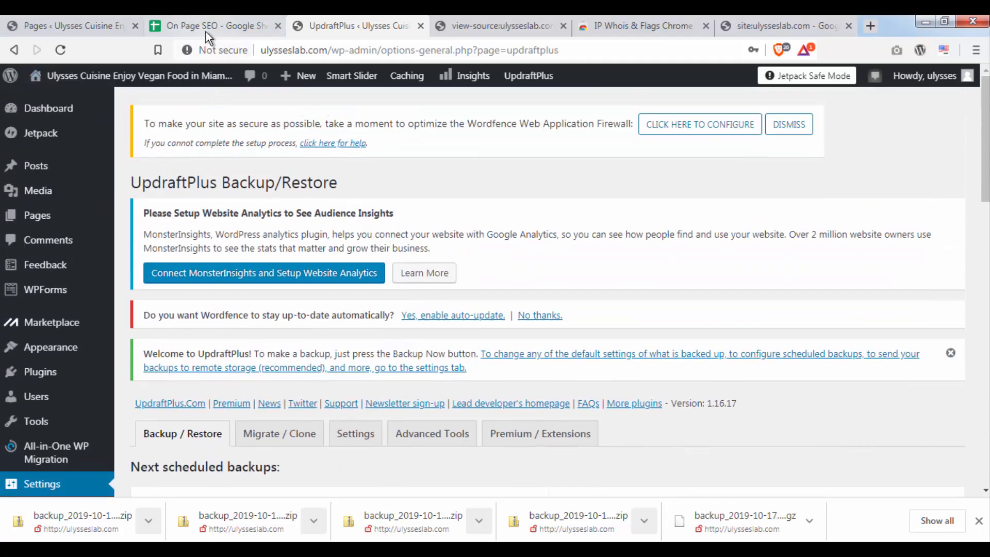
pyautogui.click(206, 32)
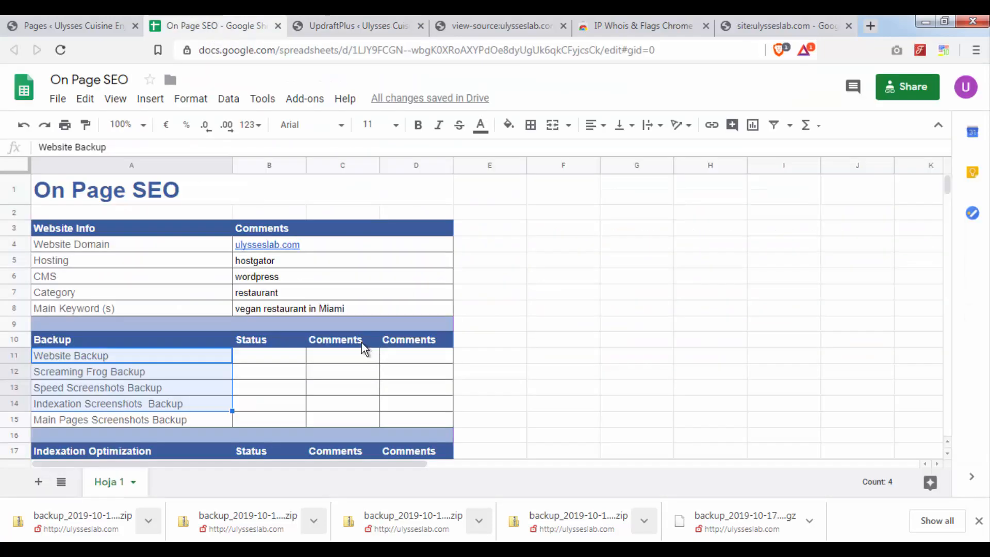
pyautogui.click(228, 356)
pyautogui.click(278, 355)
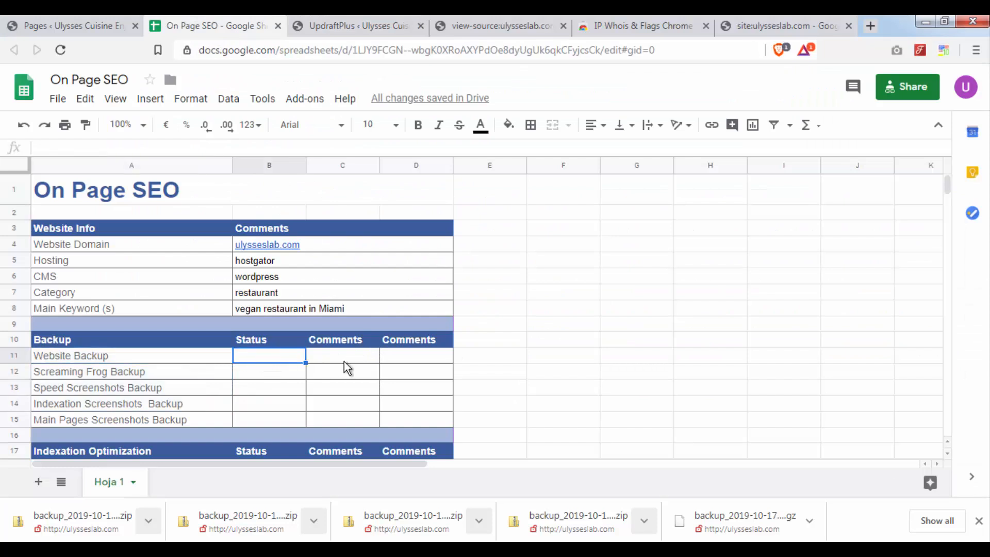
pyautogui.write('ok')
pyautogui.press('Return')
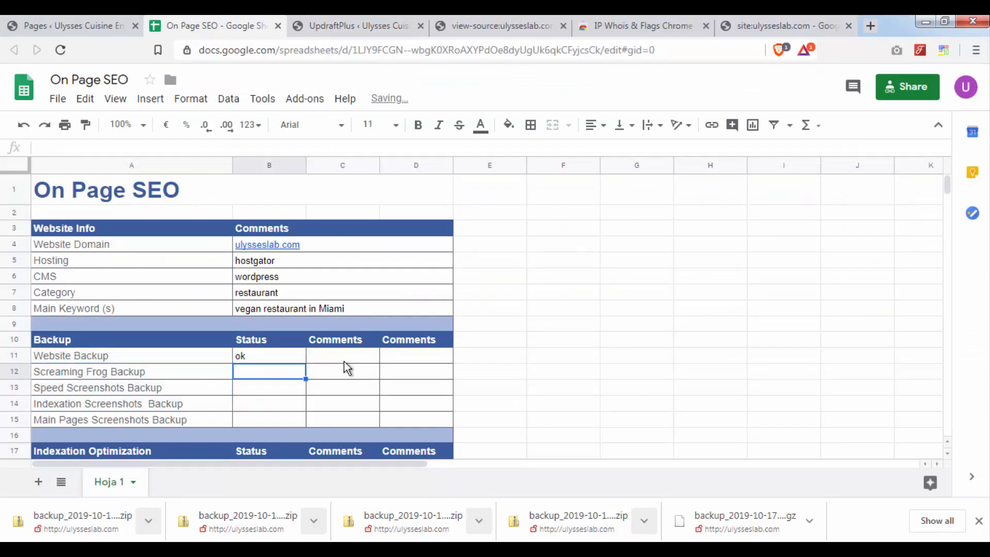
pyautogui.click(557, 409)
pyautogui.moveTo(131, 372); pyautogui.dragTo(258, 377)
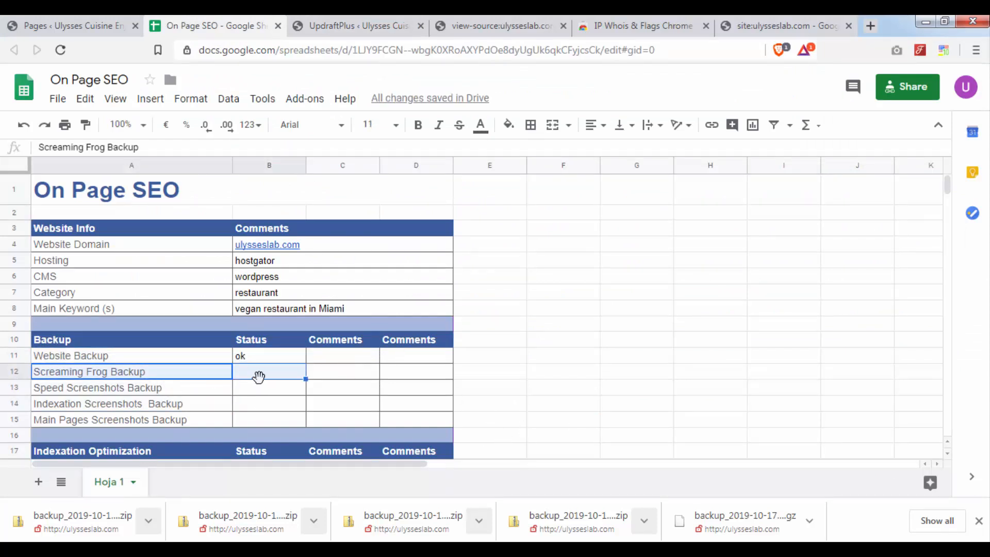
pyautogui.click(436, 360)
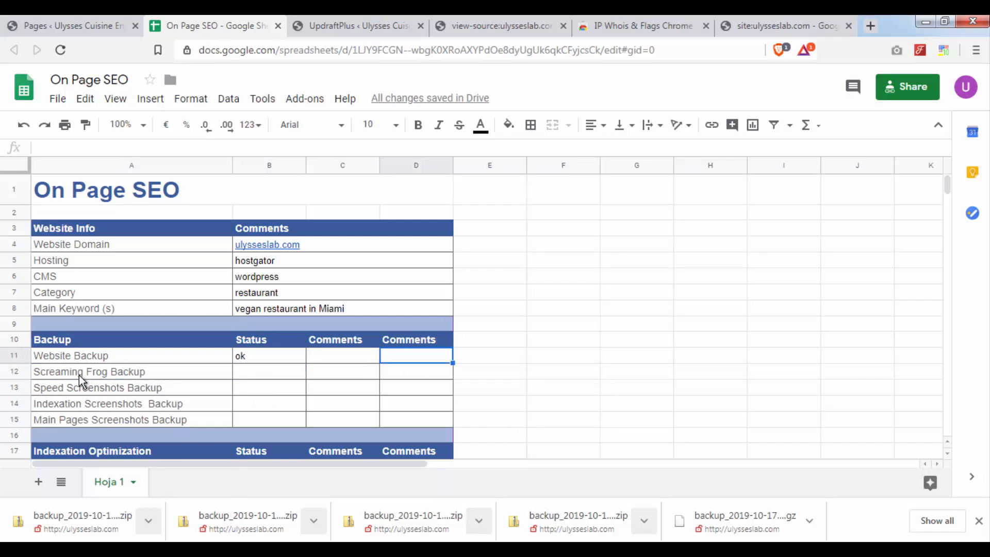
pyautogui.doubleClick(102, 372)
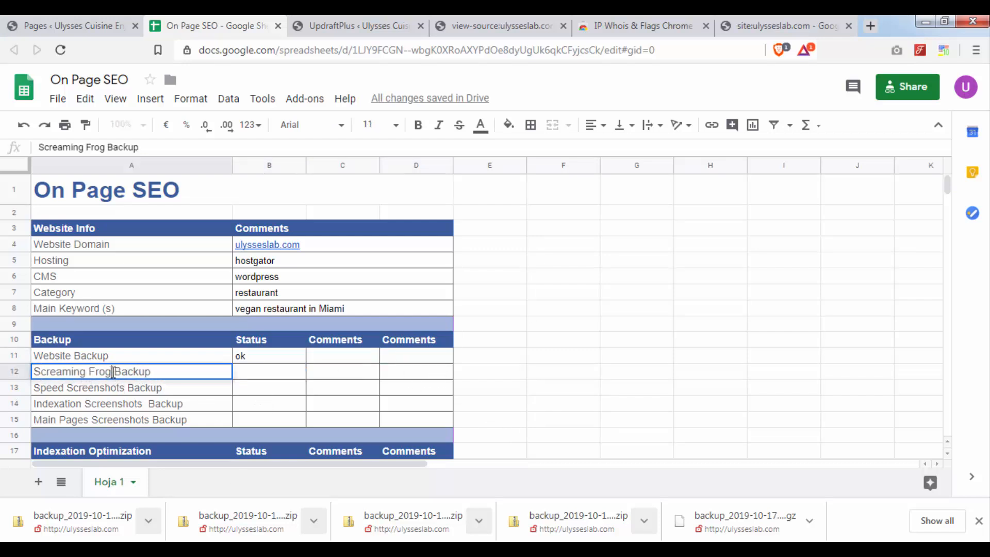
pyautogui.moveTo(113, 371); pyautogui.dragTo(17, 376)
pyautogui.click(382, 402)
# Launch Screaming Frog SEO Spider and copy the domain ulysseslab.com from the address of the UpdraftPlus page in the browser.
pyautogui.press('super')
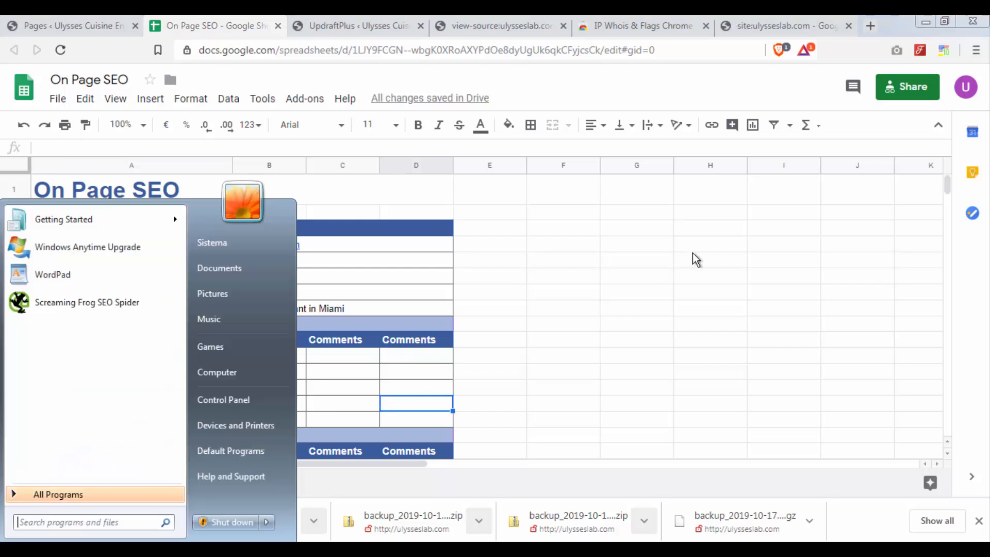
pyautogui.click(109, 308)
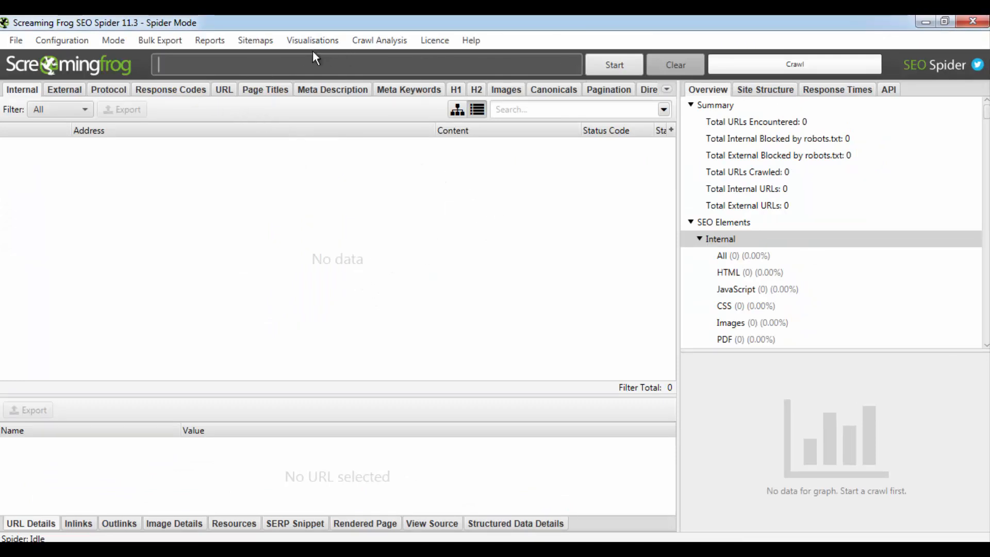
pyautogui.click(925, 23)
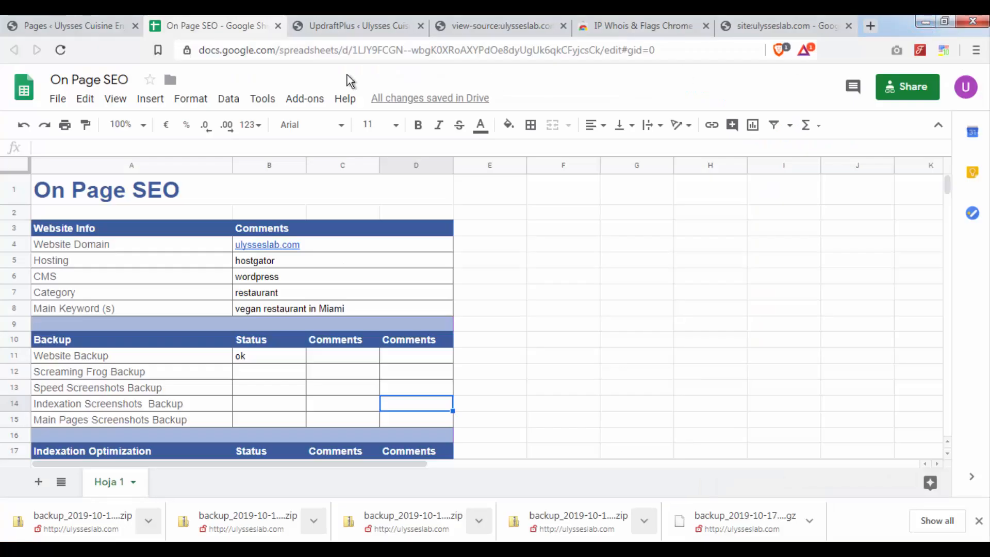
pyautogui.click(407, 26)
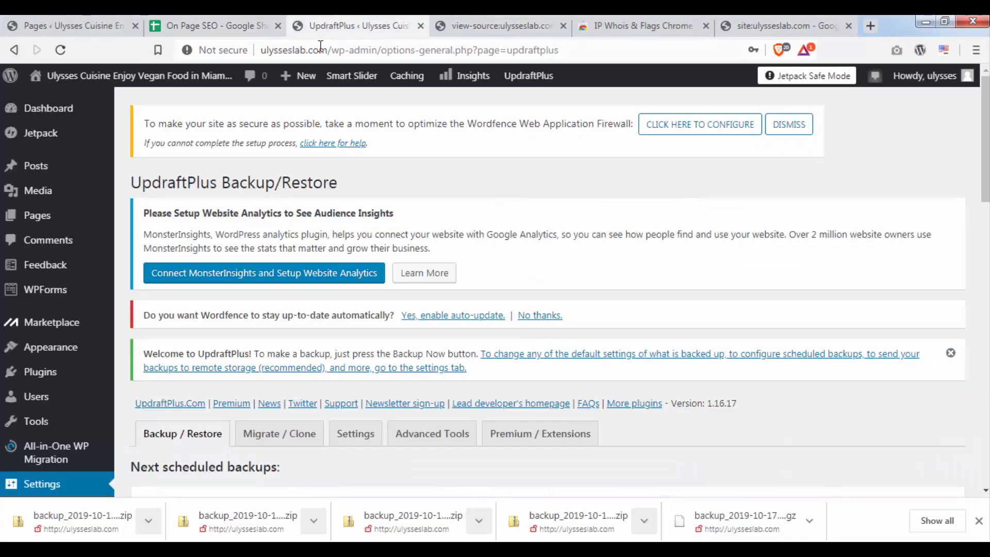
pyautogui.moveTo(328, 50); pyautogui.dragTo(260, 50)
pyautogui.rightClick(289, 47)
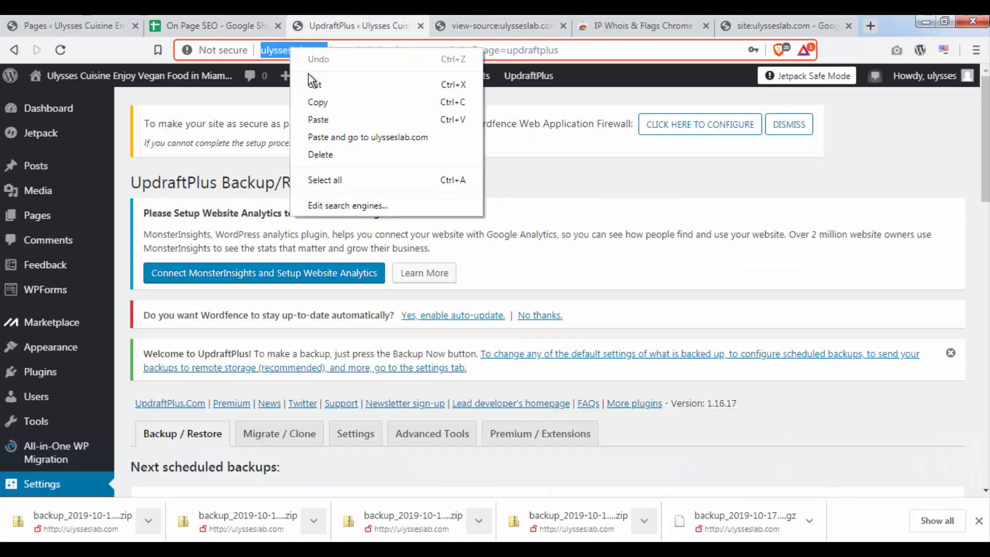
pyautogui.click(317, 102)
pyautogui.rightClick(291, 50)
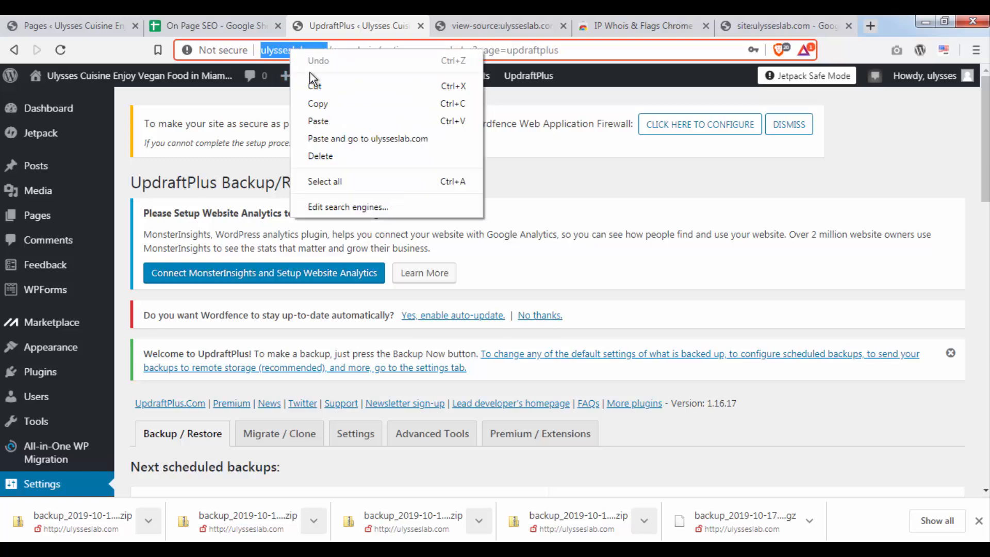
pyautogui.click(320, 105)
# Switch to Screaming Frog SEO Spider, paste the copied domain as the site to crawl and start the crawl.
pyautogui.hotkey('alt', 'Tab')
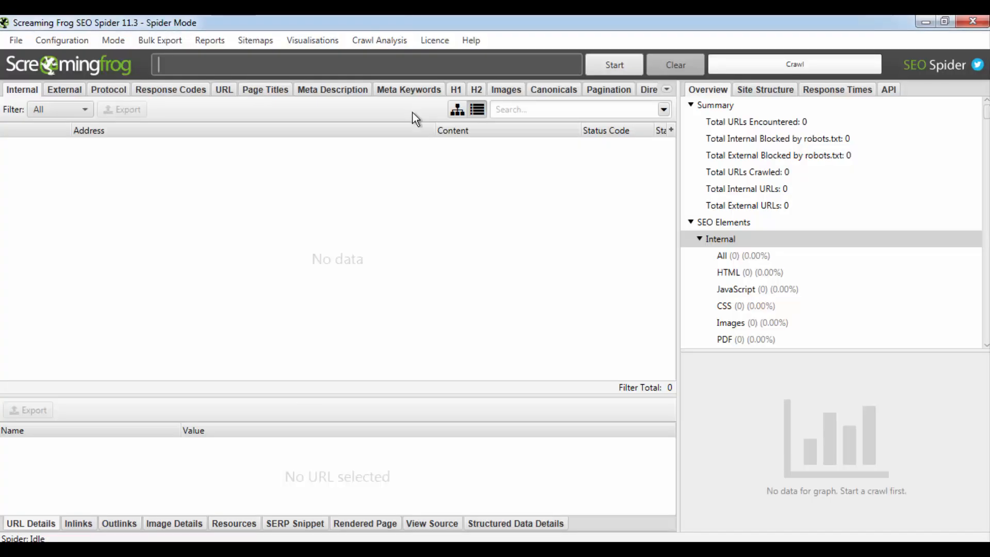
pyautogui.rightClick(364, 62)
pyautogui.click(385, 144)
pyautogui.hotkey('ctrl', 'a')
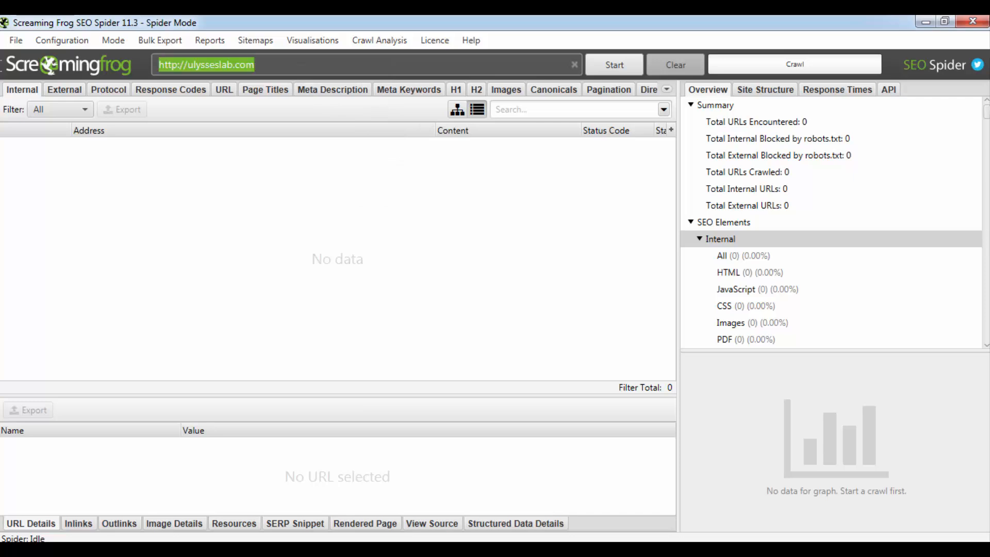
pyautogui.click(614, 67)
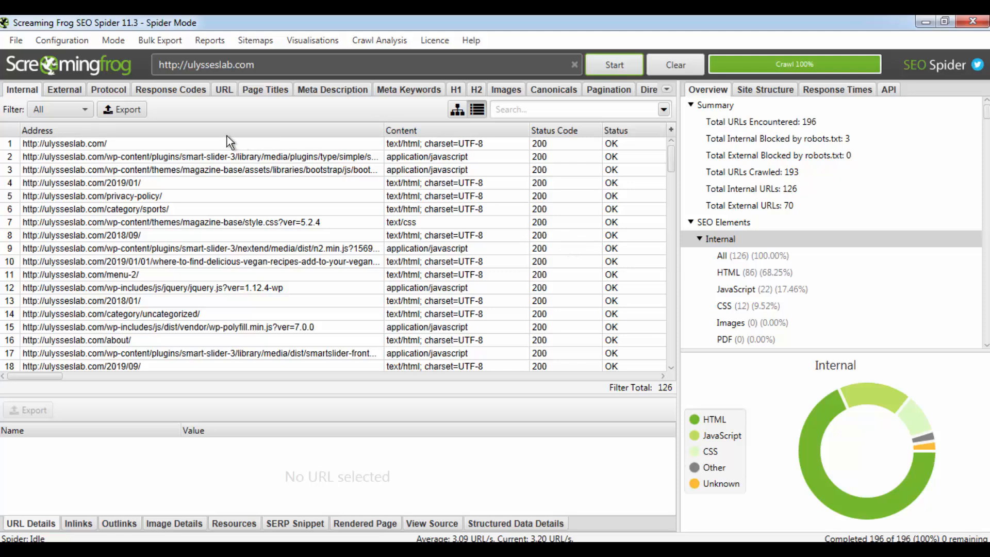
pyautogui.click(333, 94)
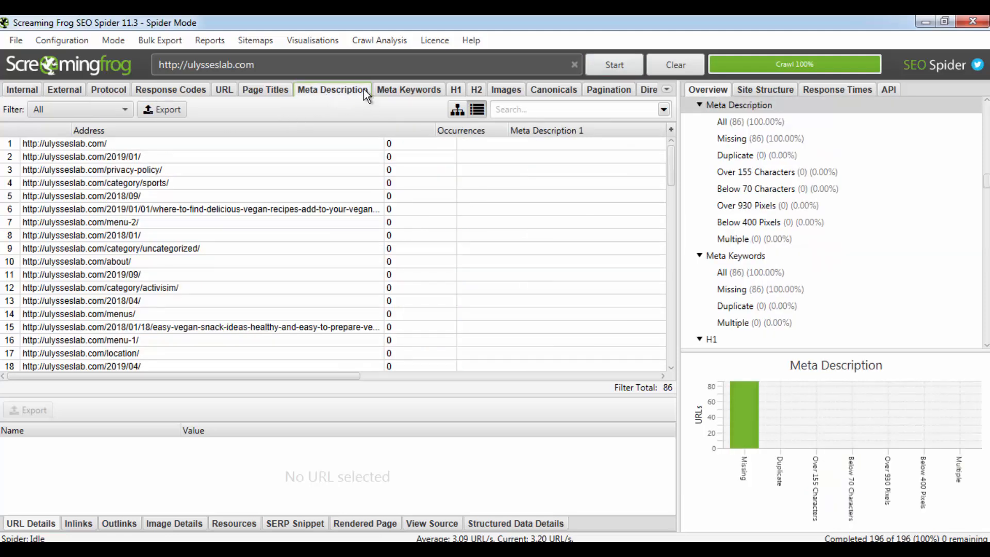
pyautogui.click(390, 88)
pyautogui.click(309, 91)
pyautogui.click(26, 89)
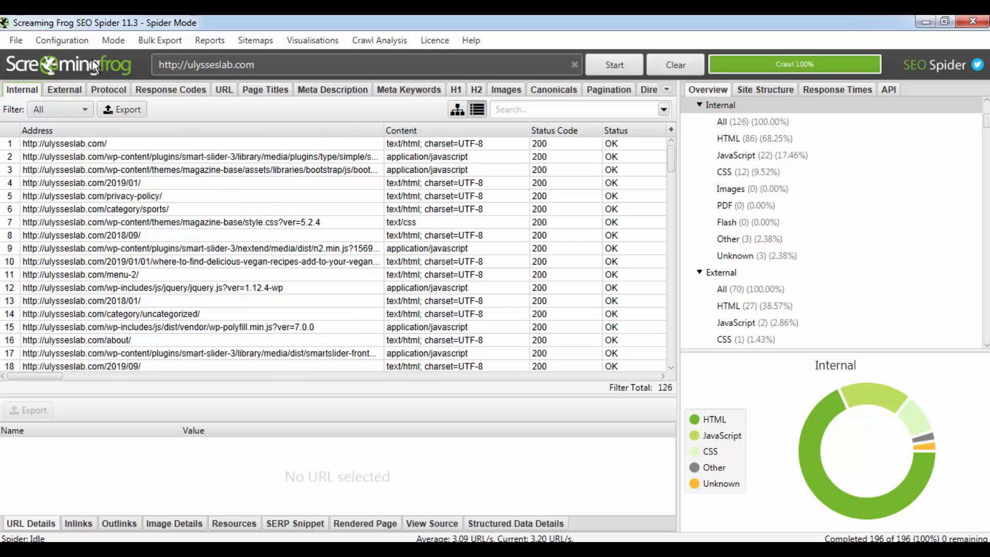
# Start saving the crawl and browse to Desktop > SEO > ON PAGE SEO > Wordpress > backup as its location.
pyautogui.click(20, 40)
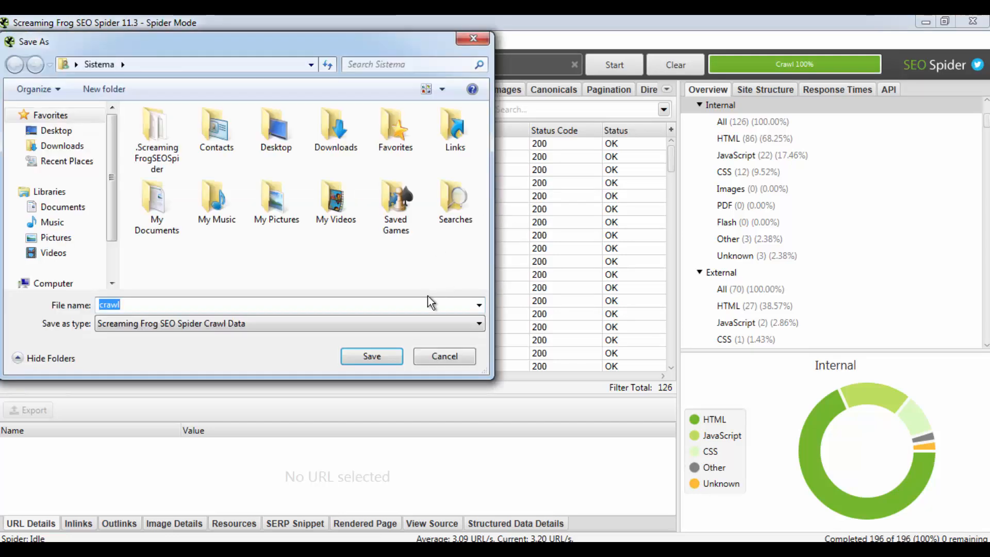
pyautogui.moveTo(486, 378); pyautogui.dragTo(702, 486)
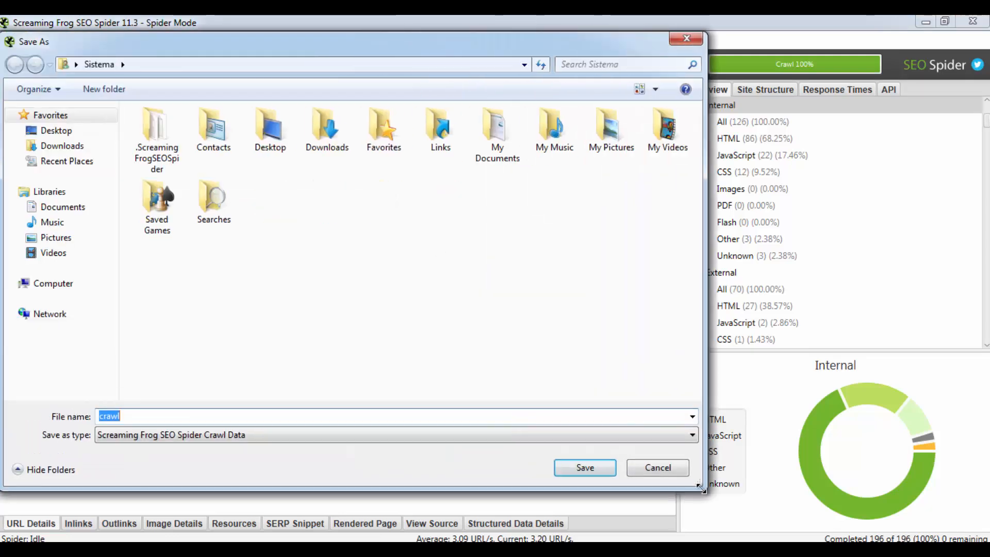
pyautogui.click(56, 131)
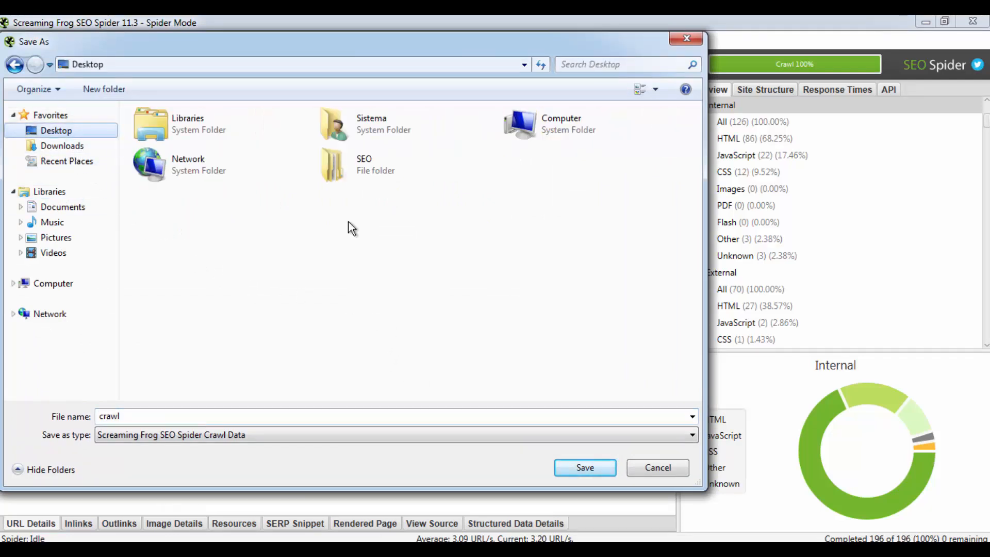
pyautogui.doubleClick(432, 175)
pyautogui.doubleClick(198, 135)
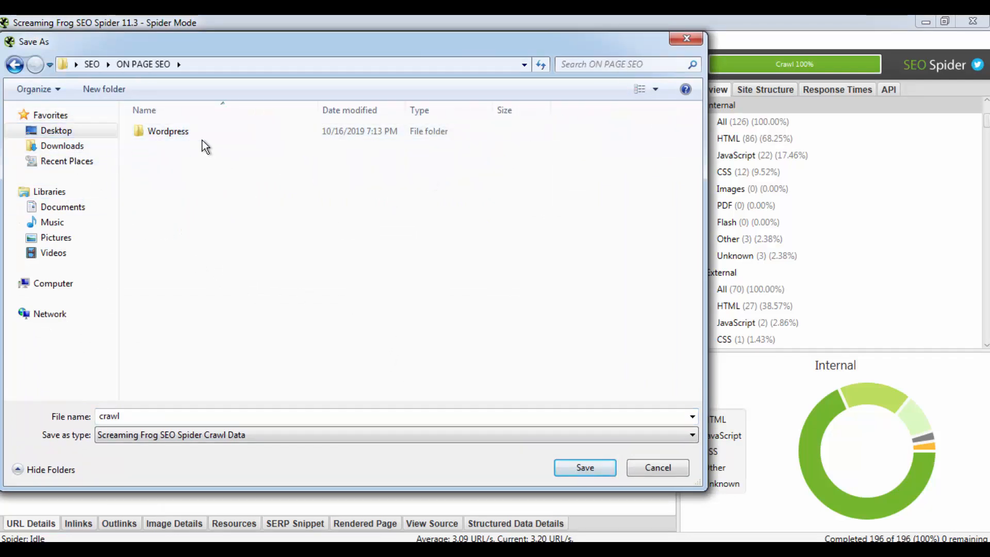
pyautogui.doubleClick(201, 136)
pyautogui.doubleClick(201, 135)
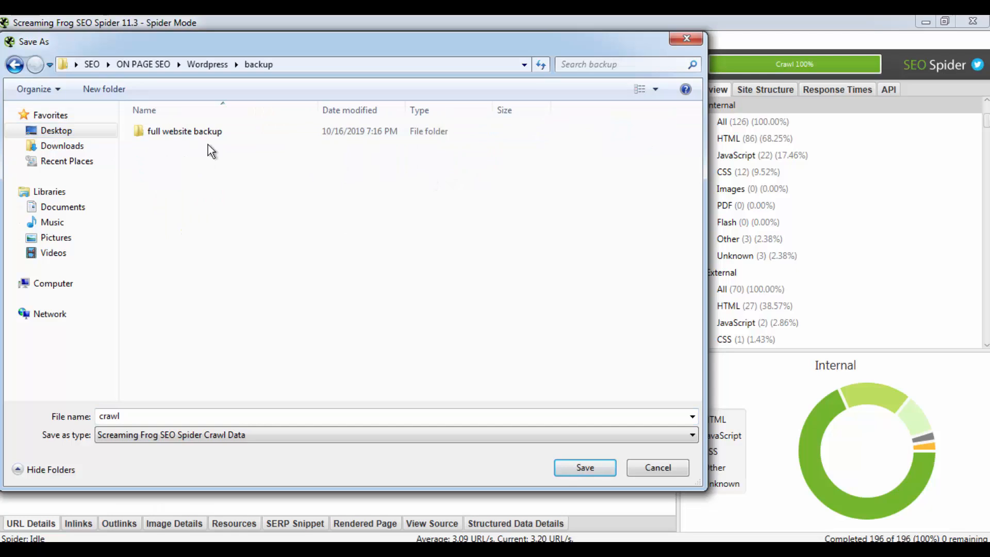
# Create a folder named screaming frog inside the backup folder and open it as the save location.
pyautogui.rightClick(261, 227)
pyautogui.moveTo(358, 384)
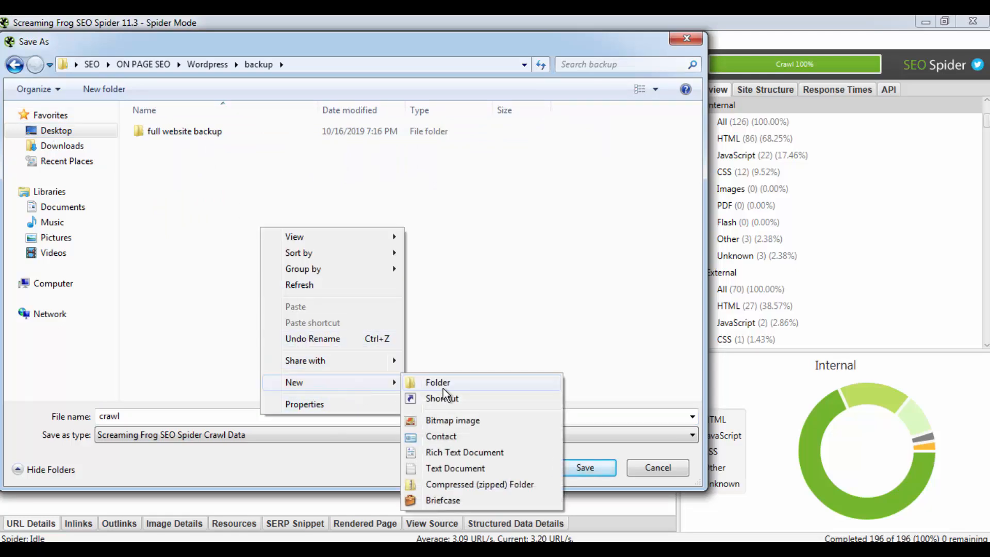
pyautogui.click(438, 383)
pyautogui.write('screaming gro')
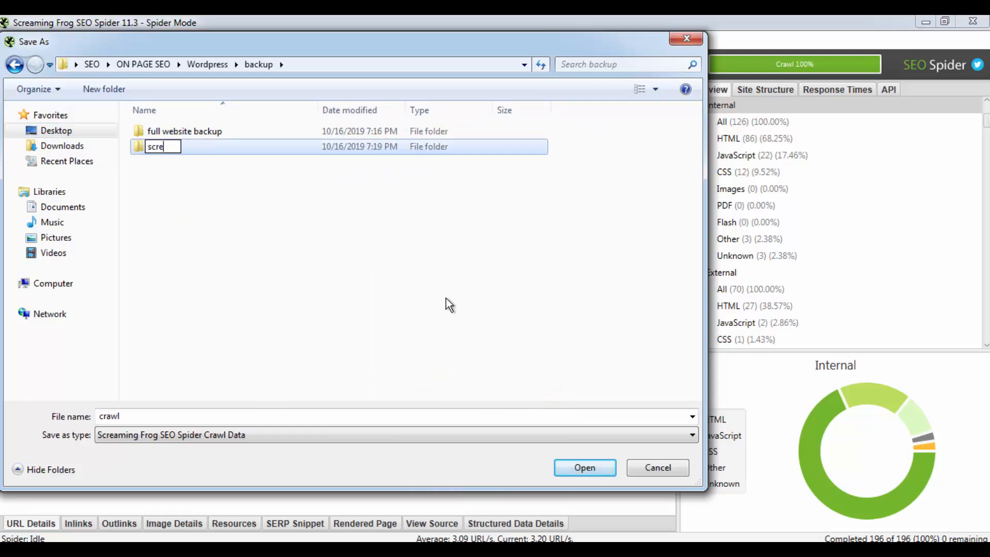
pyautogui.press('BackSpace')
pyautogui.press('BackSpace')
pyautogui.press('BackSpace')
pyautogui.write('frog')
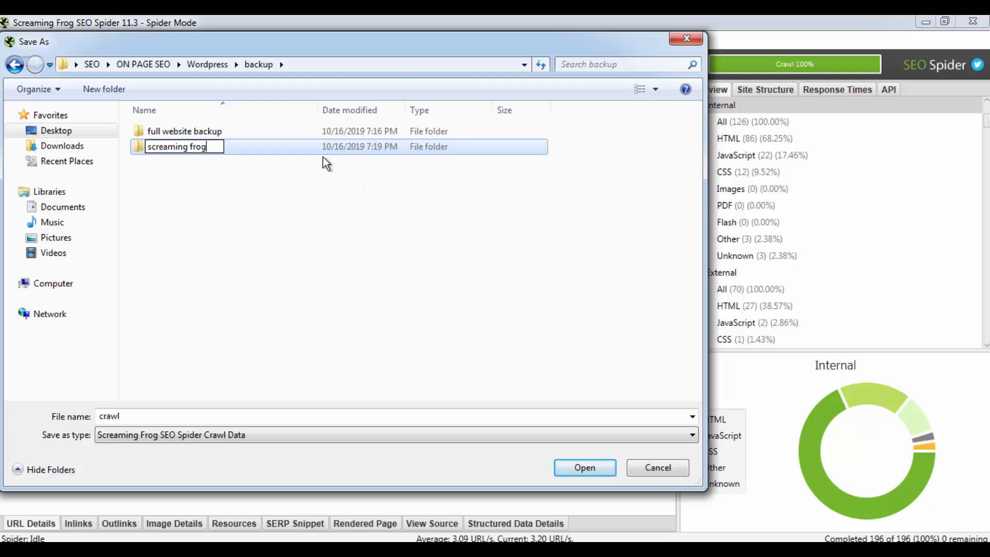
pyautogui.press('Return')
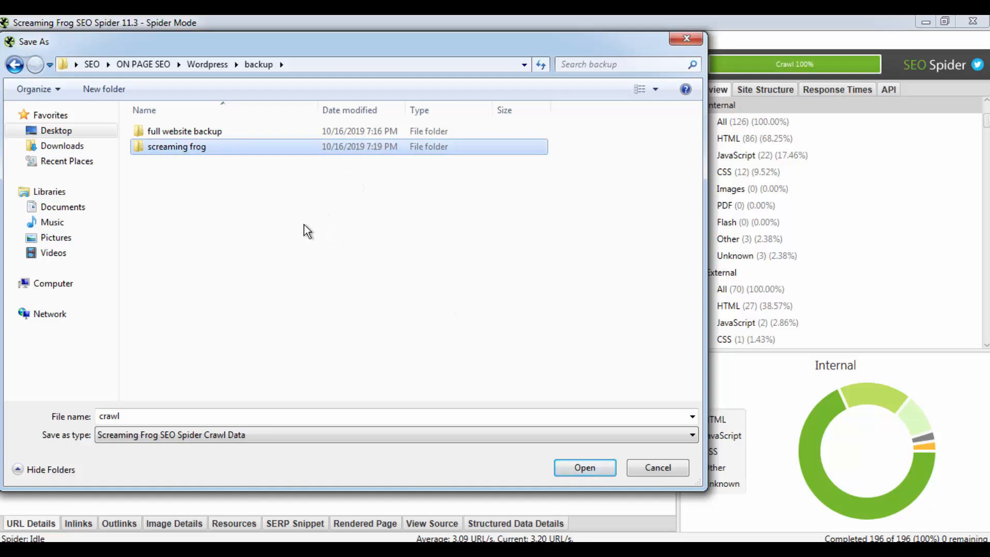
pyautogui.doubleClick(307, 151)
# Name the crawl file old_ulysses_com_crawl and save it in the screaming frog folder.
pyautogui.click(166, 416)
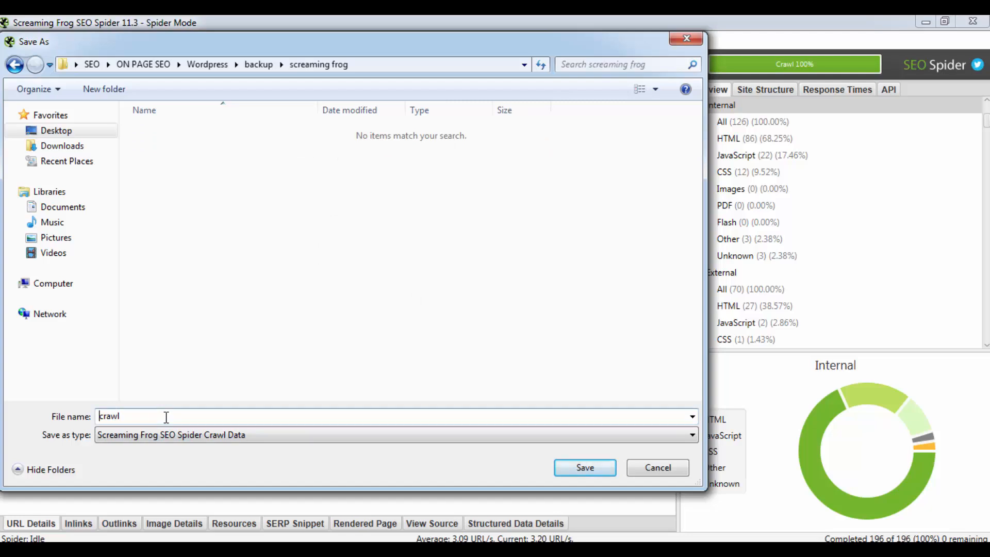
pyautogui.write('old?')
pyautogui.press('BackSpace')
pyautogui.write('_')
pyautogui.press('BackSpace')
pyautogui.write('_ulysses_com_')
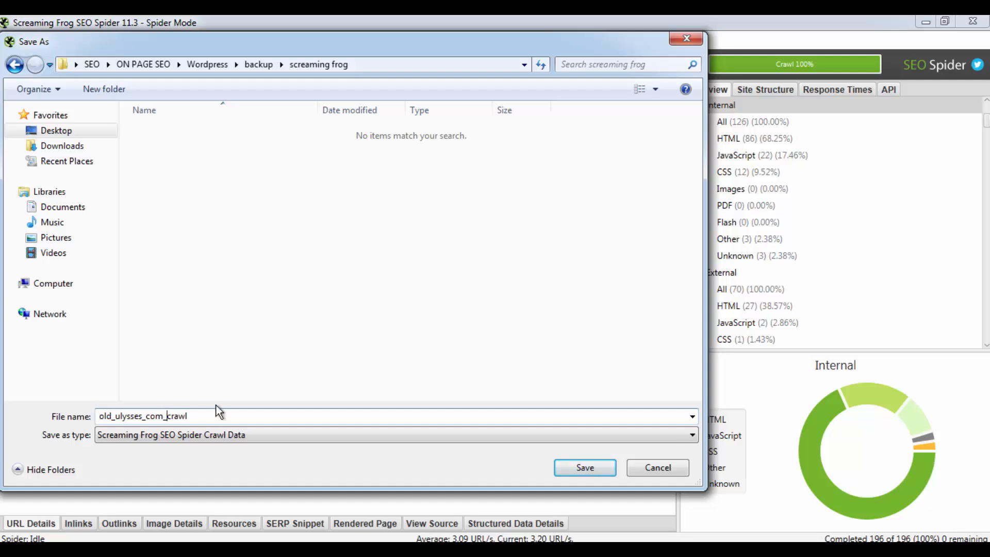
pyautogui.doubleClick(109, 418)
pyautogui.moveTo(198, 419); pyautogui.dragTo(53, 417)
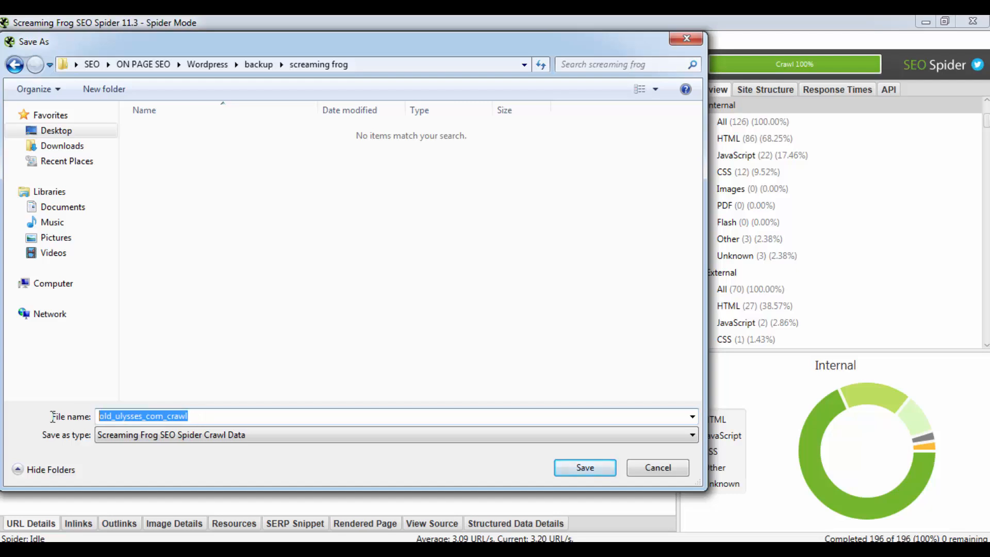
pyautogui.doubleClick(165, 423)
pyautogui.click(601, 466)
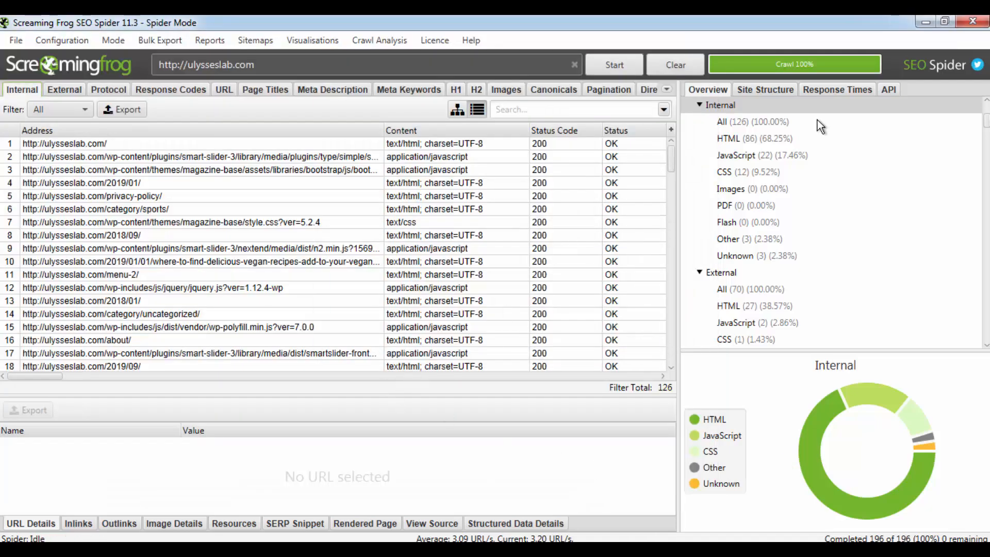
# Switch to the browser and set the Status of Screaming Frog Backup to ok in the On Page SEO spreadsheet.
pyautogui.click(181, 548)
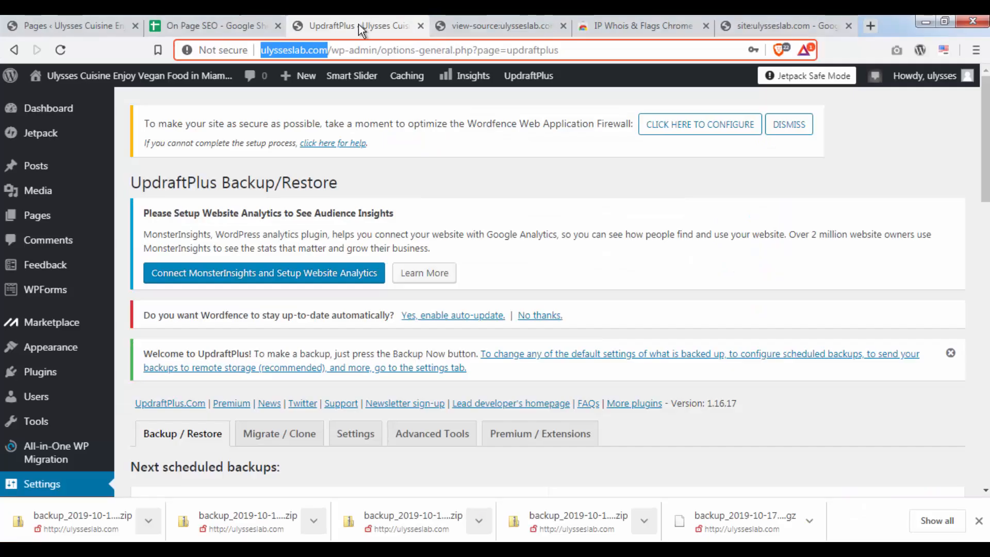
pyautogui.click(217, 25)
pyautogui.click(278, 375)
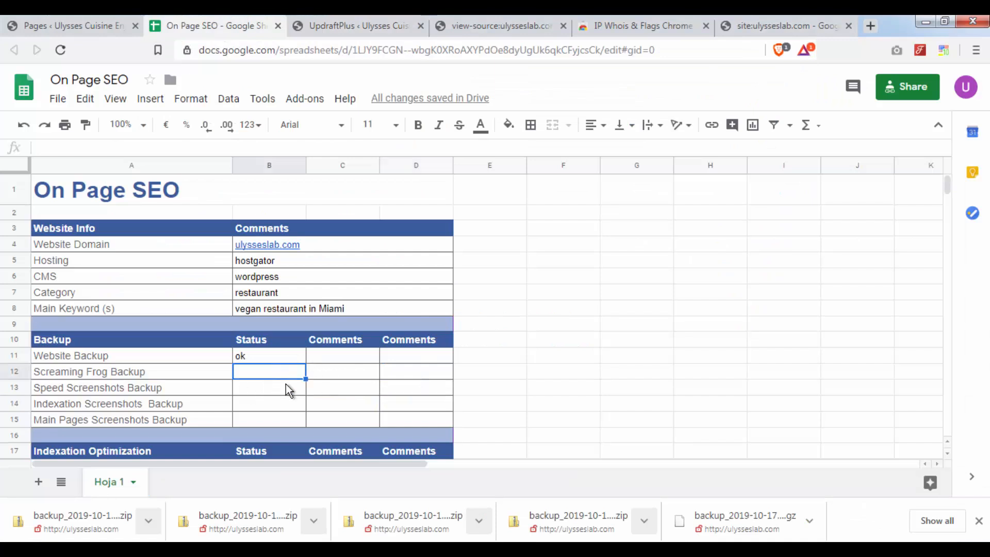
pyautogui.write('ok')
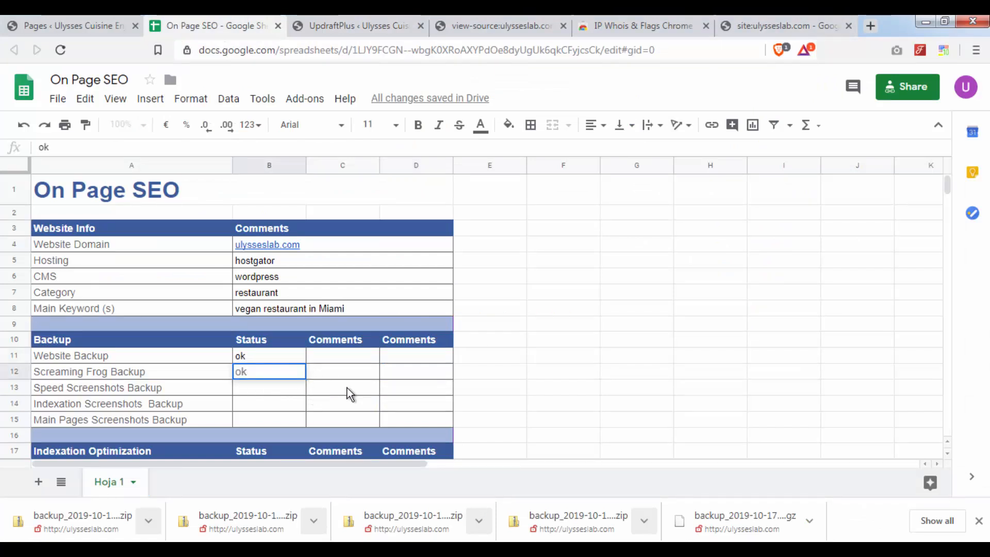
pyautogui.click(530, 419)
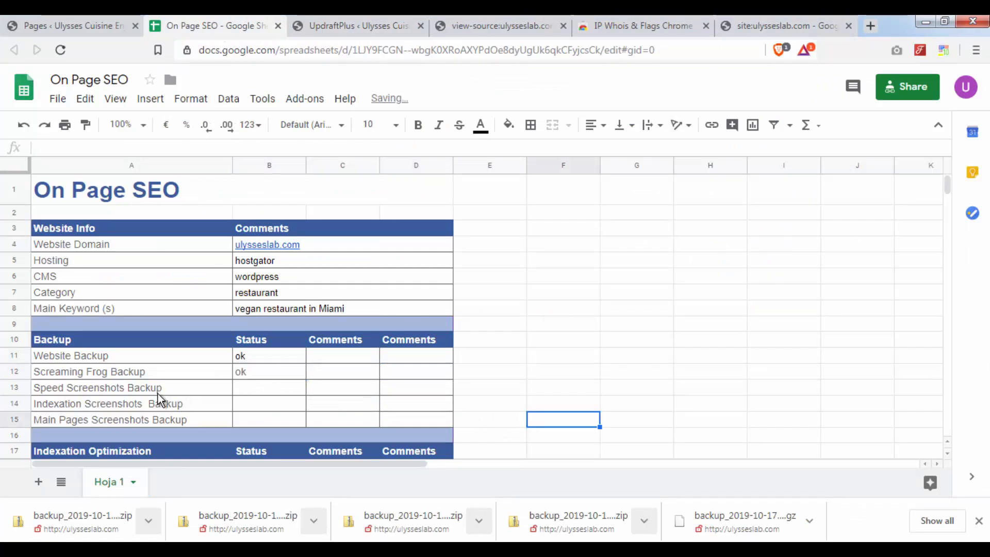
pyautogui.moveTo(118, 392); pyautogui.dragTo(283, 413)
pyautogui.click(283, 417)
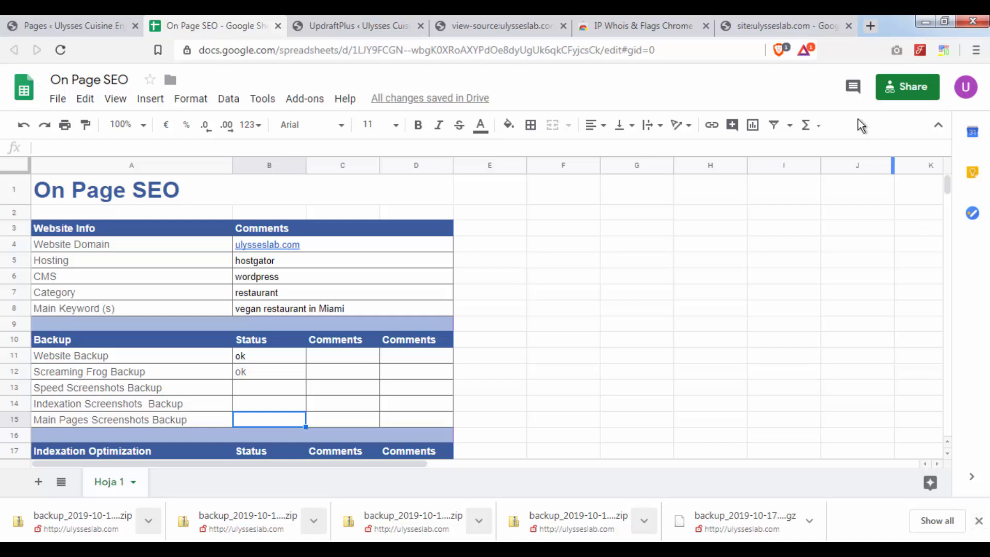
# Close the view-source page and search for speed test google in place of the IP Whois & Flags extension page.
pyautogui.middleClick(515, 29)
pyautogui.click(505, 29)
pyautogui.click(332, 54)
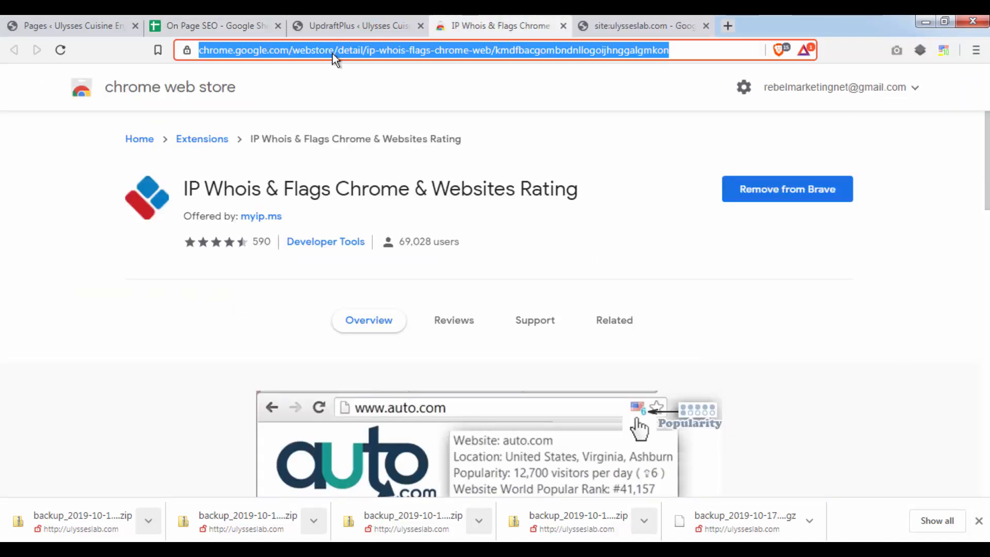
pyautogui.write('speet')
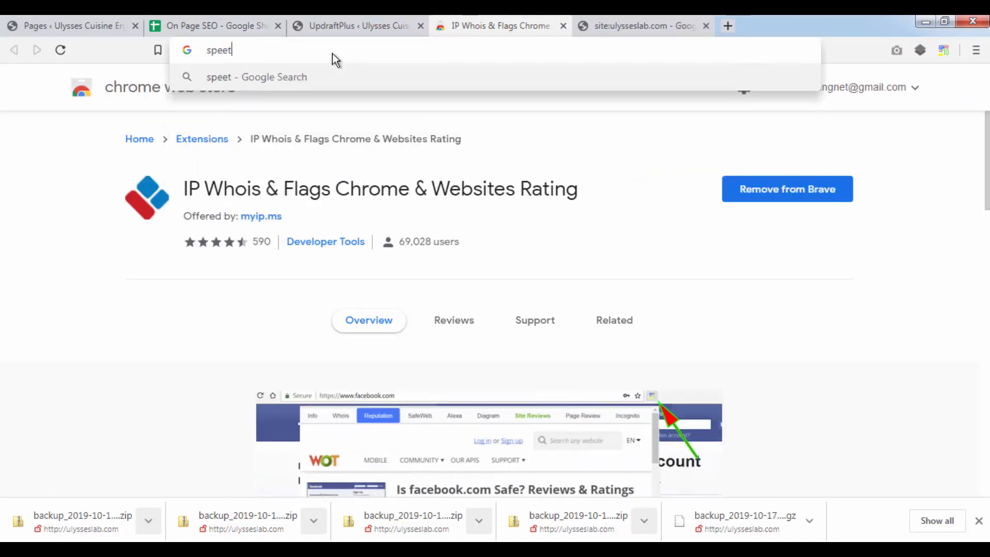
pyautogui.press('BackSpace')
pyautogui.write('d test')
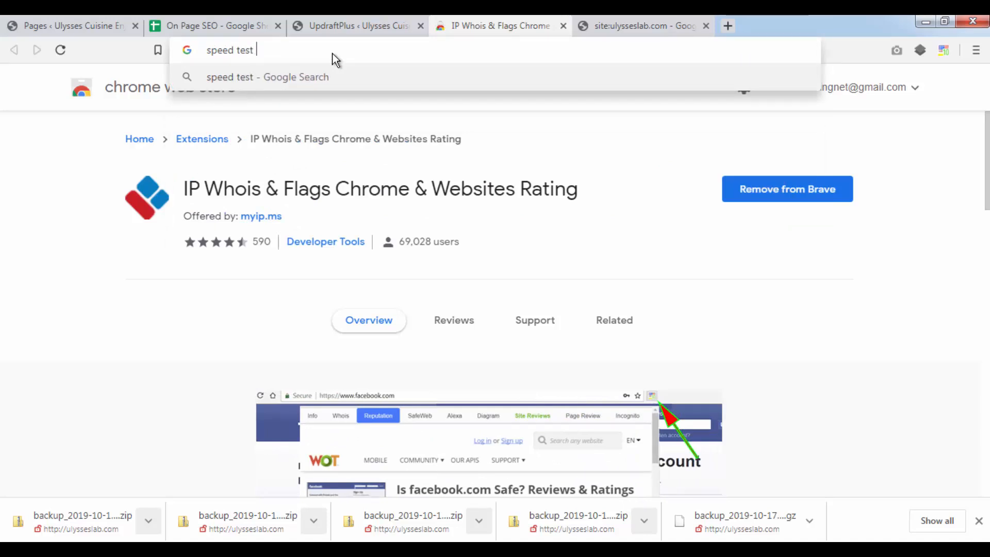
pyautogui.write(' google')
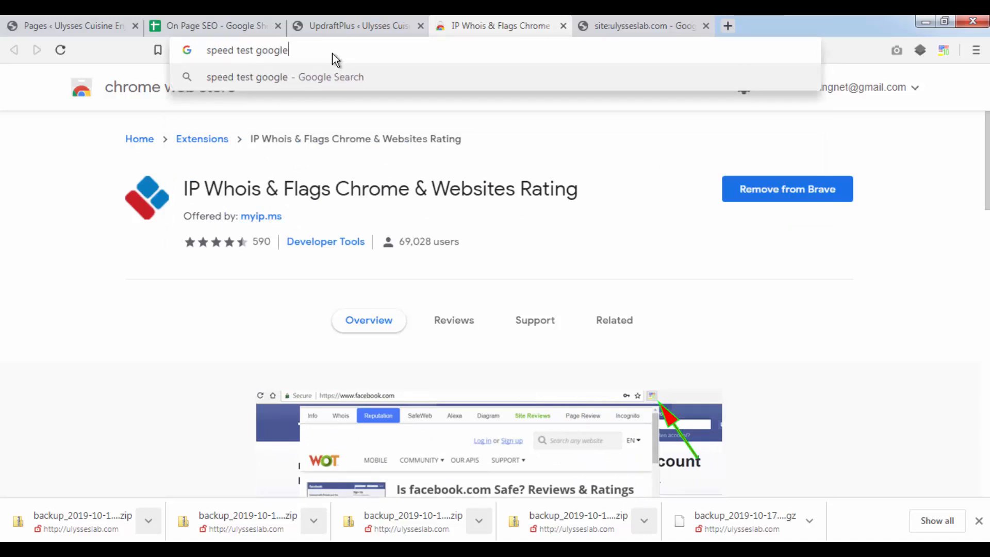
pyautogui.press('Return')
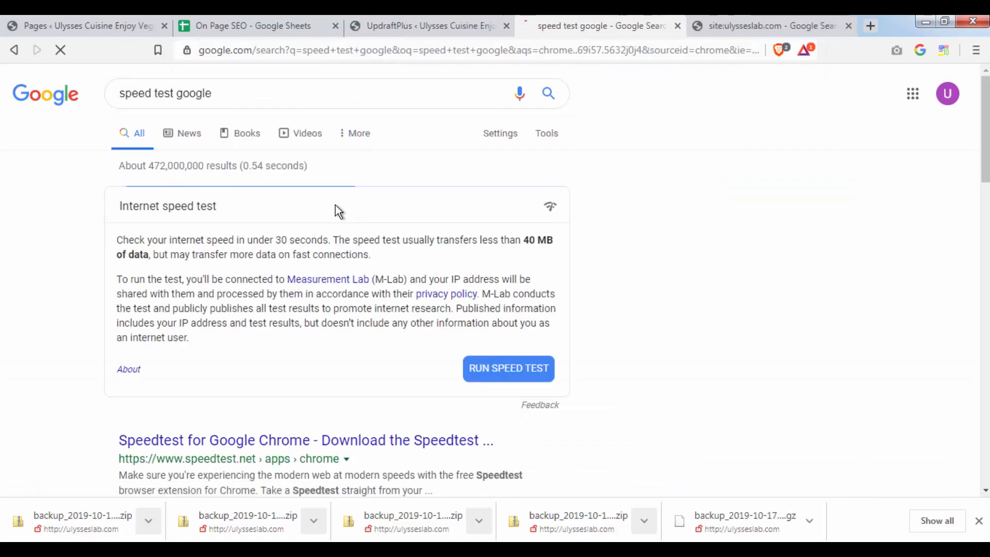
# Open the Speedtest for Google Chrome result in a new tab, view it and return to the search results.
pyautogui.scroll(-2, 495, 270)
pyautogui.middleClick(360, 340)
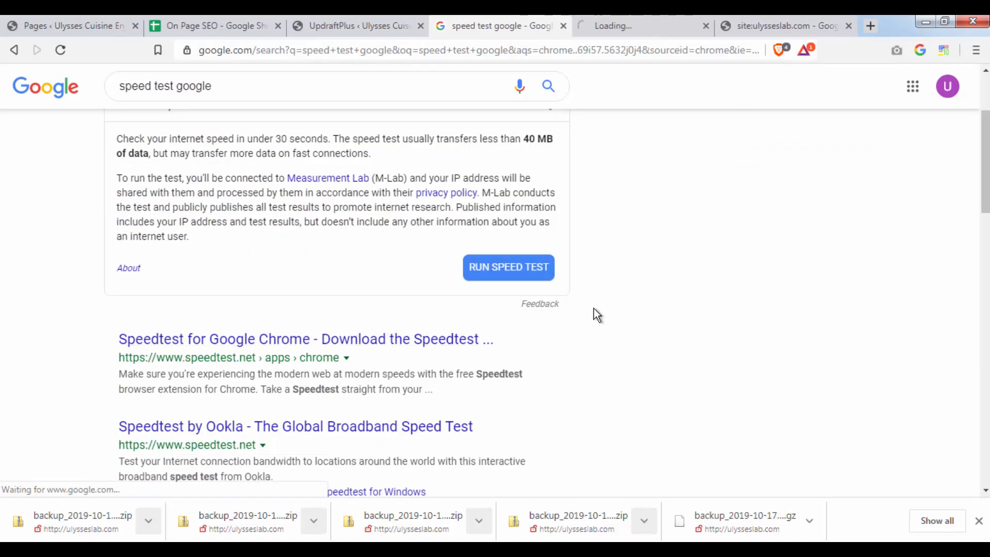
pyautogui.click(596, 27)
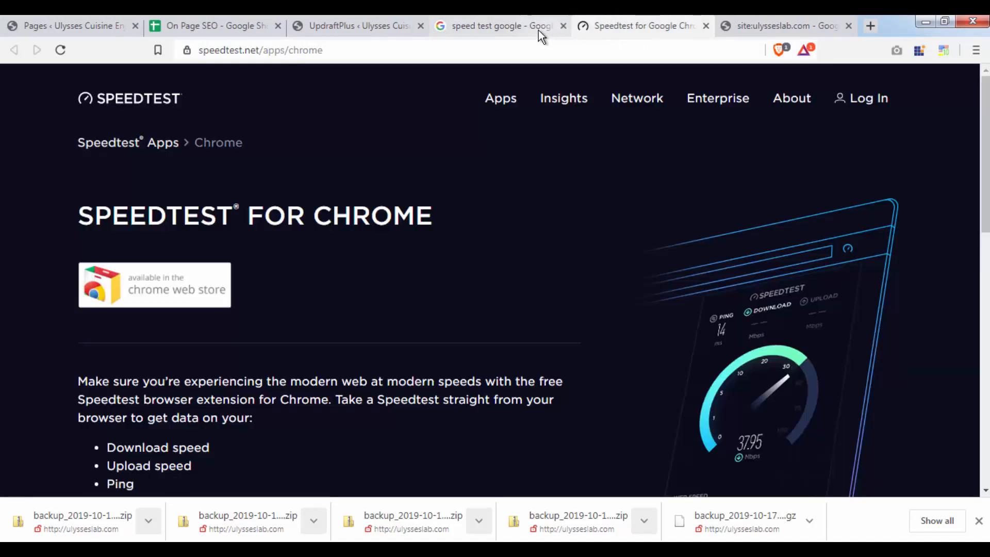
pyautogui.click(516, 26)
pyautogui.scroll(3, 501, 205)
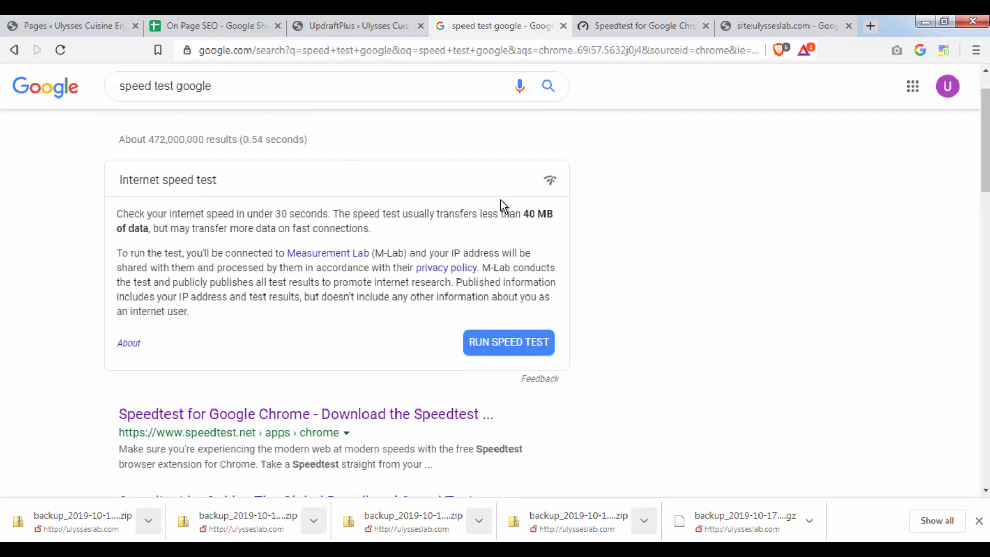
# Change the Google search query to speed test website and run it.
pyautogui.doubleClick(313, 99)
pyautogui.scroll(-3, 697, 288)
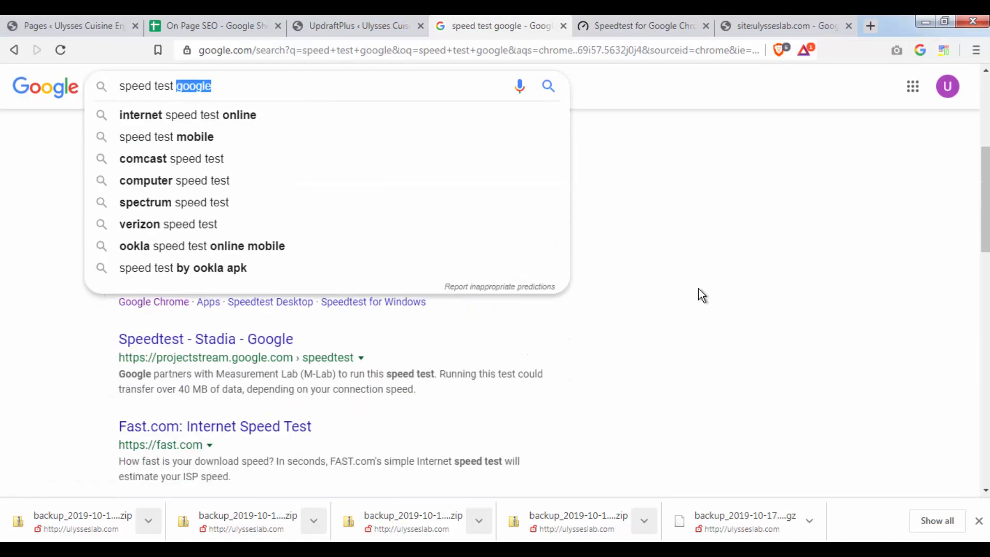
pyautogui.write('website')
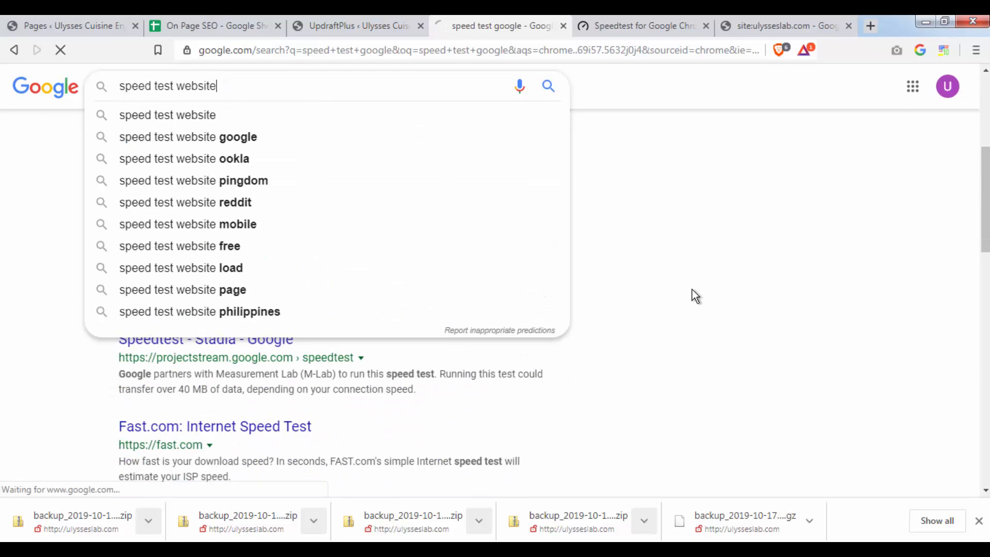
pyautogui.press('Return')
# Look through the results for a website speed tool and open GTmetrix in a new tab.
pyautogui.scroll(-2, 531, 310)
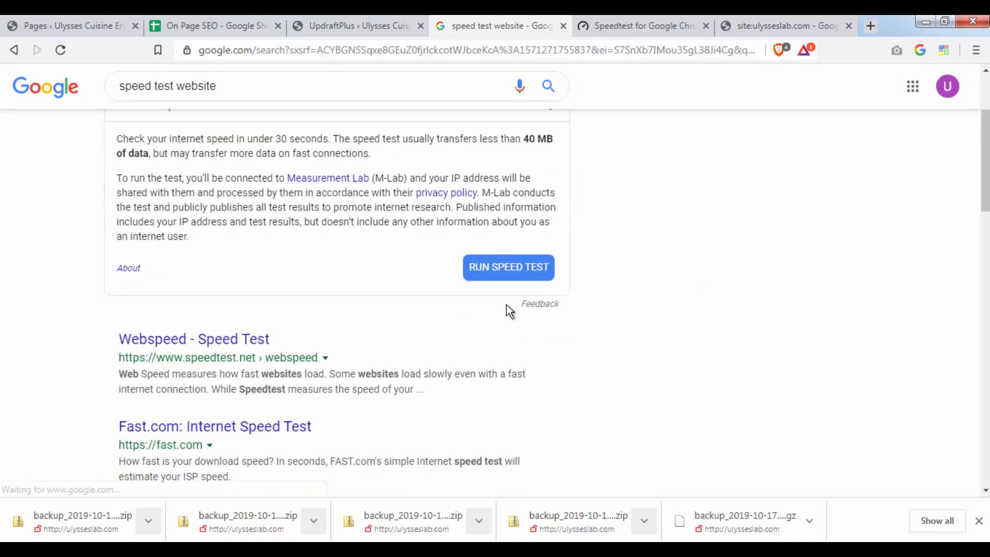
pyautogui.scroll(-5, 387, 342)
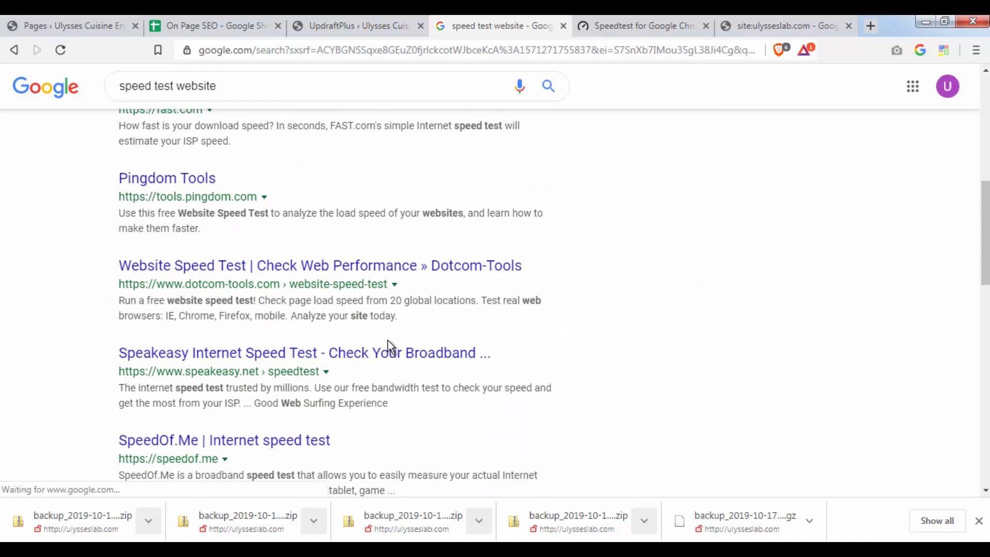
pyautogui.scroll(-4, 398, 340)
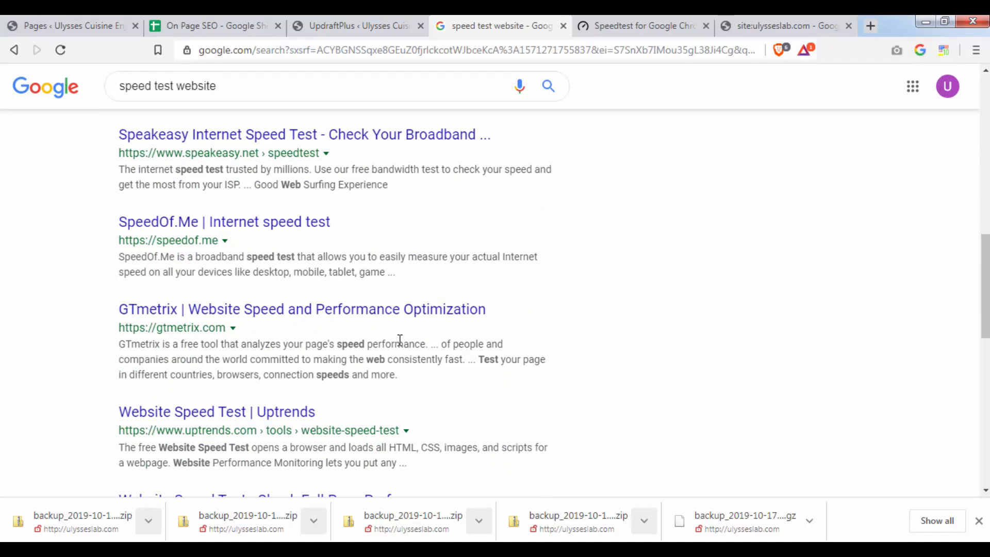
pyautogui.scroll(10, 399, 342)
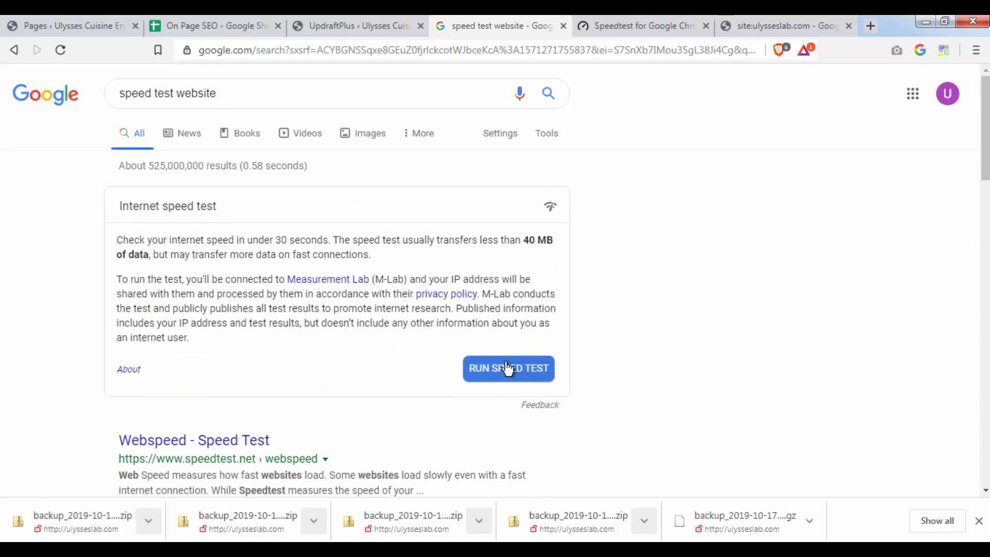
pyautogui.scroll(-11, 541, 266)
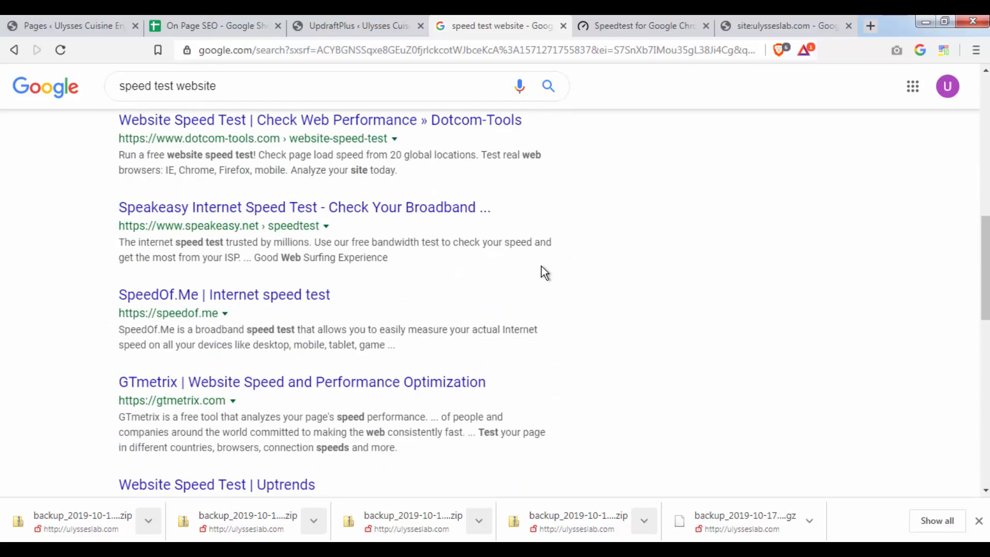
pyautogui.scroll(-4, 484, 244)
pyautogui.scroll(-2, 280, 163)
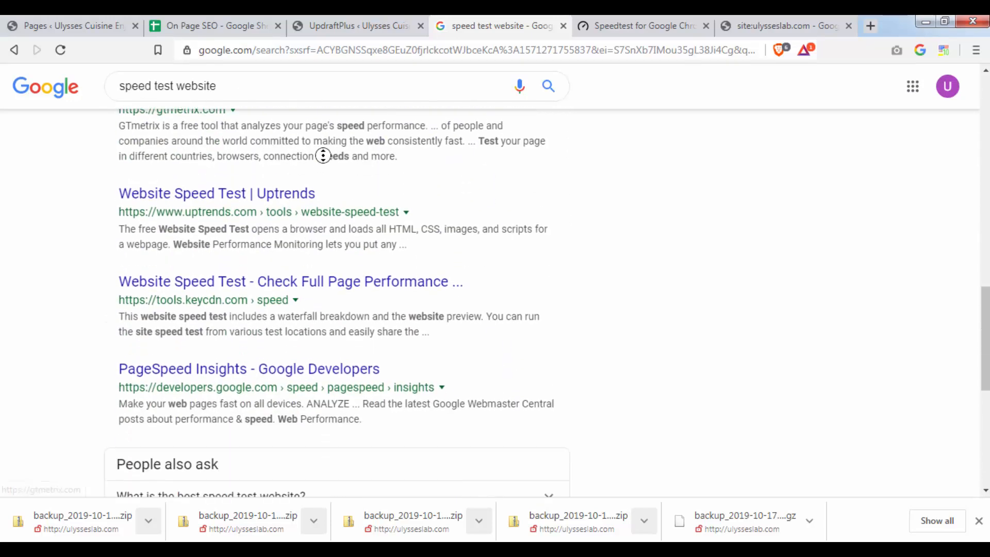
pyautogui.scroll(4, 355, 260)
pyautogui.middleClick(293, 282)
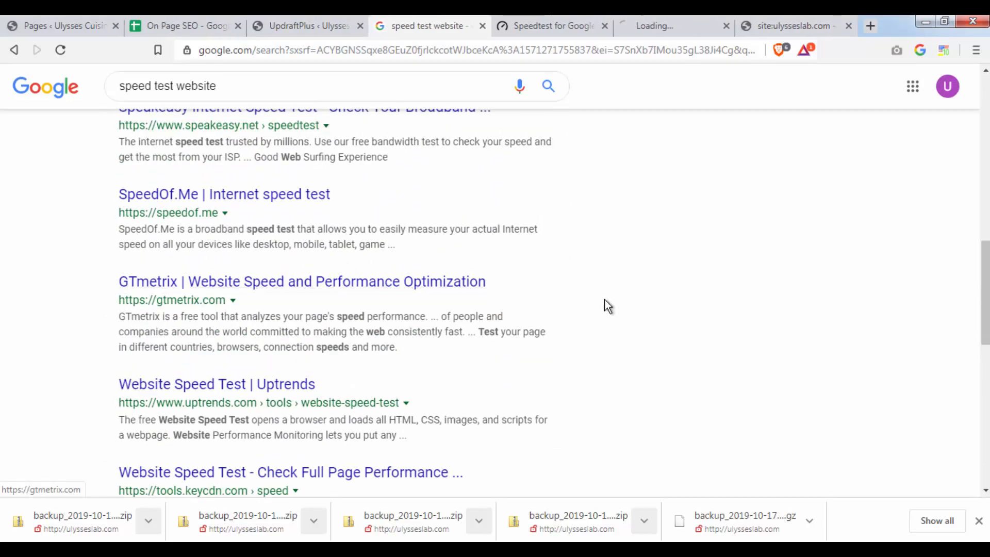
# Open the PageSpeed Insights - Google Developers result in a new tab, and view its page and the GTmetrix page.
pyautogui.scroll(-4, 606, 299)
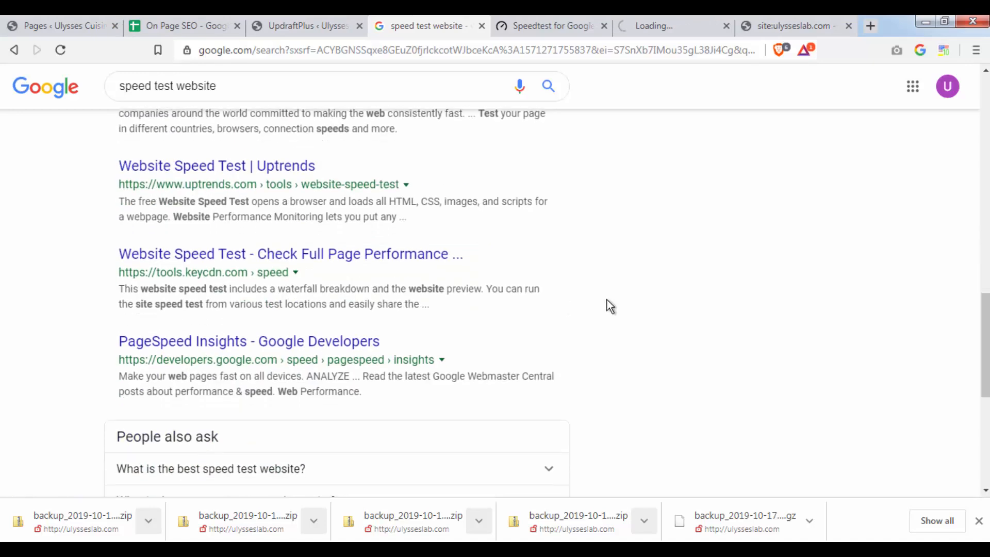
pyautogui.middleClick(320, 341)
pyautogui.scroll(15, 737, 232)
pyautogui.click(701, 27)
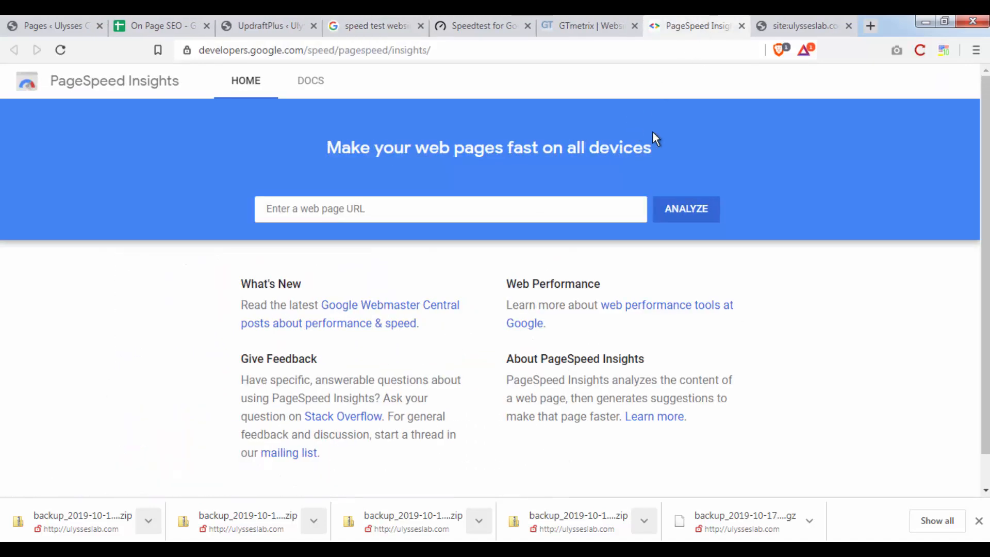
pyautogui.click(430, 50)
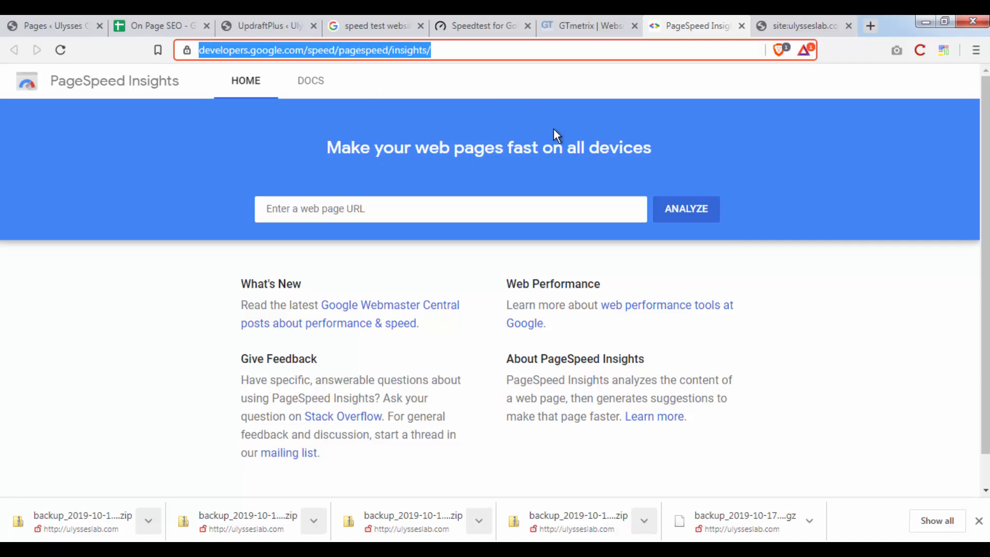
pyautogui.click(332, 133)
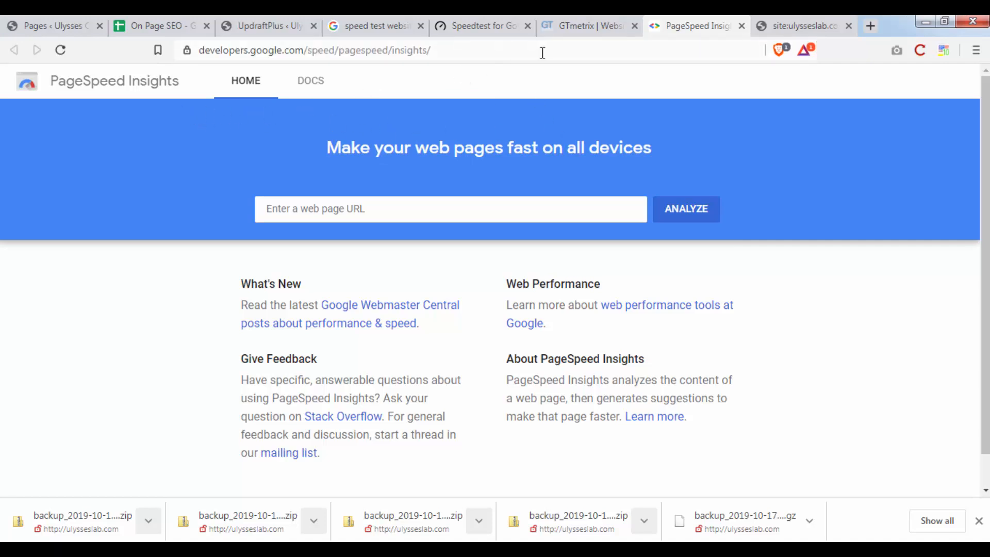
pyautogui.click(572, 28)
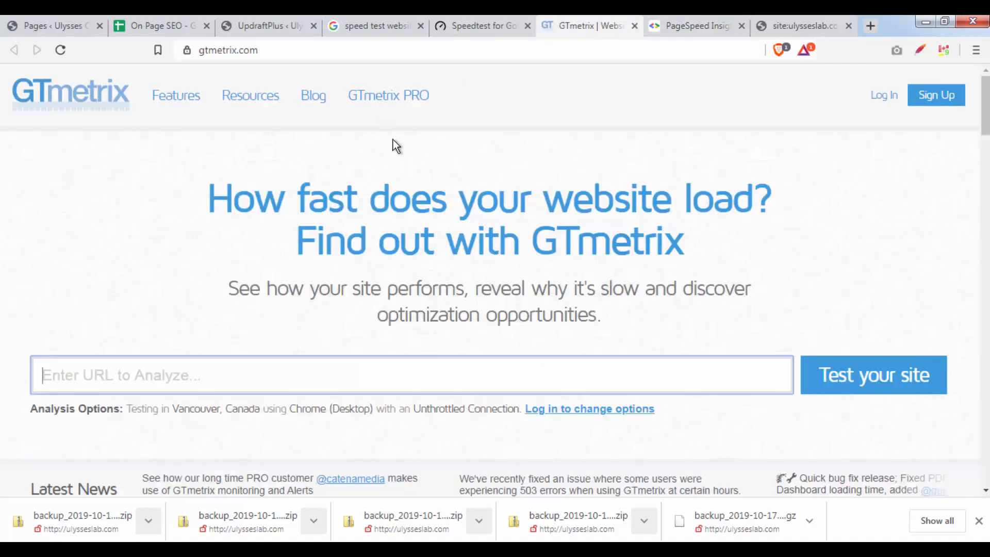
# Close the Speedtest for Google Chrome browser tab.
pyautogui.click(276, 47)
pyautogui.moveTo(273, 50); pyautogui.dragTo(341, 57)
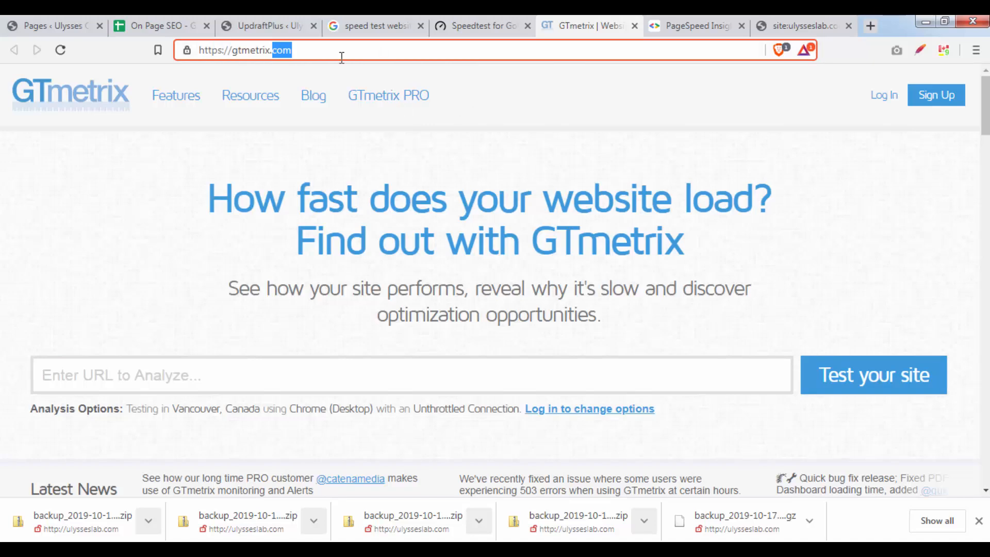
pyautogui.click(477, 33)
pyautogui.middleClick(477, 32)
# Place the PageSpeed Insights tab ahead of the GTmetrix tab and close the speed test website search results tab.
pyautogui.click(546, 28)
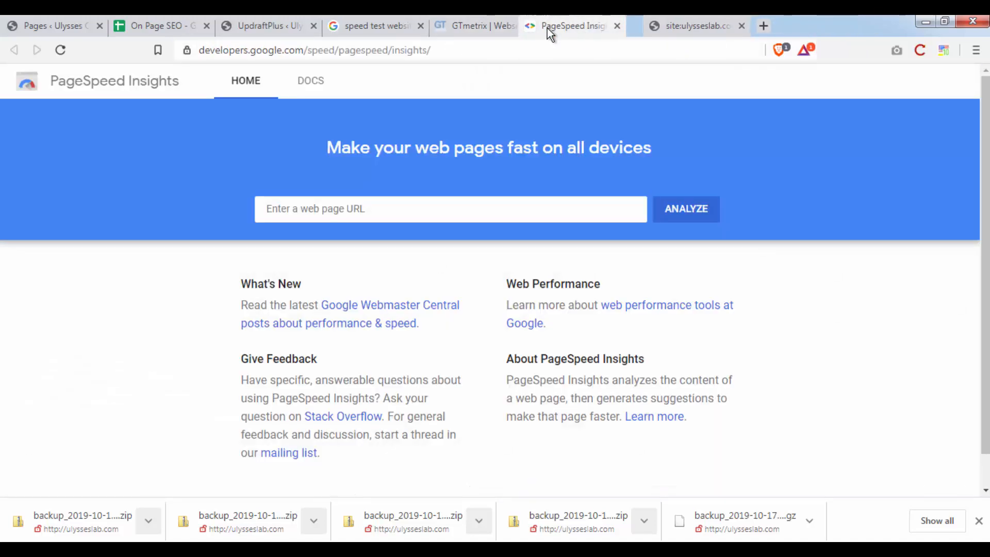
pyautogui.moveTo(546, 28); pyautogui.dragTo(498, 27)
pyautogui.click(557, 27)
pyautogui.click(500, 27)
pyautogui.click(562, 26)
pyautogui.click(464, 27)
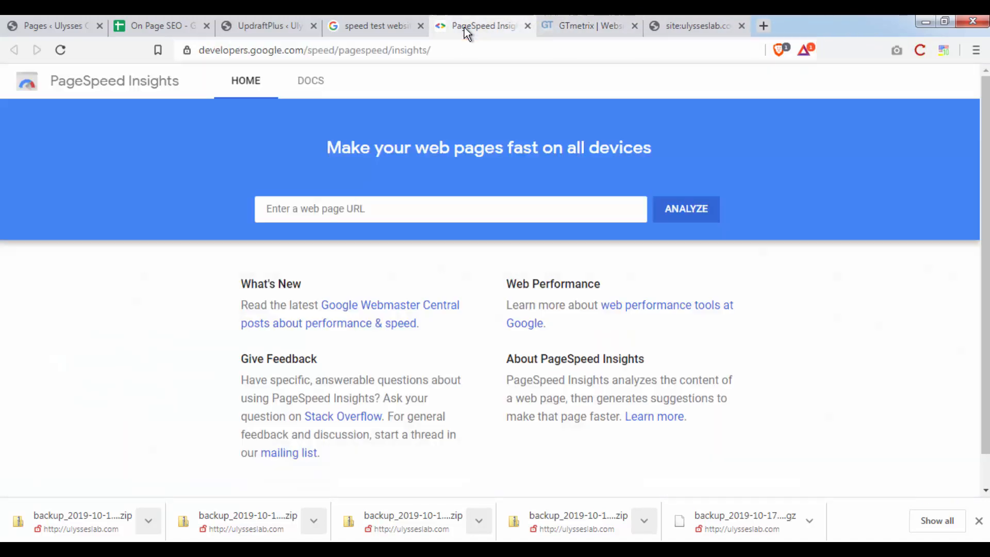
pyautogui.click(574, 27)
pyautogui.click(354, 23)
pyautogui.middleClick(353, 23)
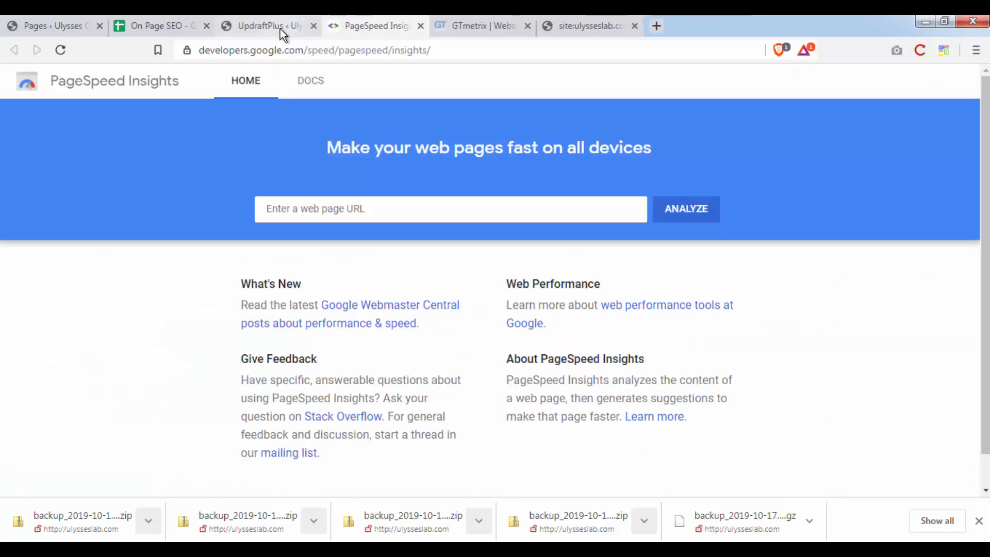
# Copy the ulysseslab.com domain from the UpdraftPlus page's address and run a PageSpeed Insights analysis on it.
pyautogui.click(279, 28)
pyautogui.moveTo(260, 50); pyautogui.dragTo(327, 50)
pyautogui.rightClick(308, 54)
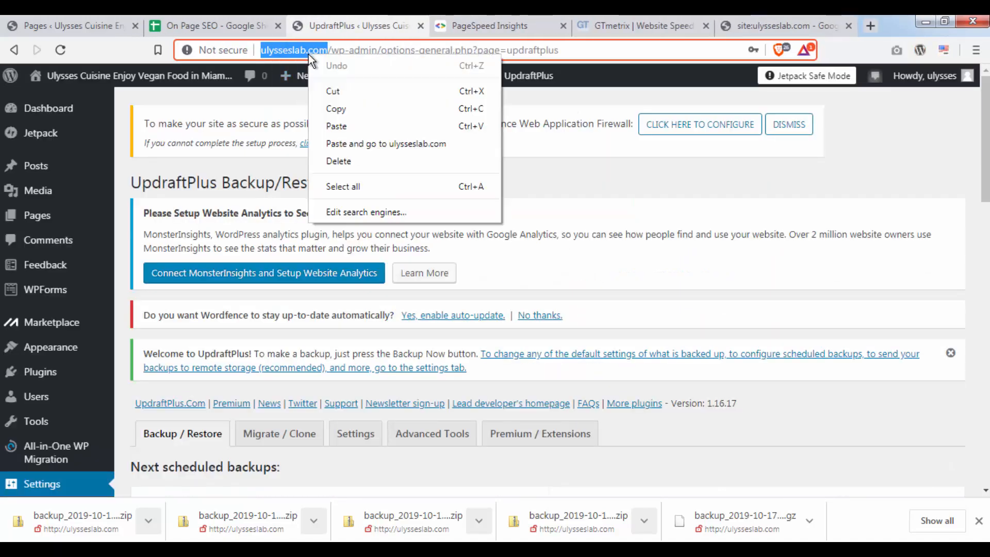
pyautogui.click(335, 109)
pyautogui.click(482, 26)
pyautogui.click(473, 212)
pyautogui.rightClick(475, 218)
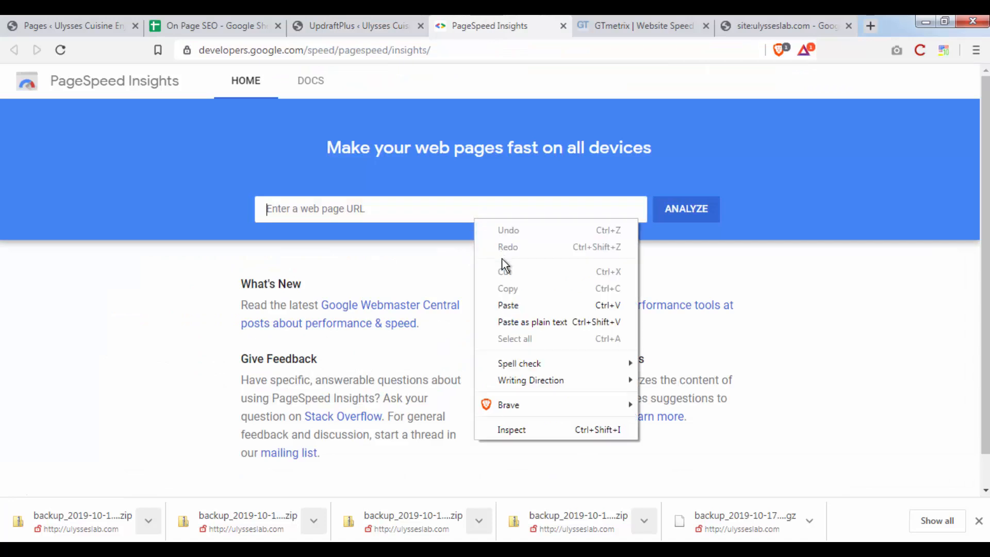
pyautogui.click(508, 305)
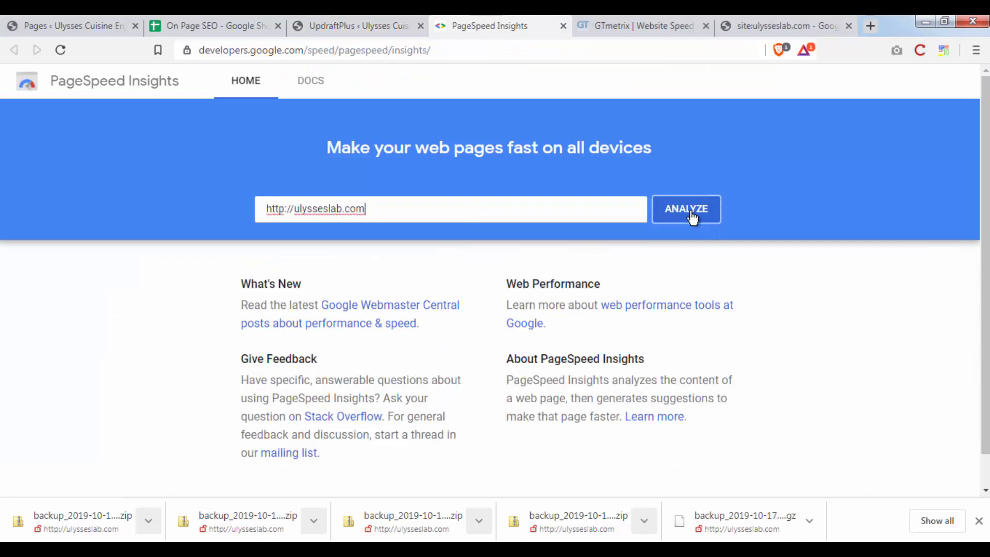
pyautogui.click(692, 218)
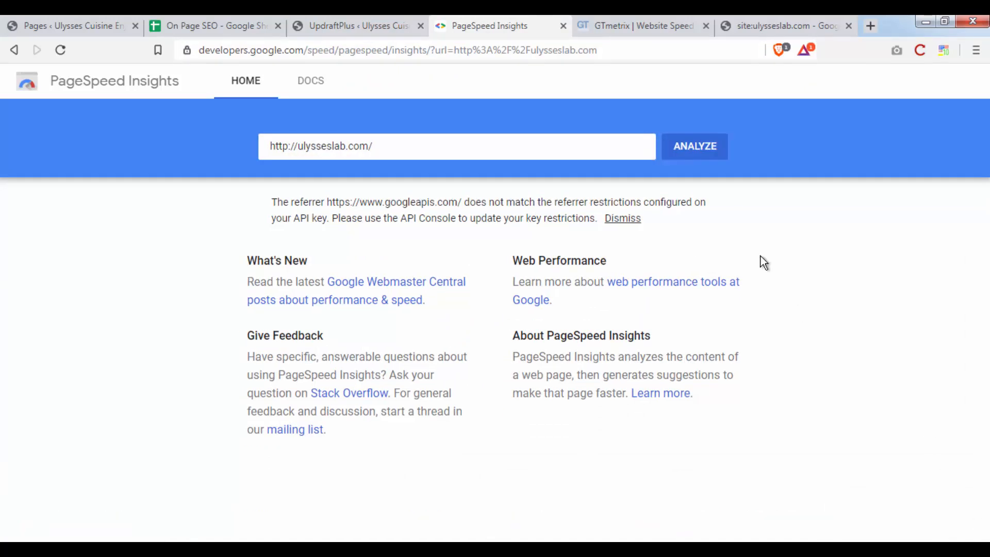
# Turn off Brave Shields for developers.google.com so that the PageSpeed Insights analysis of ulysseslab.com reruns.
pyautogui.click(804, 54)
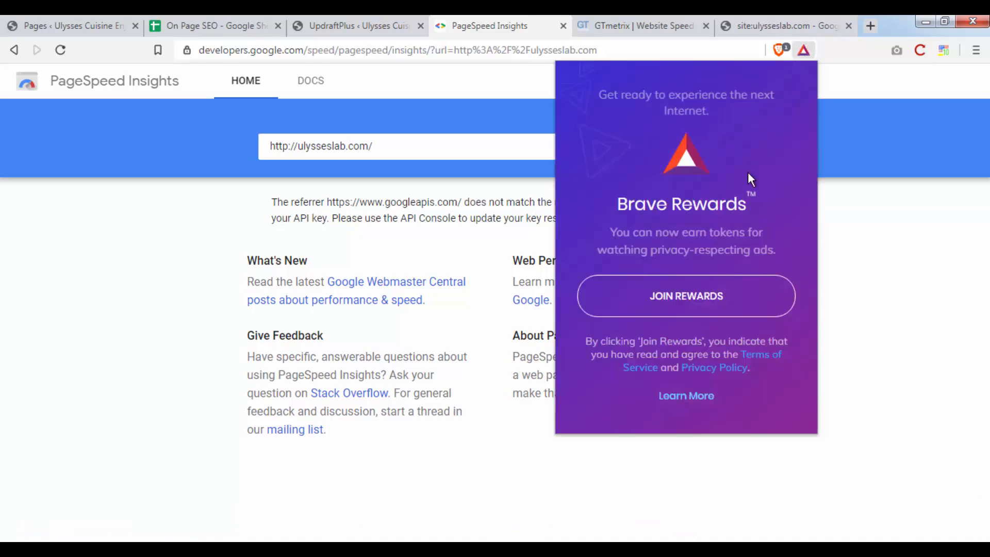
pyautogui.click(830, 61)
pyautogui.click(780, 53)
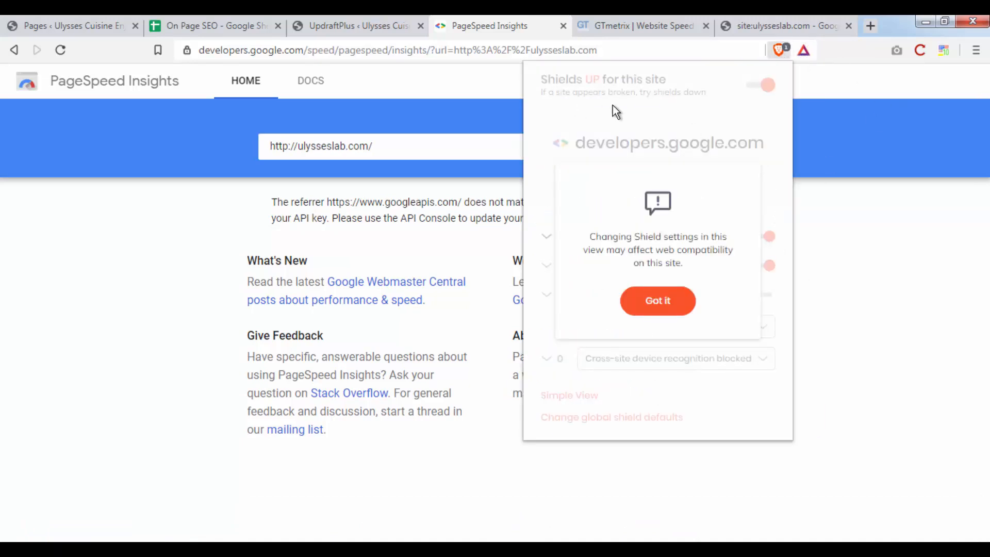
pyautogui.click(658, 304)
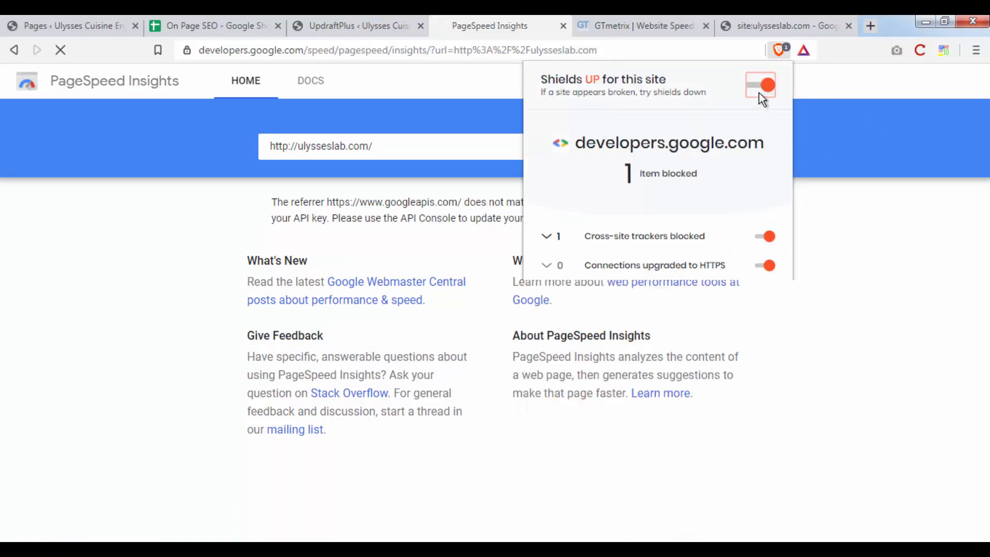
pyautogui.click(760, 86)
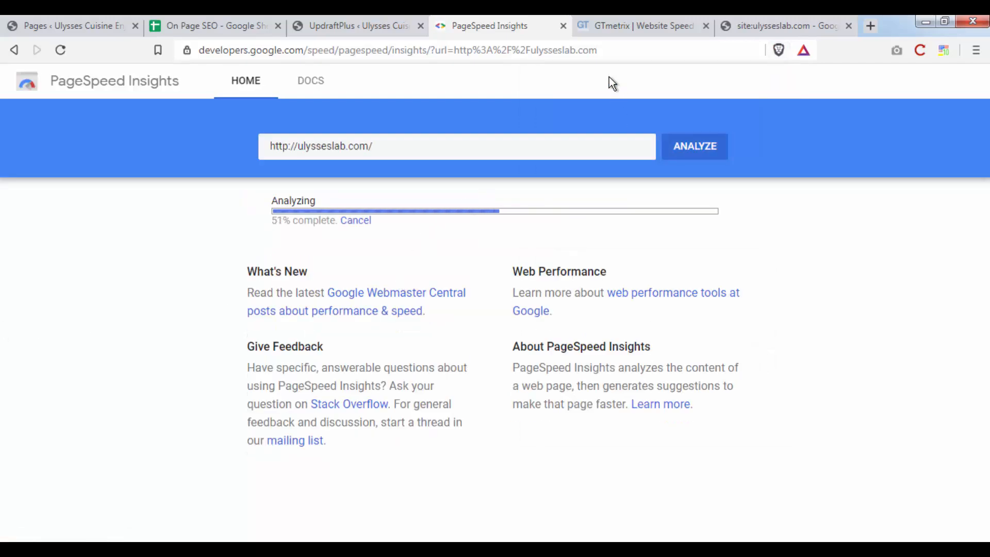
pyautogui.click(627, 29)
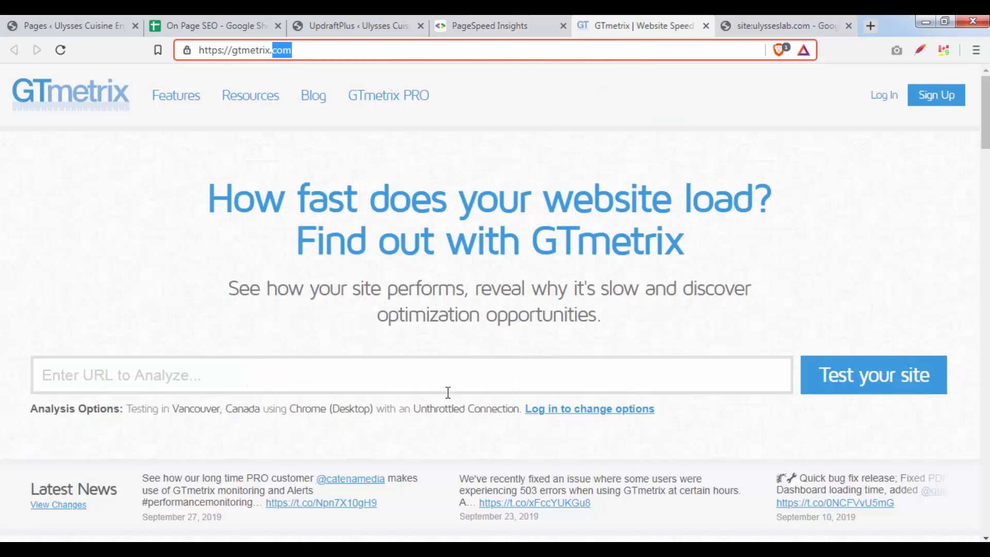
pyautogui.rightClick(446, 389)
pyautogui.click(531, 252)
pyautogui.click(918, 387)
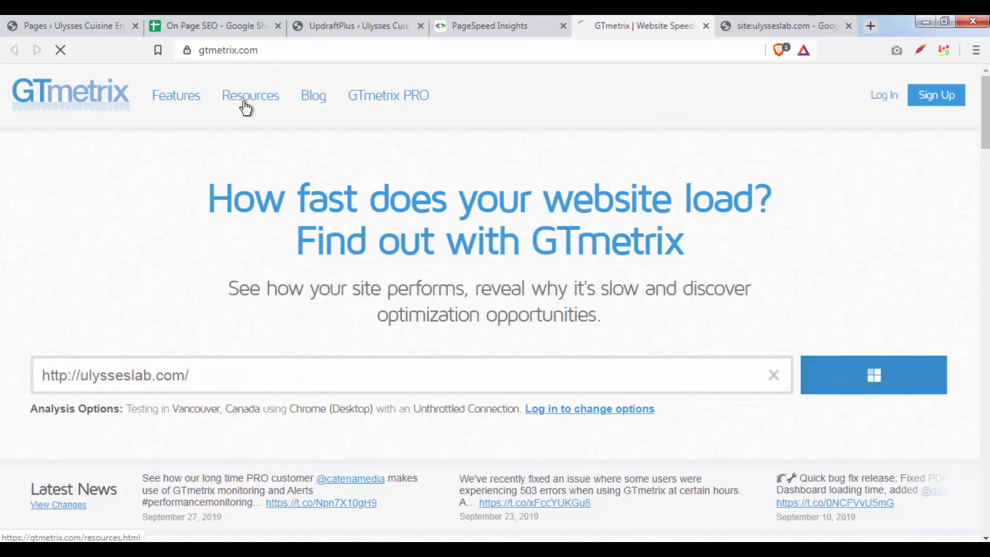
# Compare the mobile and desktop scores in the PageSpeed Insights report for ulysseslab.com.
pyautogui.click(499, 28)
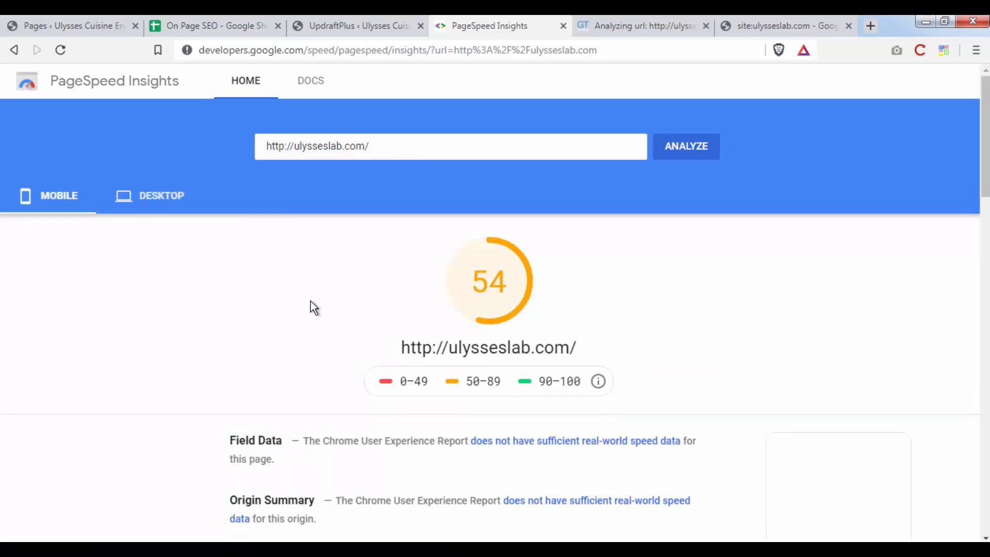
pyautogui.click(160, 209)
pyautogui.click(69, 209)
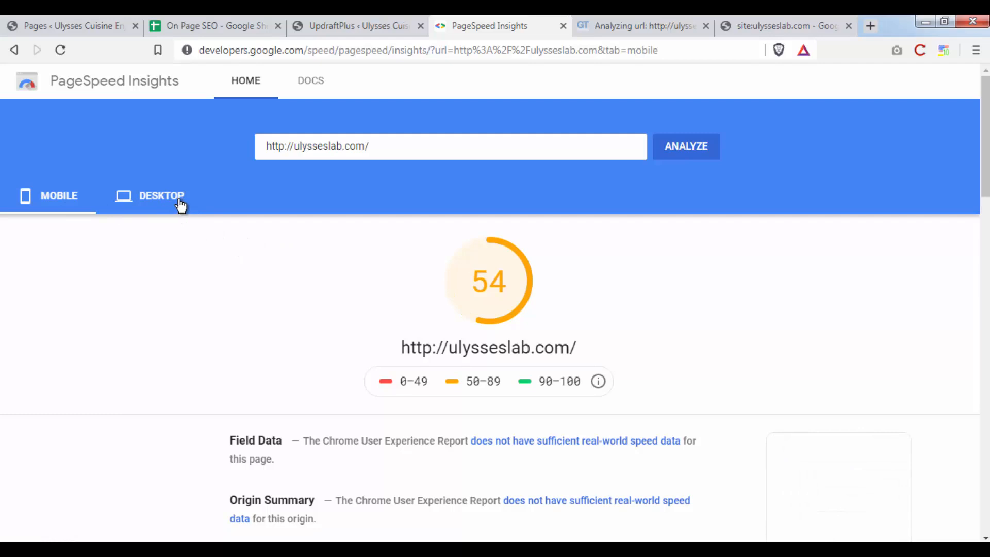
pyautogui.click(178, 206)
pyautogui.click(65, 209)
pyautogui.click(161, 206)
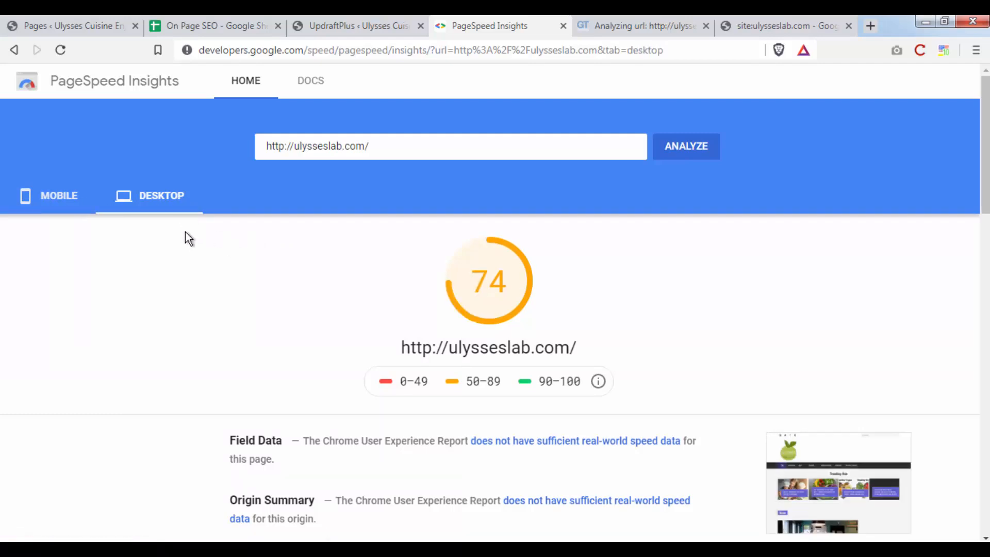
pyautogui.click(70, 208)
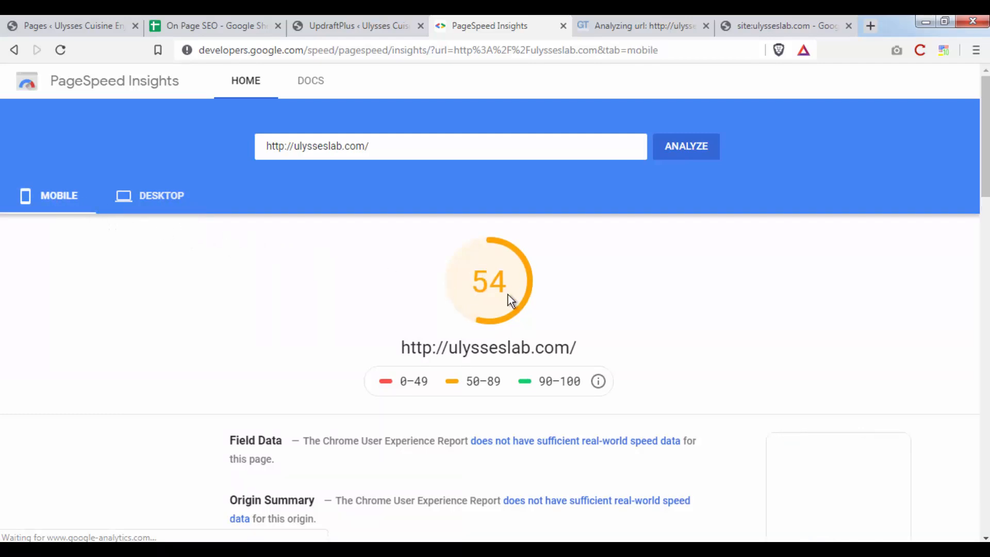
pyautogui.doubleClick(471, 330)
pyautogui.click(158, 214)
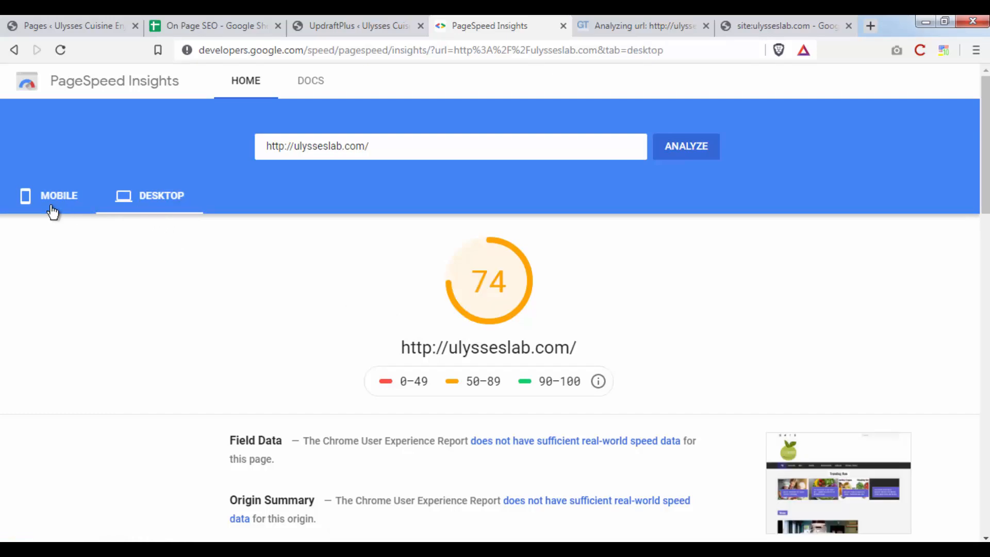
pyautogui.click(52, 211)
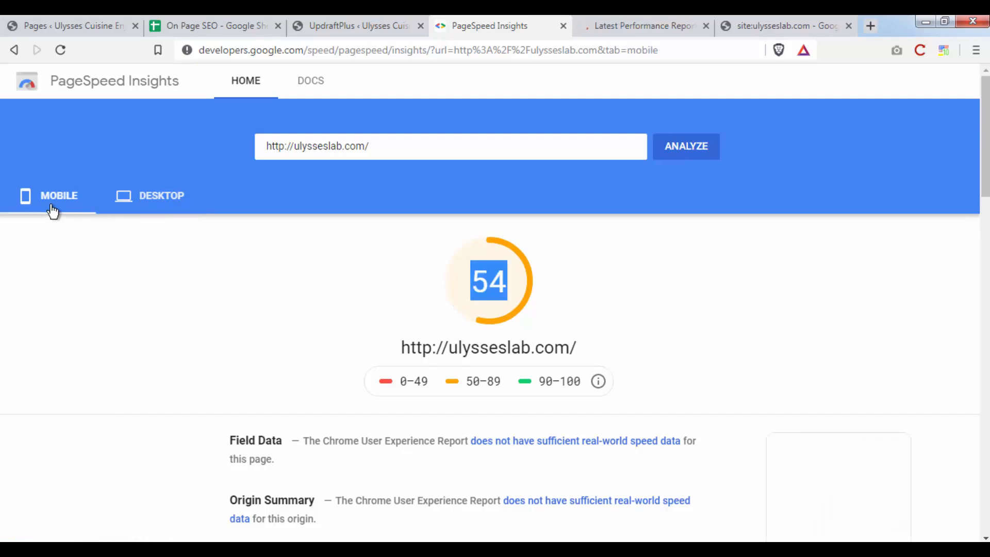
pyautogui.scroll(-5, 389, 324)
pyautogui.scroll(5, 389, 322)
pyautogui.click(140, 209)
pyautogui.click(43, 204)
# Examine the performance scores and recommendation list in the GTmetrix report for ulysseslab.com.
pyautogui.click(670, 26)
pyautogui.scroll(-3, 462, 270)
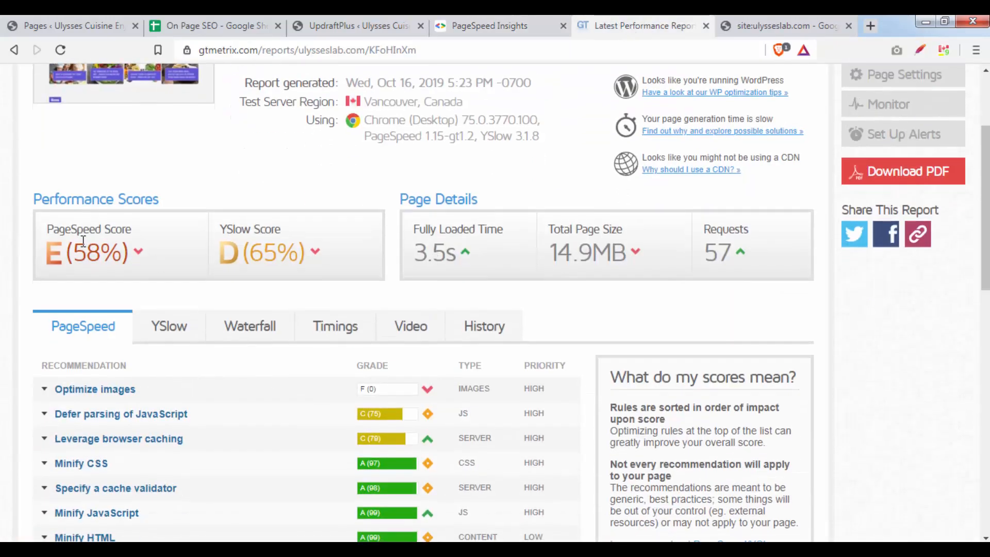
pyautogui.moveTo(67, 252)
pyautogui.mouseDown()
pyautogui.moveTo(131, 253)
pyautogui.moveTo(39, 229)
pyautogui.moveTo(67, 252)
pyautogui.mouseUp()
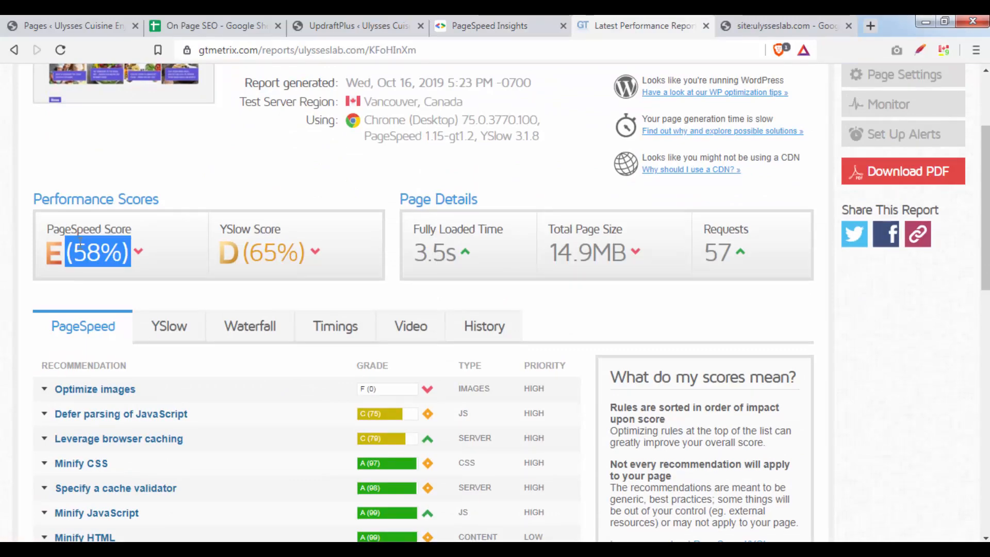
pyautogui.doubleClick(104, 257)
pyautogui.scroll(3, 232, 264)
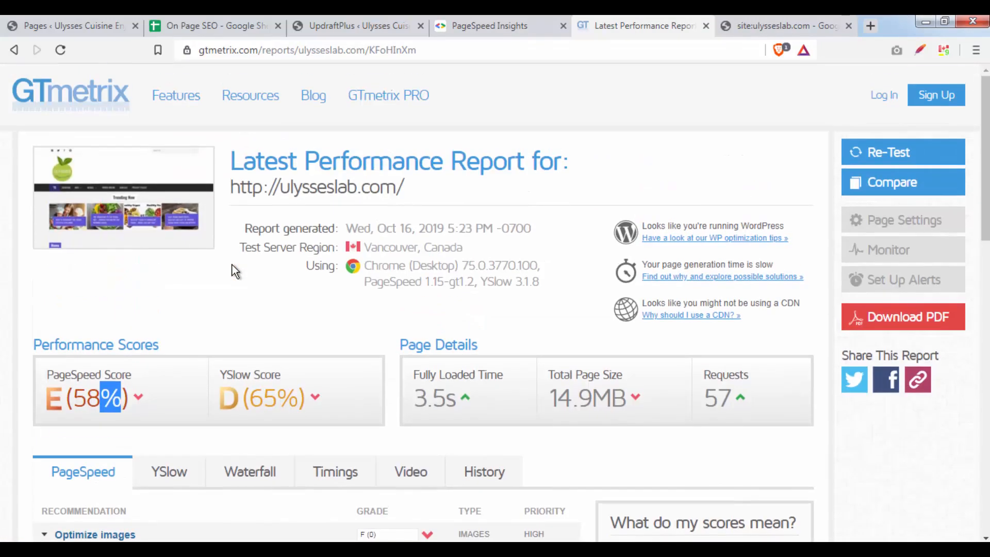
pyautogui.scroll(-4, 232, 264)
pyautogui.scroll(-5, 81, 291)
pyautogui.scroll(2, 277, 209)
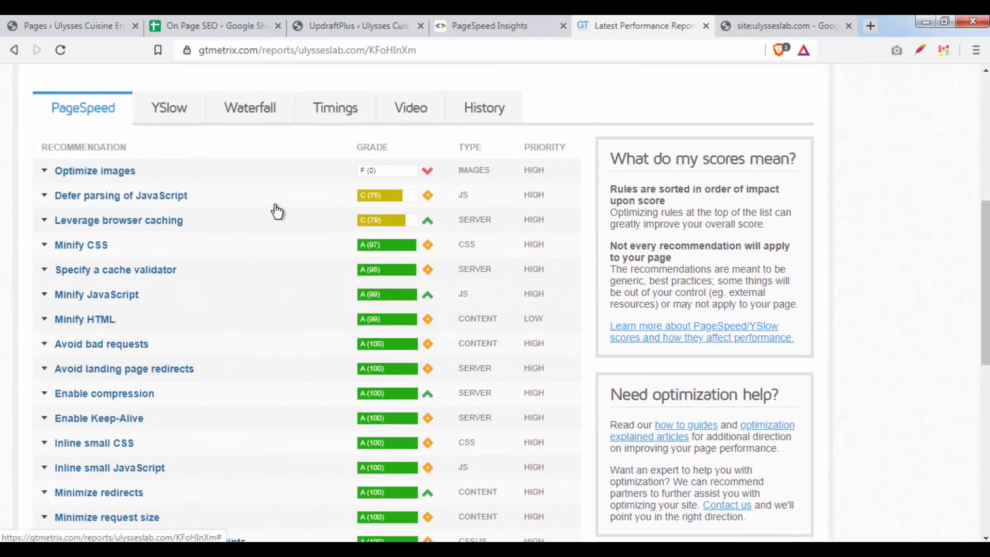
# View the details of the Optimize images, Defer parsing of JavaScript and Leverage browser caching recommendations, collapsing each again.
pyautogui.click(47, 176)
pyautogui.click(47, 175)
pyautogui.click(51, 198)
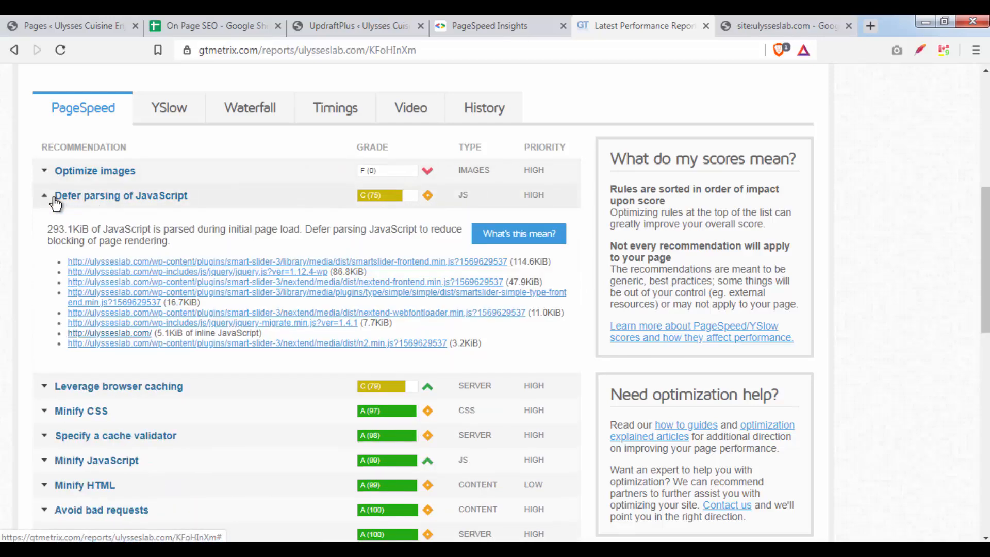
pyautogui.click(51, 199)
pyautogui.click(53, 227)
pyautogui.click(53, 227)
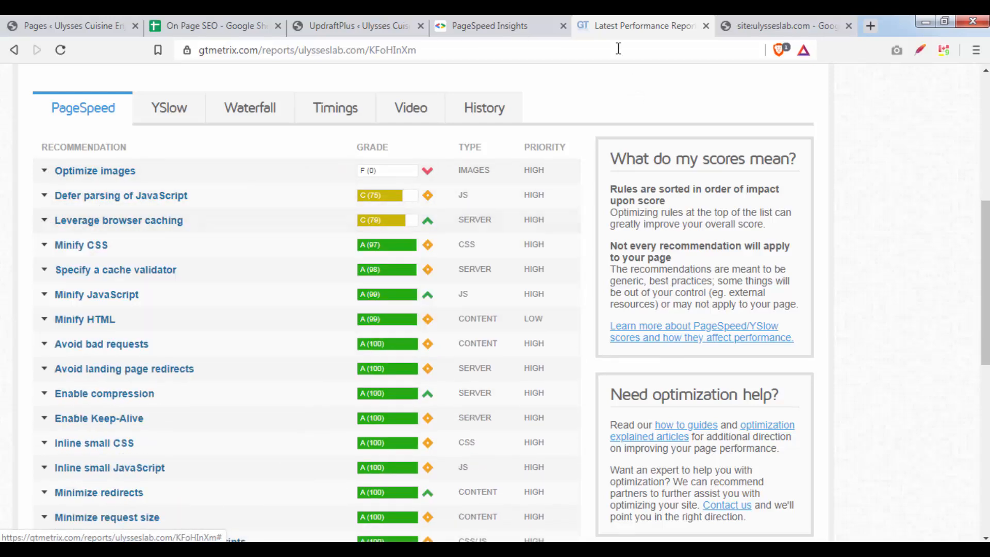
# Return to the PageSpeed Insights report, show the mobile results and take a full-page screen capture.
pyautogui.click(521, 26)
pyautogui.click(152, 206)
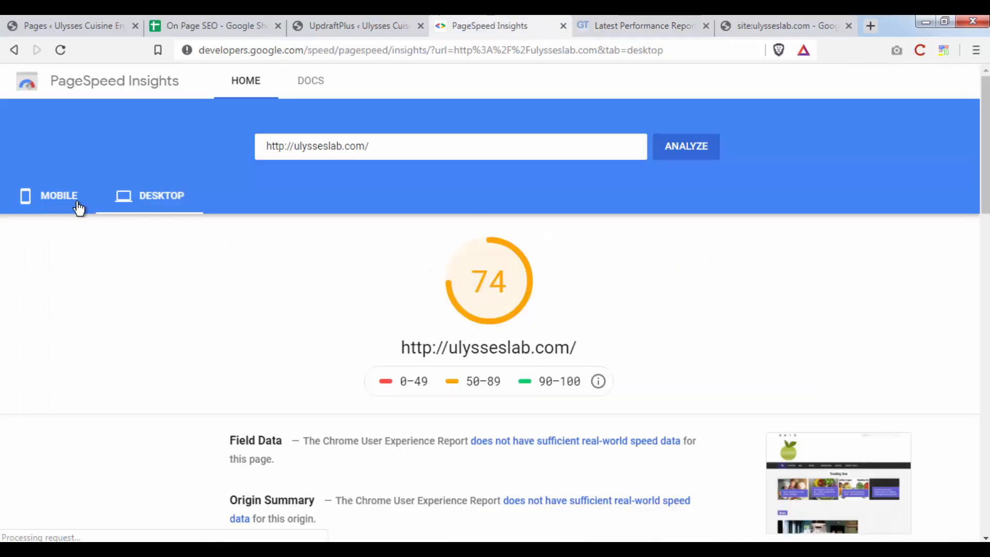
pyautogui.click(79, 208)
pyautogui.click(170, 208)
pyautogui.click(75, 206)
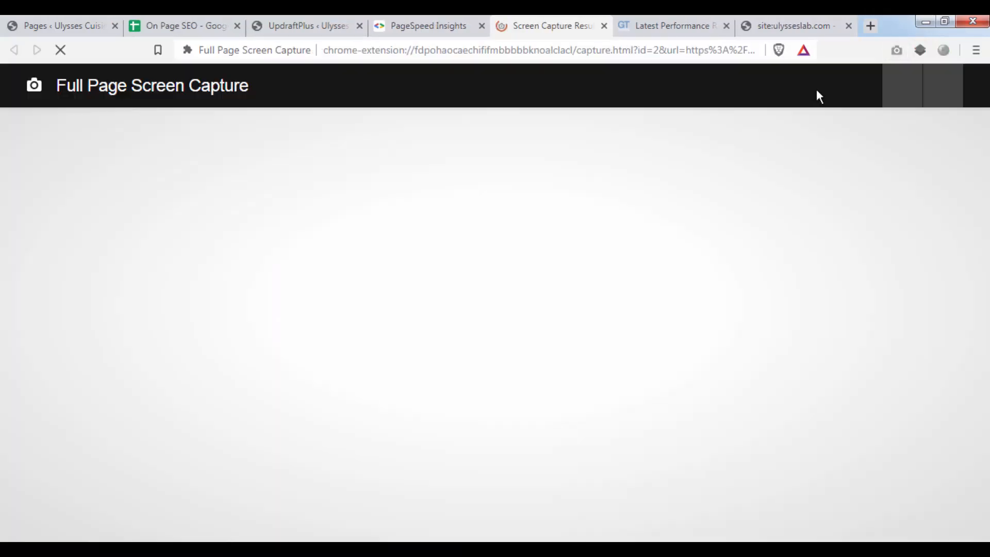
# Start saving the captured PageSpeed Insights page as a PNG image.
pyautogui.click(487, 262)
pyautogui.rightClick(515, 223)
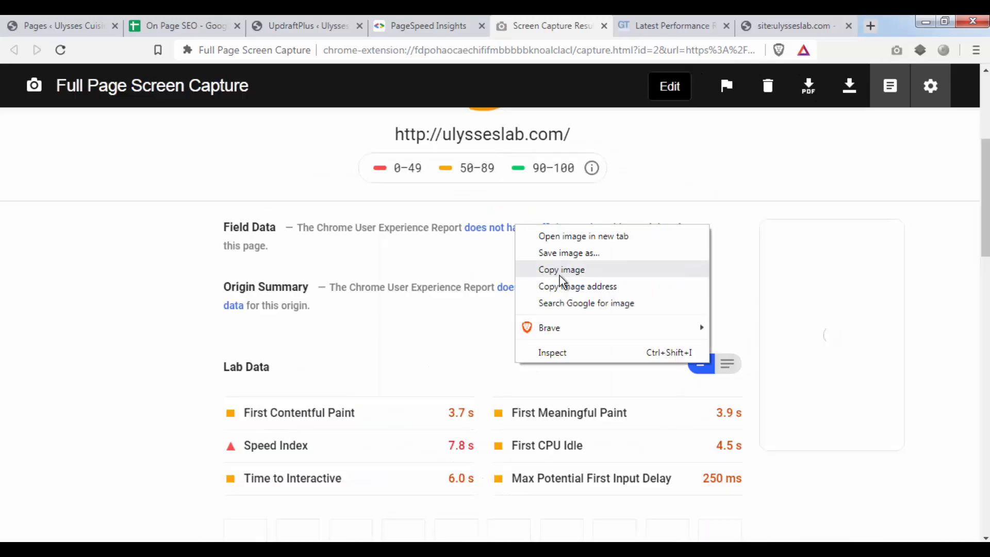
pyautogui.click(607, 252)
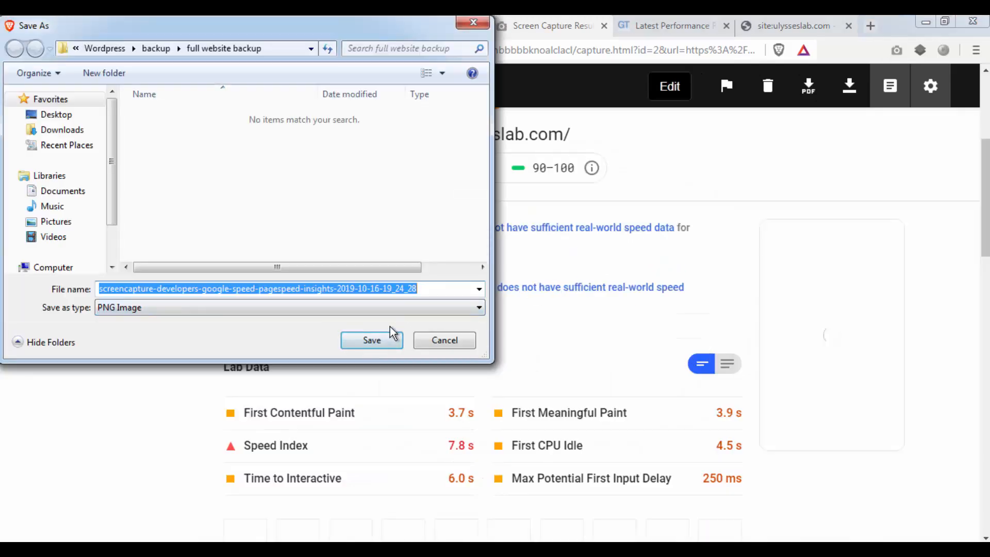
# Go up to the backup folder and create a new folder named "speed screenshot backup" in it.
pyautogui.click(158, 51)
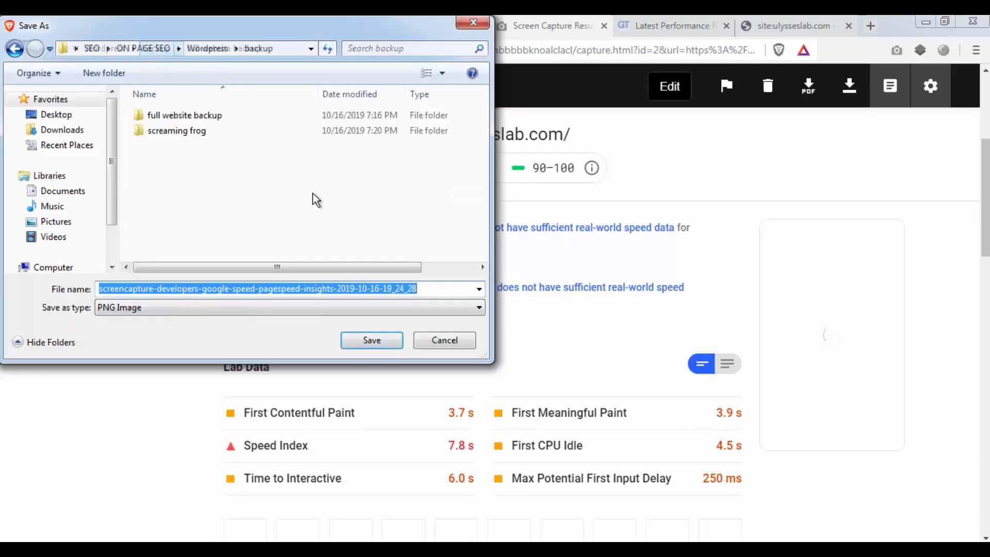
pyautogui.rightClick(225, 181)
pyautogui.moveTo(280, 340)
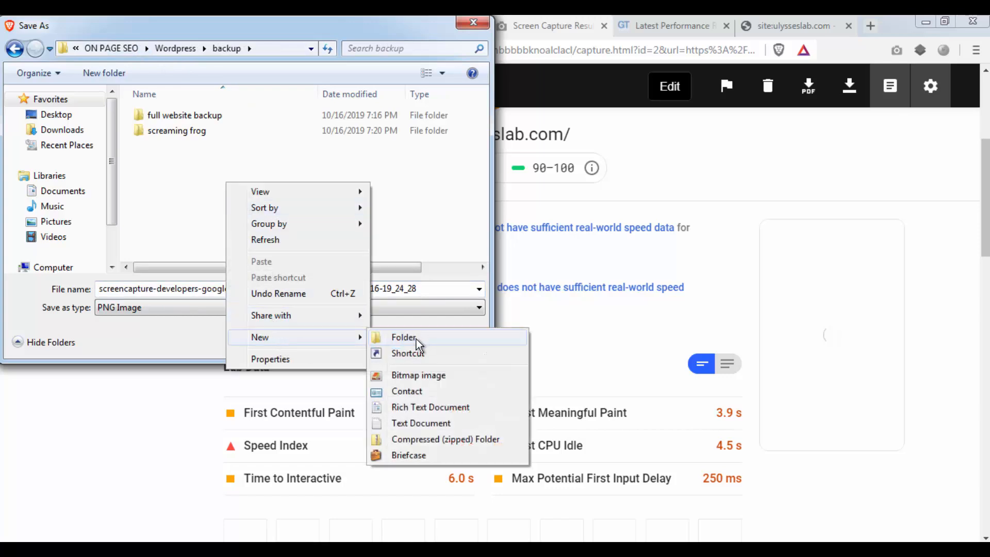
pyautogui.click(416, 337)
pyautogui.write('s')
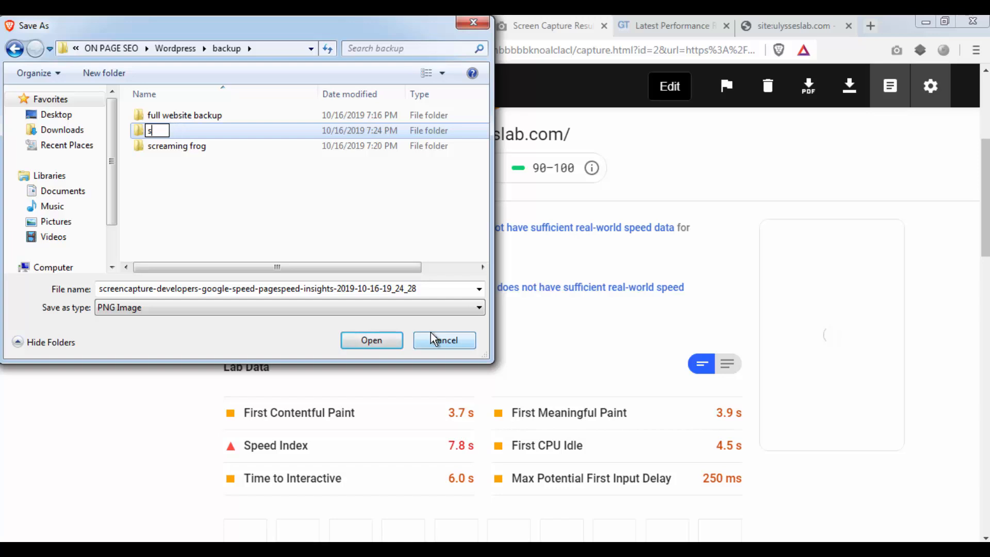
pyautogui.write('ceed sc')
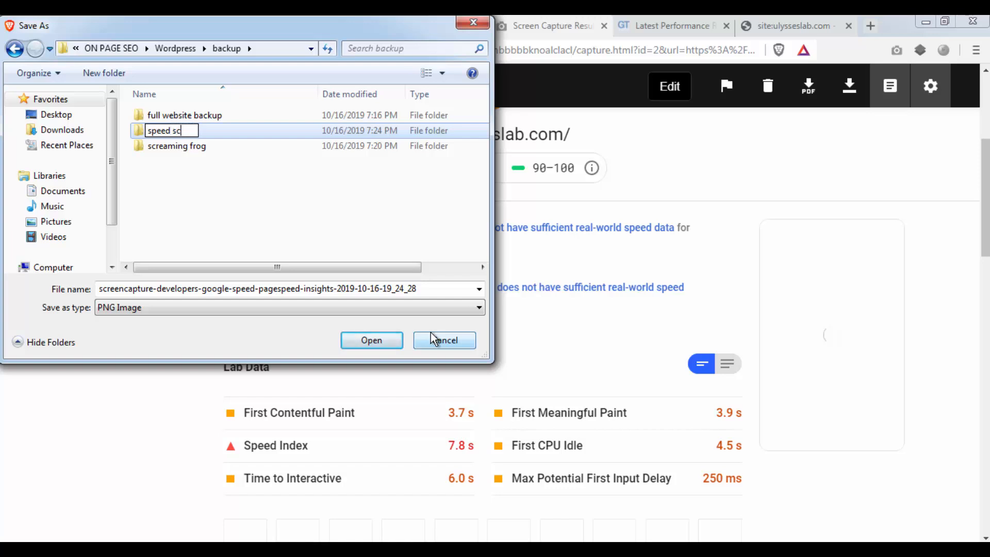
pyautogui.write('reenshot backup')
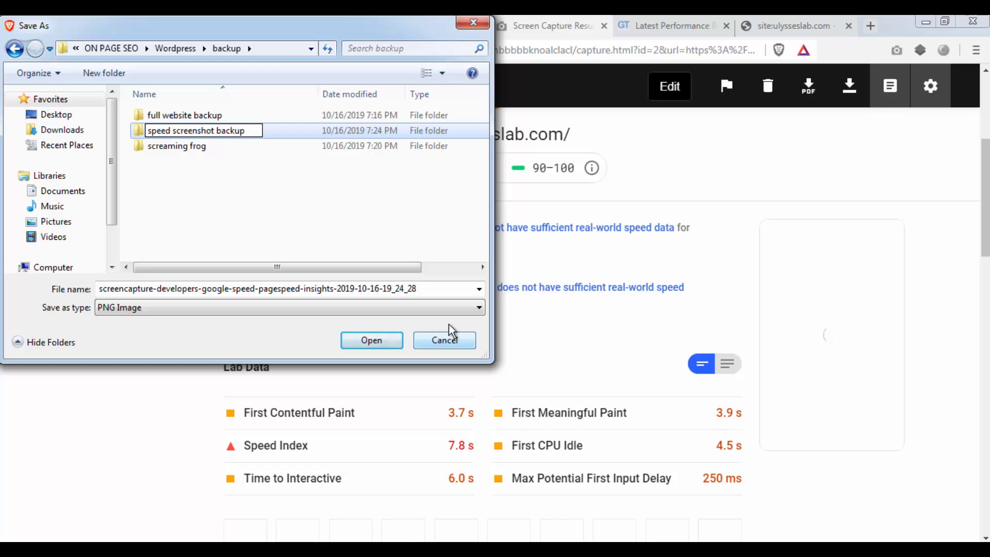
pyautogui.click(323, 135)
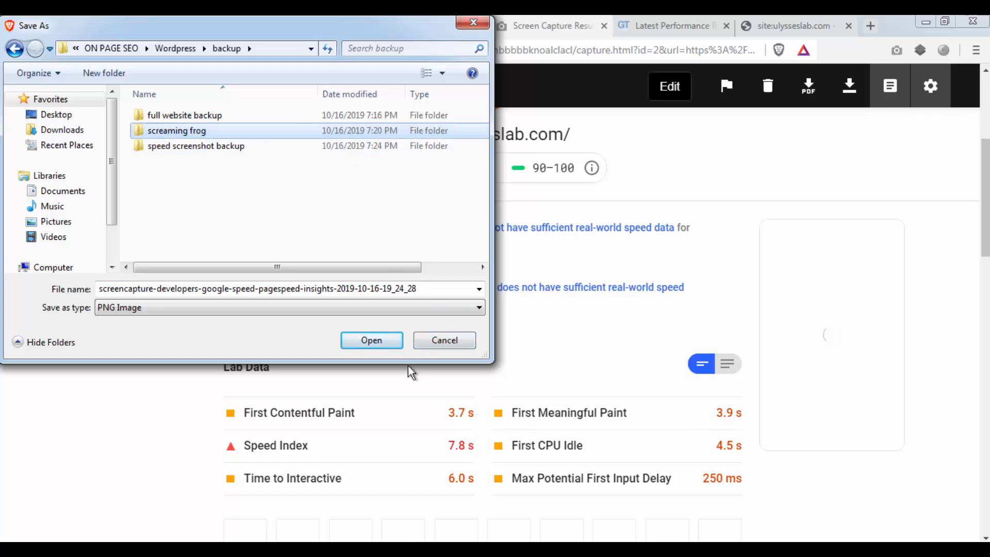
# Save the mobile PageSpeed Insights capture as a PNG in the screaming frog folder, then close the capture result.
pyautogui.doubleClick(300, 135)
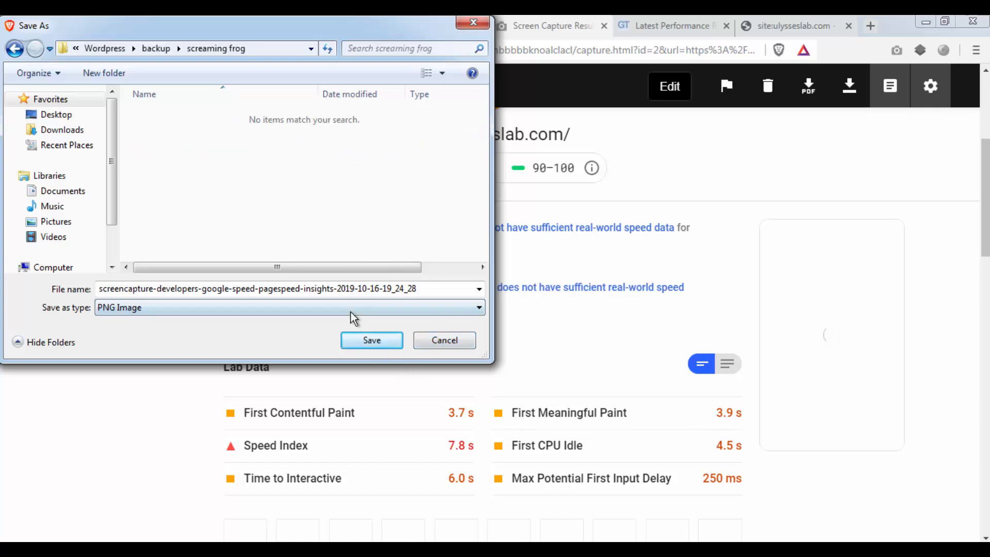
pyautogui.click(368, 340)
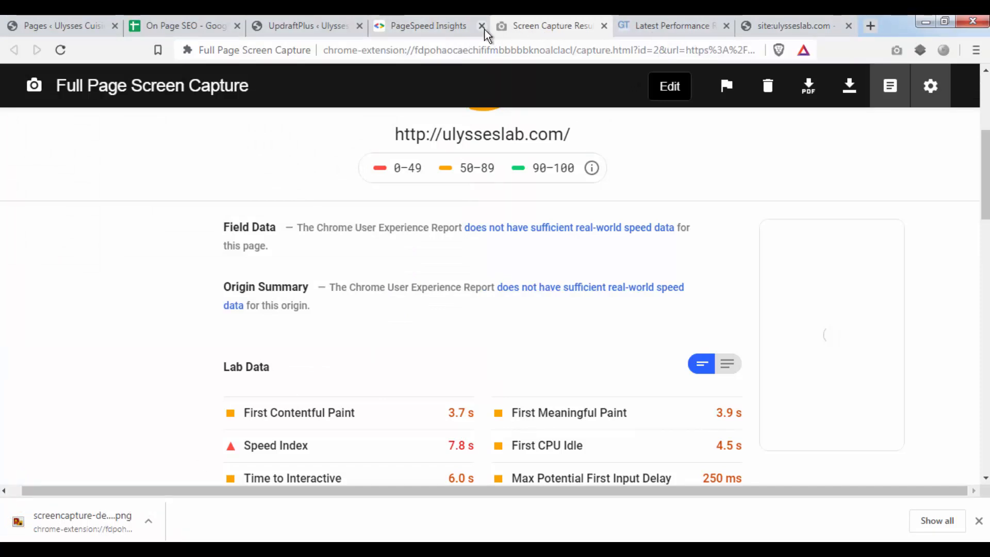
pyautogui.scroll(5, 495, 172)
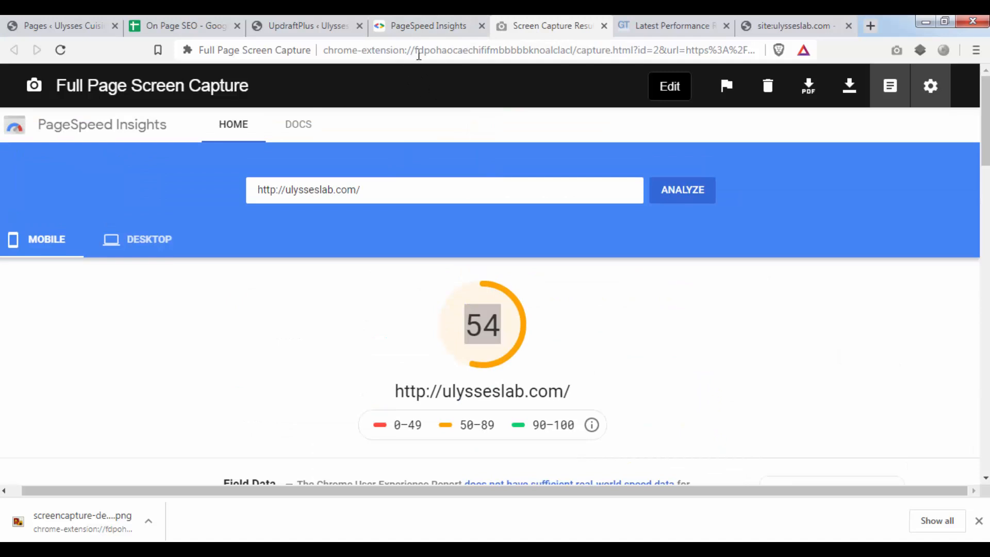
pyautogui.click(427, 26)
pyautogui.click(603, 25)
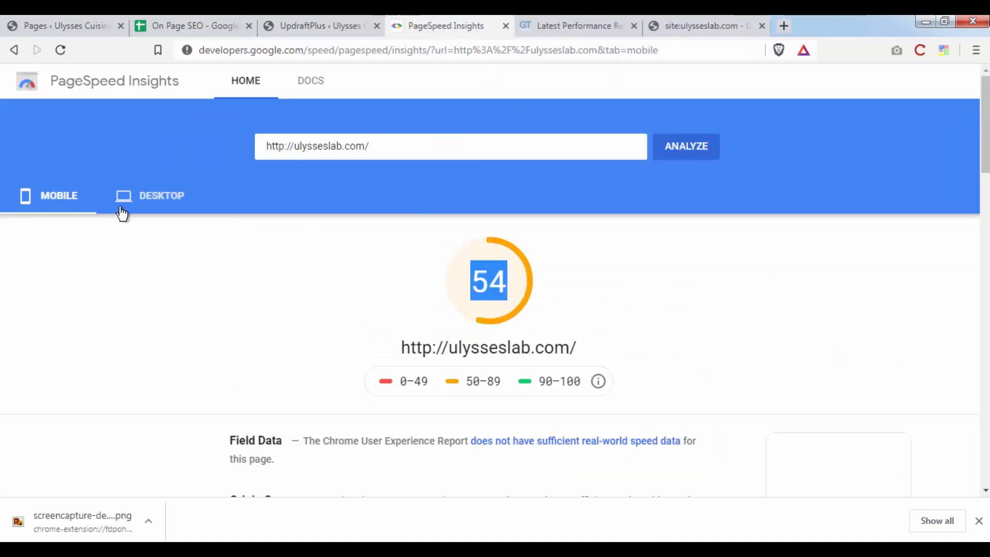
# Take a full-page capture of the desktop PageSpeed Insights results and save it as a PNG in the screaming frog folder.
pyautogui.click(154, 199)
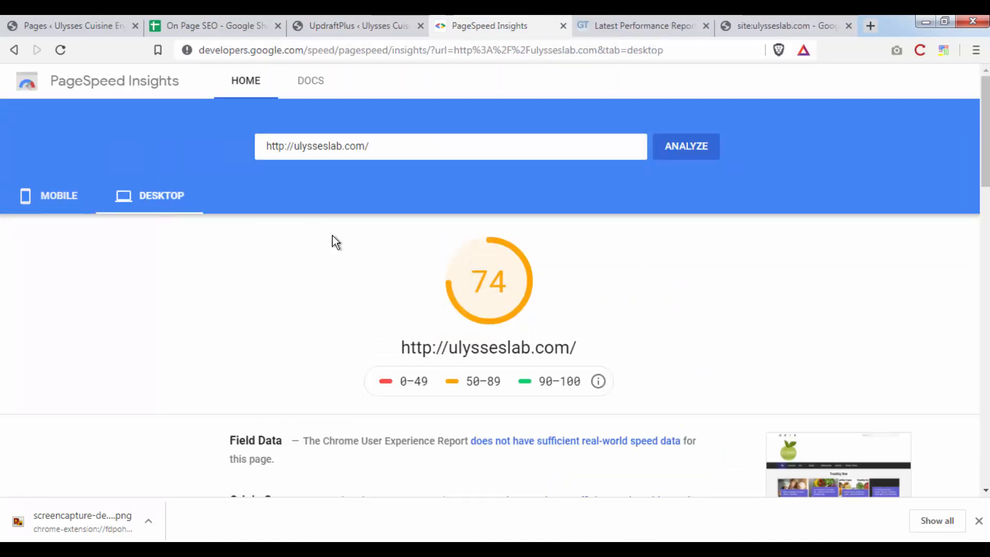
pyautogui.click(896, 52)
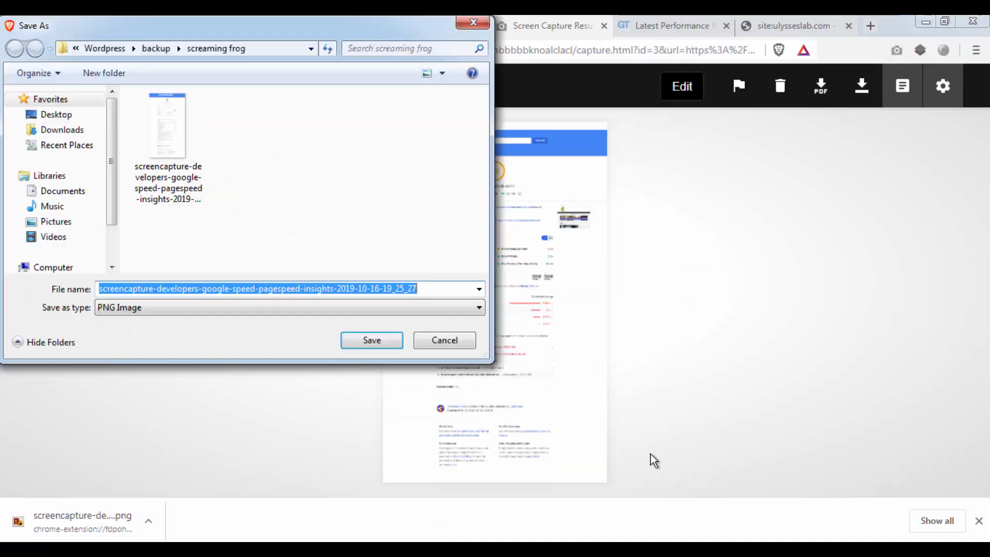
pyautogui.click(419, 344)
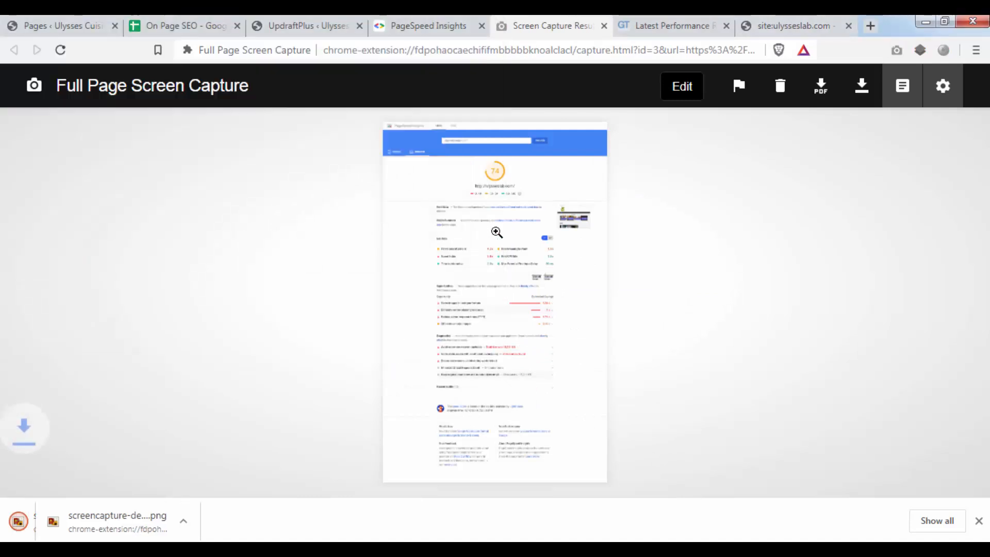
pyautogui.middleClick(543, 26)
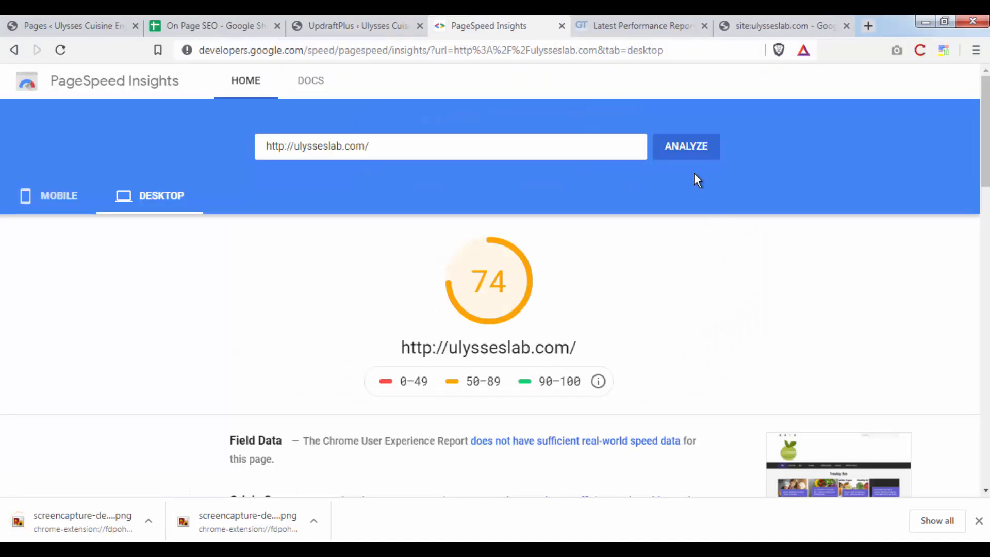
pyautogui.click(47, 208)
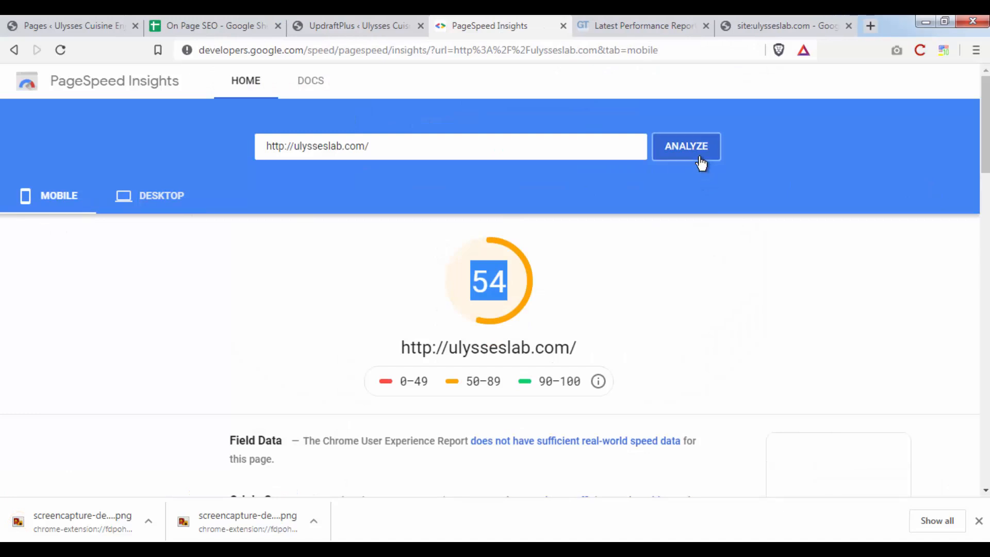
pyautogui.click(150, 203)
pyautogui.click(82, 209)
pyautogui.click(176, 202)
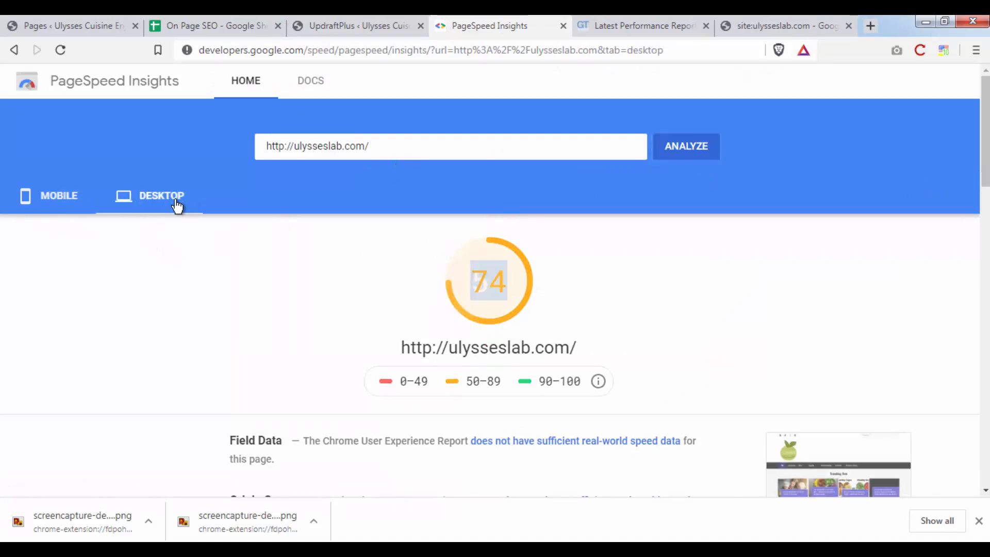
pyautogui.click(63, 205)
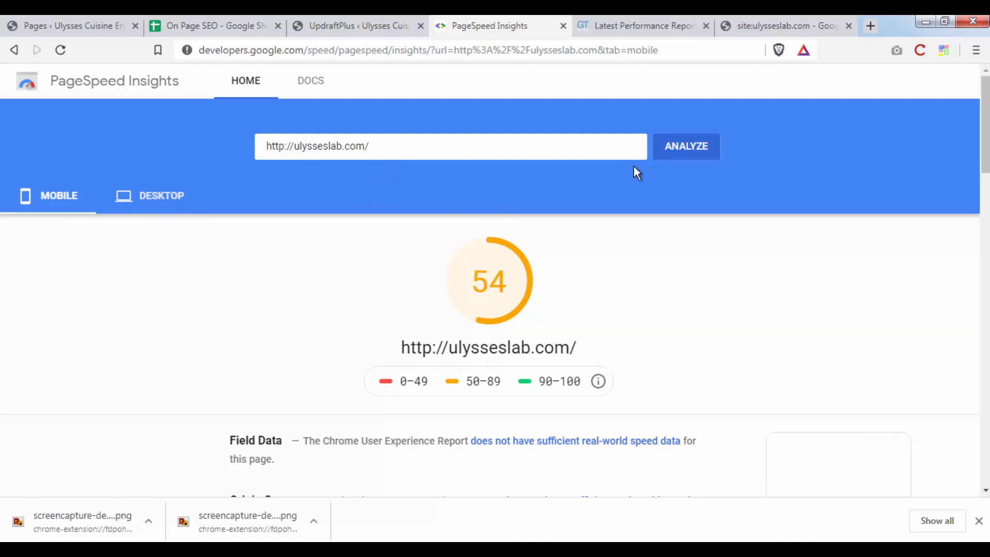
pyautogui.click(680, 154)
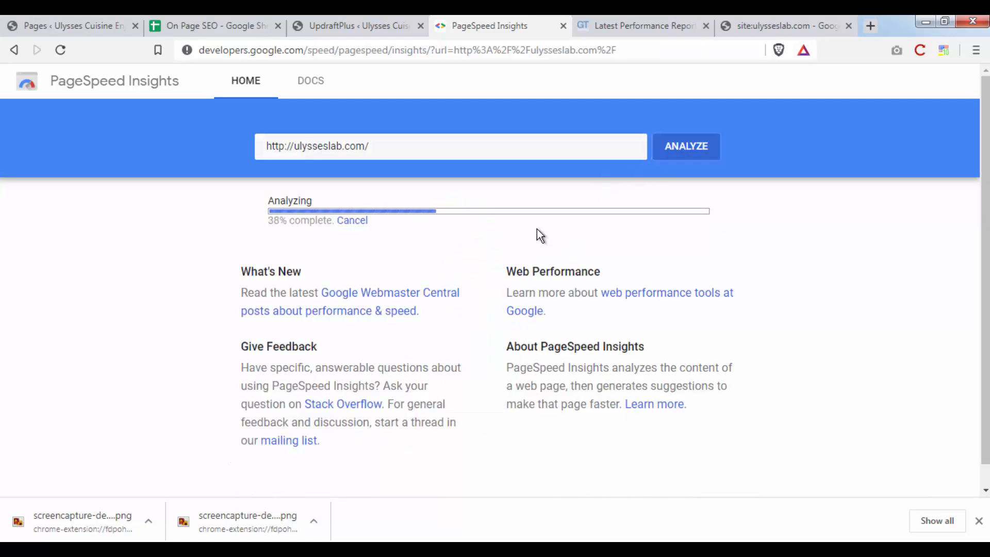
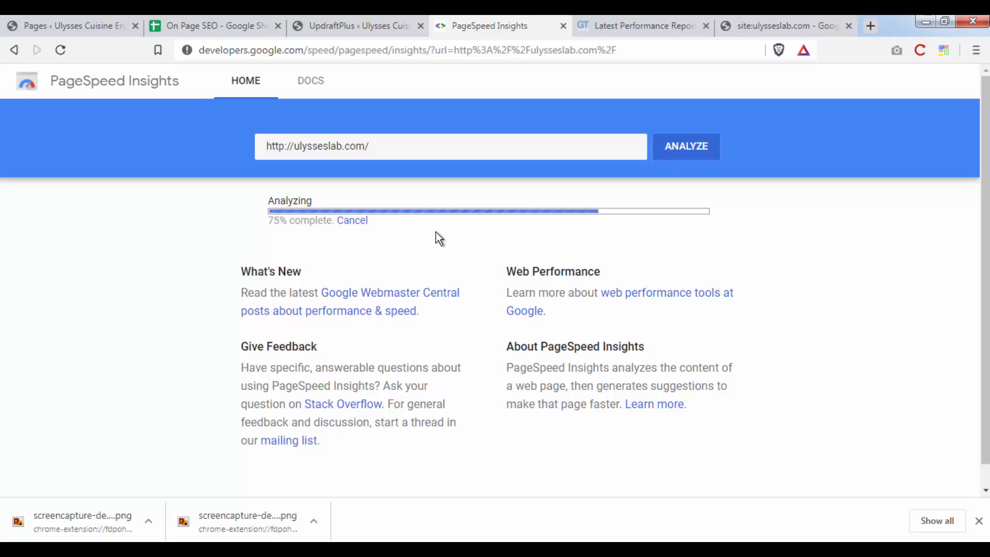
# Look over the GTmetrix report for ulysseslab.com and take a full-page screen capture of it.
pyautogui.click(647, 31)
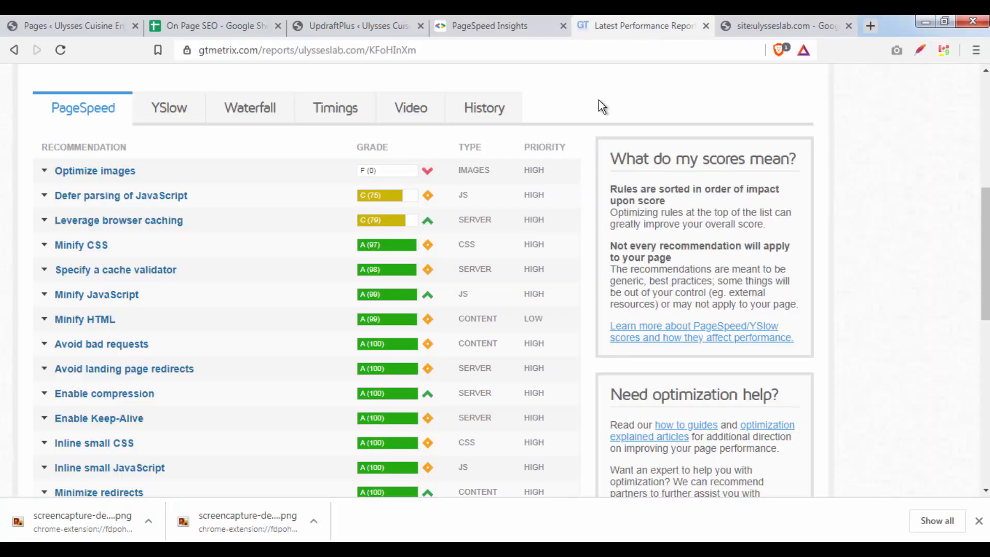
pyautogui.scroll(7, 567, 221)
pyautogui.scroll(-10, 407, 240)
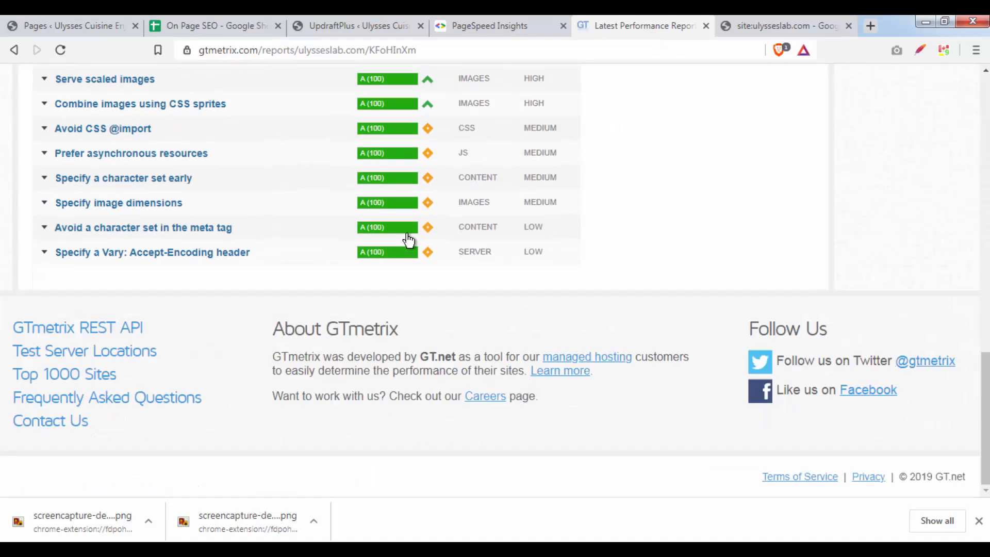
pyautogui.scroll(10, 418, 237)
pyautogui.scroll(1, 510, 240)
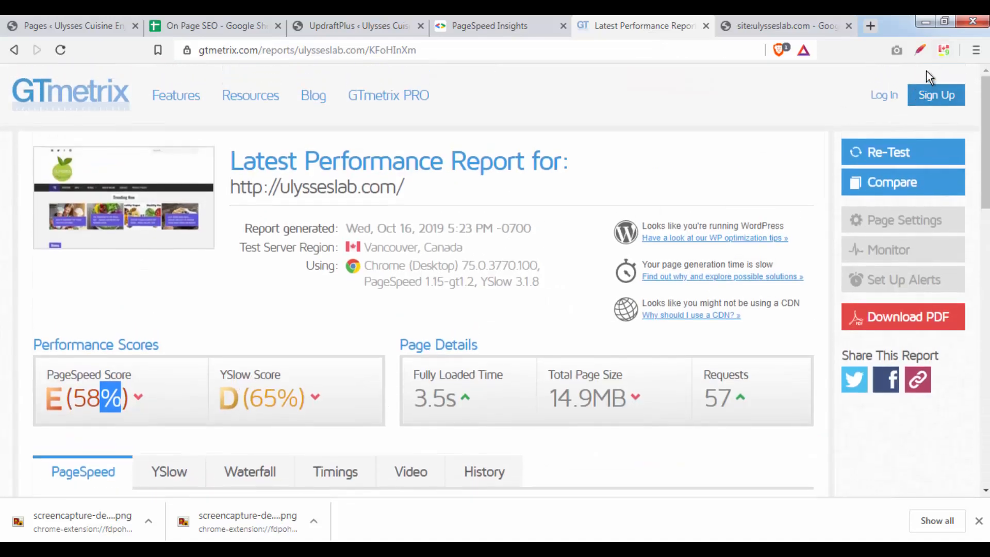
pyautogui.click(897, 50)
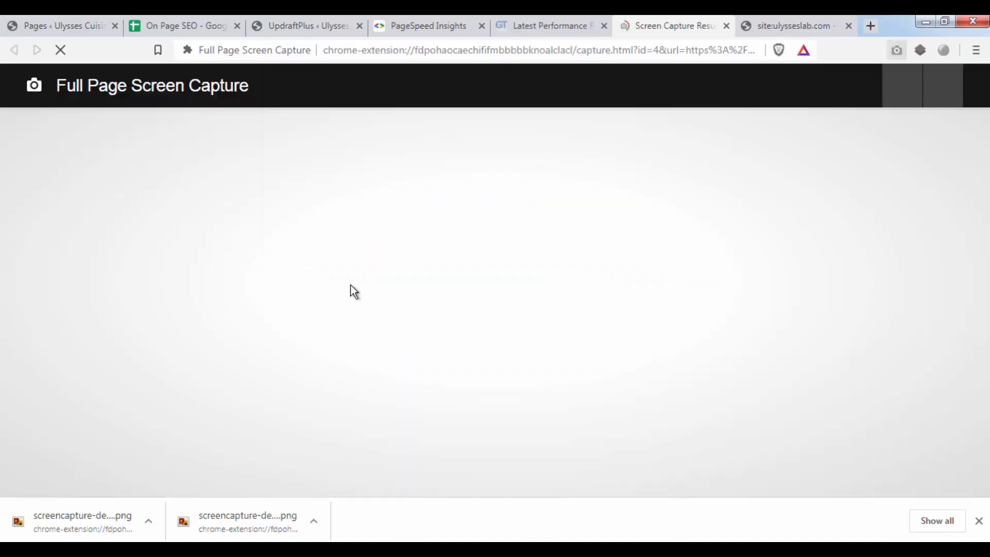
# Save the captured GTmetrix report as an image in the screaming frog folder.
pyautogui.click(546, 29)
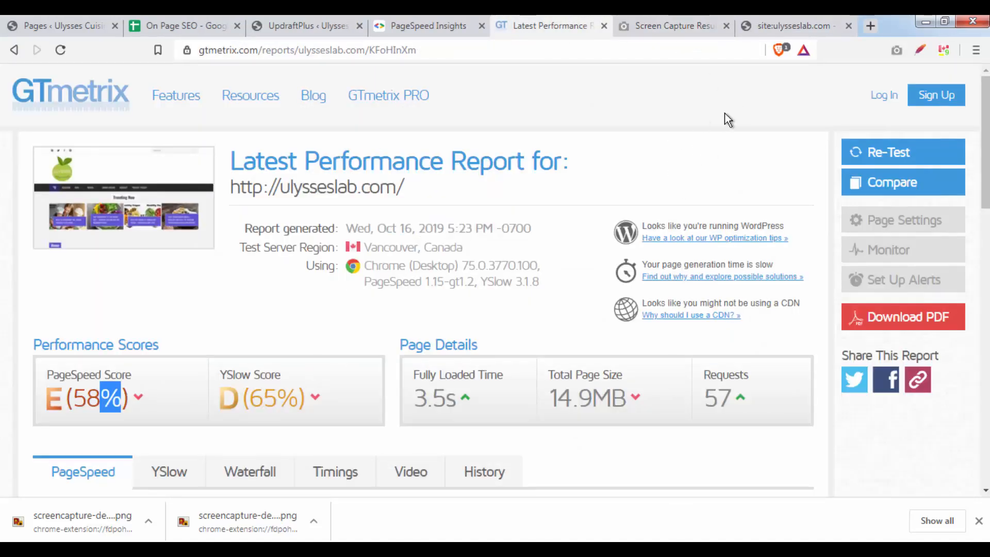
pyautogui.click(722, 25)
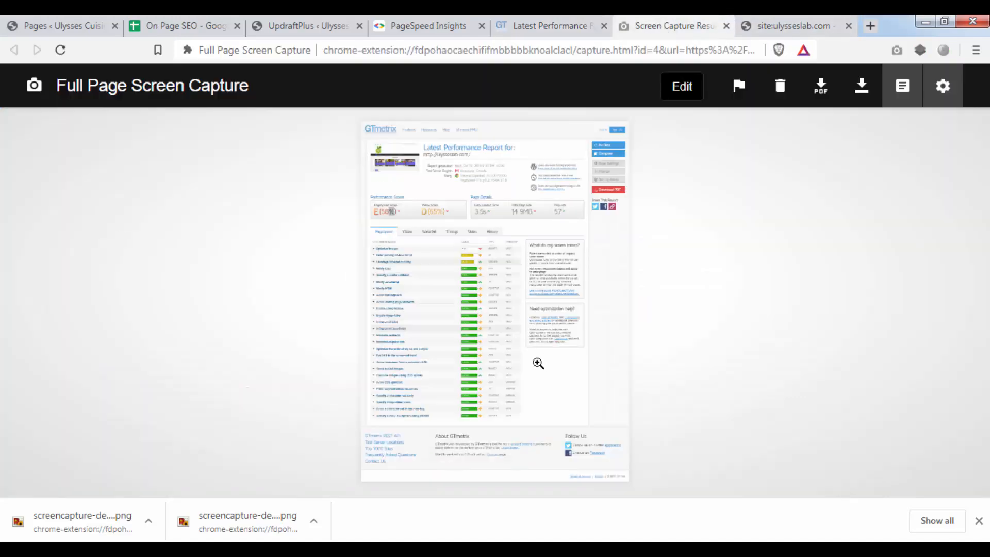
pyautogui.rightClick(495, 274)
pyautogui.click(548, 304)
pyautogui.press('Return')
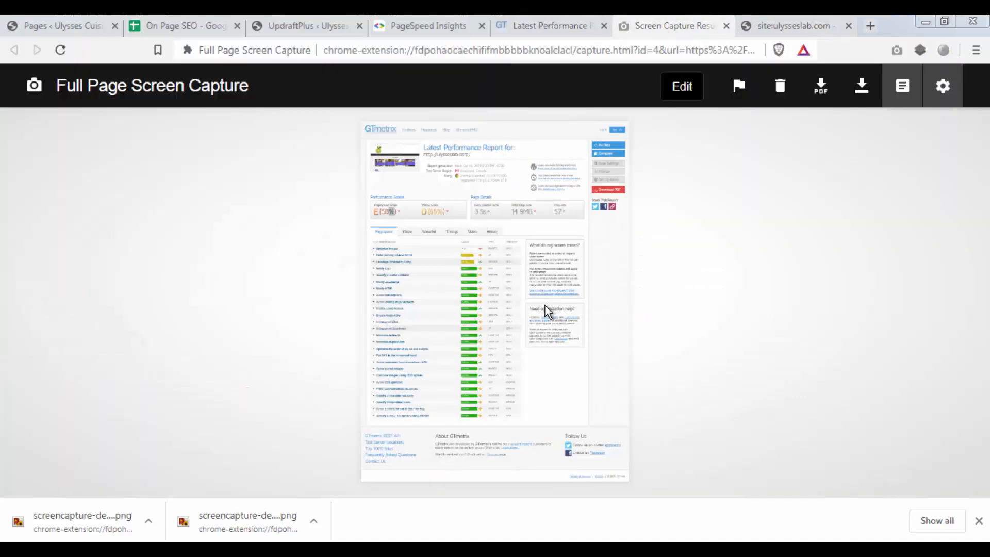
# Return to PageSpeed Insights and check the mobile score of the rerun analysis.
pyautogui.click(543, 32)
pyautogui.click(431, 25)
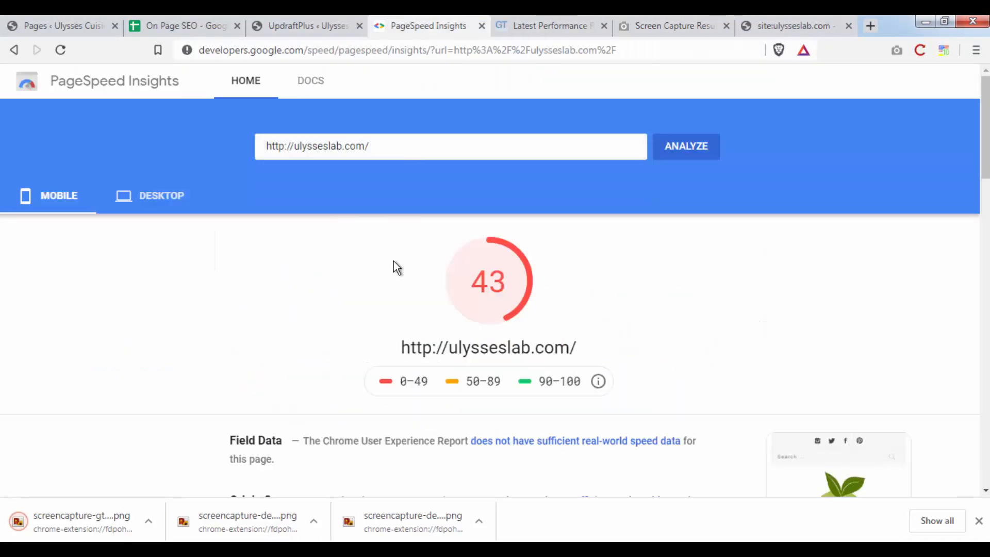
pyautogui.moveTo(459, 284); pyautogui.dragTo(549, 302)
pyautogui.click(605, 332)
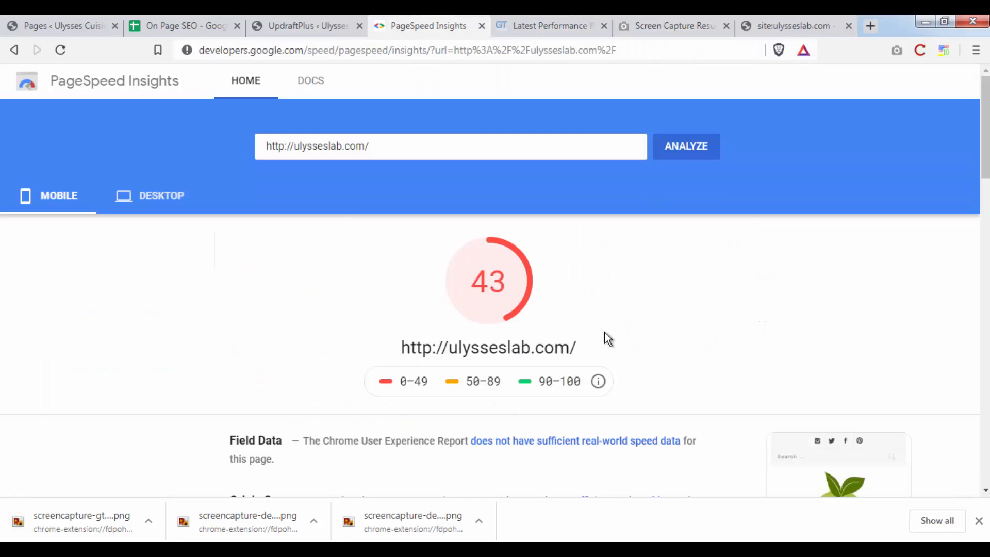
pyautogui.doubleClick(492, 292)
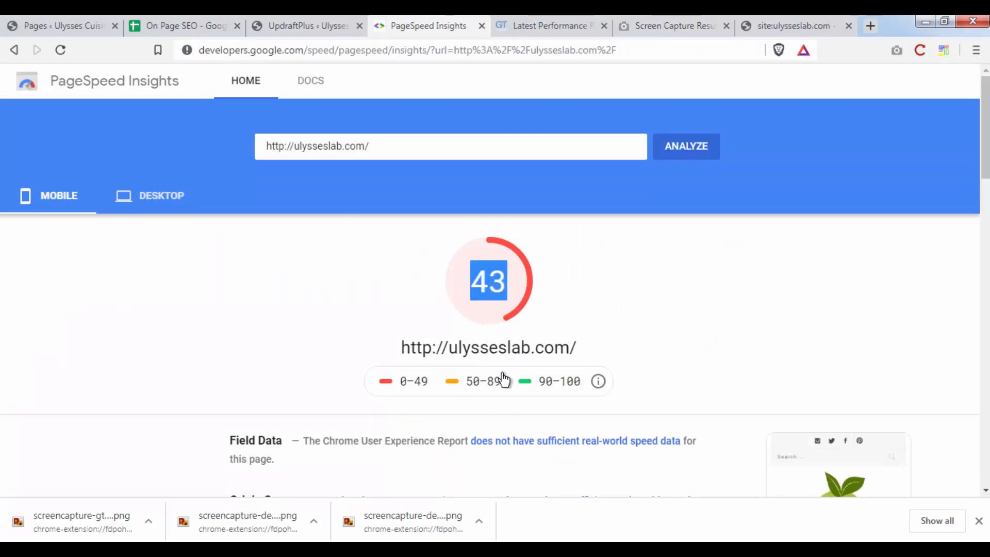
# Show the downloaded captures in their folder and view the saved mobile PageSpeed Insights screenshot up close, then put both windows away.
pyautogui.click(487, 531)
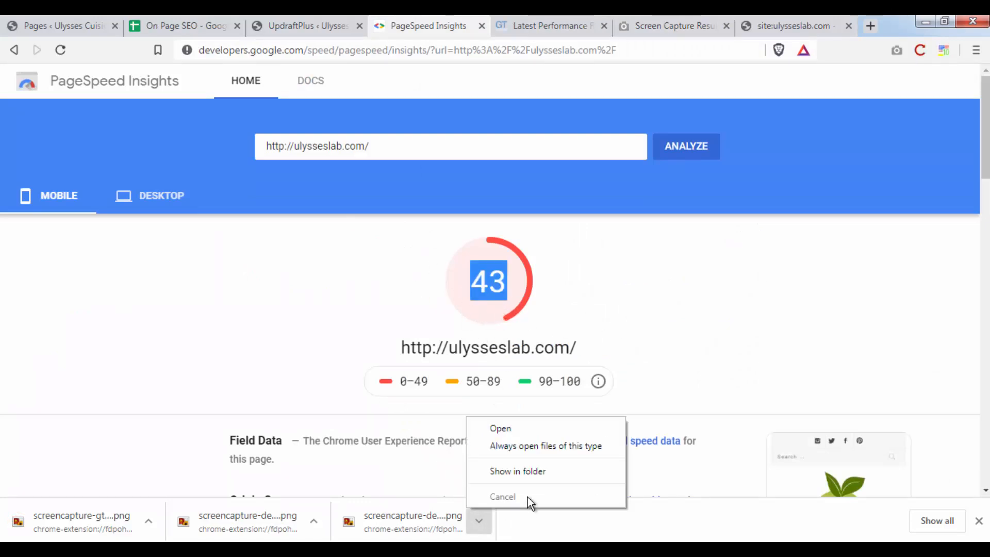
pyautogui.click(552, 475)
pyautogui.click(322, 253)
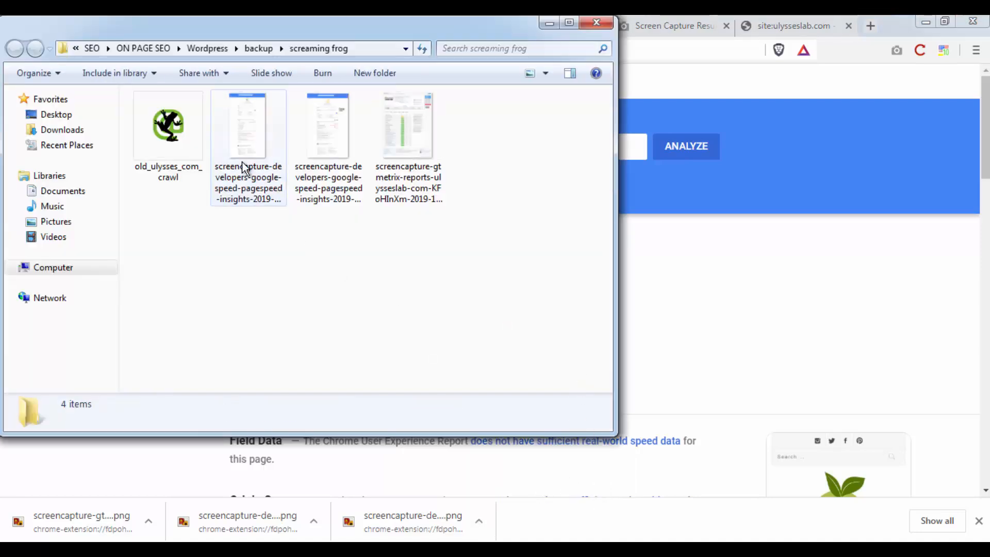
pyautogui.click(243, 158)
pyautogui.doubleClick(243, 157)
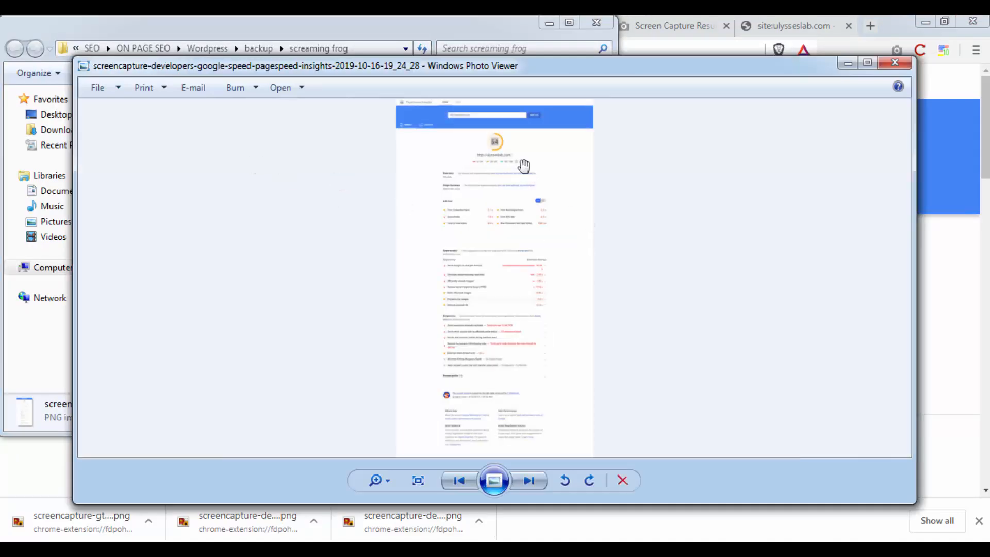
pyautogui.scroll(3, 523, 165)
pyautogui.moveTo(523, 165); pyautogui.dragTo(510, 263)
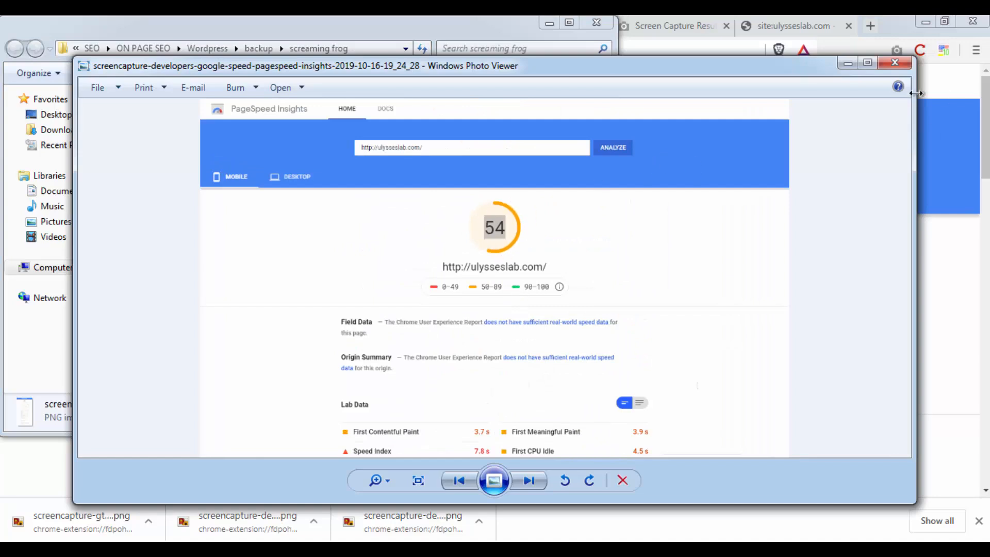
pyautogui.click(895, 63)
pyautogui.click(545, 24)
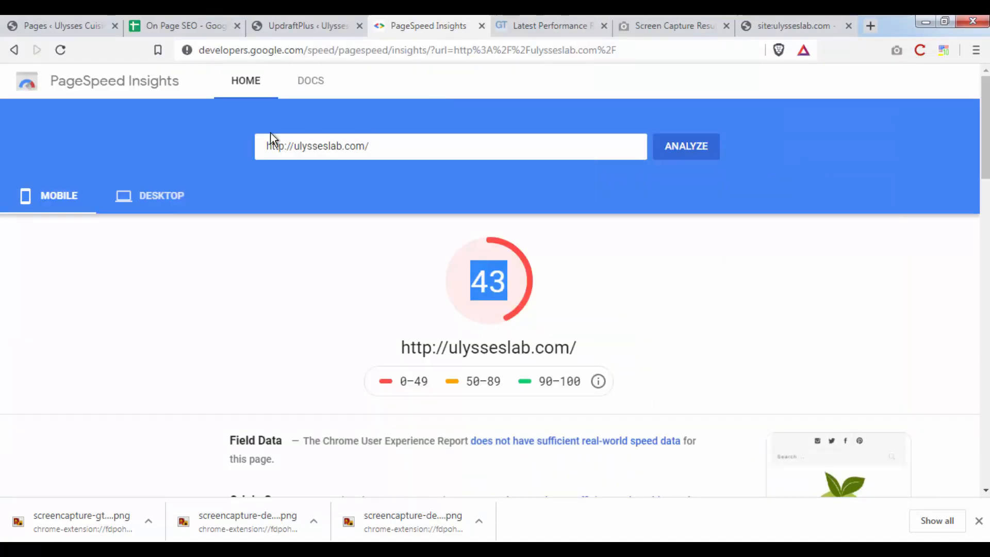
# Compare the mobile and desktop scores of the ulysseslab.com PageSpeed Insights analysis, finishing on the desktop result.
pyautogui.click(178, 188)
pyautogui.click(71, 208)
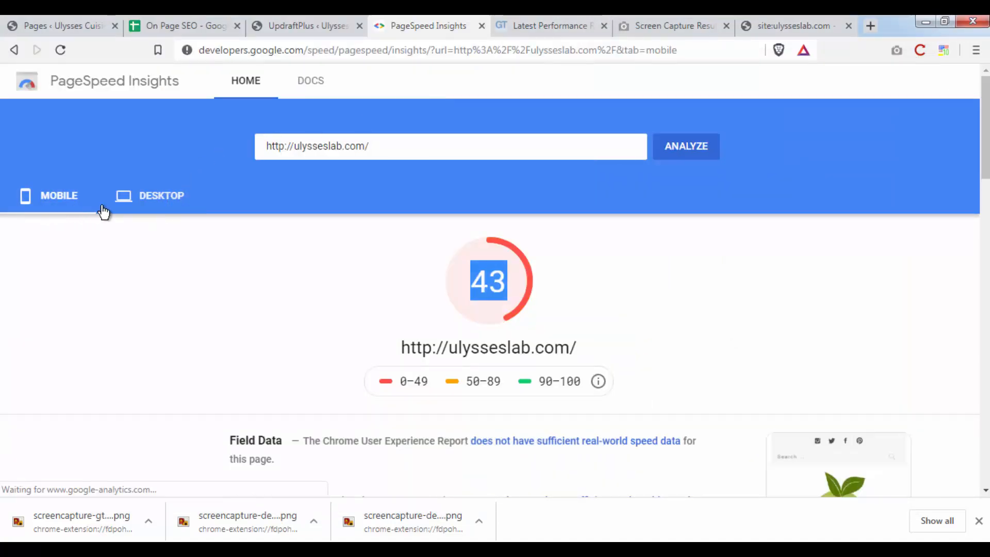
pyautogui.click(103, 207)
pyautogui.click(70, 209)
pyautogui.click(140, 207)
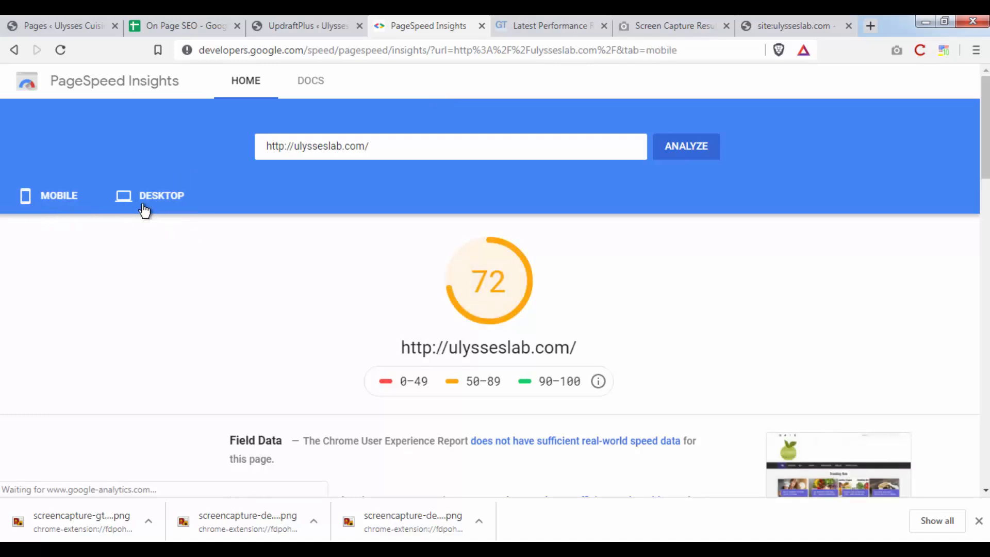
pyautogui.click(69, 209)
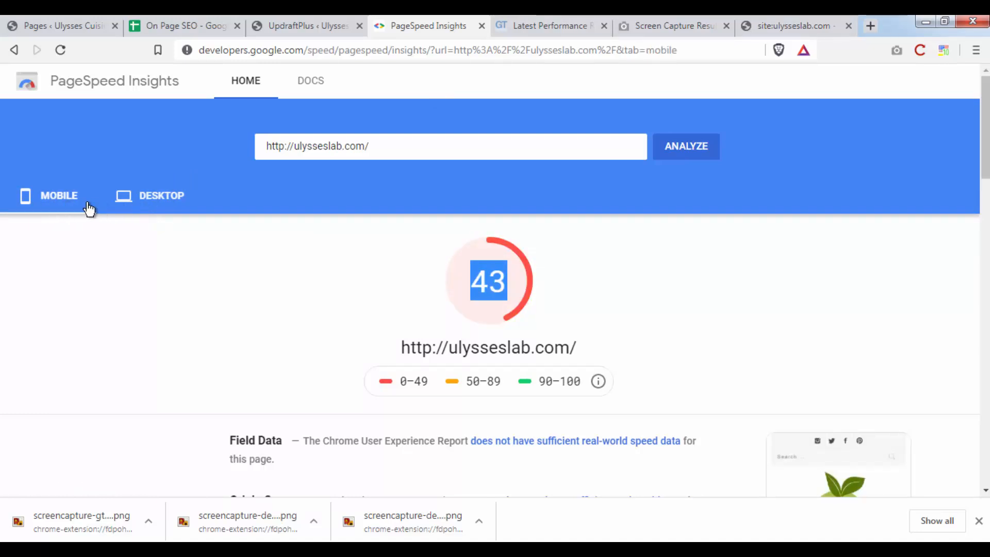
pyautogui.click(138, 204)
pyautogui.click(33, 202)
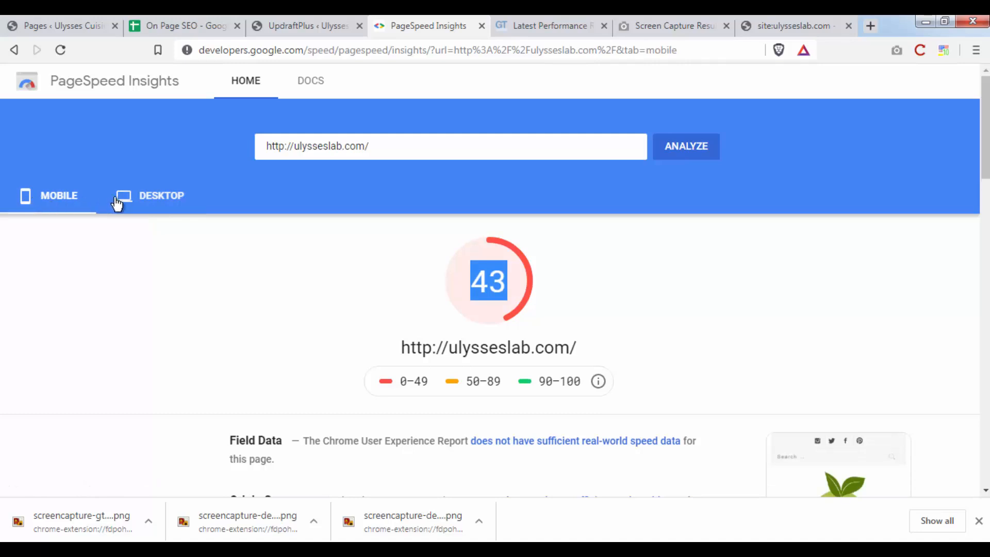
pyautogui.click(120, 201)
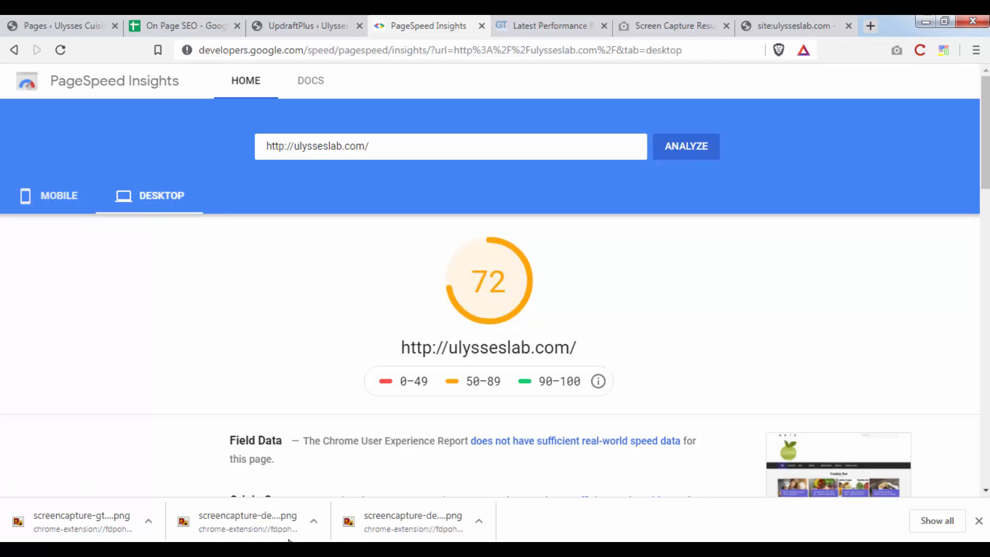
# Show the downloaded captures in the screaming frog folder and view both saved PageSpeed Insights screenshots, then move the folder window aside.
pyautogui.click(314, 521)
pyautogui.click(344, 471)
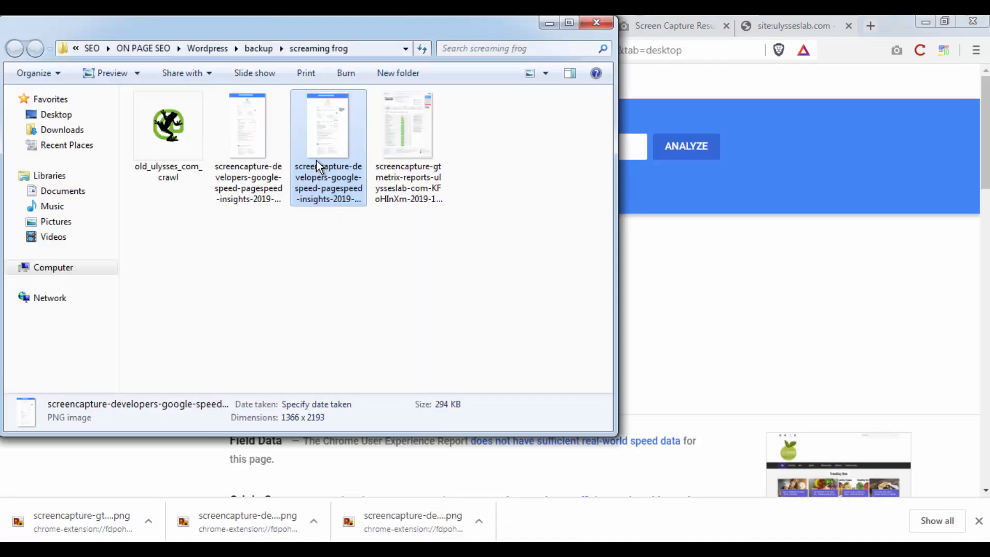
pyautogui.doubleClick(316, 164)
pyautogui.scroll(3, 513, 195)
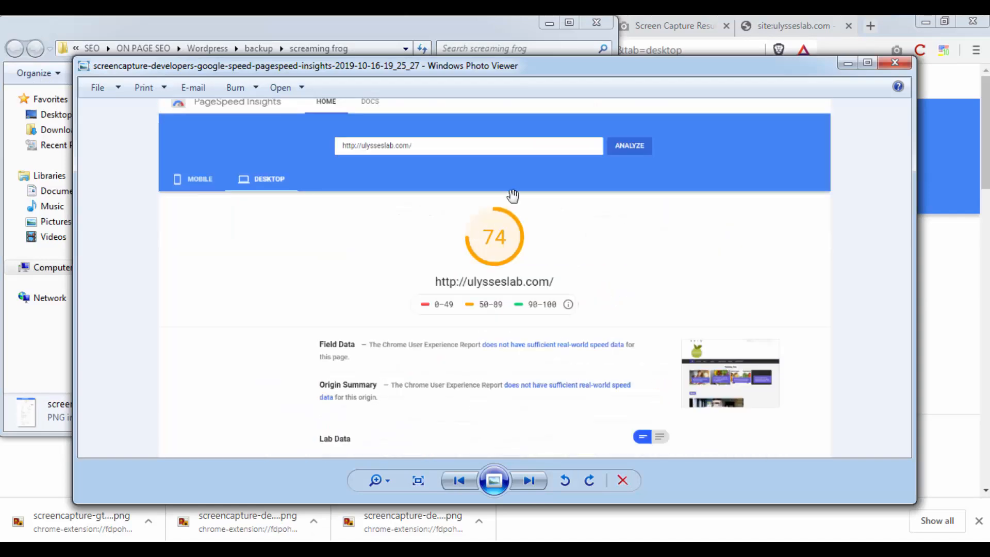
pyautogui.click(895, 62)
pyautogui.moveTo(342, 23); pyautogui.dragTo(515, 233)
pyautogui.doubleClick(428, 320)
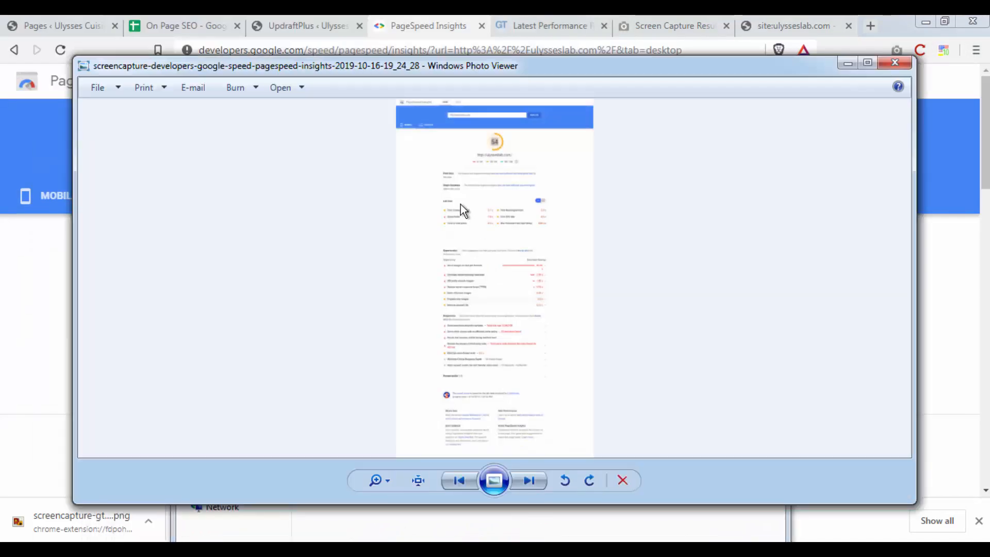
pyautogui.scroll(3, 460, 204)
pyautogui.click(893, 66)
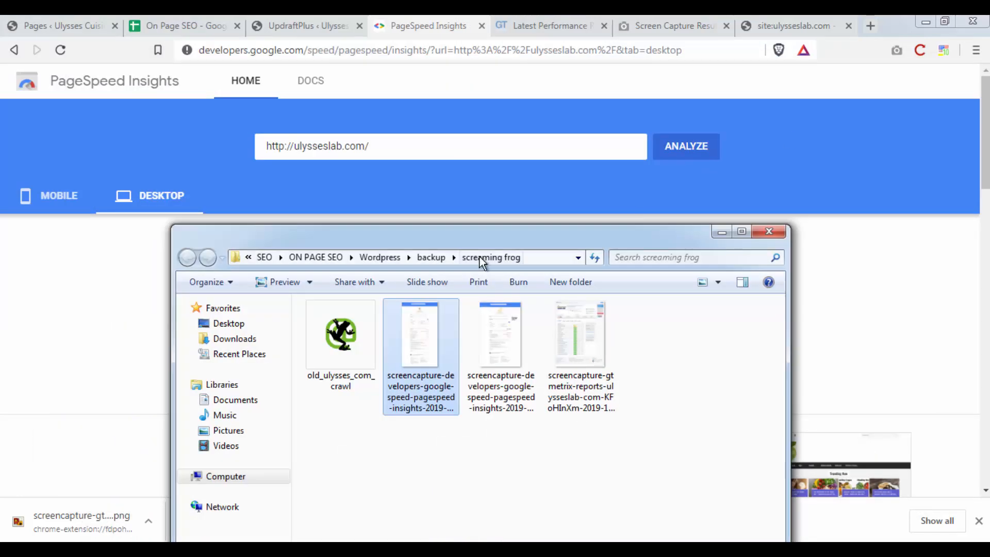
pyautogui.moveTo(515, 234); pyautogui.dragTo(650, 407)
# Switch PageSpeed Insights back to the mobile result and check its performance score.
pyautogui.click(63, 205)
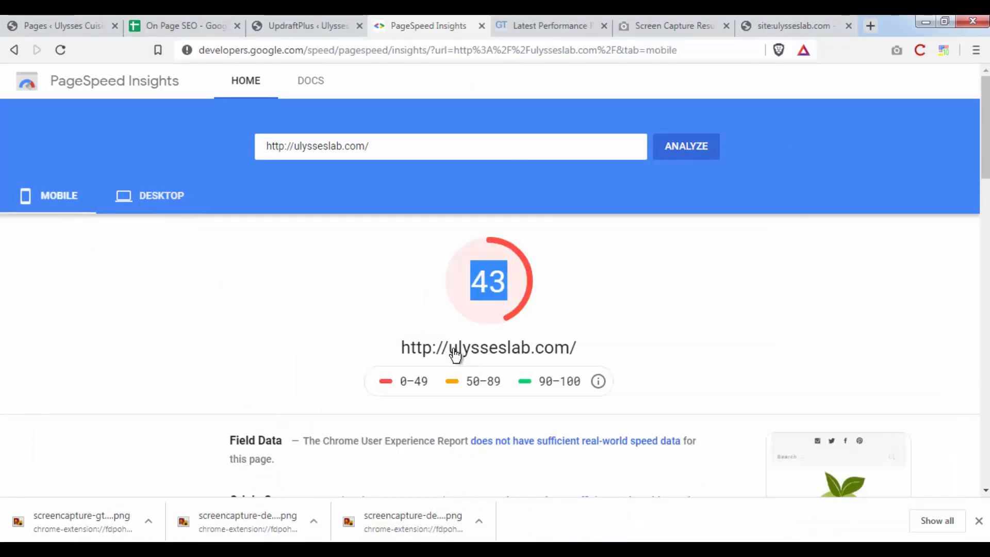
pyautogui.click(444, 293)
pyautogui.moveTo(444, 293); pyautogui.dragTo(619, 346)
pyautogui.click(613, 342)
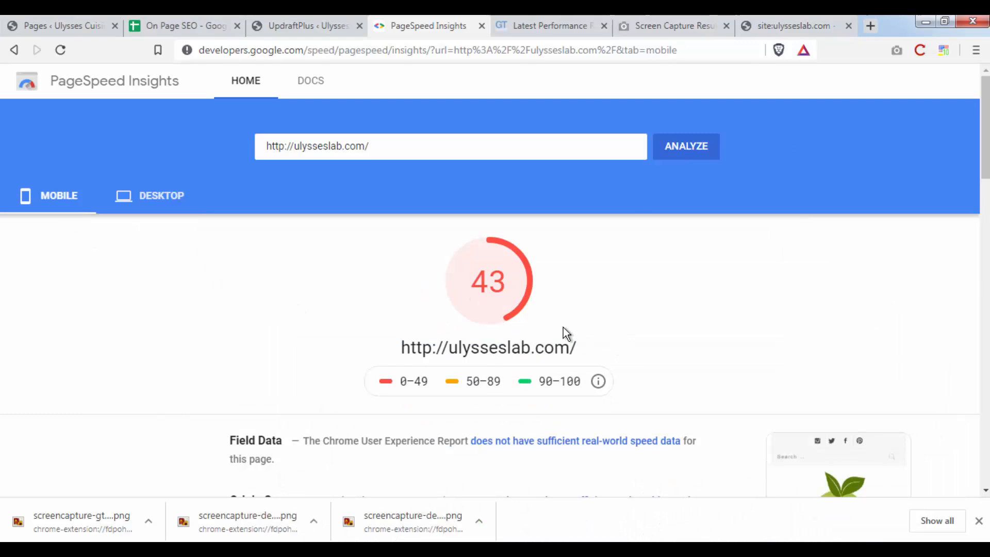
pyautogui.doubleClick(461, 279)
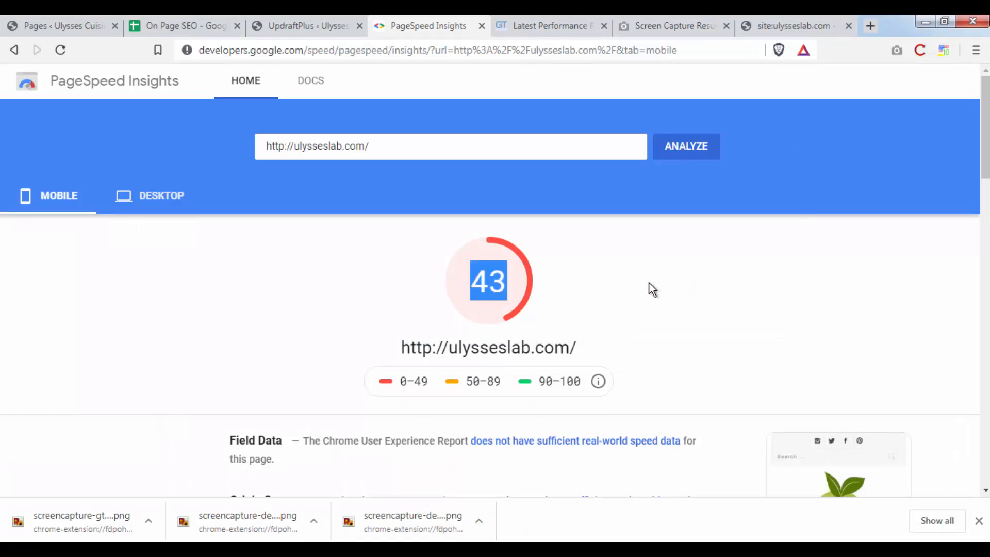
pyautogui.click(630, 263)
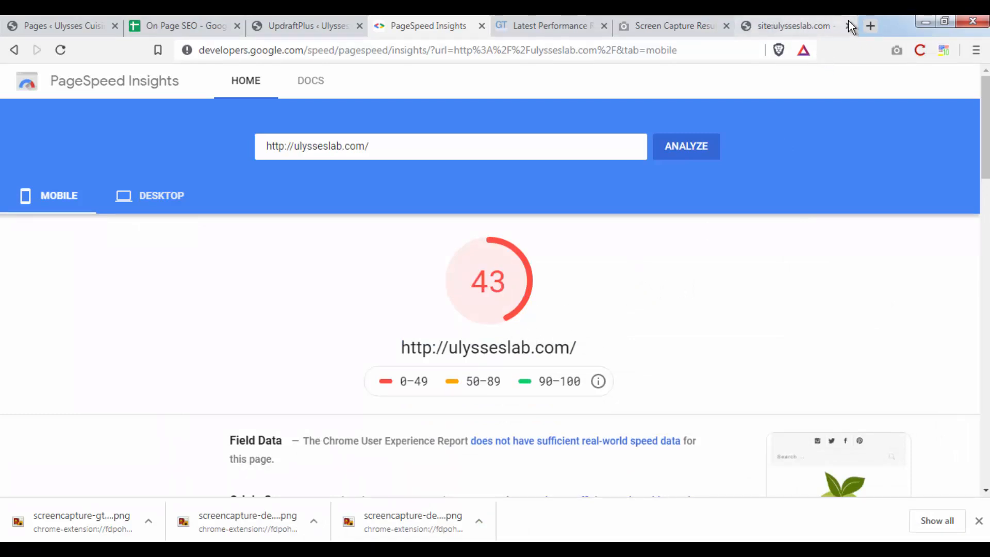
# Open the ulysseslab.com homepage in a new tab from its WordPress dashboard.
pyautogui.click(329, 26)
pyautogui.moveTo(135, 93)
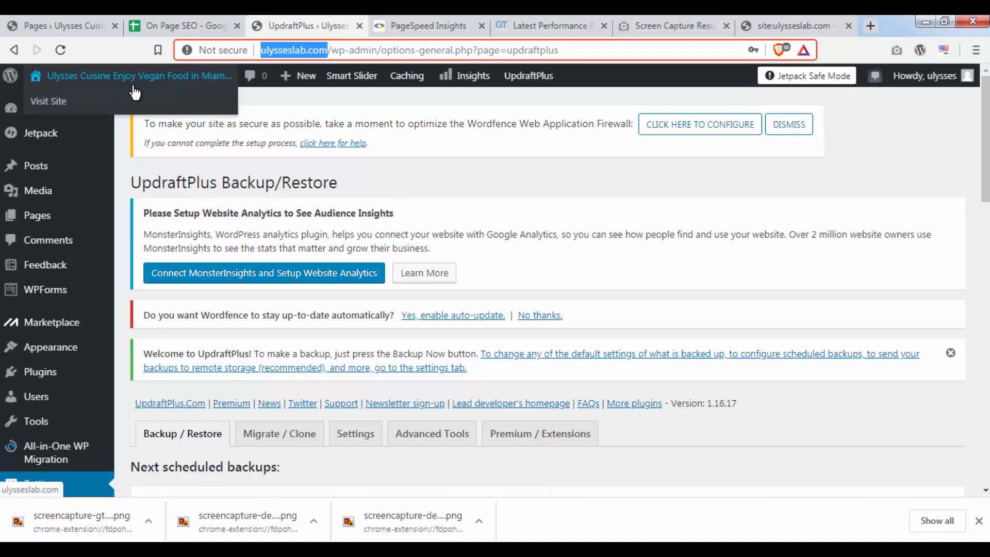
pyautogui.middleClick(198, 82)
pyautogui.click(372, 28)
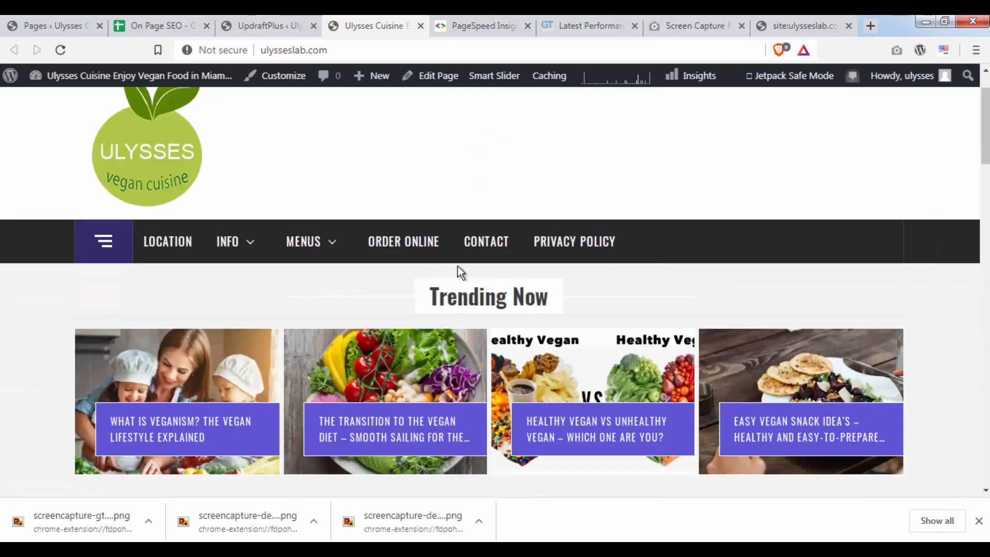
# Examine the homepage's image slider by paging through its slides, and look over the location and opening-hours sections below it.
pyautogui.scroll(-10, 456, 266)
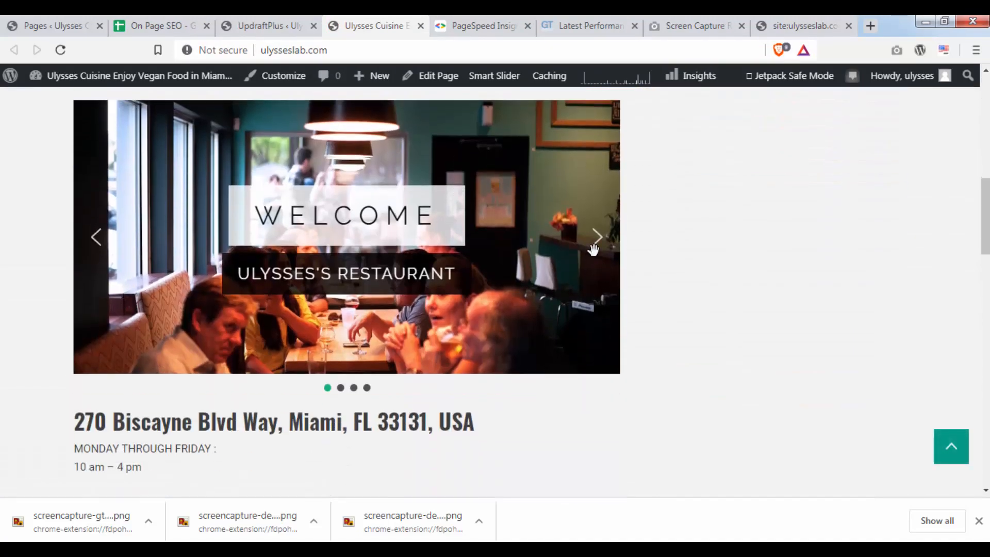
pyautogui.click(599, 239)
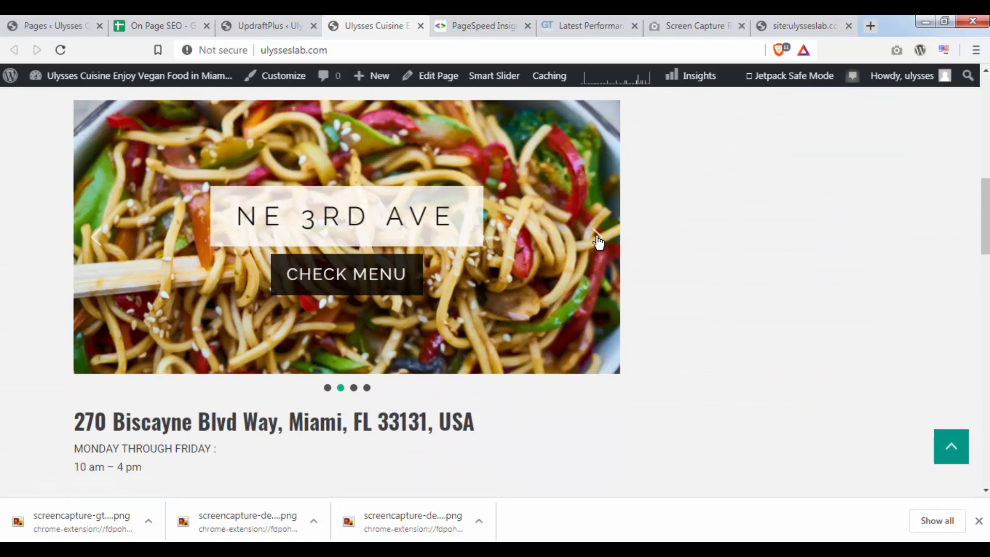
pyautogui.click(598, 240)
pyautogui.click(99, 236)
pyautogui.click(101, 237)
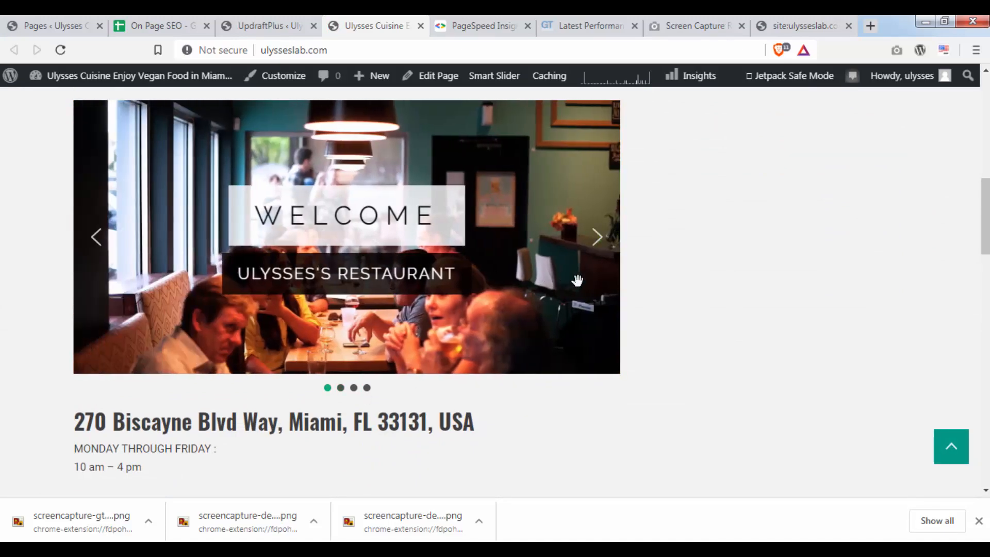
pyautogui.scroll(1, 577, 280)
pyautogui.scroll(-15, 607, 282)
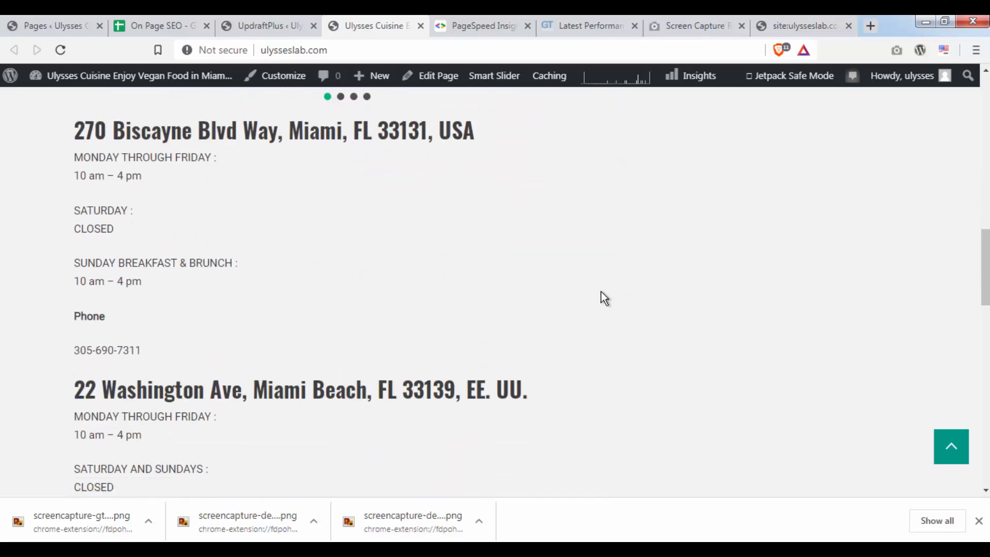
pyautogui.scroll(-5, 644, 340)
pyautogui.scroll(20, 645, 338)
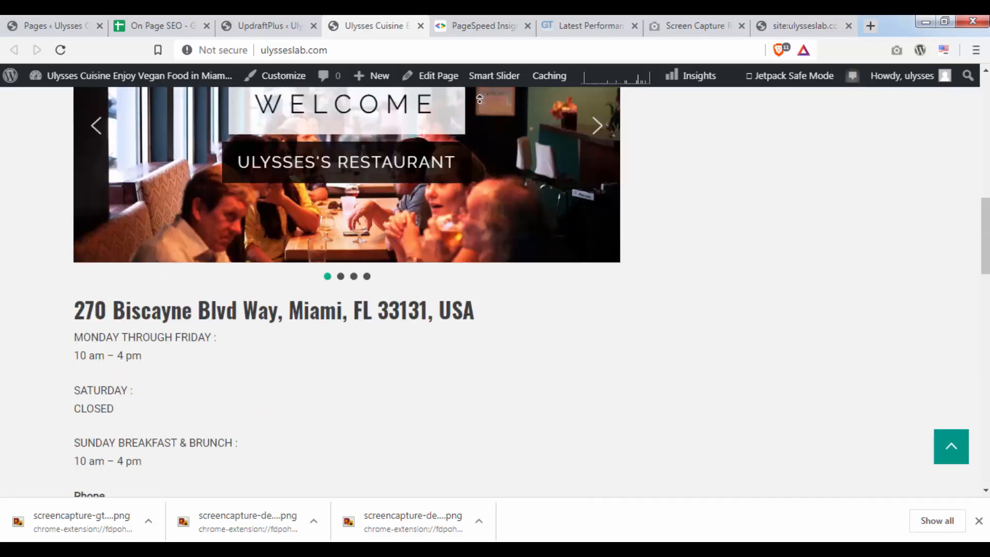
# Return to the mobile PageSpeed Insights result for ulysseslab.com and take a full-page screen capture of it.
pyautogui.click(484, 29)
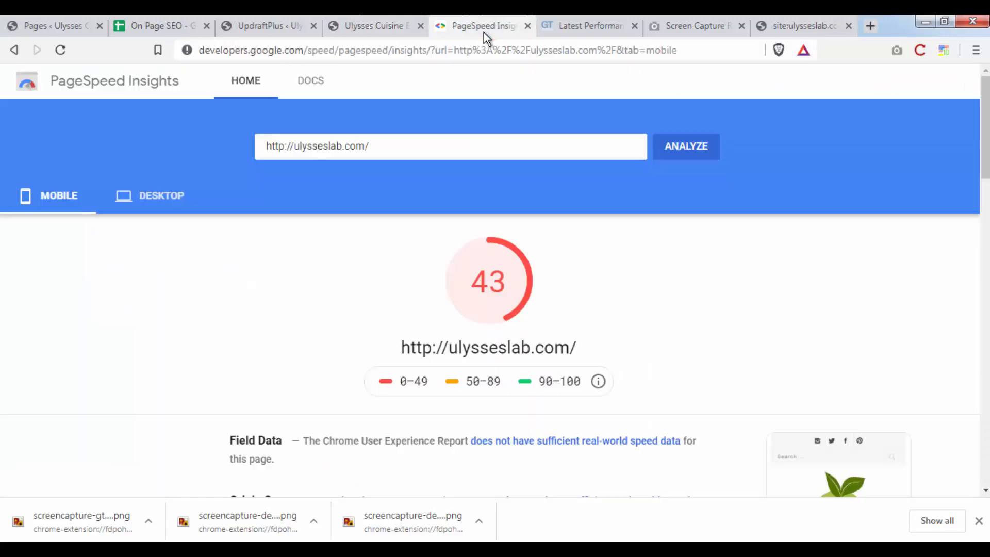
pyautogui.click(126, 206)
pyautogui.click(66, 206)
pyautogui.moveTo(372, 242); pyautogui.dragTo(651, 345)
pyautogui.click(665, 335)
pyautogui.click(897, 51)
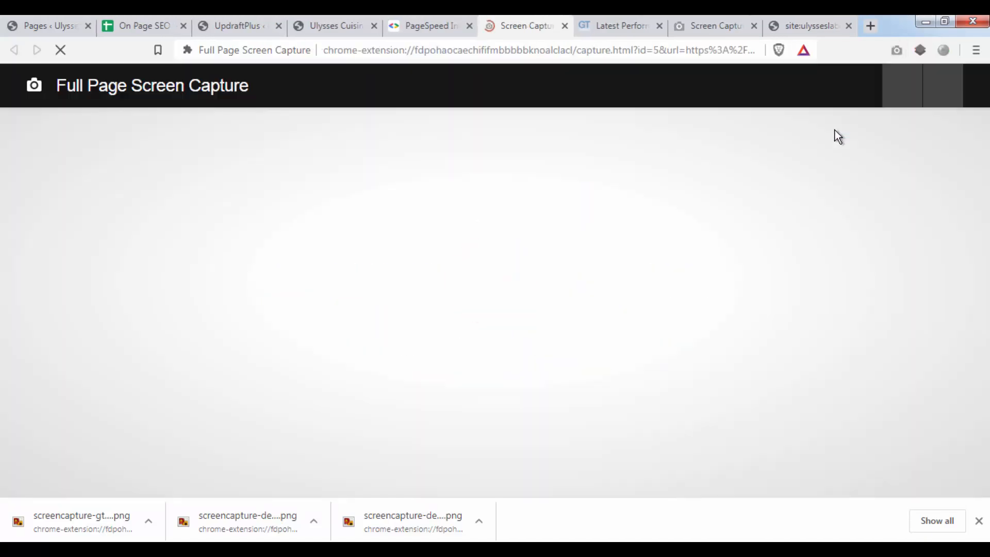
# Save the new capture of the mobile PageSpeed Insights report as a PNG image.
pyautogui.rightClick(565, 243)
pyautogui.click(588, 272)
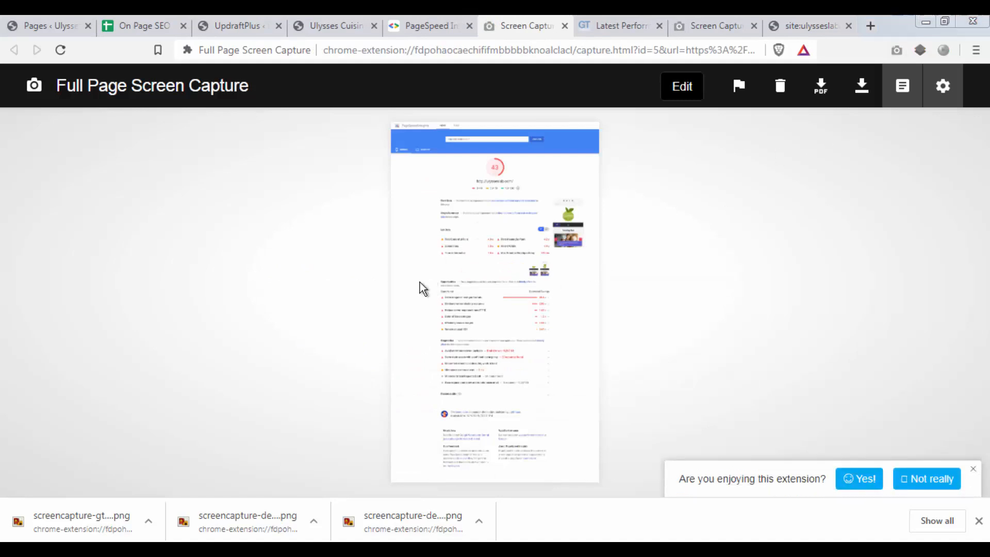
pyautogui.click(371, 340)
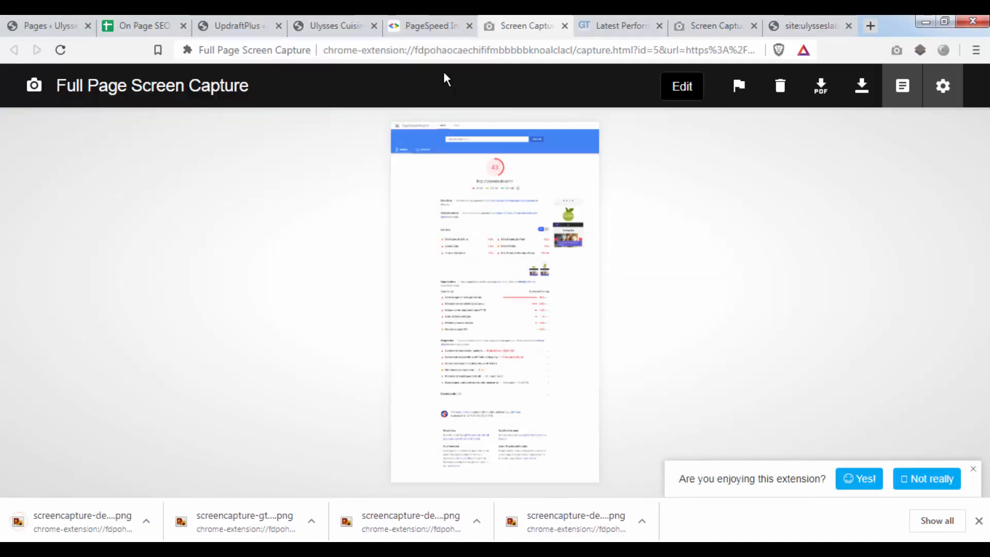
# Review the Opportunities list in the mobile PageSpeed Insights report, from next-gen image formats to efficiently encoding images.
pyautogui.click(426, 30)
pyautogui.scroll(-10, 591, 379)
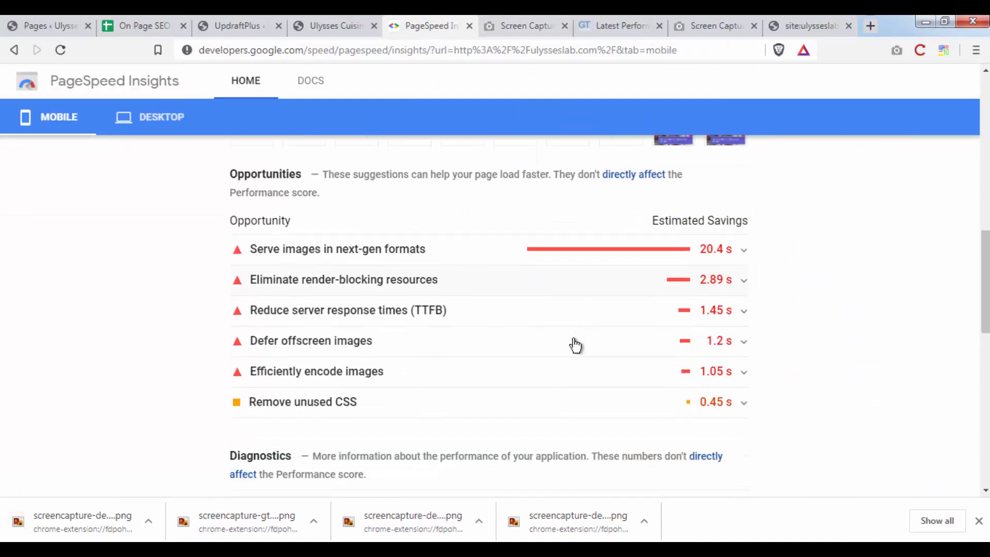
pyautogui.moveTo(270, 263); pyautogui.dragTo(243, 256)
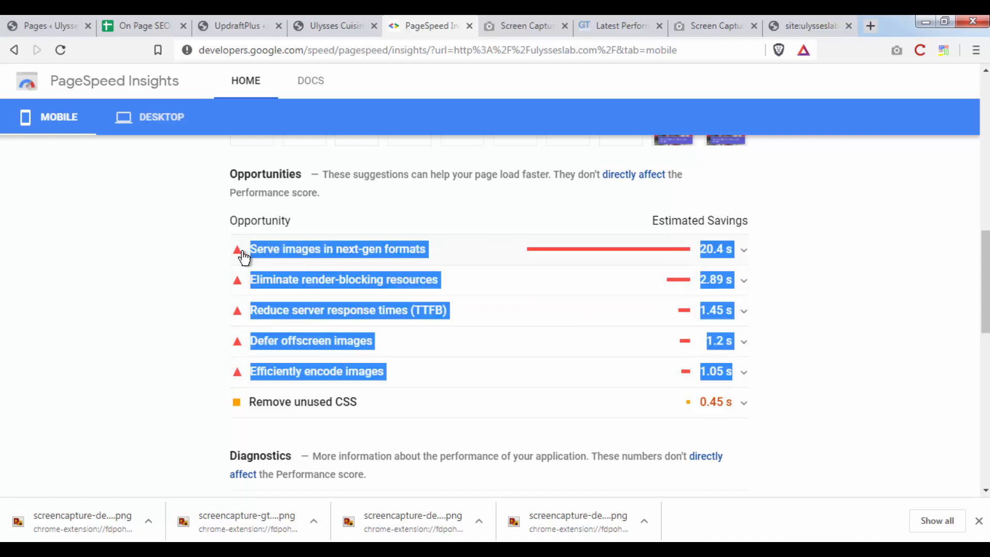
pyautogui.moveTo(178, 241); pyautogui.dragTo(771, 372)
pyautogui.click(781, 383)
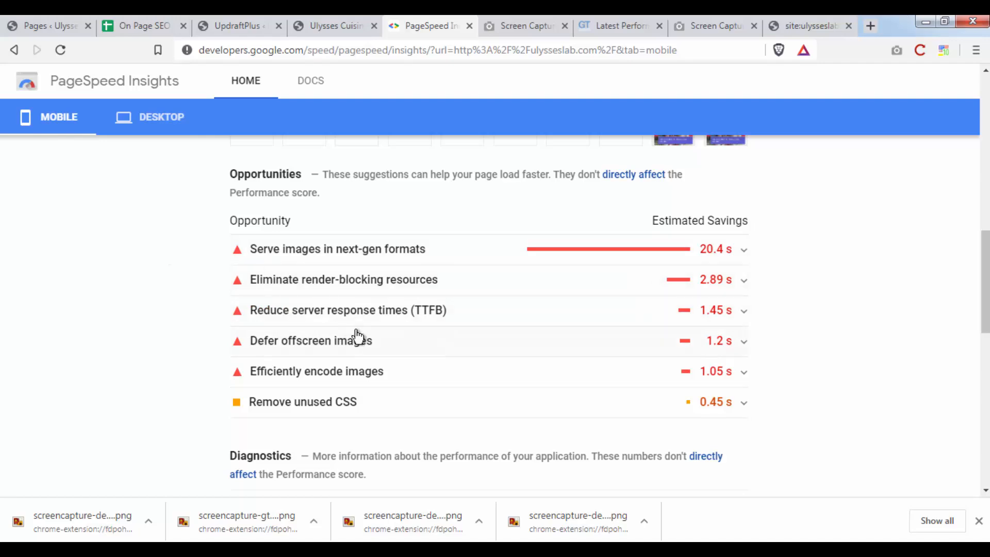
# Go back to the report's score summary and alternate between the mobile and desktop results, ending on desktop.
pyautogui.scroll(15, 660, 278)
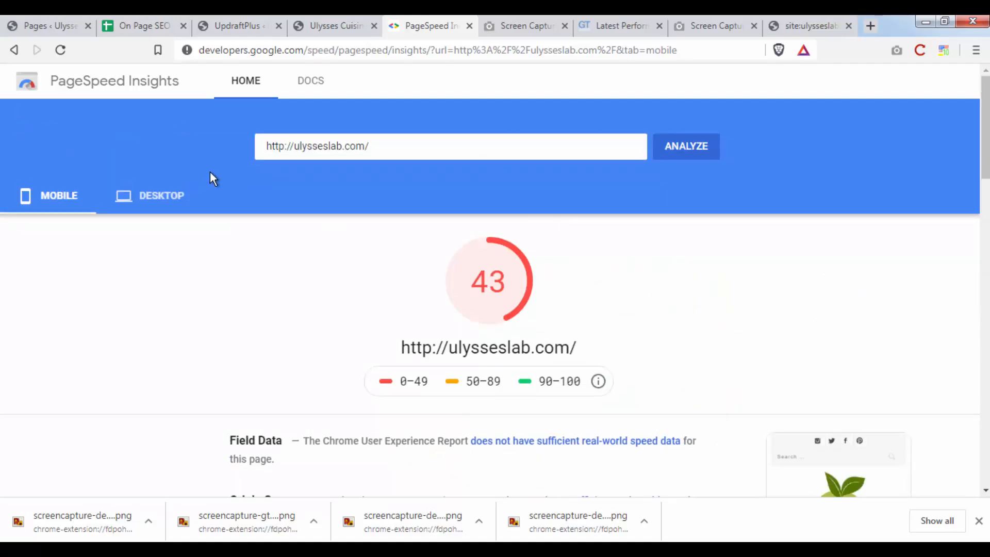
pyautogui.click(169, 195)
pyautogui.click(73, 193)
pyautogui.click(169, 200)
pyautogui.click(72, 197)
pyautogui.click(191, 190)
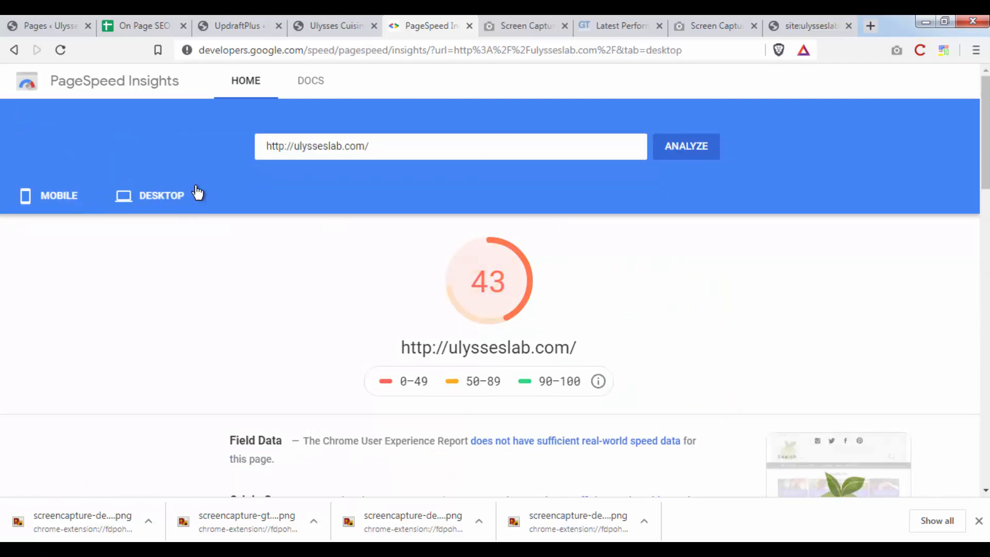
# Close the PageSpeed Insights tab and the two Full Page Screen Capture tabs.
pyautogui.middleClick(444, 29)
pyautogui.middleClick(446, 29)
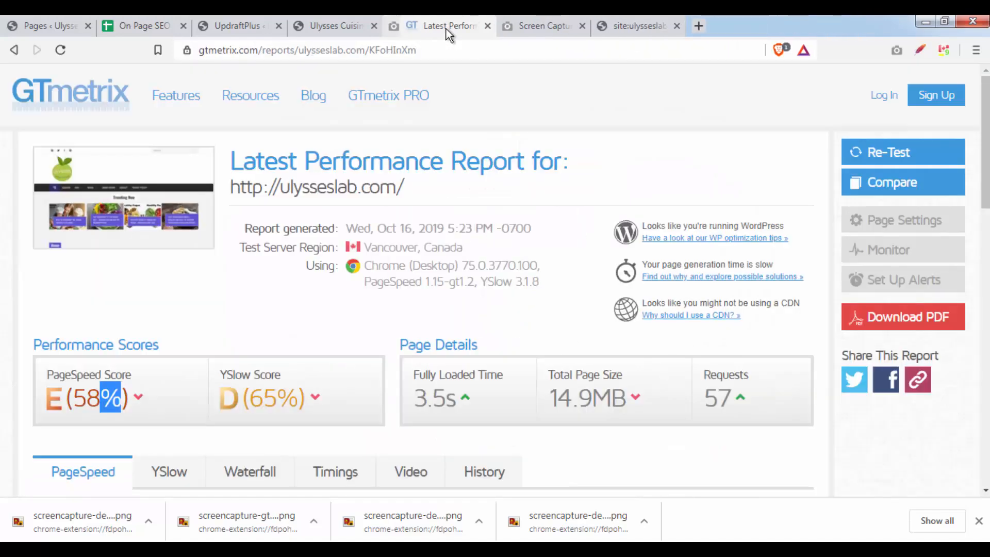
pyautogui.click(498, 23)
# In the On Page SEO sheet, set the Speed Screenshots Backup status to ok and select the Indexation Screenshots Backup item.
pyautogui.click(332, 24)
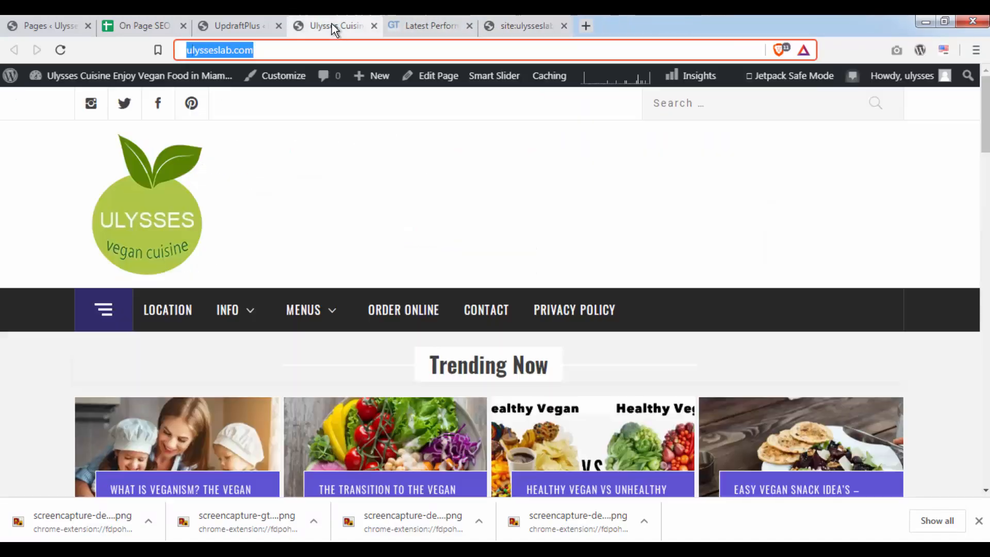
pyautogui.click(226, 24)
pyautogui.click(153, 26)
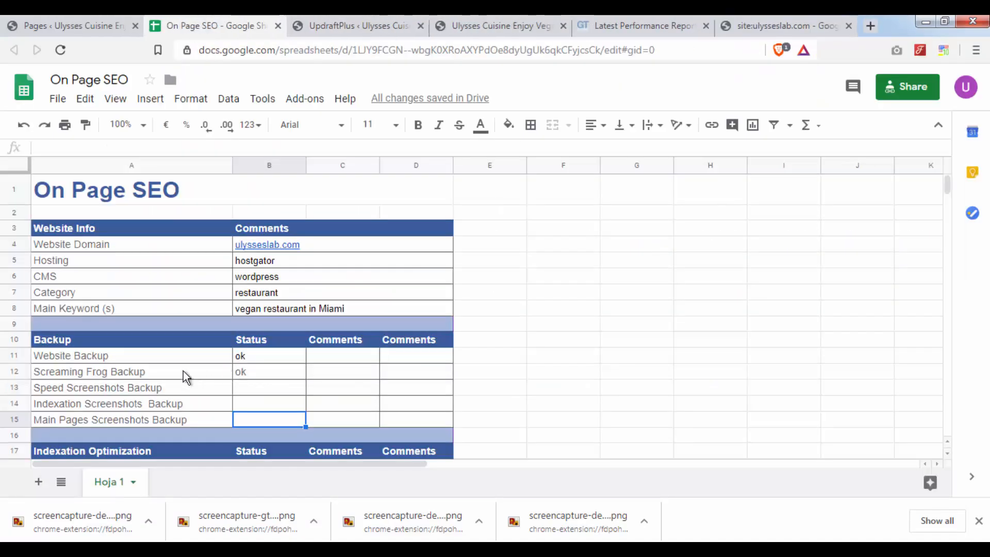
pyautogui.moveTo(69, 385); pyautogui.dragTo(256, 397)
pyautogui.click(301, 390)
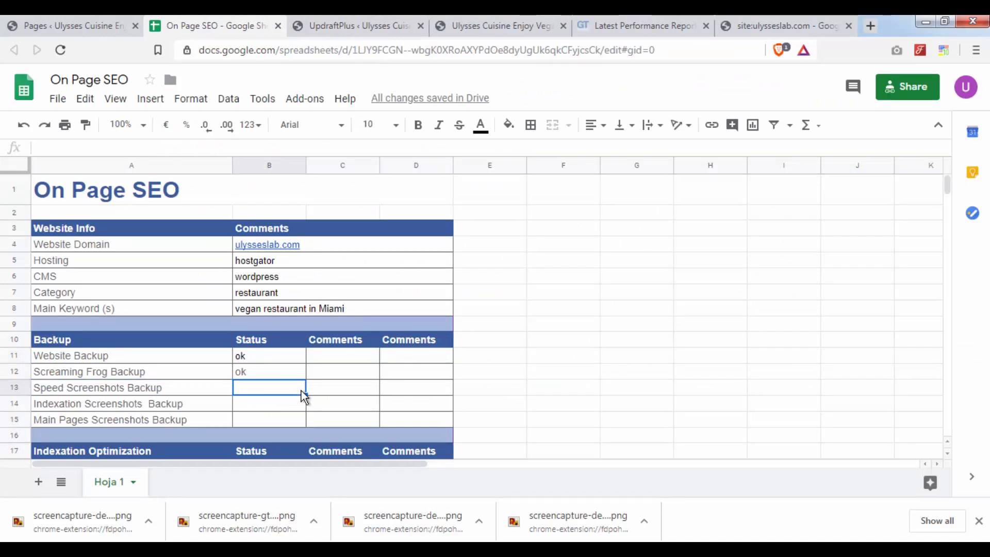
pyautogui.write('ok')
pyautogui.press('Return')
pyautogui.click(719, 405)
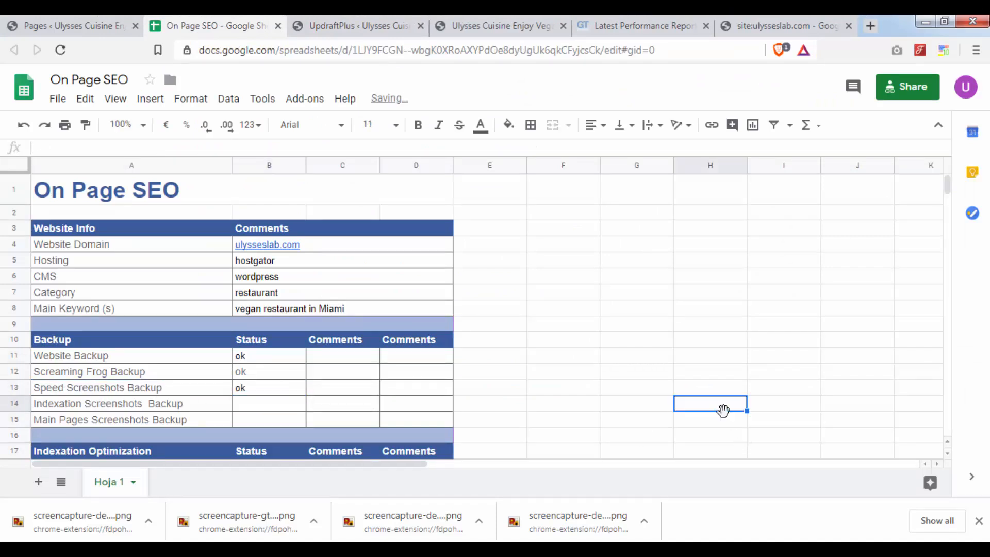
pyautogui.click(135, 408)
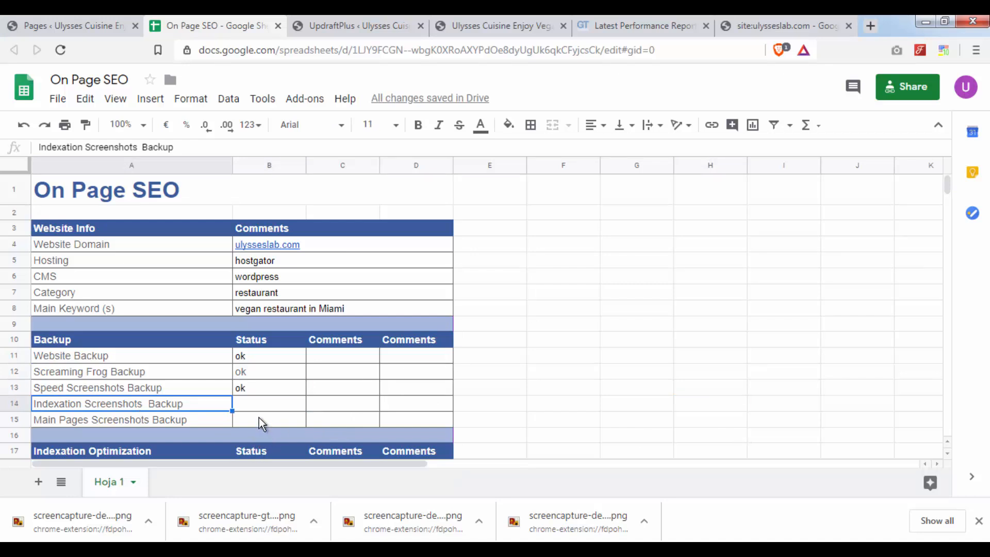
# Select the Indexation Screenshots Backup status cell, switch to the Google results and re-enter the query site:ulysseslab.com.
pyautogui.click(270, 403)
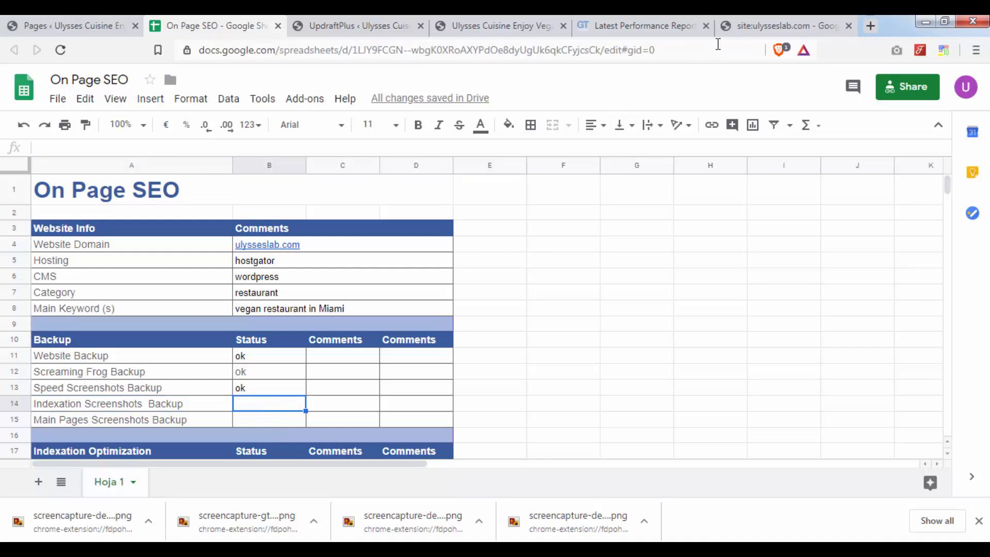
pyautogui.click(766, 25)
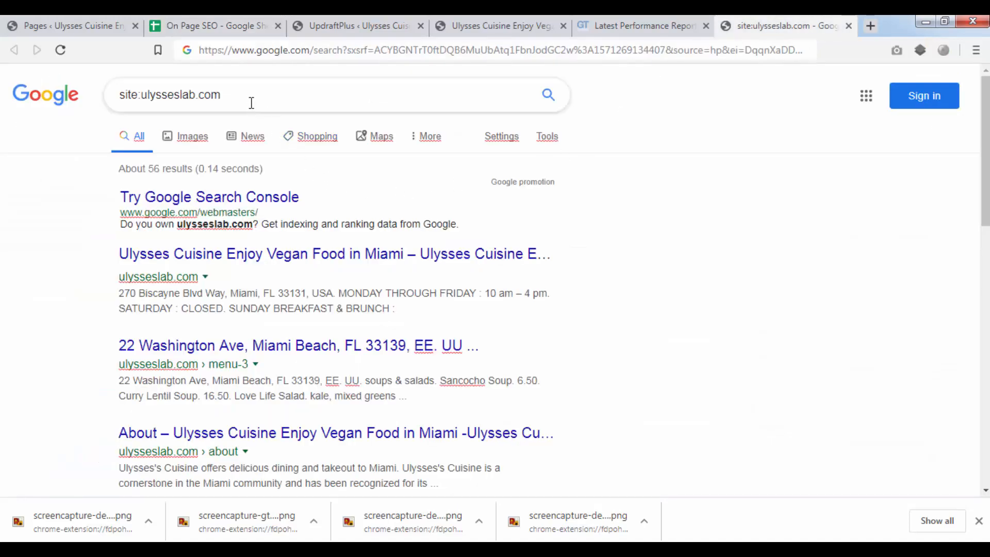
pyautogui.moveTo(251, 102); pyautogui.dragTo(1, 81)
pyautogui.write('site:ulysses')
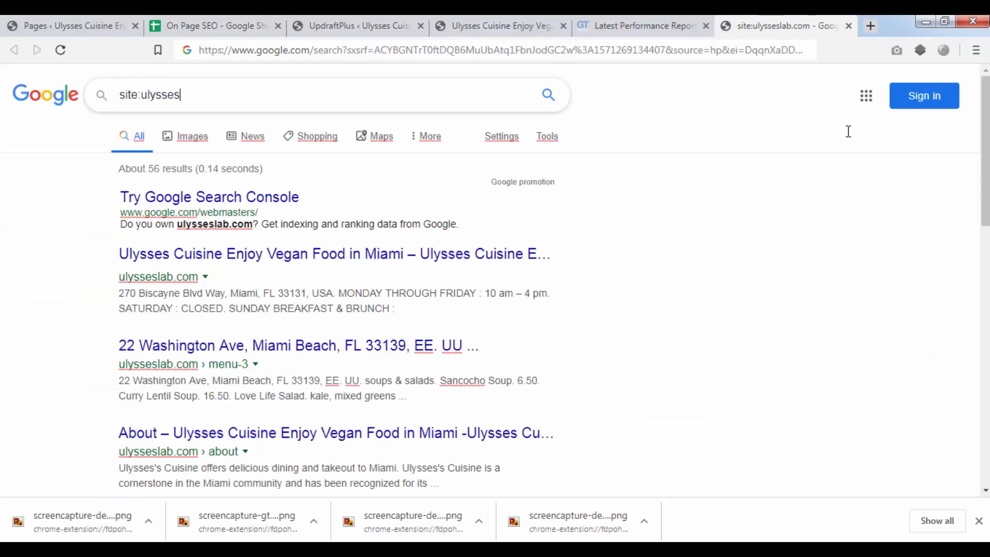
pyautogui.write('lab.com')
# Examine the site:ulysseslab.com query and the list of indexed pages in the Google results.
pyautogui.moveTo(305, 99); pyautogui.dragTo(84, 88)
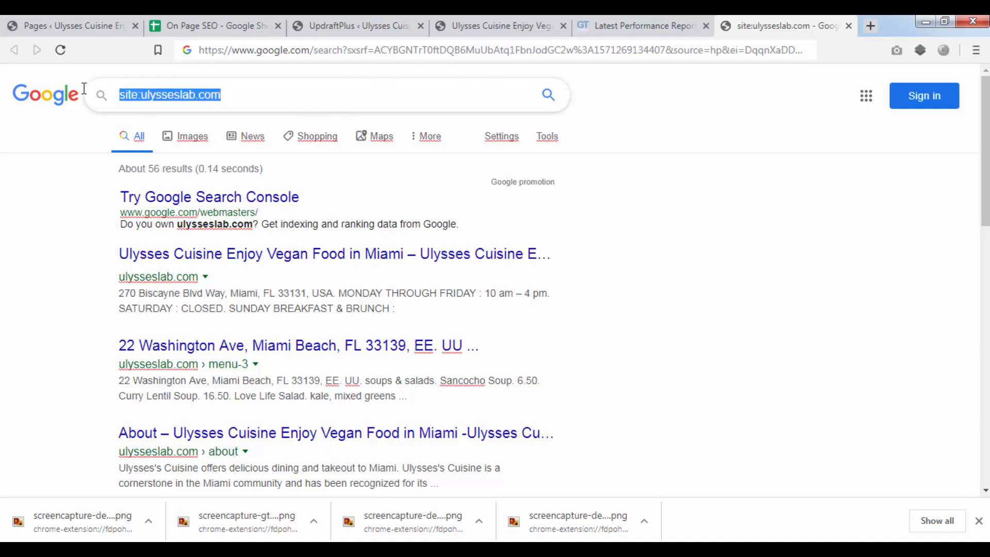
pyautogui.tripleClick(242, 95)
pyautogui.scroll(-14, 482, 242)
pyautogui.scroll(5, 567, 263)
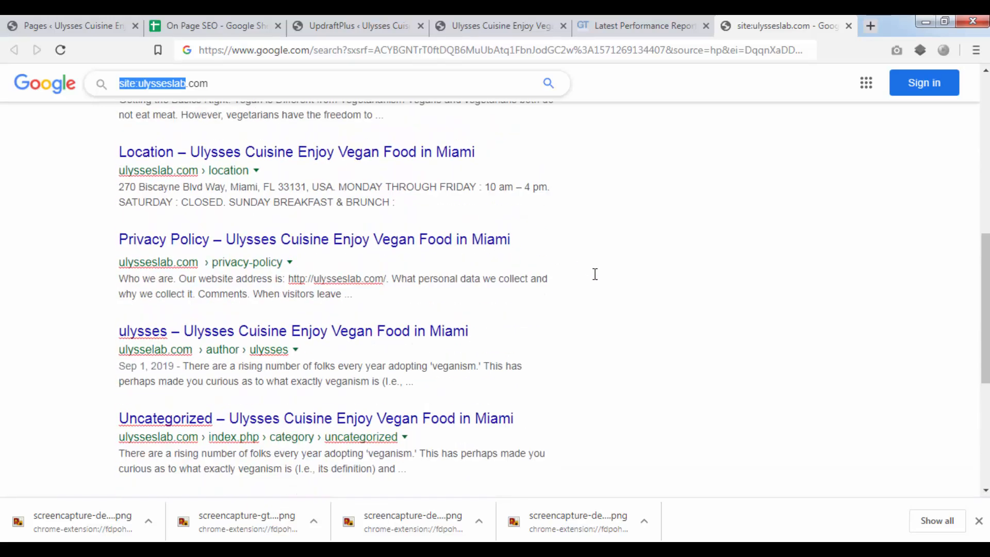
pyautogui.scroll(6, 582, 271)
pyautogui.click(172, 94)
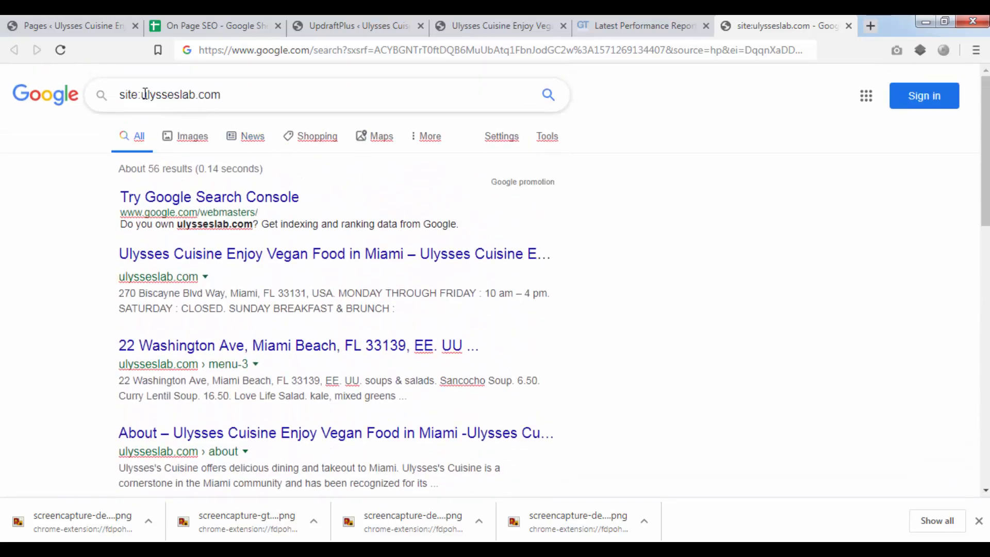
pyautogui.doubleClick(184, 97)
pyautogui.click(272, 98)
pyautogui.scroll(-4, 538, 215)
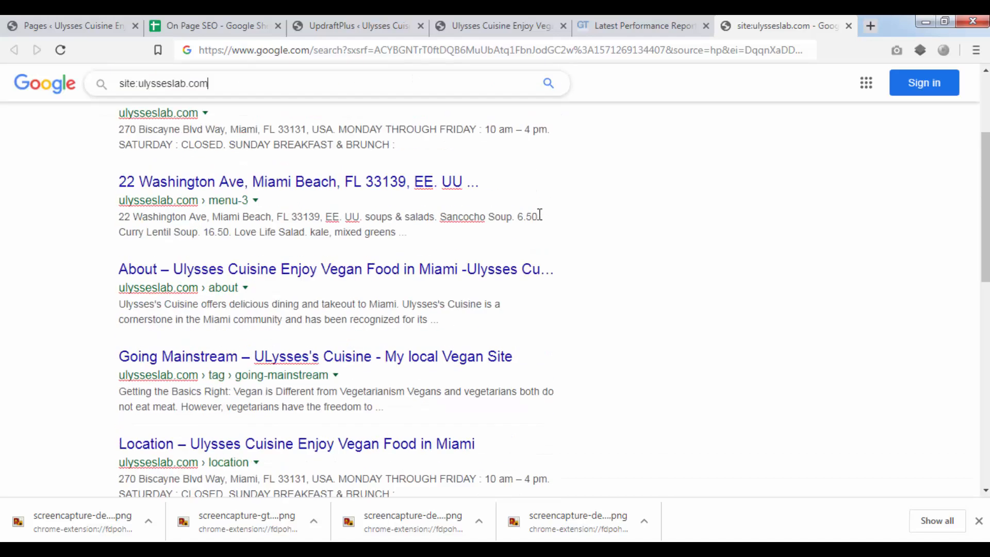
pyautogui.scroll(4, 538, 215)
pyautogui.scroll(-4, 538, 215)
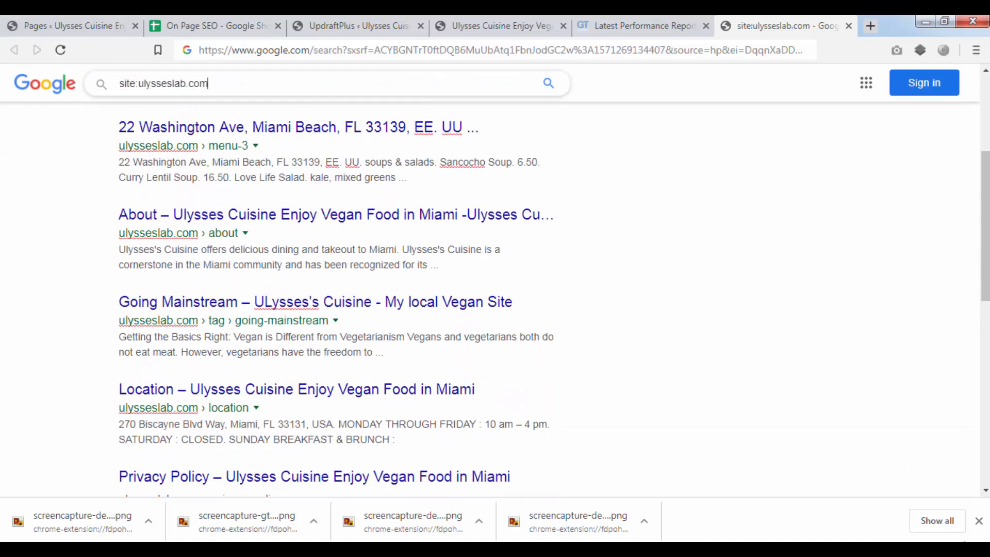
# Dismiss the downloads bar and look over the result count and the full first page of indexed results.
pyautogui.click(978, 521)
pyautogui.scroll(4, 652, 349)
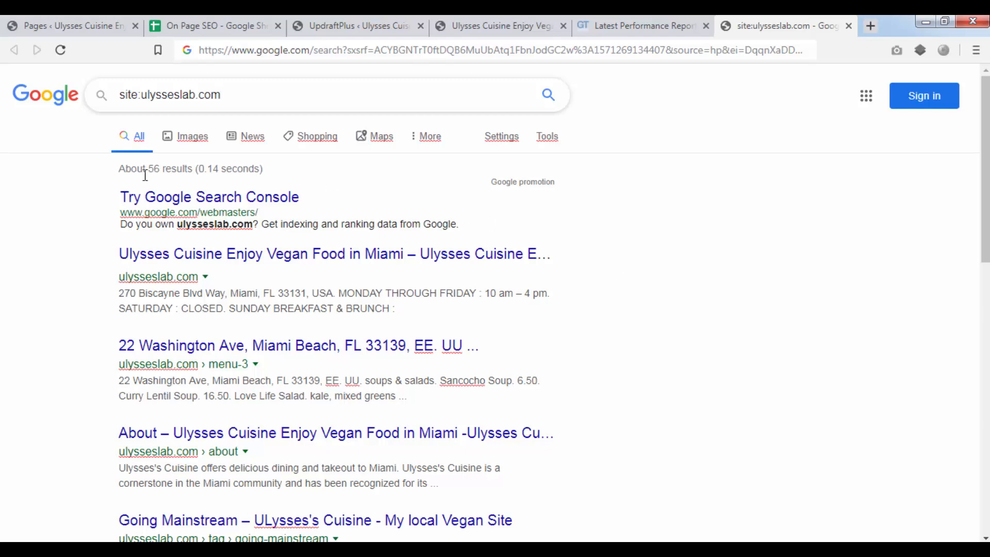
pyautogui.scroll(-10, 36, 277)
pyautogui.scroll(10, 42, 273)
pyautogui.scroll(-6, 660, 277)
pyautogui.middleClick(747, 320)
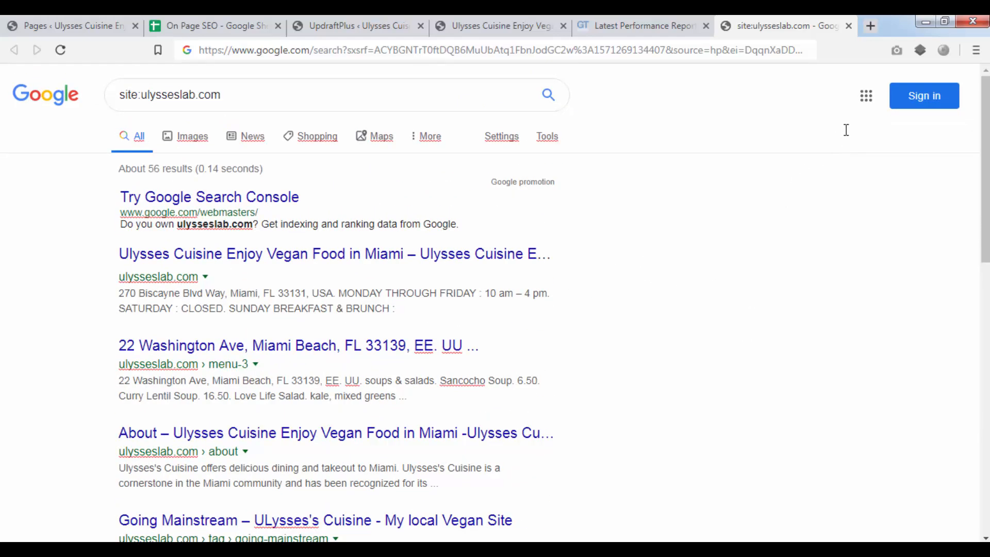
# Enable Allow access to file URLs in the Full Page Screen Capture extension settings.
pyautogui.click(897, 51)
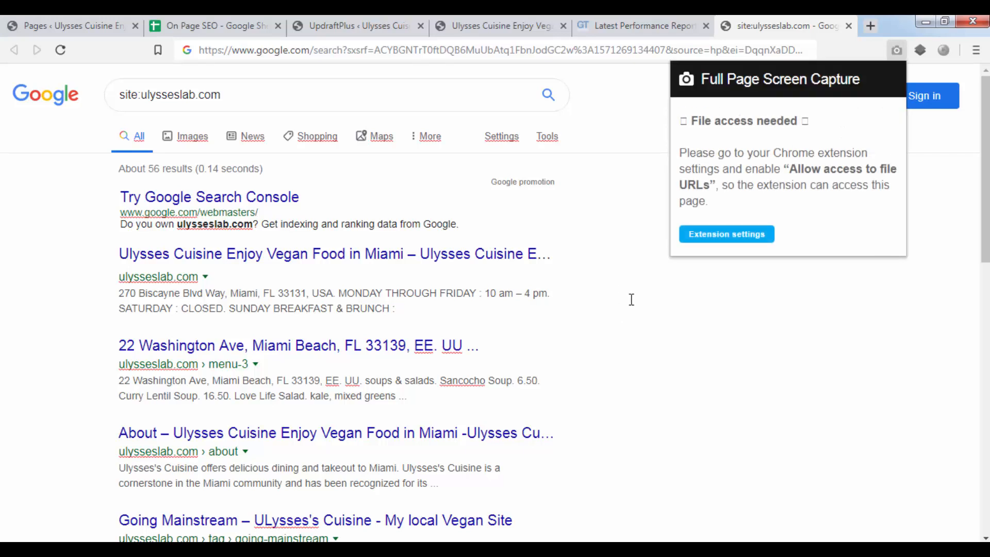
pyautogui.click(778, 283)
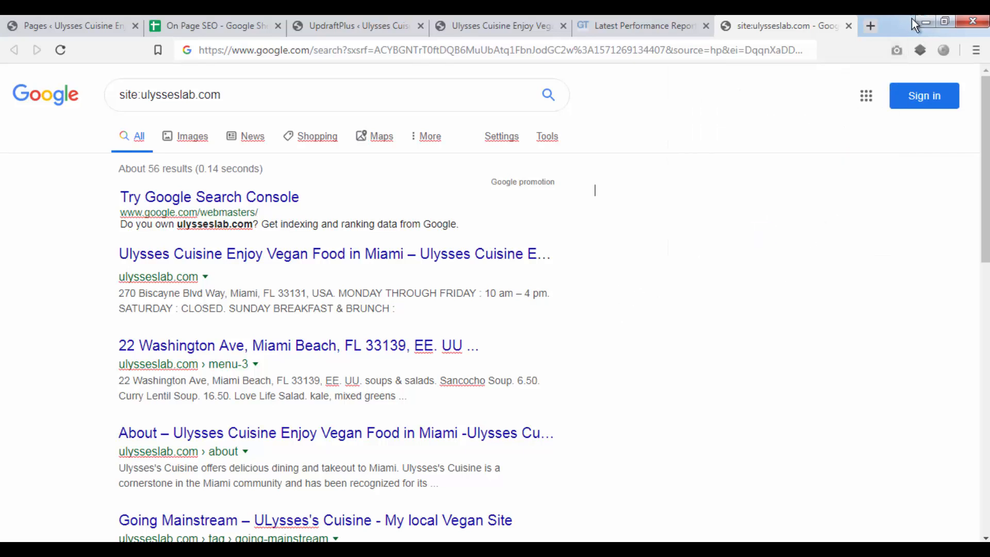
pyautogui.click(895, 52)
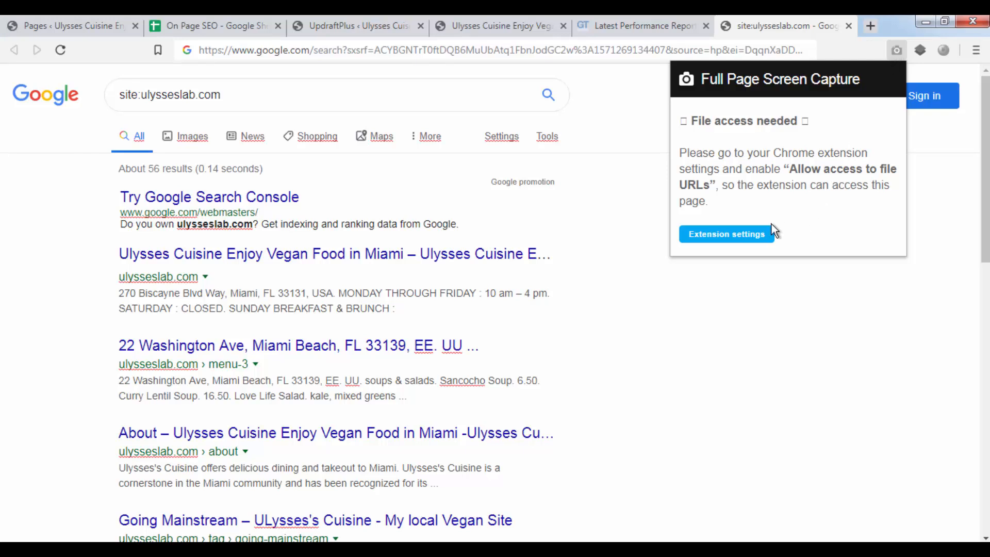
pyautogui.click(744, 237)
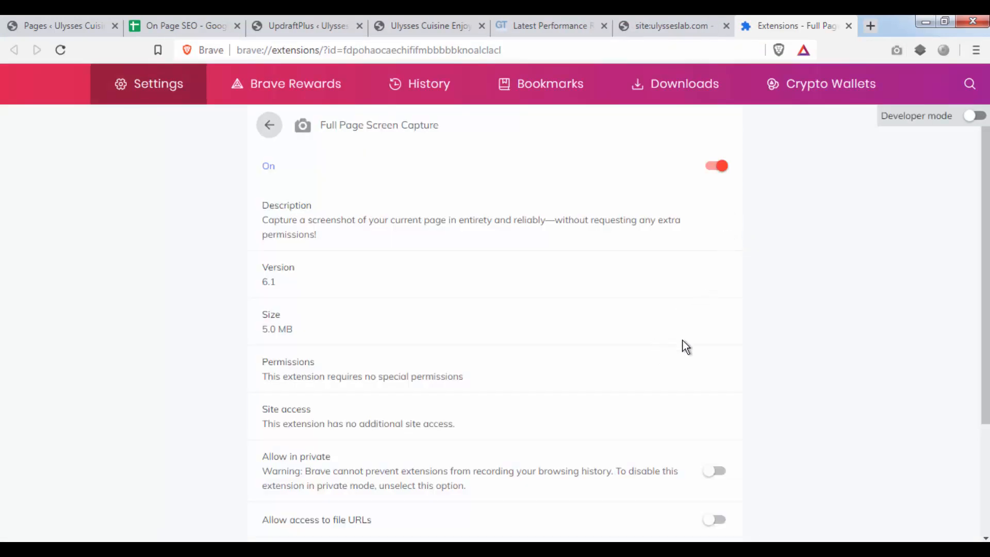
pyautogui.doubleClick(397, 428)
pyautogui.scroll(-3, 592, 426)
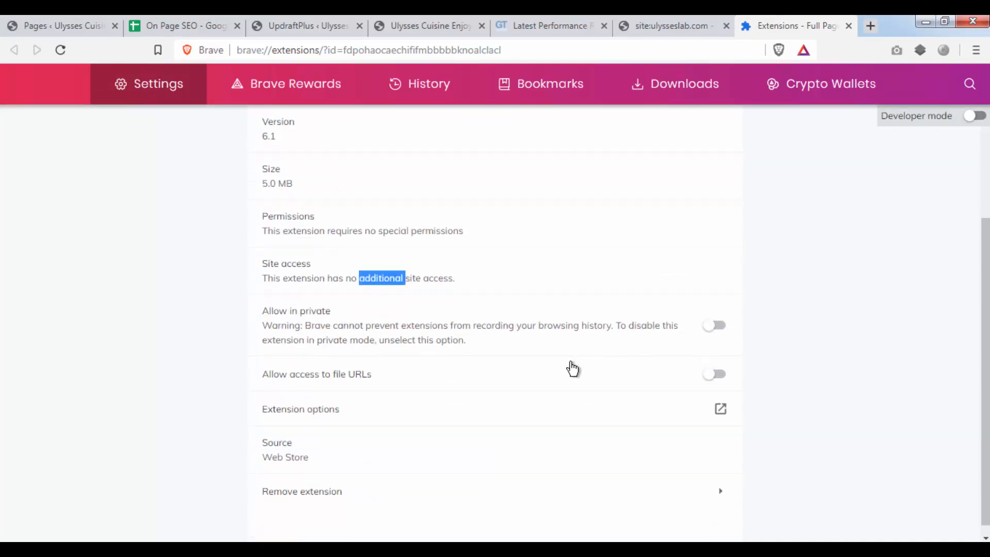
pyautogui.click(720, 380)
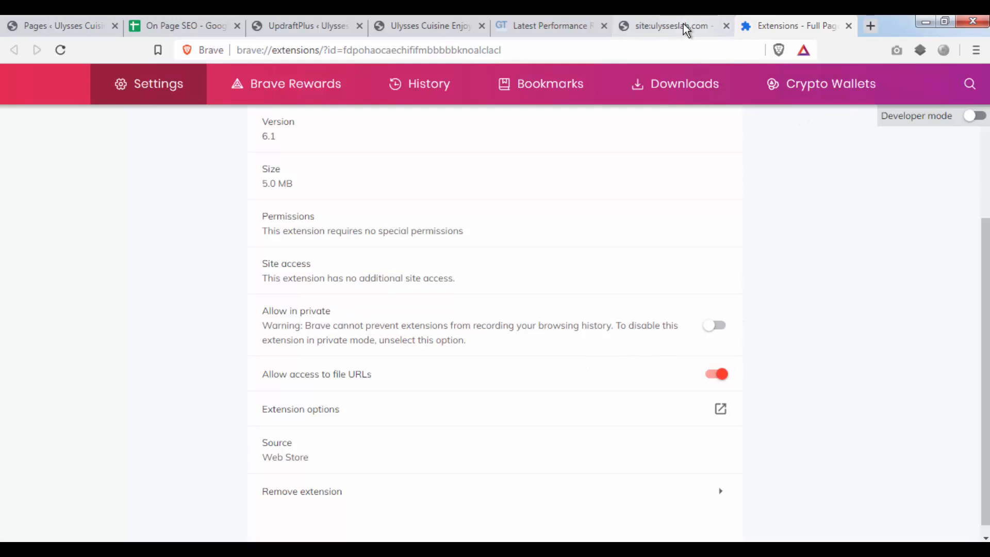
# Capture the whole site:ulysseslab.com Google results page with Full Page Screen Capture.
pyautogui.click(682, 25)
pyautogui.click(897, 50)
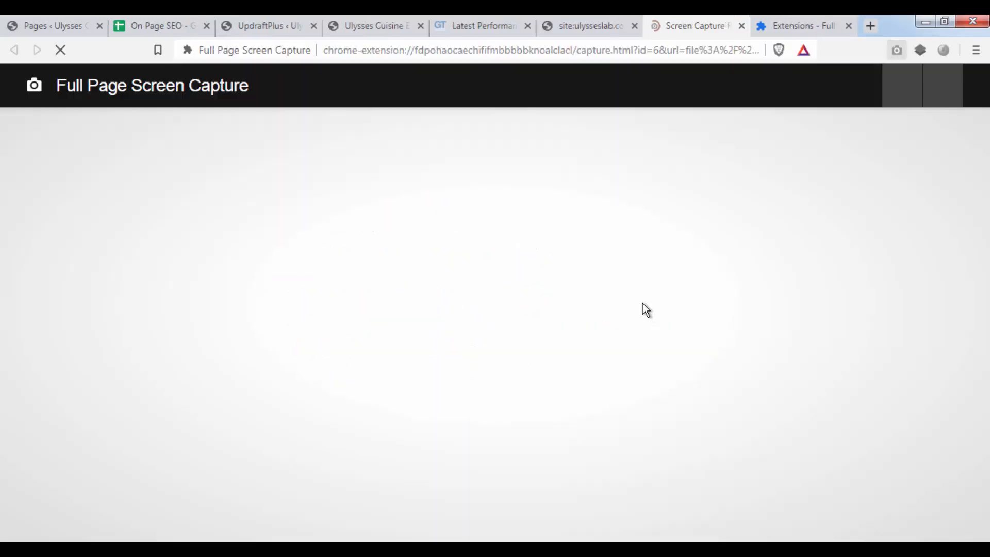
pyautogui.click(530, 242)
pyautogui.click(515, 232)
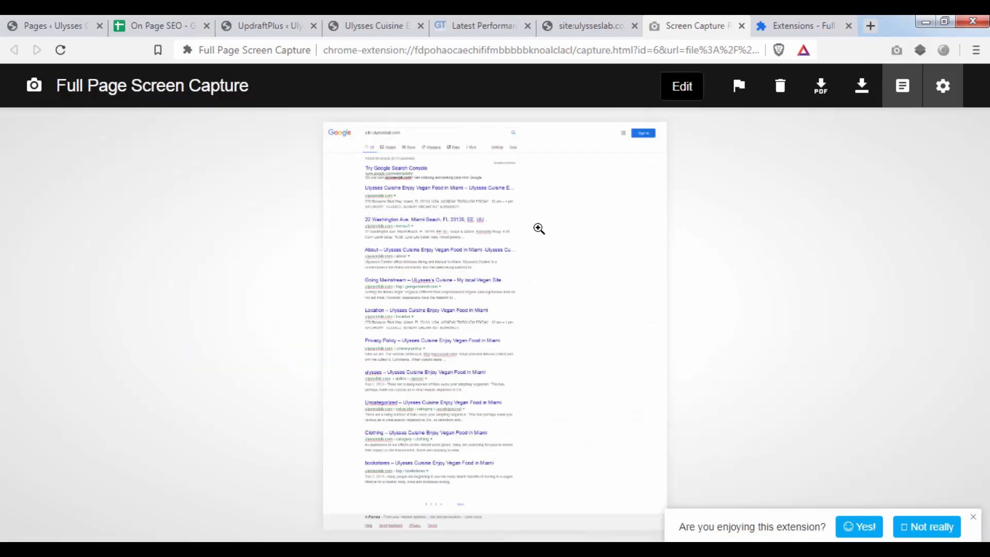
# Save the captured results page as a PNG image in a new folder named "indexation backup" inside the backup folder.
pyautogui.rightClick(536, 228)
pyautogui.click(567, 258)
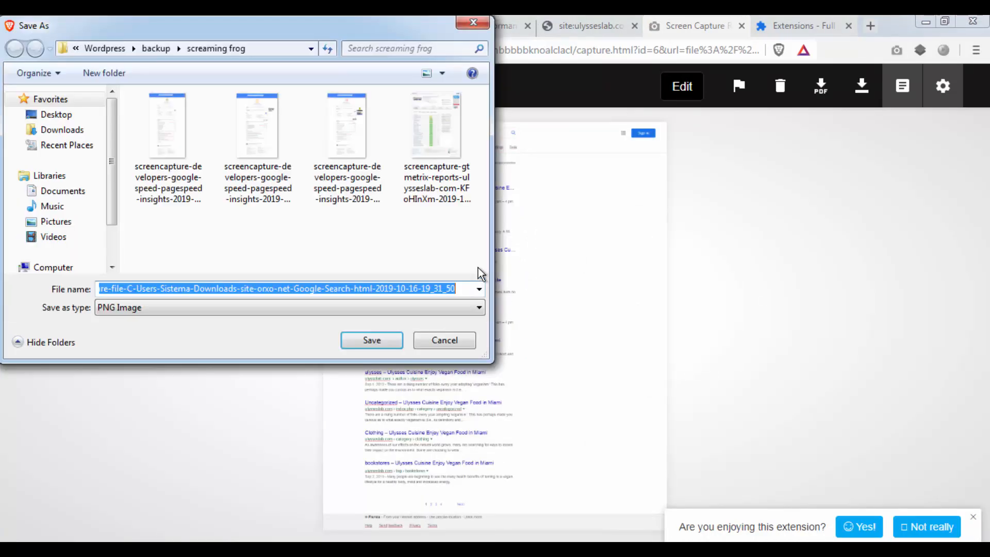
pyautogui.click(159, 47)
pyautogui.rightClick(291, 192)
pyautogui.moveTo(347, 345)
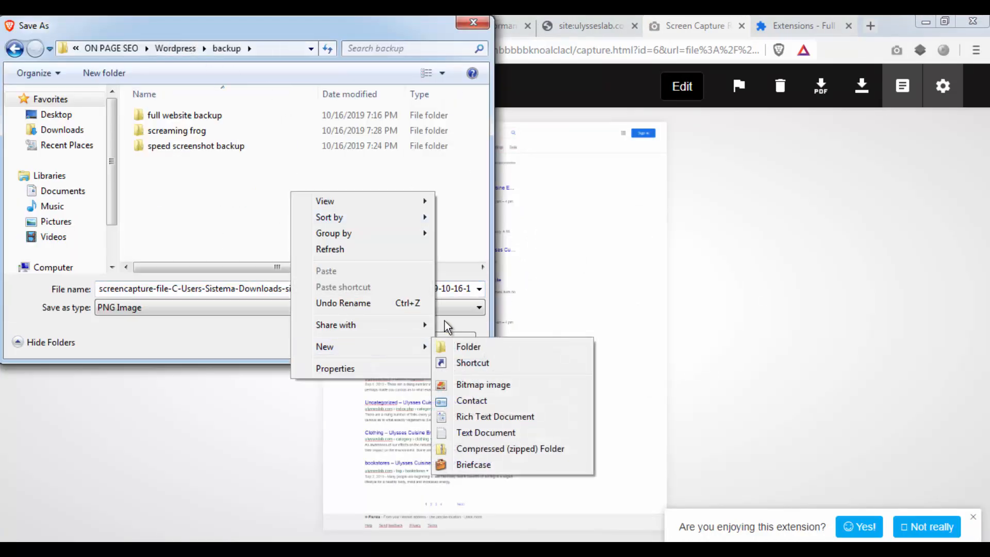
pyautogui.click(464, 345)
pyautogui.write('ind')
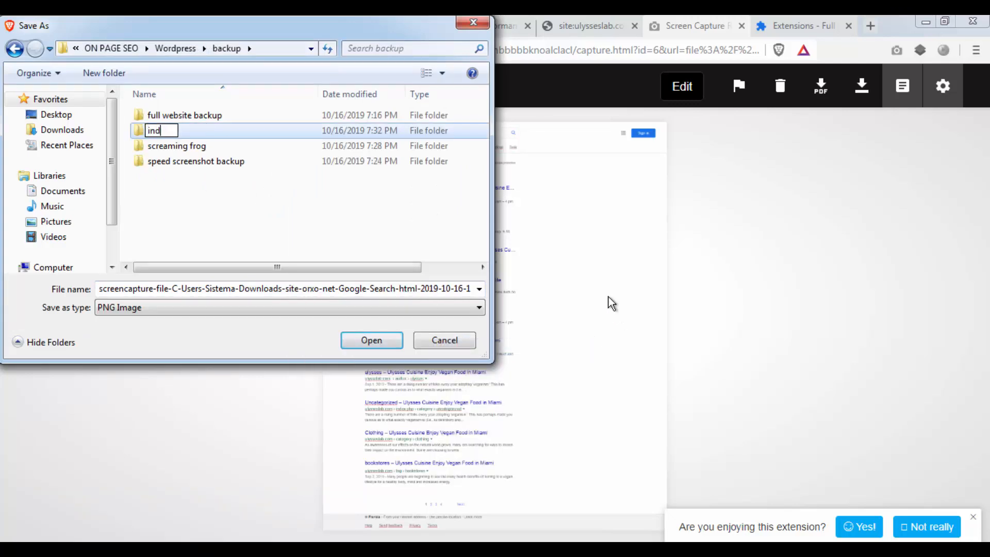
pyautogui.write('exation backu')
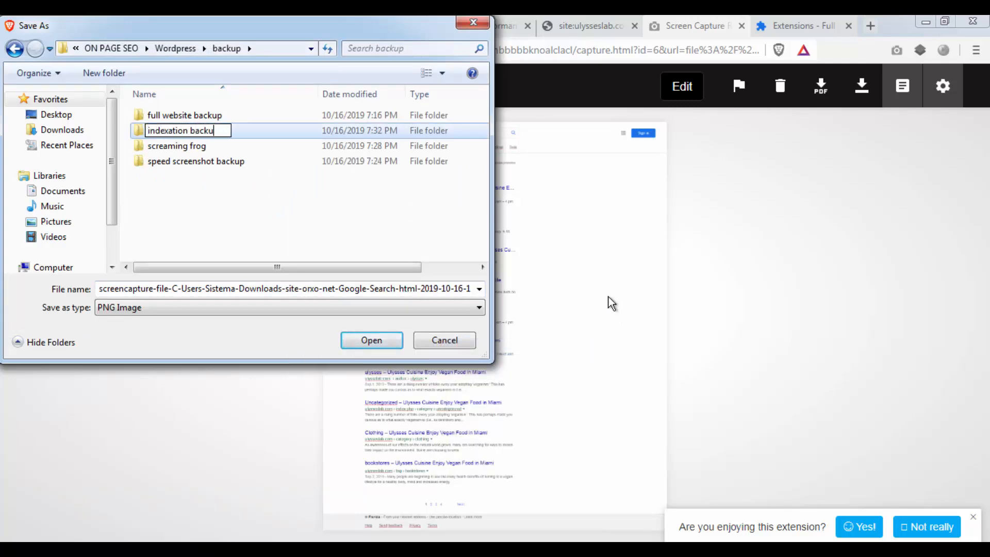
pyautogui.write('p')
pyautogui.press('Return')
pyautogui.press('Return')
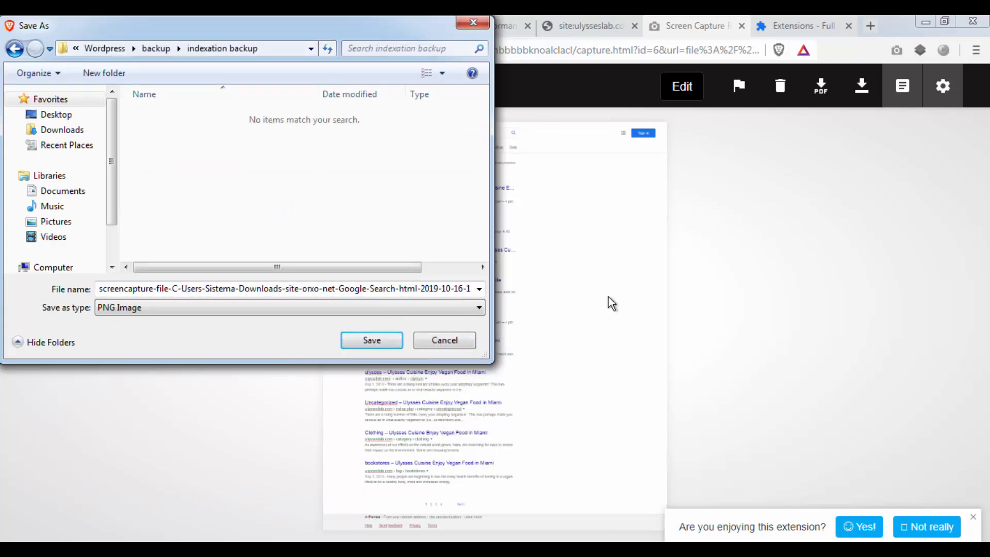
pyautogui.click(366, 345)
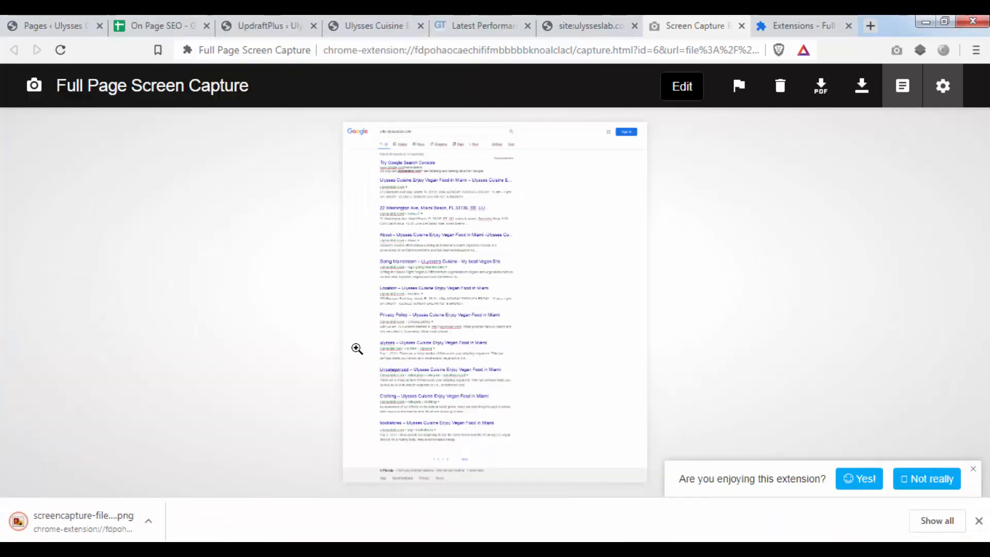
# In the On Page SEO sheet, set the Indexation Screenshots Backup status to ok.
pyautogui.click(602, 21)
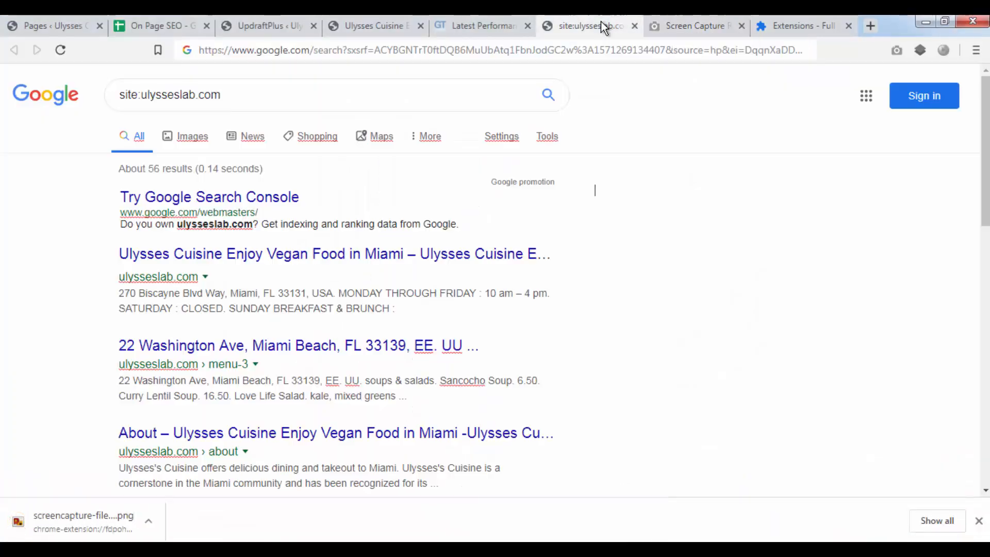
pyautogui.click(155, 25)
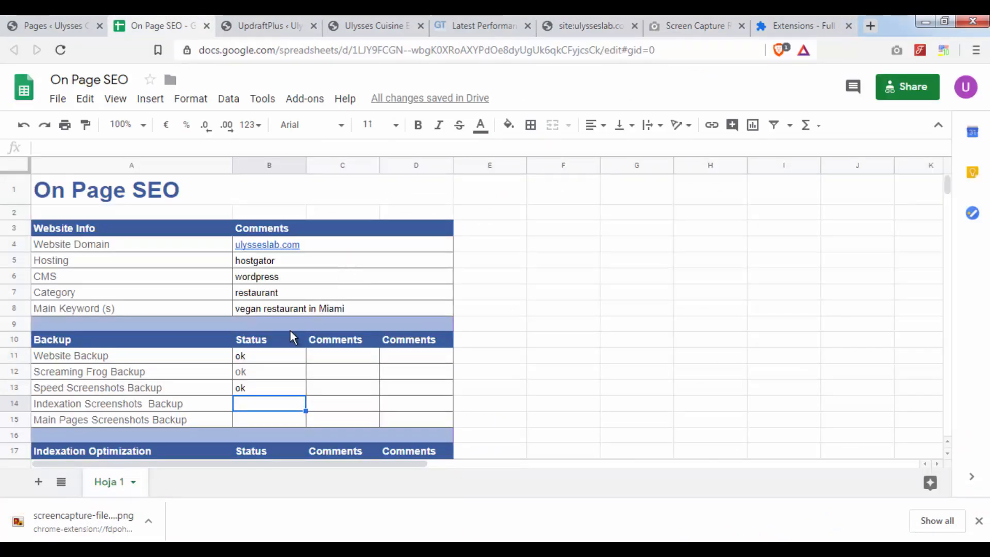
pyautogui.click(101, 406)
pyautogui.click(253, 410)
pyautogui.write('ok')
pyautogui.press('Return')
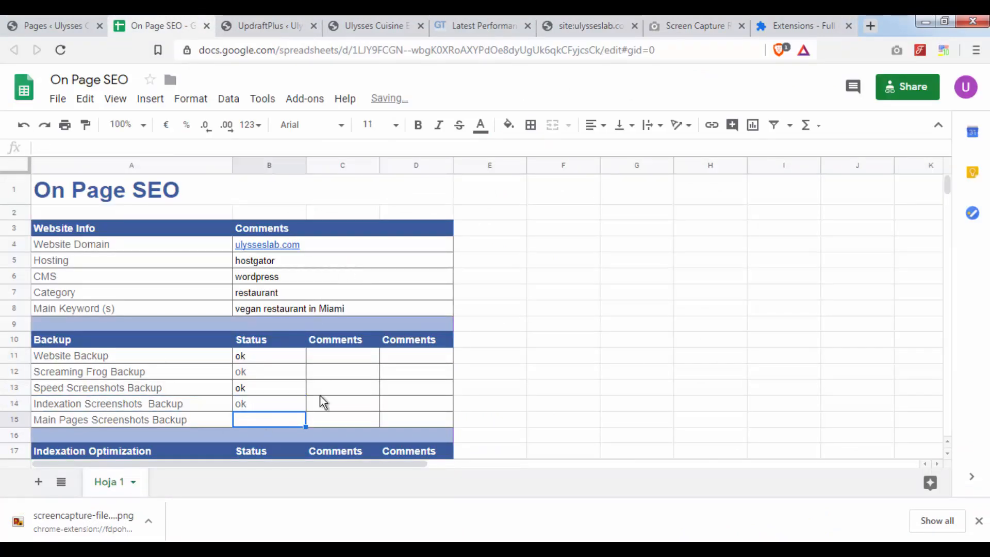
# Select the Main Pages Screenshots Backup item together with its status cell.
pyautogui.click(593, 392)
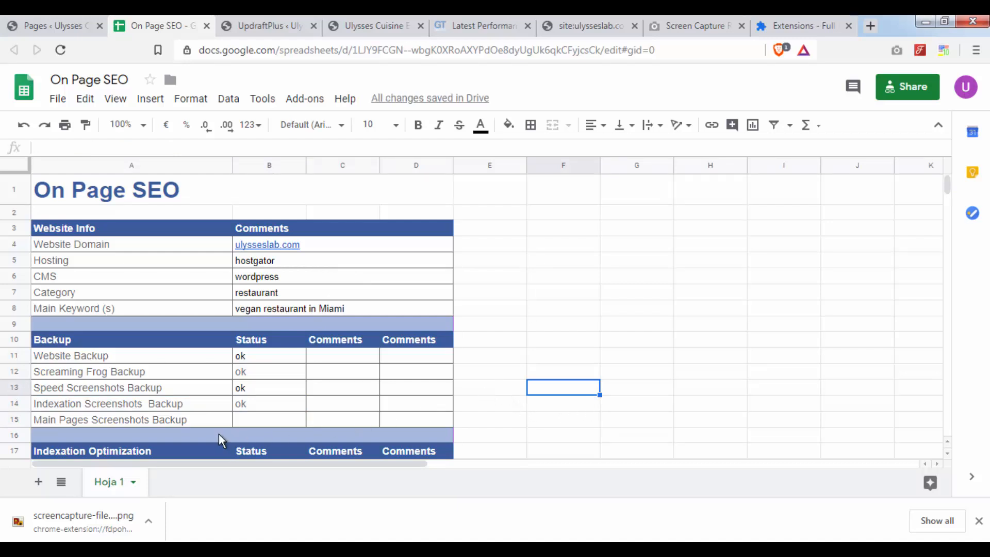
pyautogui.moveTo(132, 422); pyautogui.dragTo(246, 422)
pyautogui.click(237, 422)
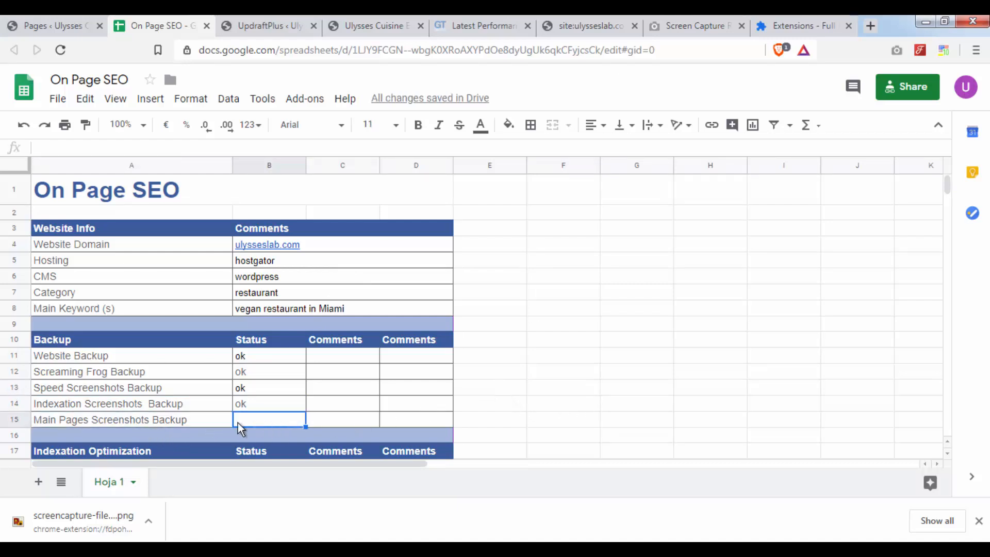
pyautogui.moveTo(119, 419); pyautogui.dragTo(272, 423)
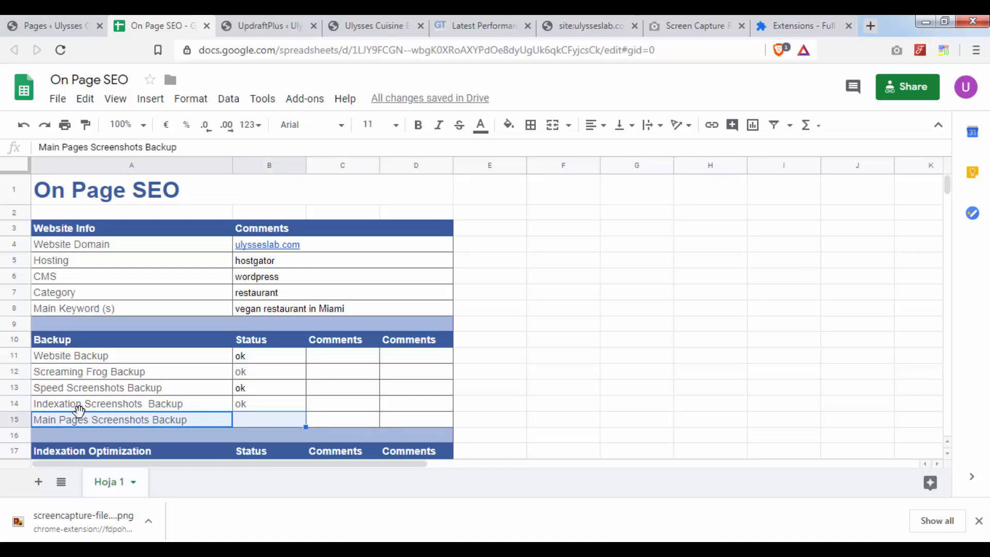
# Open the ulysseslab.com home page and look through it from the header to the About Us section and footer.
pyautogui.click(394, 26)
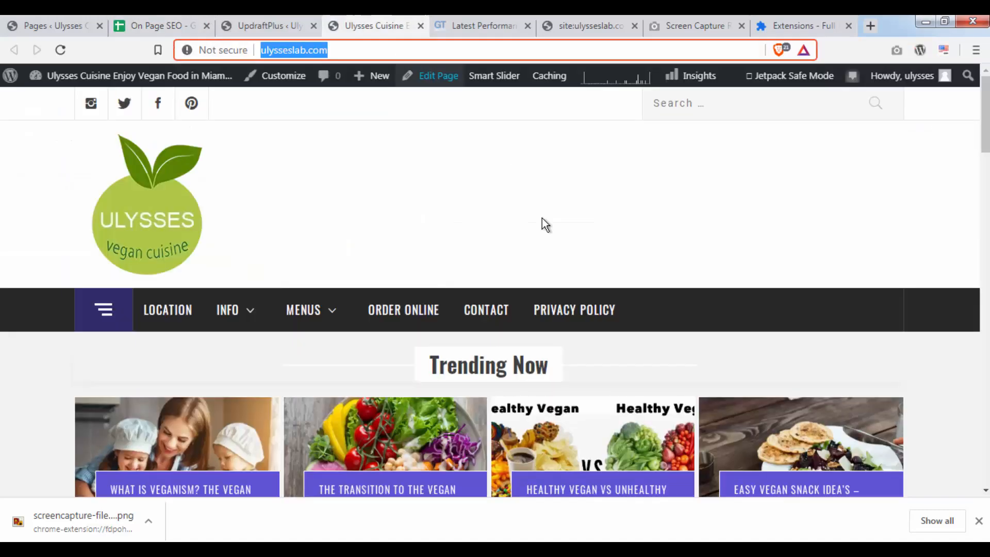
pyautogui.scroll(-20, 551, 235)
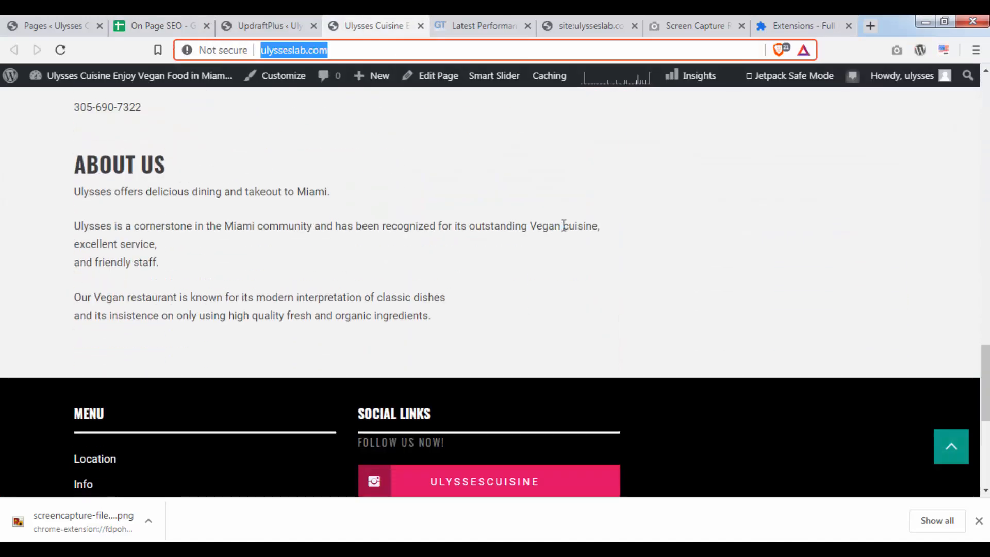
pyautogui.scroll(8, 587, 226)
pyautogui.scroll(17, 649, 261)
pyautogui.scroll(-7, 659, 261)
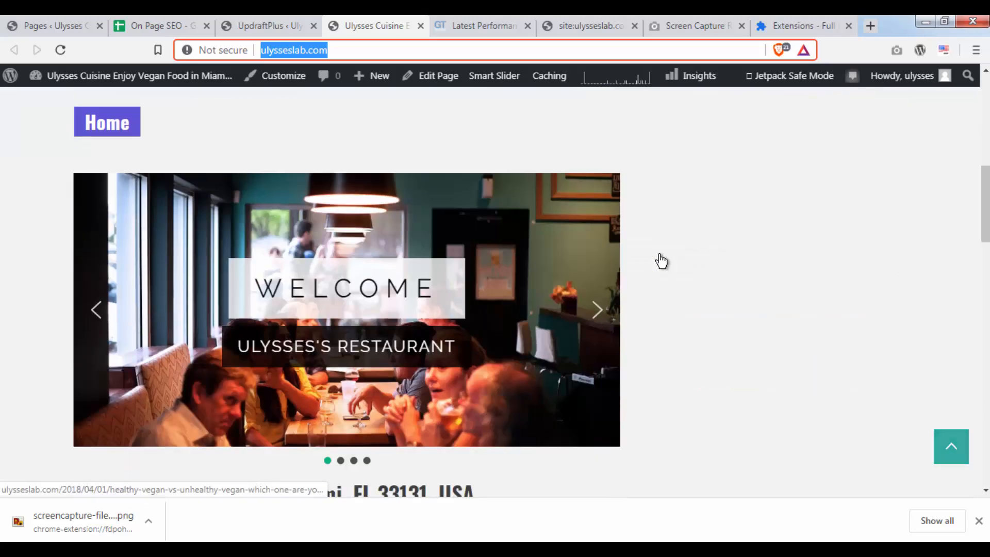
pyautogui.scroll(8, 662, 260)
pyautogui.scroll(3, 662, 260)
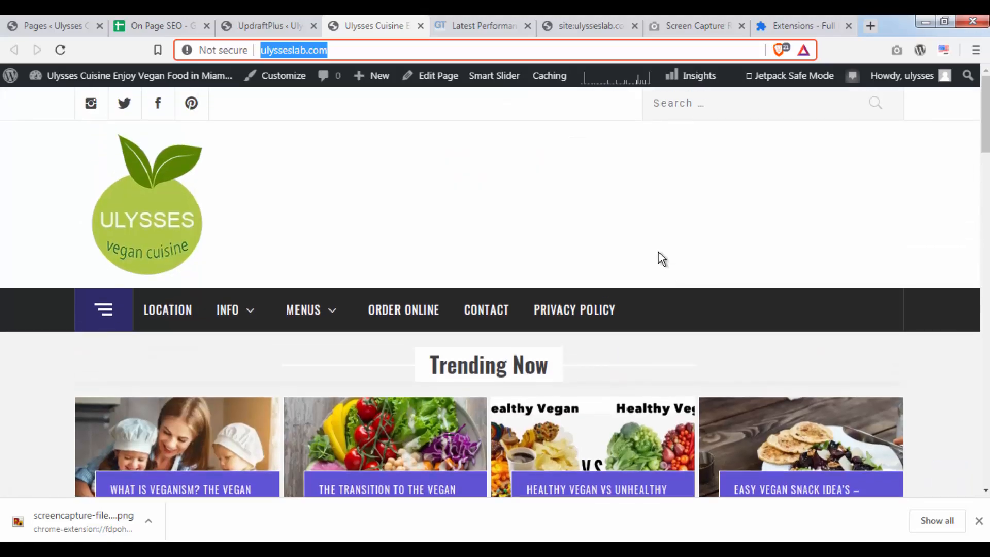
pyautogui.scroll(-15, 657, 253)
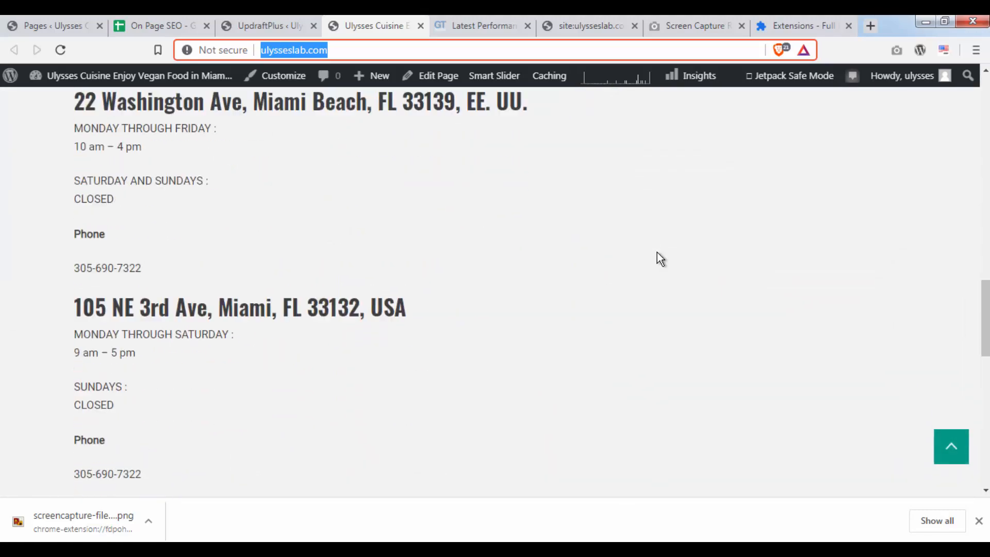
# Examine the home page's logo header, Trending Now posts, restaurant locations and About Us text, highlighting the second location's details.
pyautogui.scroll(15, 660, 258)
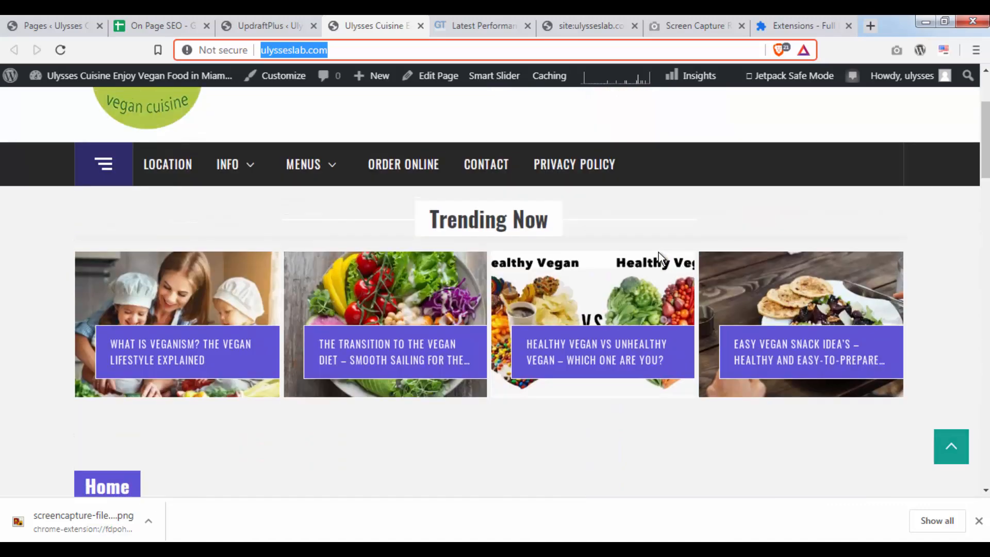
pyautogui.scroll(3, 658, 252)
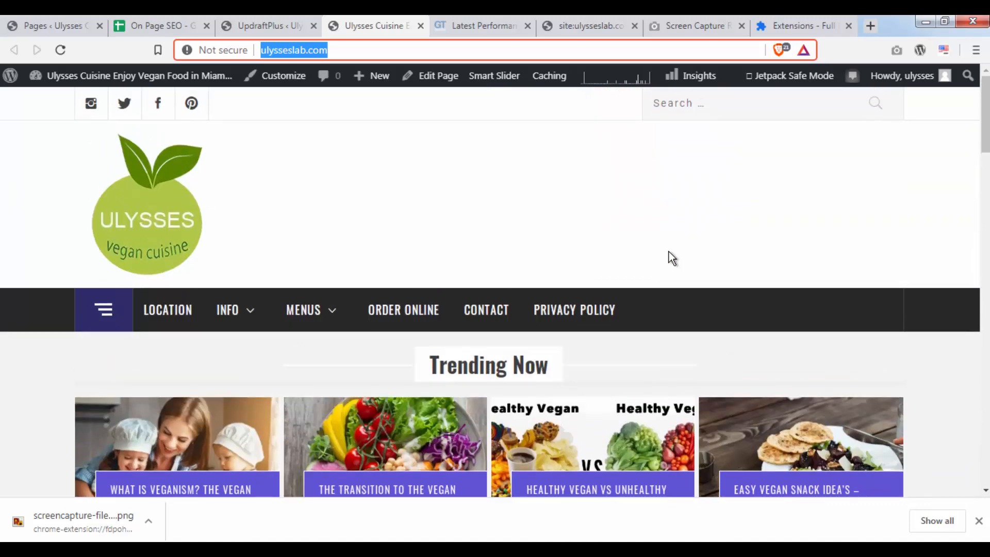
pyautogui.scroll(-8, 669, 252)
pyautogui.scroll(-1, 669, 249)
pyautogui.scroll(10, 756, 239)
pyautogui.scroll(-5, 740, 244)
pyautogui.scroll(6, 744, 312)
pyautogui.scroll(-12, 807, 303)
pyautogui.scroll(-3, 808, 303)
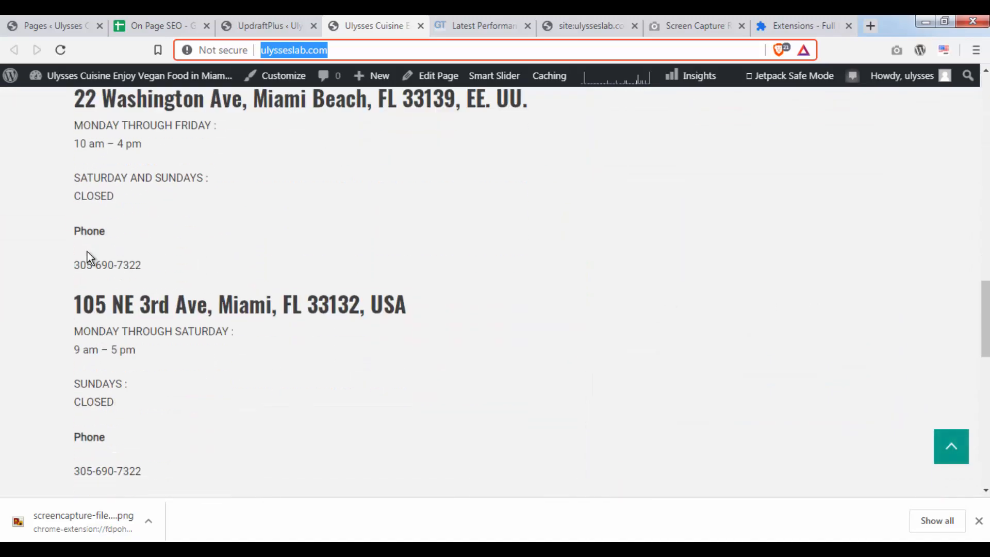
pyautogui.moveTo(75, 97); pyautogui.dragTo(424, 246)
pyautogui.scroll(-9, 424, 246)
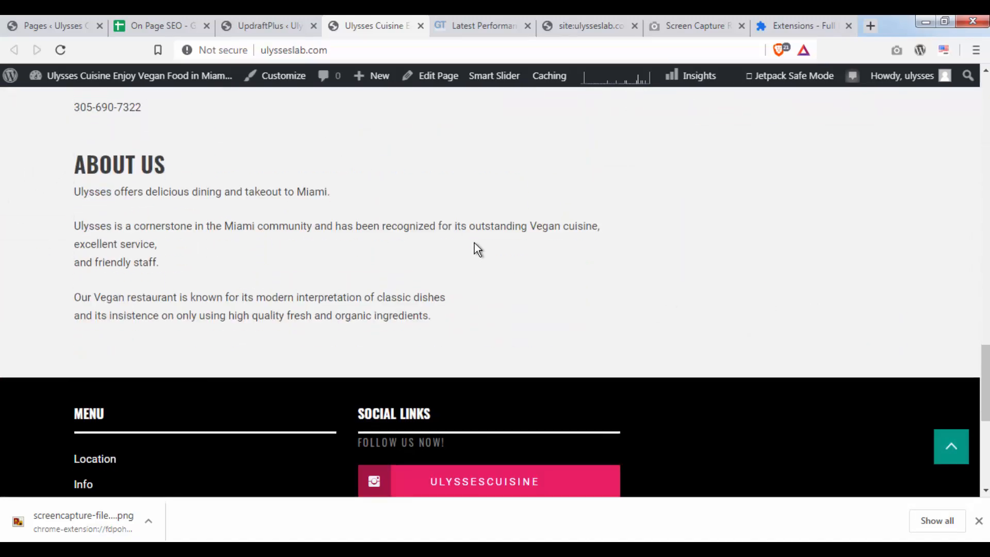
pyautogui.scroll(20, 569, 256)
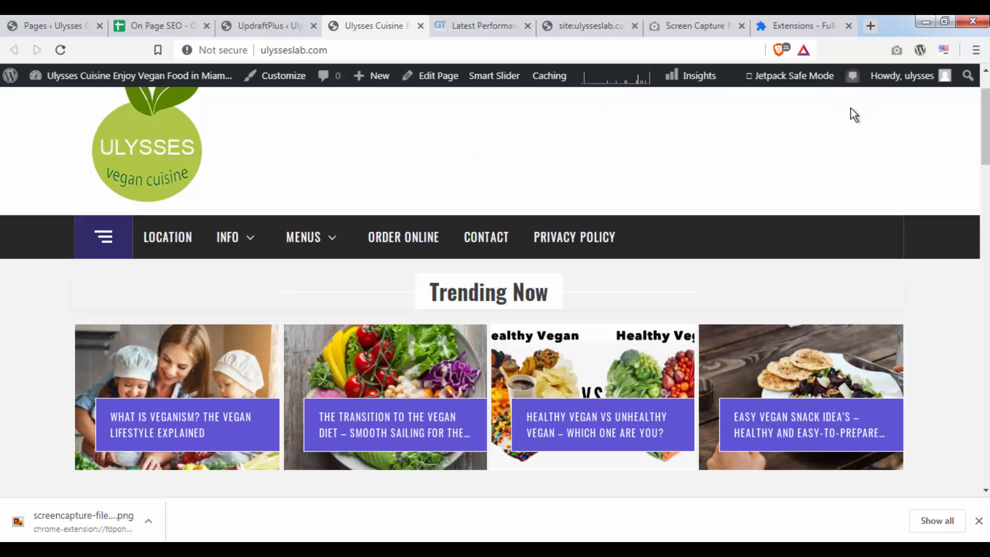
pyautogui.scroll(-8, 795, 170)
pyautogui.scroll(10, 837, 190)
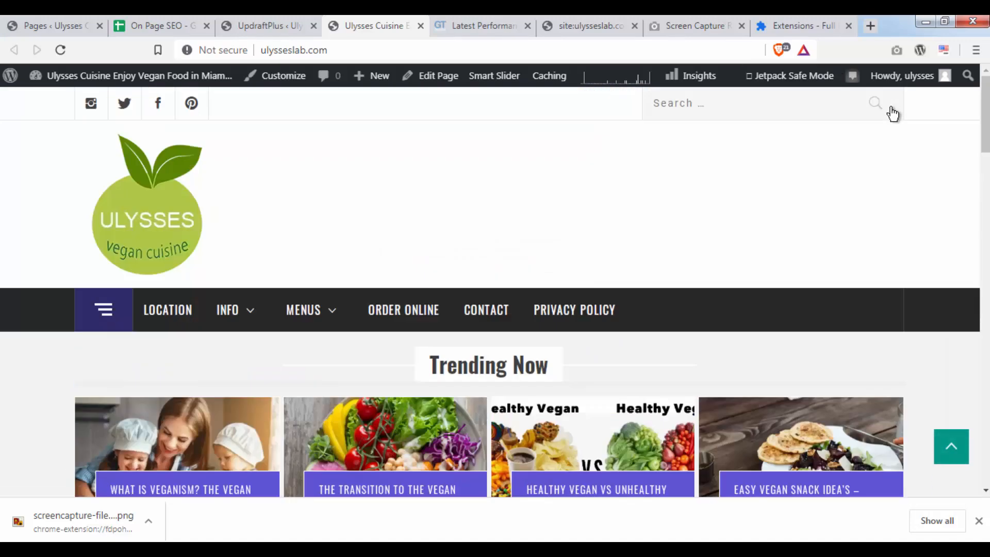
# Capture a full-page screenshot of the home page and open the save dialog for the captured image.
pyautogui.click(896, 50)
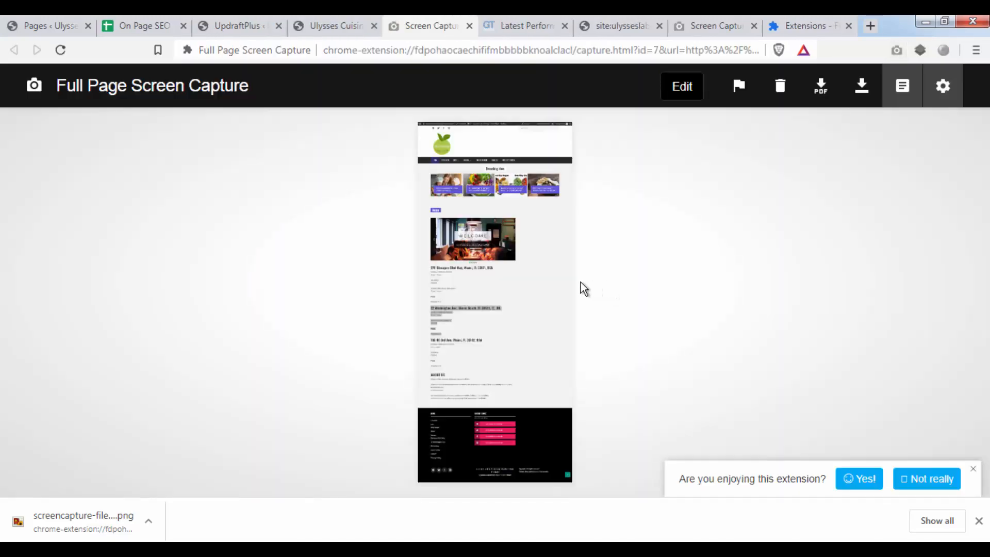
pyautogui.rightClick(487, 231)
pyautogui.click(522, 257)
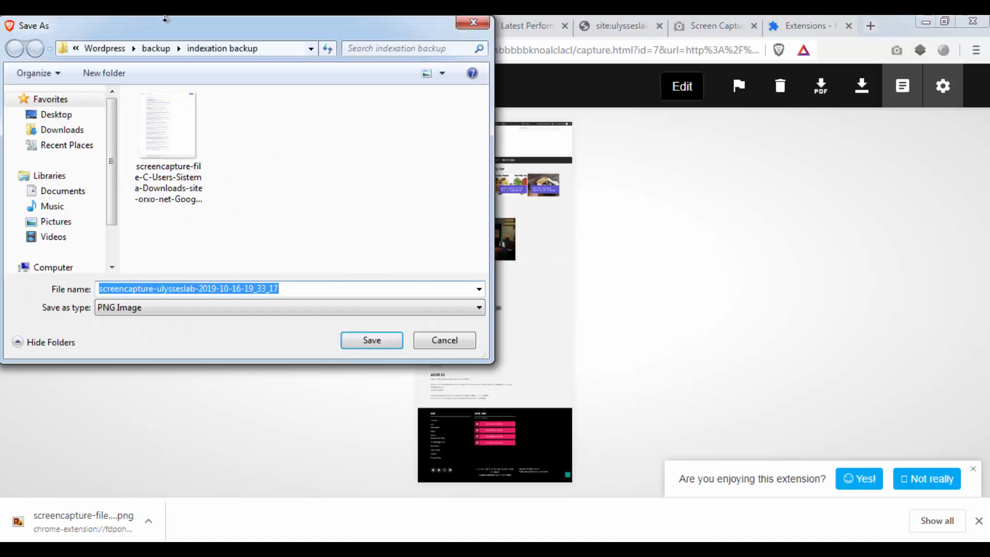
# Save the home page capture as a PNG image in a new folder named "ux screenshot backup" inside the backup folder.
pyautogui.click(156, 48)
pyautogui.rightClick(290, 221)
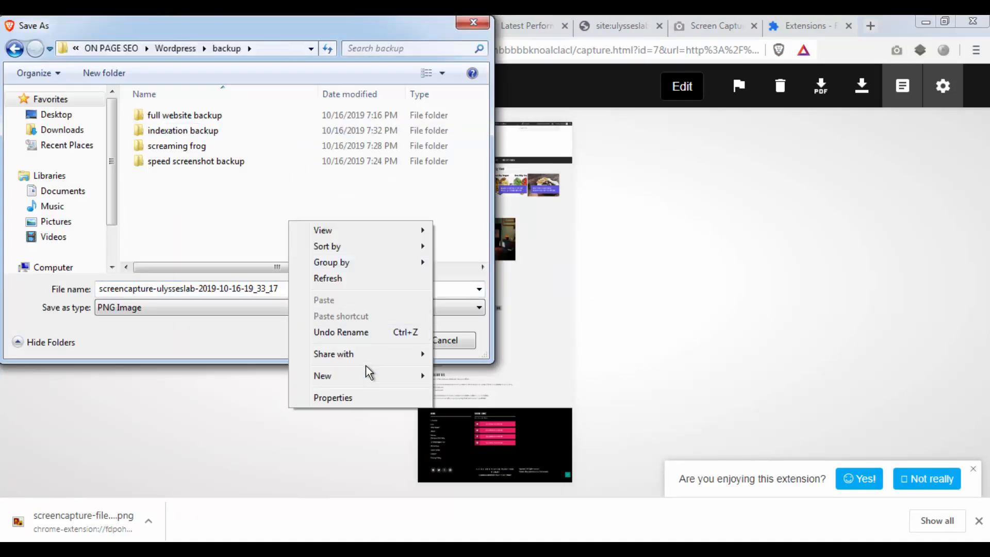
pyautogui.moveTo(368, 374)
pyautogui.click(494, 384)
pyautogui.moveTo(209, 34); pyautogui.dragTo(573, 160)
pyautogui.click(531, 272)
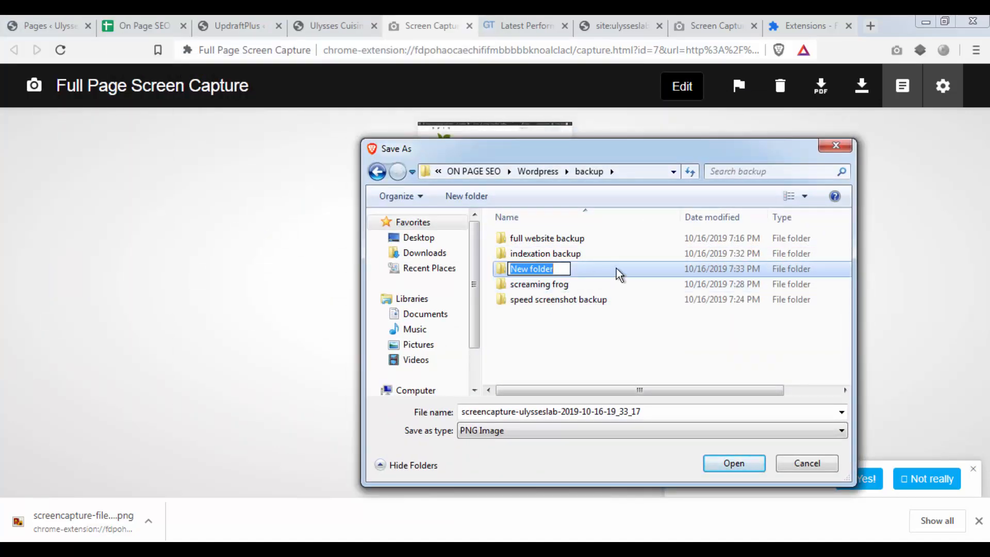
pyautogui.write('ux')
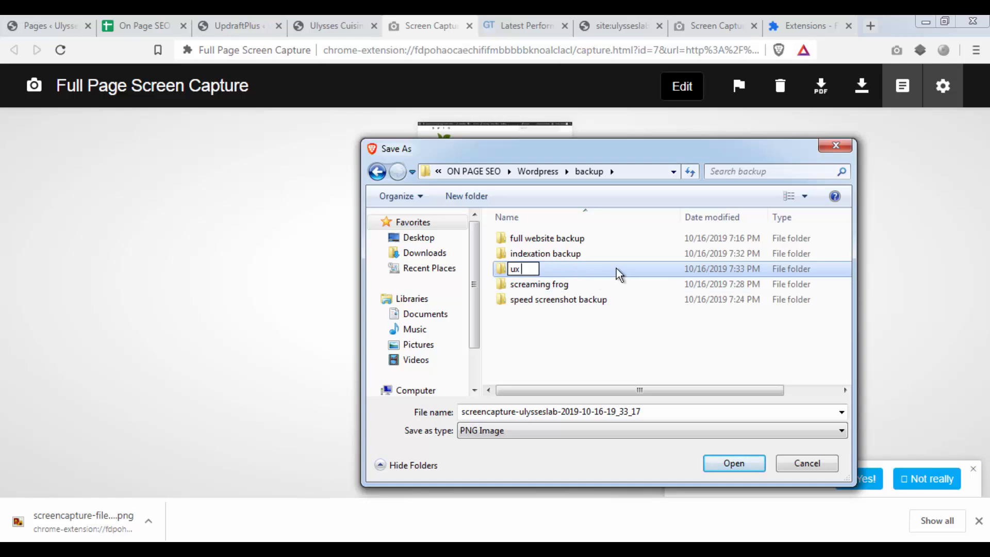
pyautogui.write(' screenshot backup')
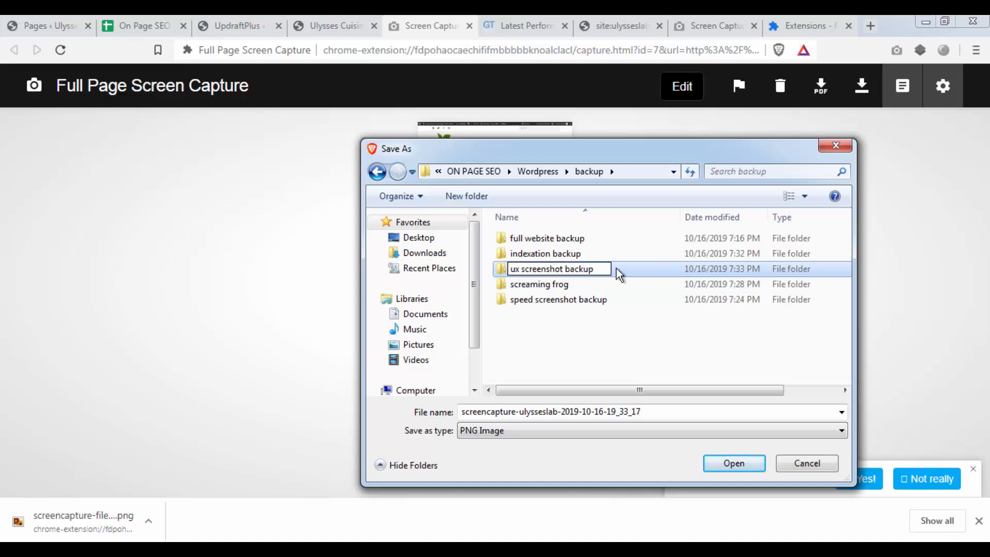
pyautogui.press('Return')
pyautogui.doubleClick(558, 296)
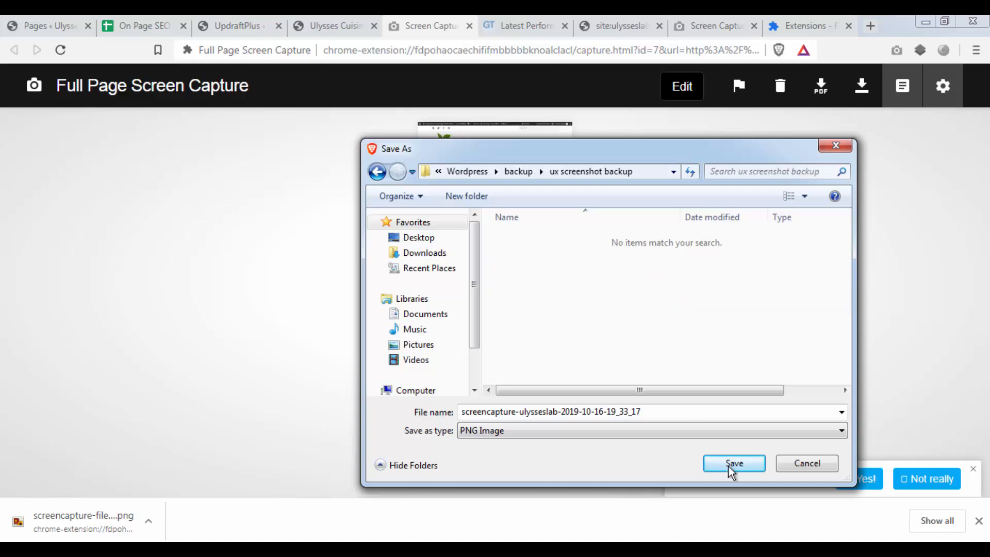
pyautogui.click(730, 464)
# In the On Page SEO sheet, set the Main Pages Screenshots Backup status to ok.
pyautogui.click(310, 26)
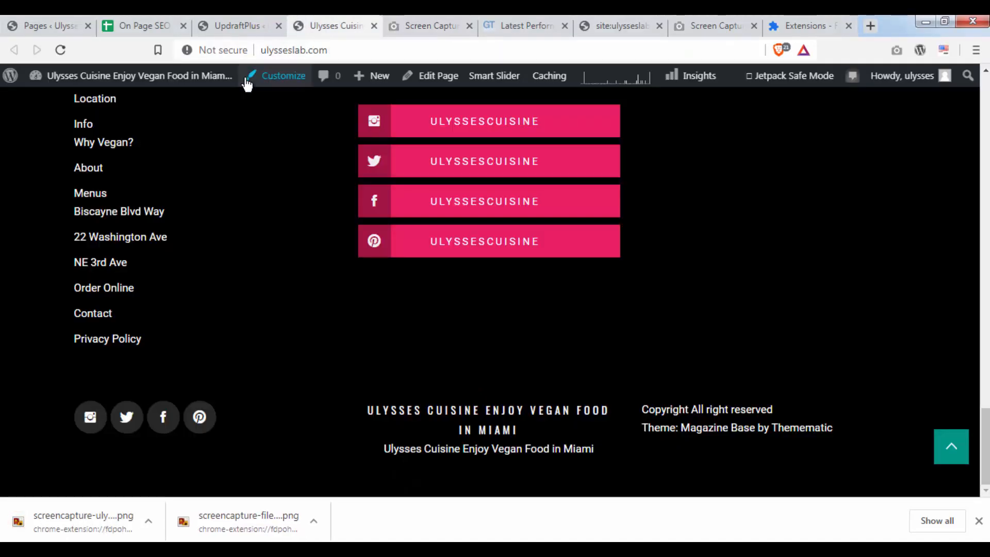
pyautogui.click(149, 26)
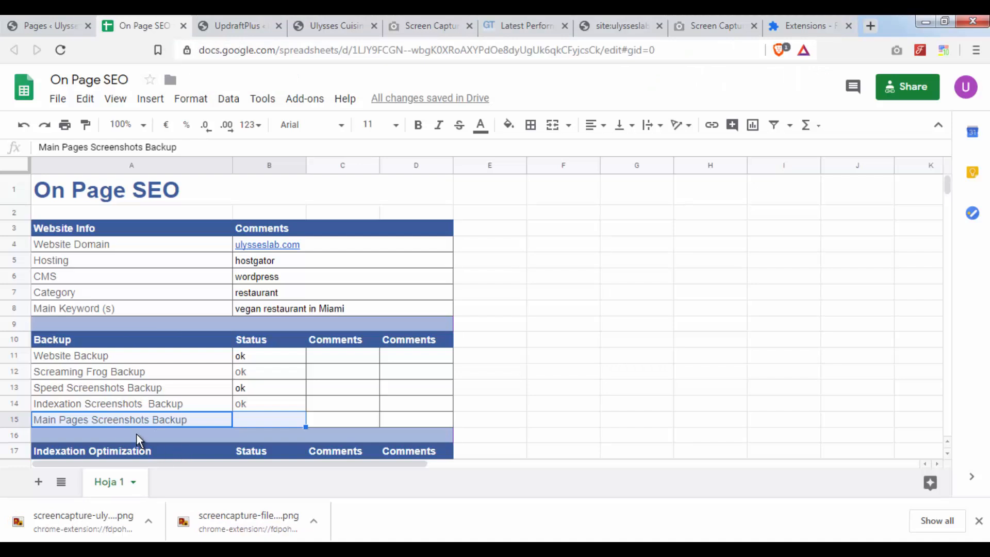
pyautogui.click(148, 423)
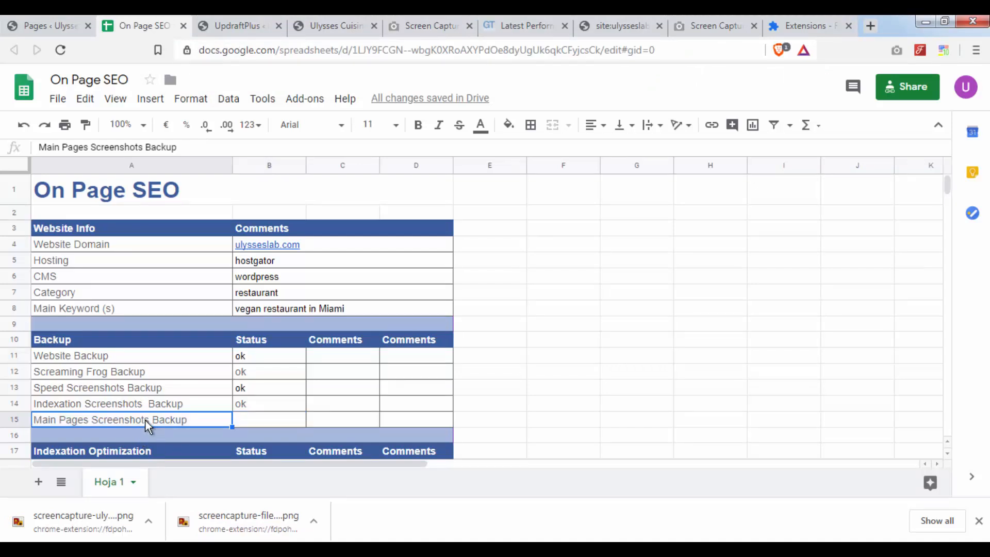
pyautogui.click(250, 421)
pyautogui.write('ok')
pyautogui.press('Return')
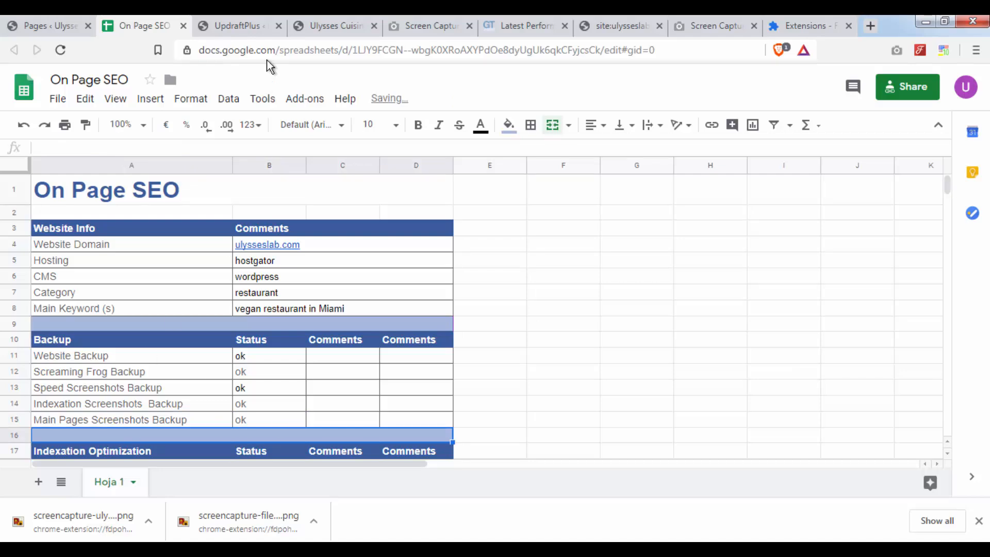
# Return to the site's home page and review its content from the locations and About Us section up to the header.
pyautogui.click(329, 32)
pyautogui.scroll(20, 418, 286)
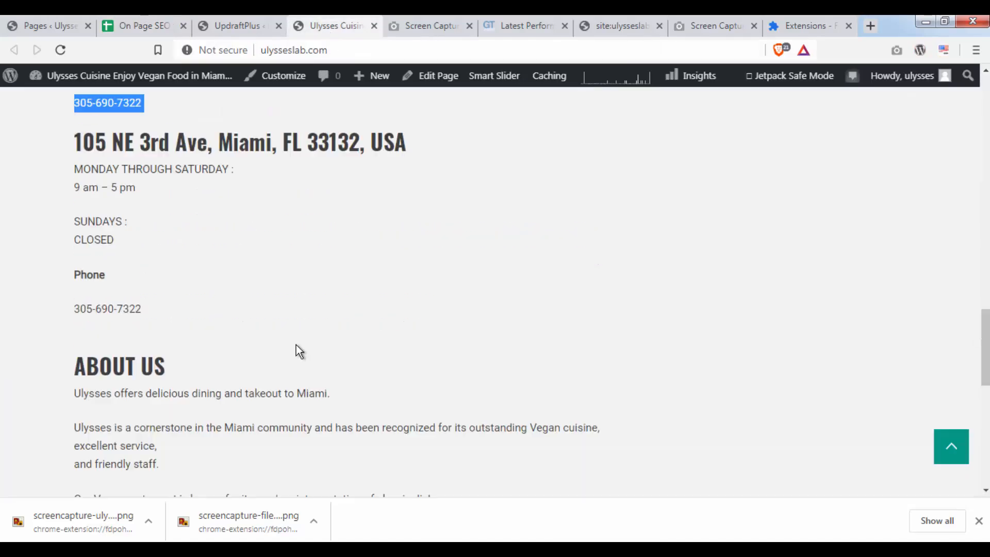
pyautogui.scroll(-17, 432, 343)
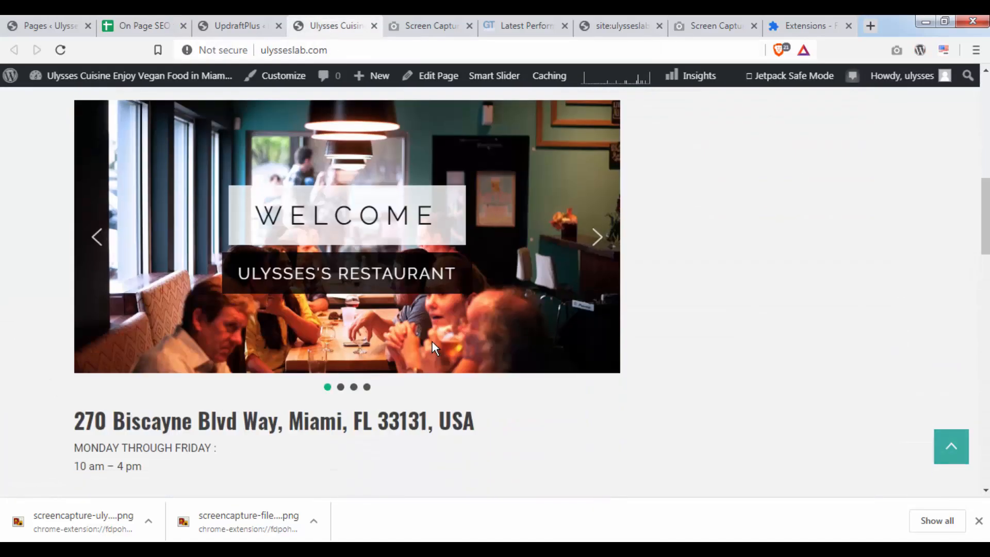
pyautogui.scroll(9, 289, 290)
pyautogui.scroll(8, 484, 309)
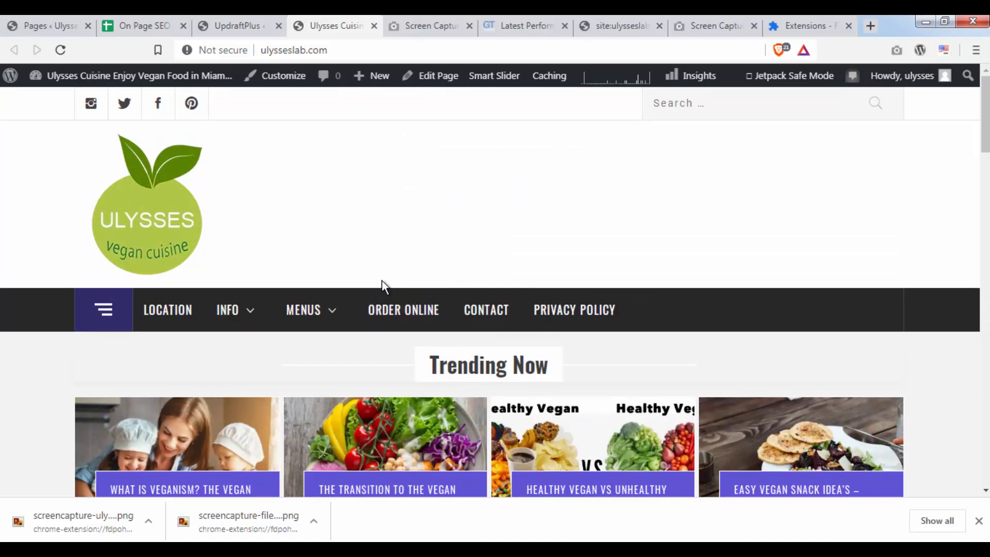
pyautogui.scroll(-7, 483, 228)
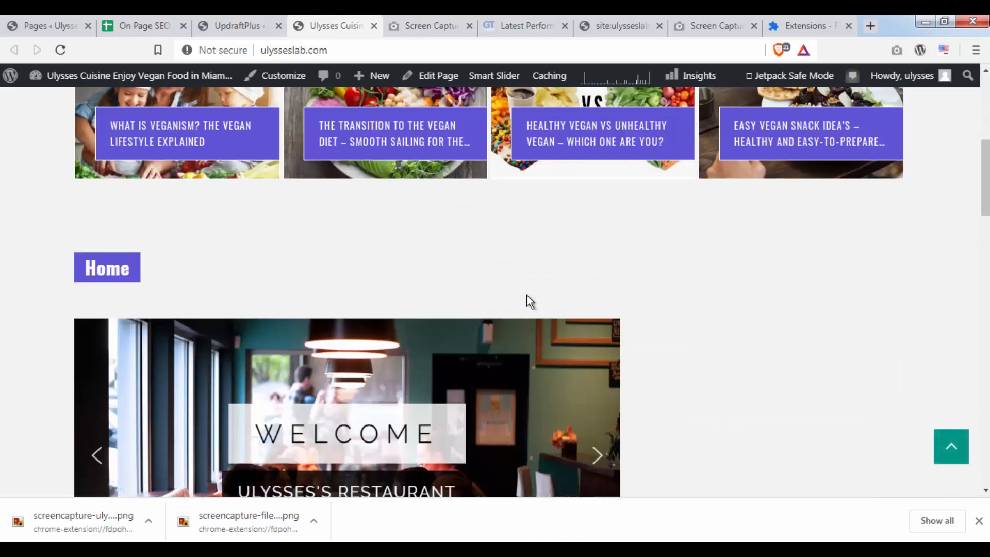
pyautogui.middleClick(626, 340)
# Review the Website Info and Backup sections in the On Page SEO sheet and glance at the optimization sections that follow.
pyautogui.click(227, 27)
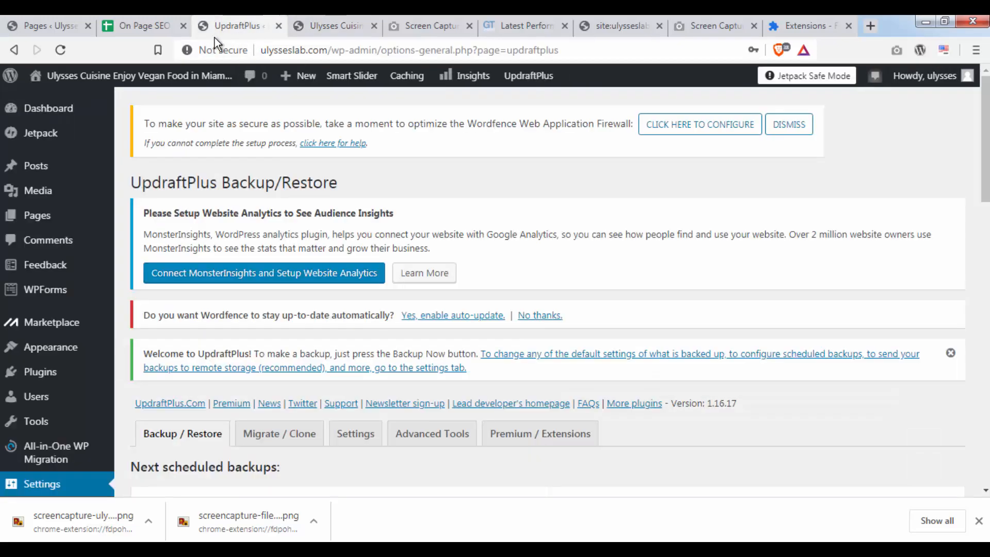
pyautogui.click(132, 29)
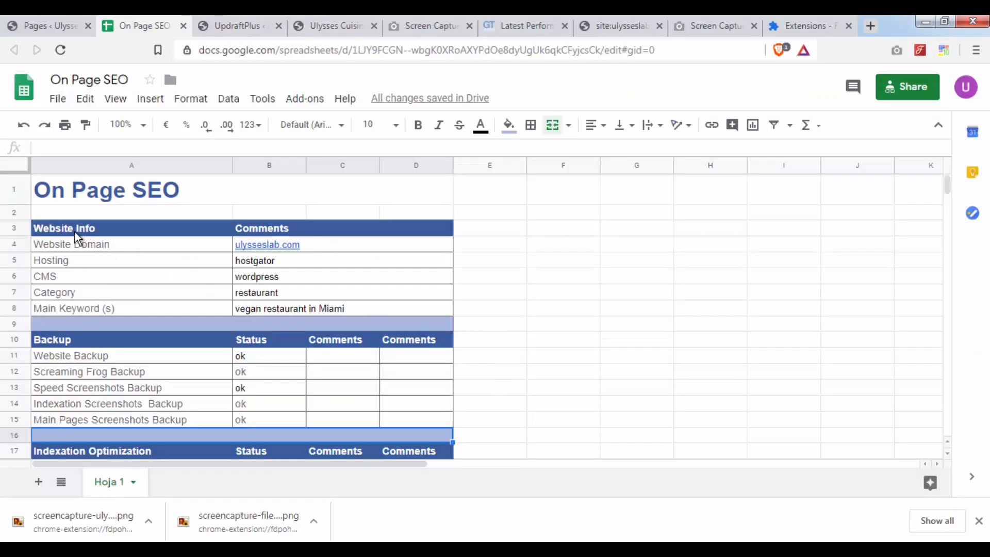
pyautogui.moveTo(75, 232); pyautogui.dragTo(444, 421)
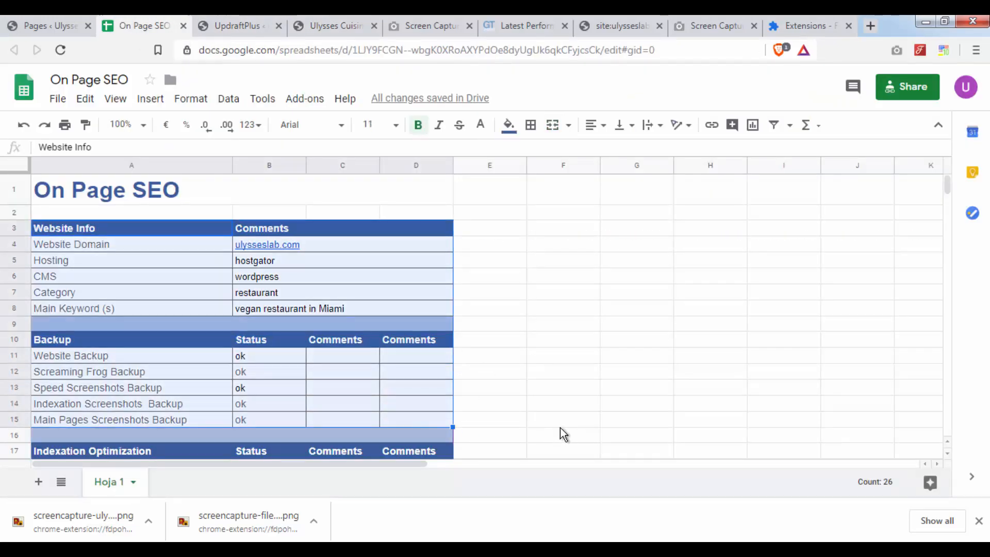
pyautogui.click(559, 426)
pyautogui.scroll(-9, 558, 425)
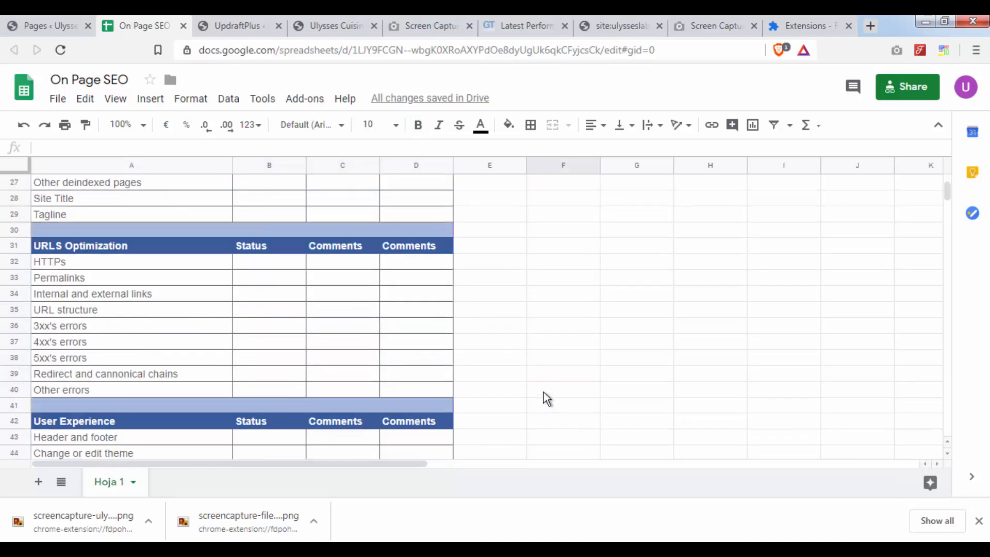
pyautogui.scroll(9, 543, 391)
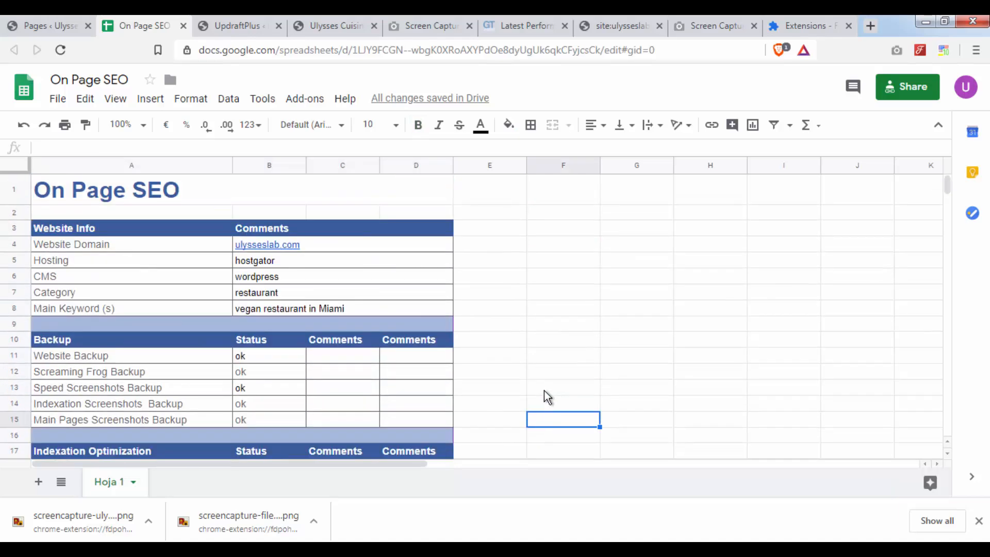